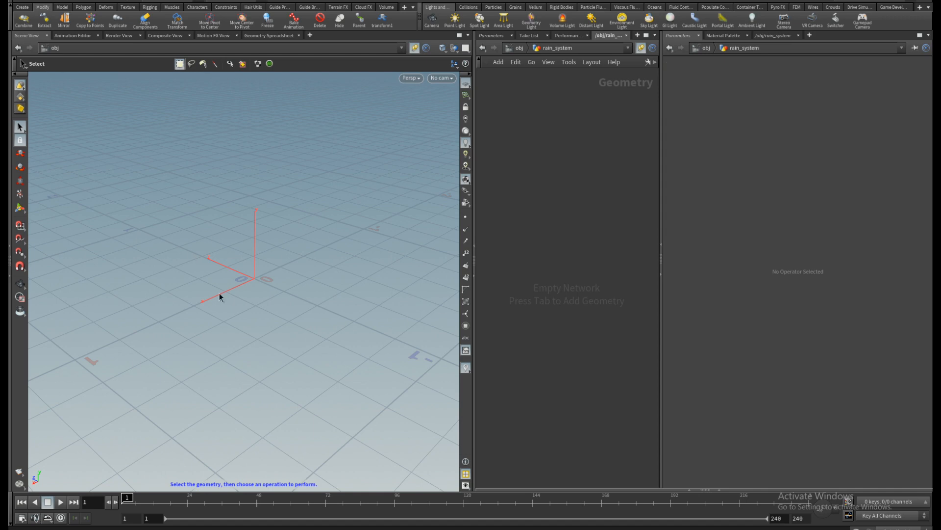
Step: Add a Grid node to the empty rain_system geometry network
{"action": "key", "text": "Tab"}
{"action": "type", "text": "grid"}
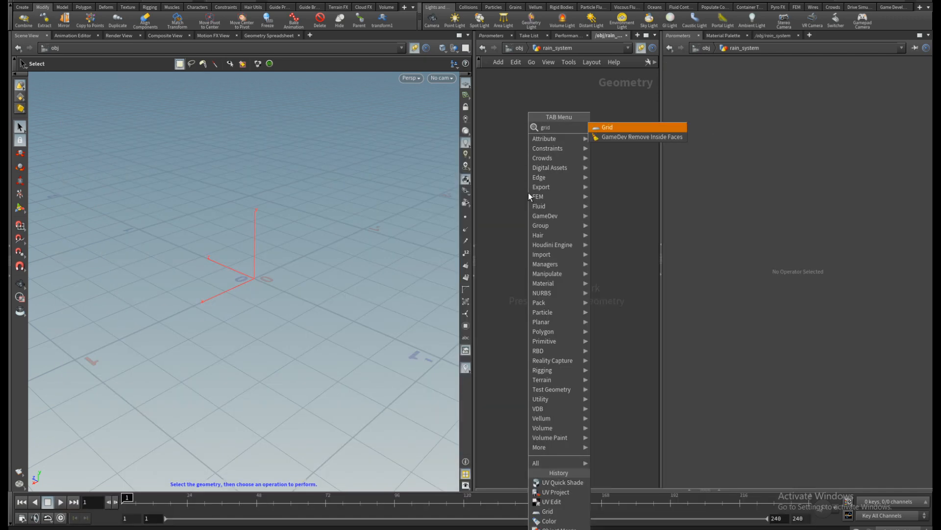
{"action": "key", "text": "Return"}
{"action": "left_click", "coordinate": [528, 194]}
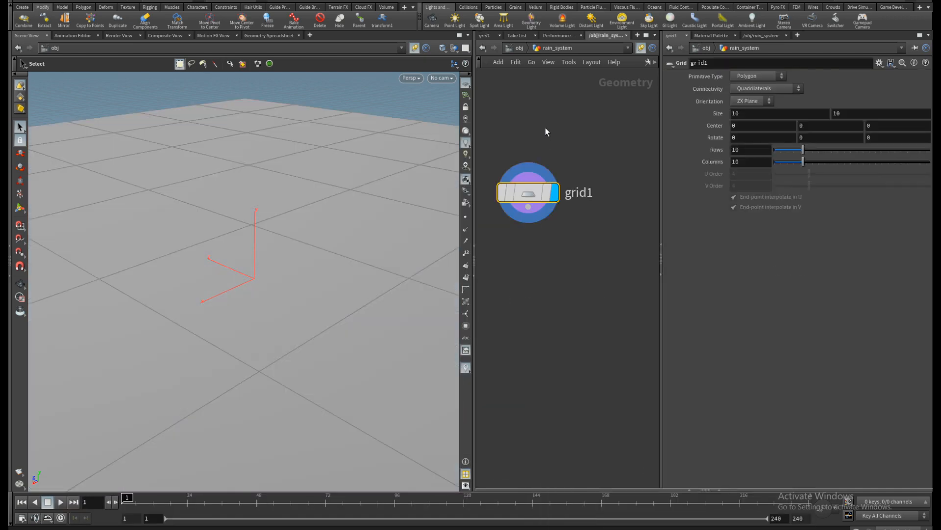
{"action": "key", "text": "h"}
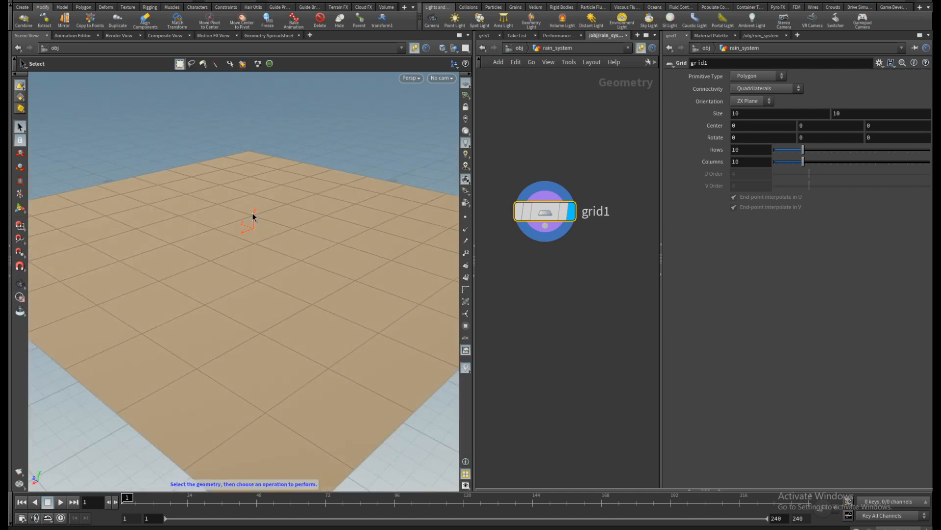
{"action": "left_click_drag", "start_coordinate": [252, 213], "coordinate": [258, 229], "text": "alt"}
{"action": "right_click_drag", "start_coordinate": [258, 229], "coordinate": [254, 256], "text": "alt"}
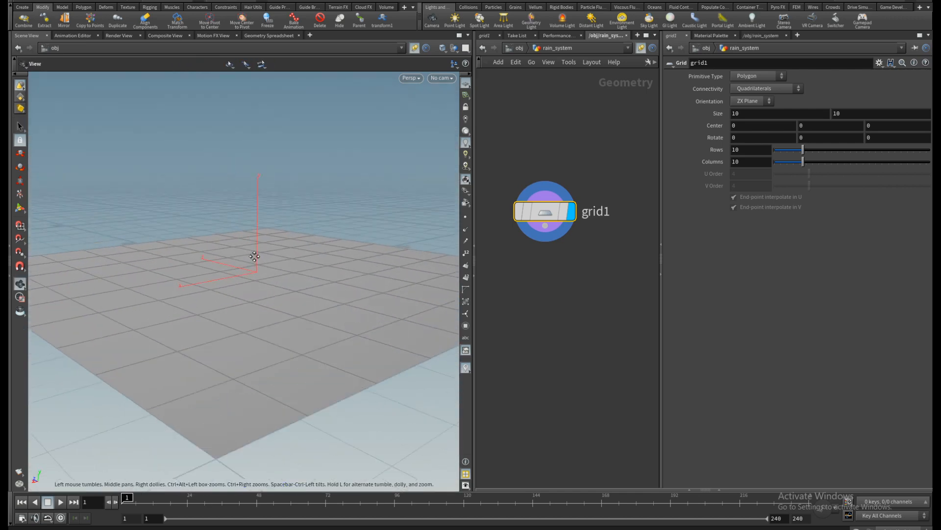
{"action": "middle_click_drag", "start_coordinate": [254, 257], "coordinate": [300, 178], "text": "alt"}
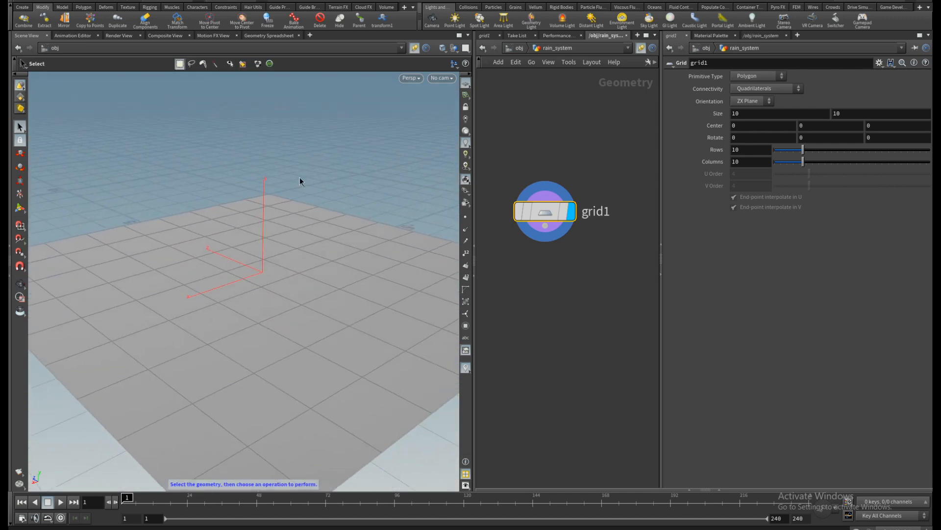
Step: Append a UV Project node to grid1, display its output, and open its initialization settings
{"action": "mouse_move", "coordinate": [537, 216]}
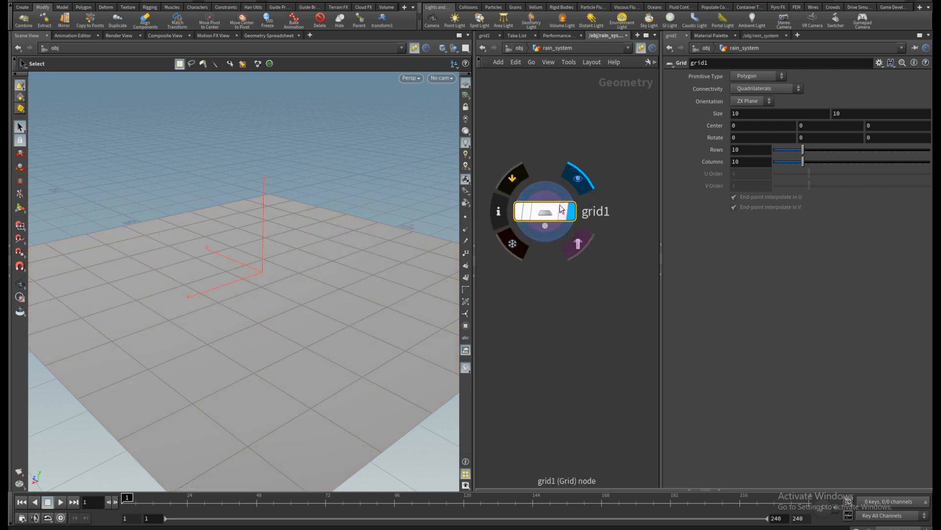
{"action": "left_click_drag", "start_coordinate": [547, 213], "coordinate": [538, 260]}
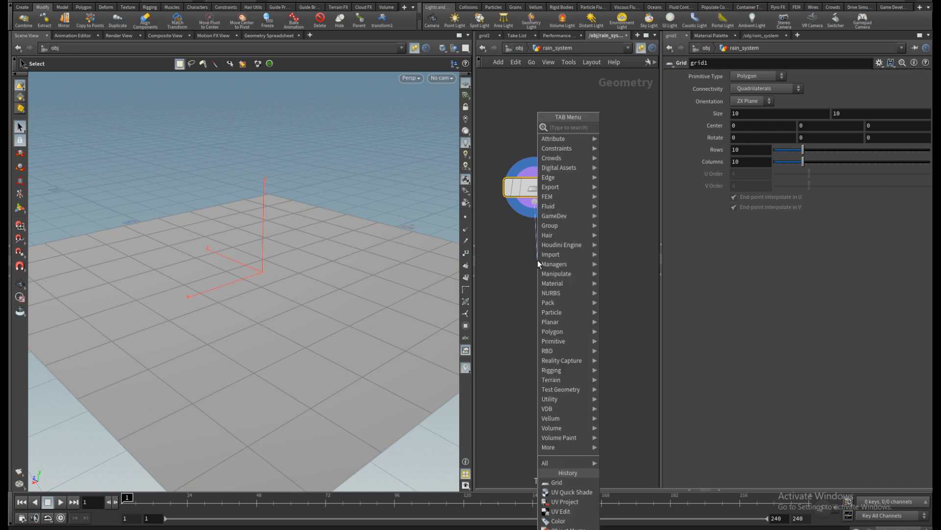
{"action": "type", "text": "uvproj"}
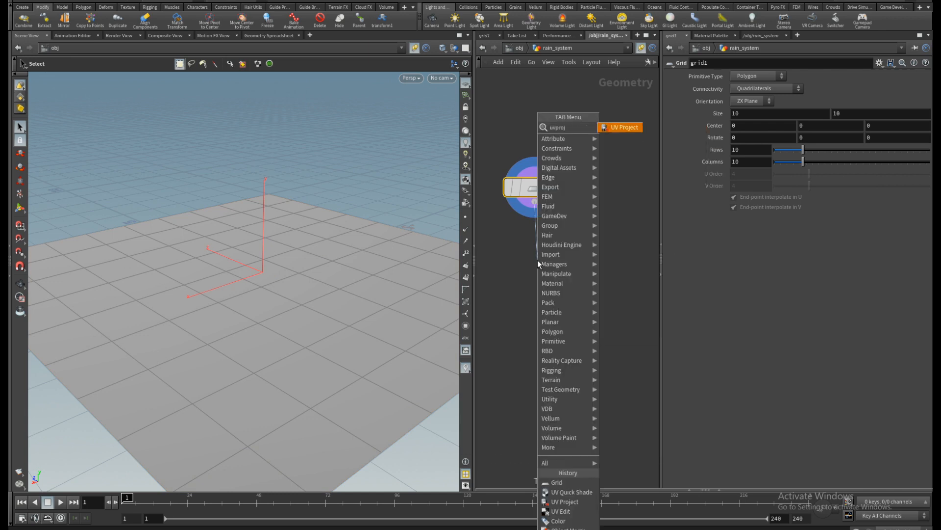
{"action": "key", "text": "Return"}
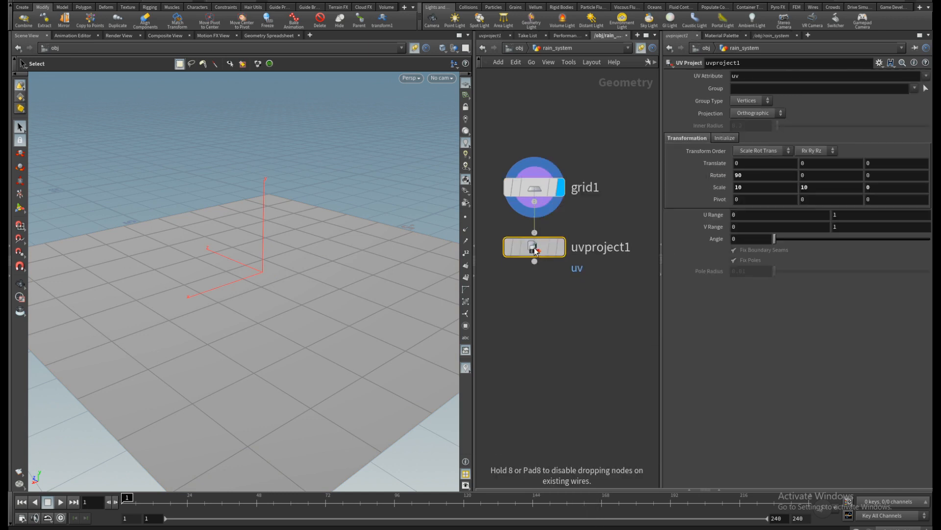
{"action": "left_click", "coordinate": [539, 262]}
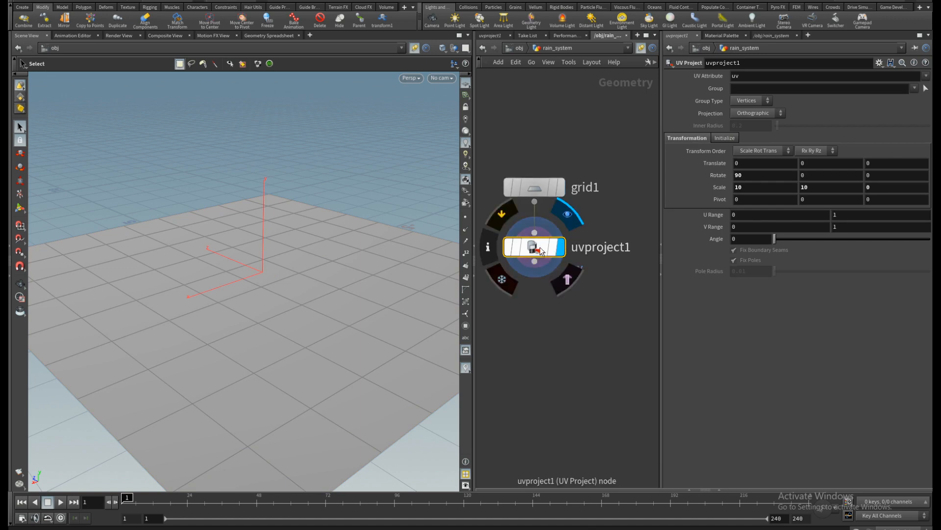
{"action": "left_click", "coordinate": [722, 138]}
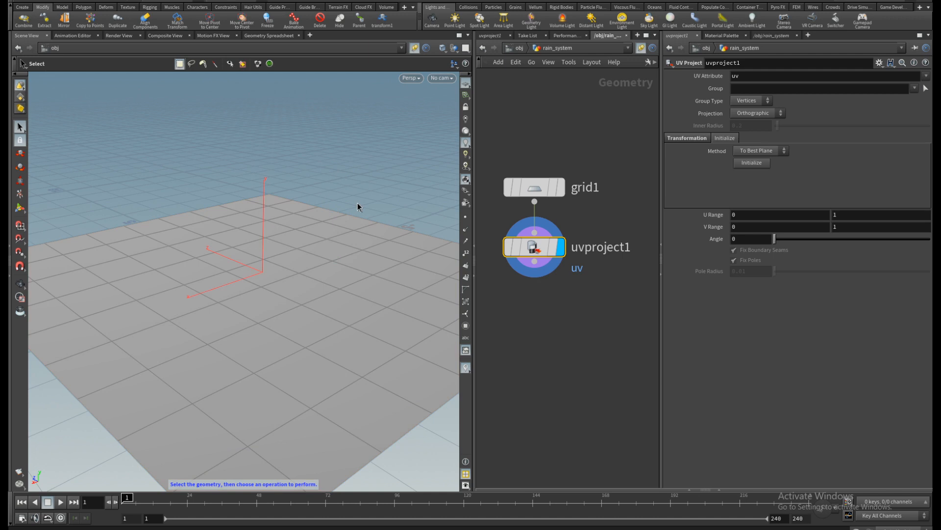
Step: Check the grid's projected UVs in the UV view, then return to the perspective view
{"action": "key", "text": "space+5"}
{"action": "left_click", "coordinate": [20, 108]}
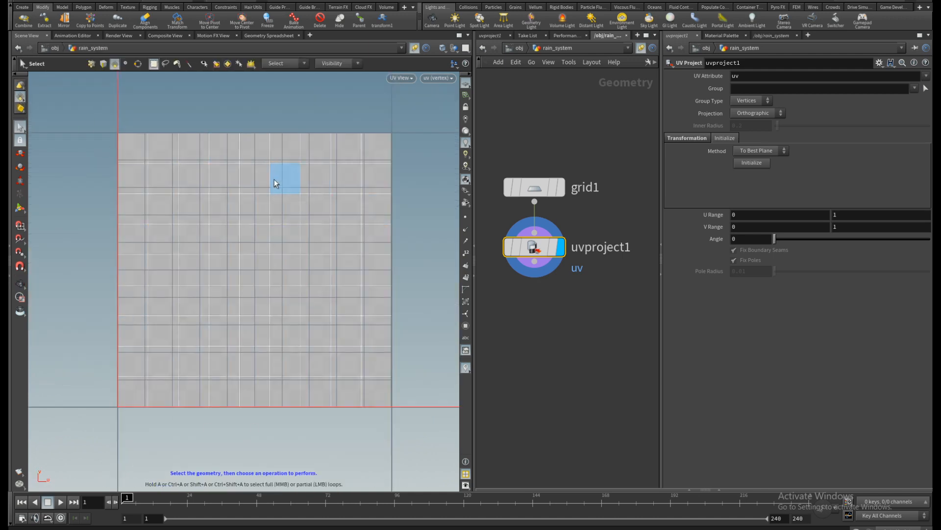
{"action": "mouse_move", "coordinate": [537, 249]}
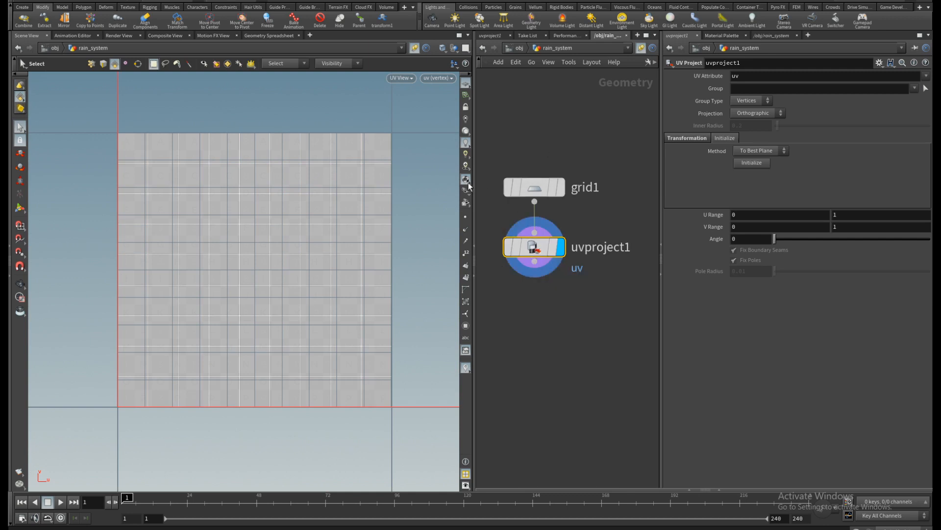
{"action": "key", "text": "space+1"}
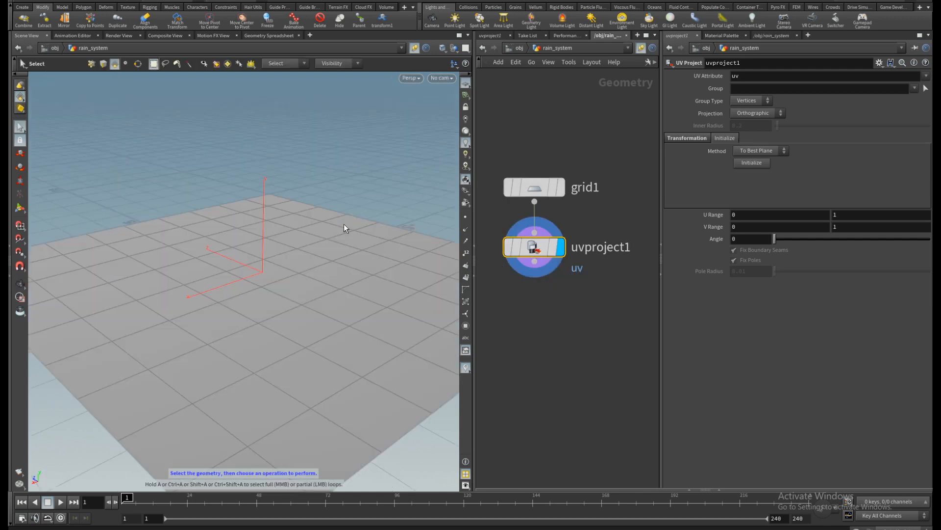
Step: Look through the split viewport layouts and the orthographic and UV views, ending in a single perspective view
{"action": "key", "text": "space+2"}
{"action": "key", "text": "space+1"}
{"action": "key", "text": "ctrl+3"}
{"action": "key", "text": "ctrl+6"}
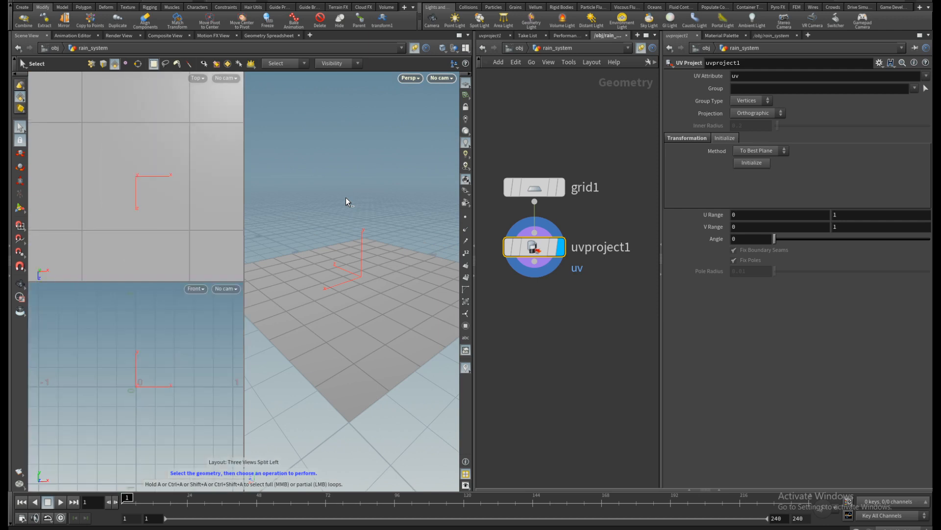
{"action": "key", "text": "ctrl+2"}
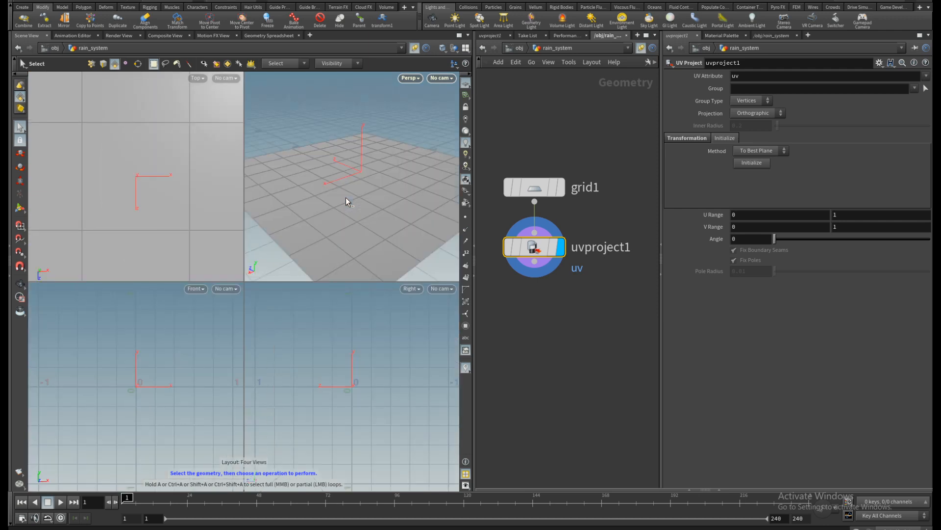
{"action": "key", "text": "ctrl+1"}
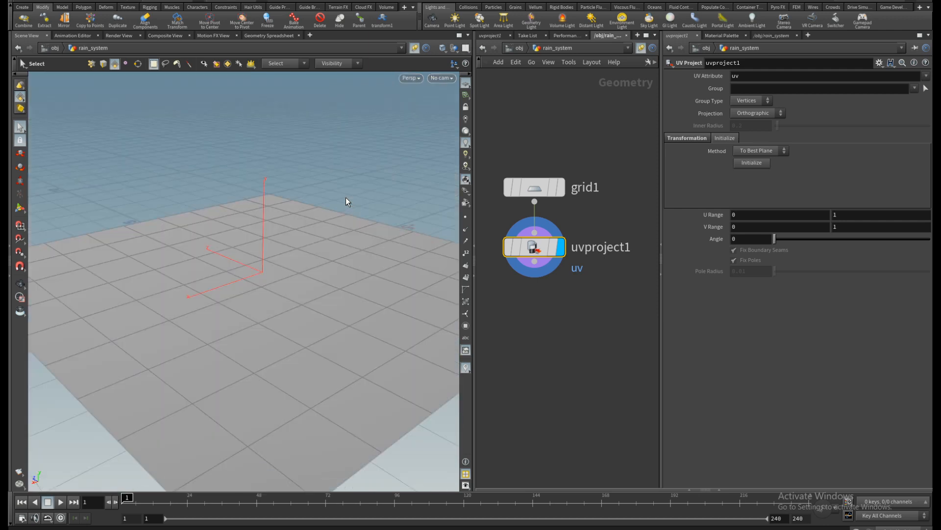
{"action": "key", "text": "ctrl+3"}
{"action": "key", "text": "ctrl+2"}
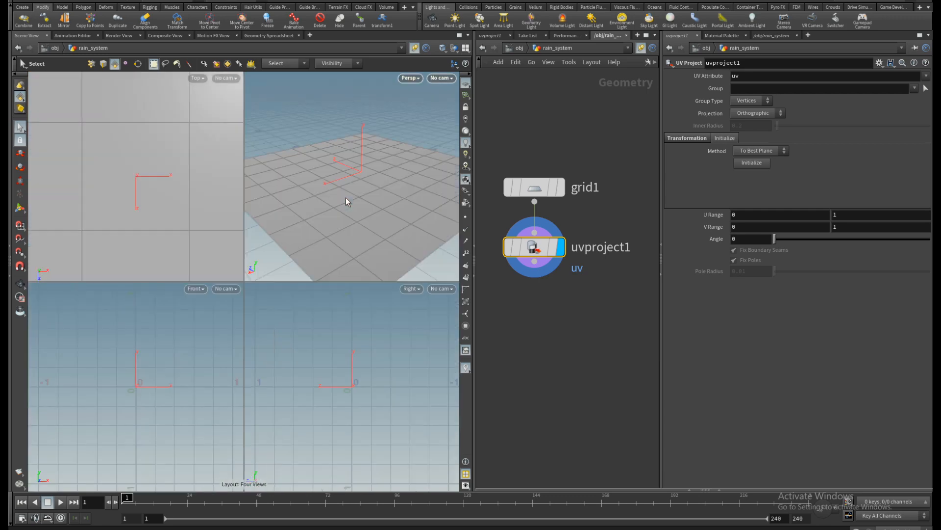
{"action": "key", "text": "ctrl+1"}
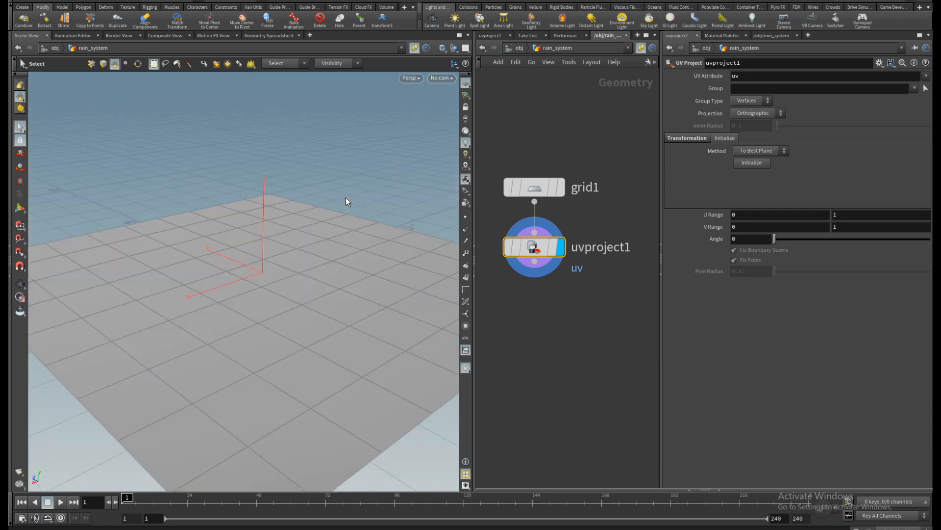
{"action": "key", "text": "space+2"}
{"action": "key", "text": "space+3"}
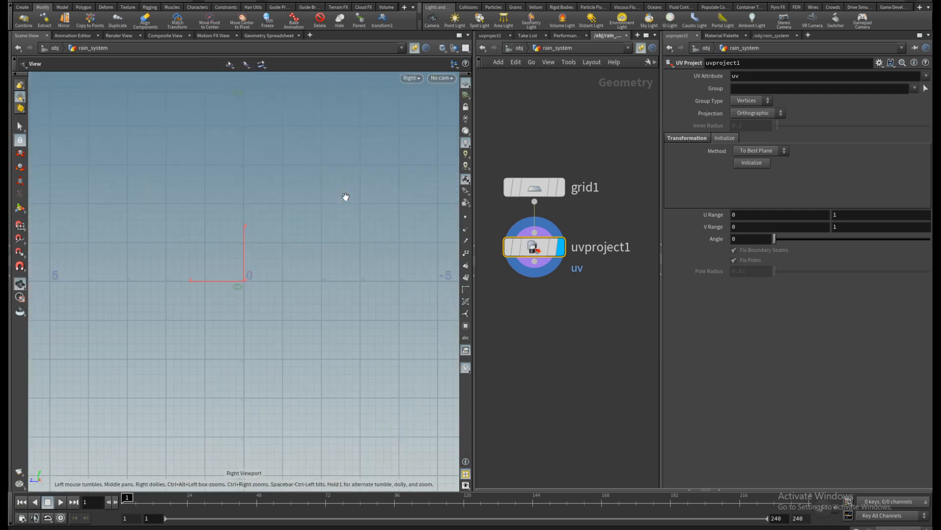
{"action": "key", "text": "space+5"}
{"action": "key", "text": "space+1"}
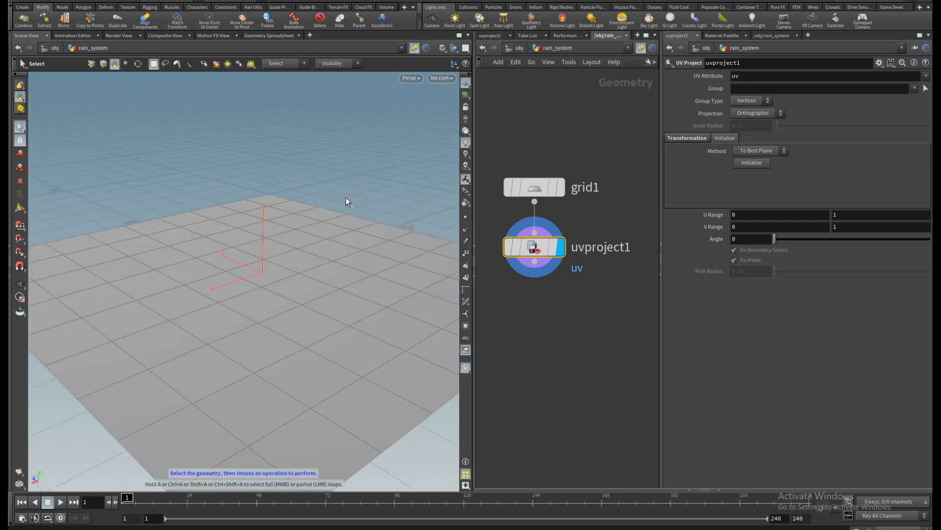
Step: Widen the network pane and duplicate the grid1 node beside the original
{"action": "left_click", "coordinate": [639, 166]}
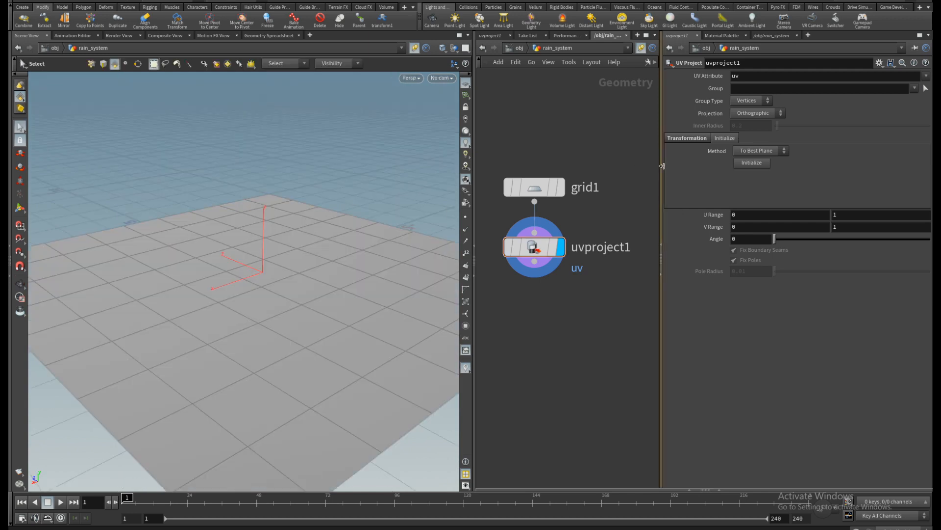
{"action": "left_click_drag", "start_coordinate": [473, 151], "coordinate": [375, 151]}
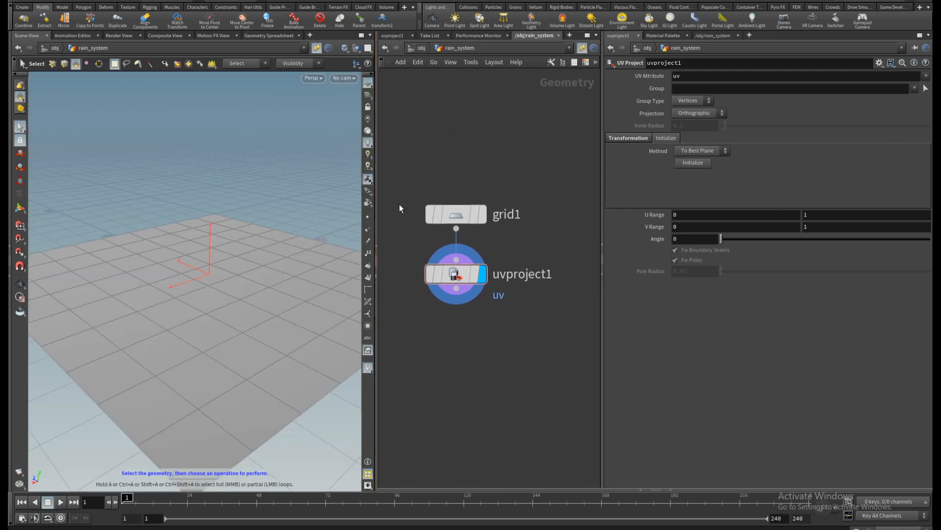
{"action": "left_click", "coordinate": [428, 229]}
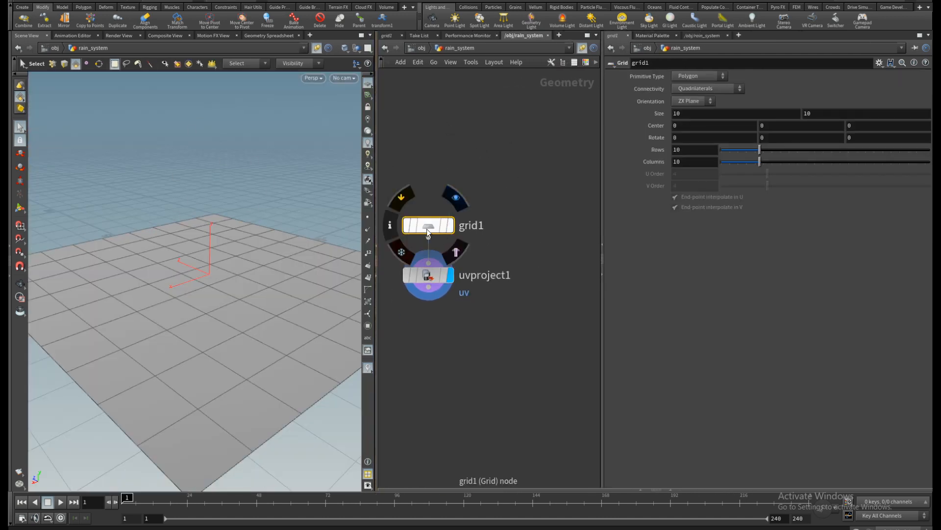
{"action": "left_click_drag", "start_coordinate": [428, 231], "coordinate": [559, 228], "text": "alt"}
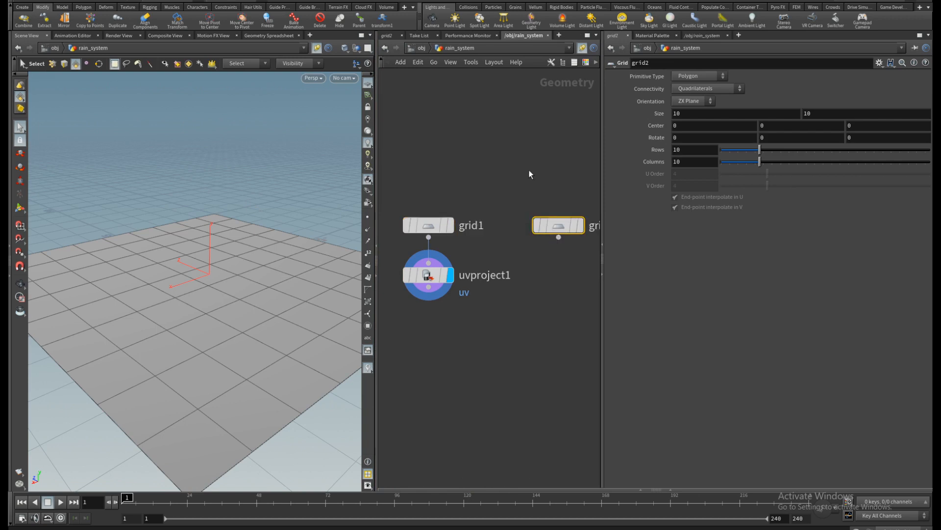
Step: Rename the original grid1 node, which feeds the UV projection, as Collider
{"action": "middle_click_drag", "start_coordinate": [530, 172], "coordinate": [485, 160]}
{"action": "double_click", "coordinate": [423, 214]}
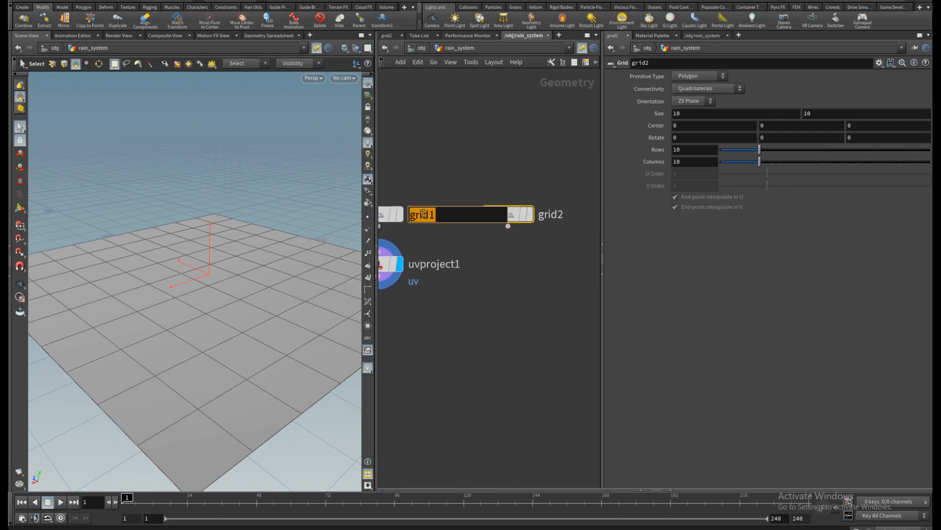
{"action": "type", "text": "Collider"}
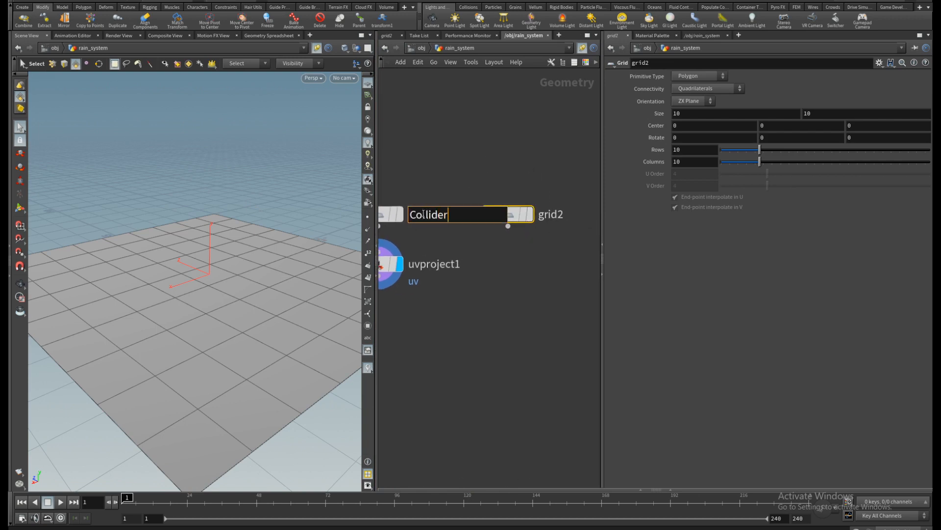
{"action": "key", "text": "Return"}
Step: Rename the duplicated grid node as sourcePart
{"action": "double_click", "coordinate": [547, 214]}
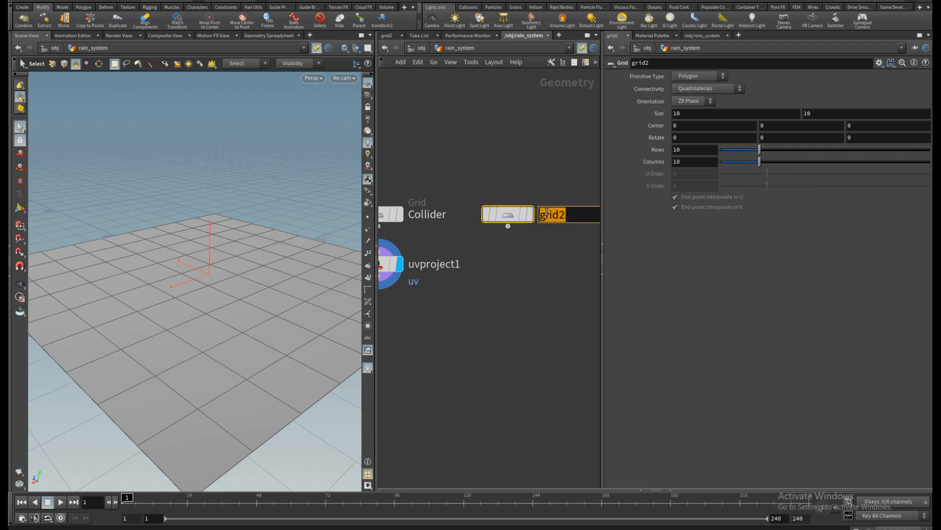
{"action": "type", "text": "Pa"}
{"action": "key", "text": "BackSpace"}
{"action": "key", "text": "BackSpace"}
{"action": "type", "text": "sourcePart"}
{"action": "key", "text": "Return"}
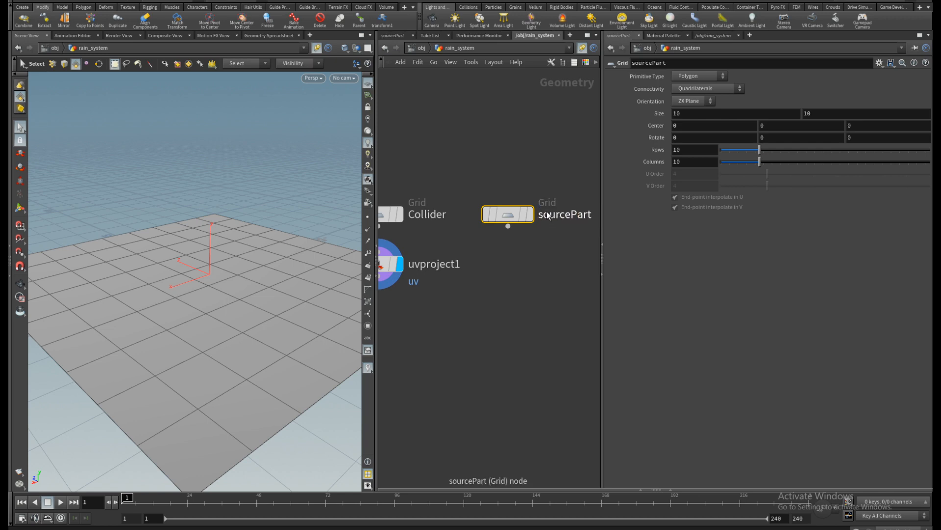
Step: Enlarge the network pane and set the sourcePart grid's size to 8 by 8
{"action": "left_click_drag", "start_coordinate": [608, 171], "coordinate": [654, 176]}
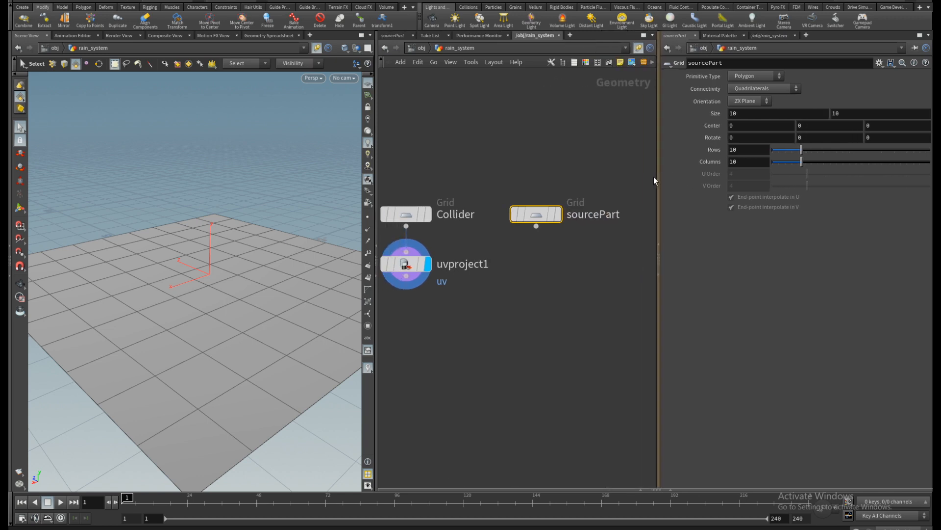
{"action": "key", "text": "h"}
{"action": "mouse_move", "coordinate": [564, 182]}
{"action": "left_mouse_down"}
{"action": "mouse_move", "coordinate": [594, 182]}
{"action": "mouse_move", "coordinate": [578, 182]}
{"action": "left_mouse_up"}
{"action": "left_click_drag", "start_coordinate": [726, 116], "coordinate": [713, 115]}
{"action": "type", "text": "8"}
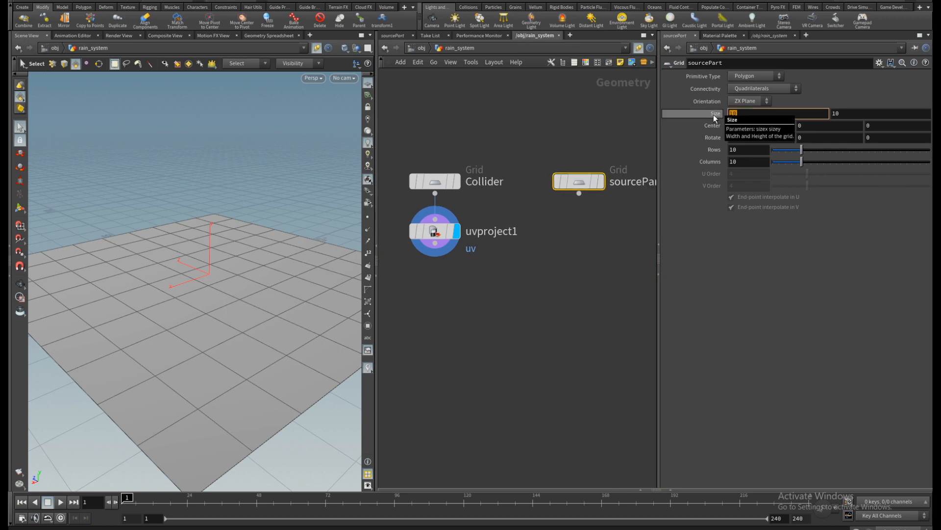
{"action": "key", "text": "Tab"}
{"action": "type", "text": "8"}
{"action": "key", "text": "Return"}
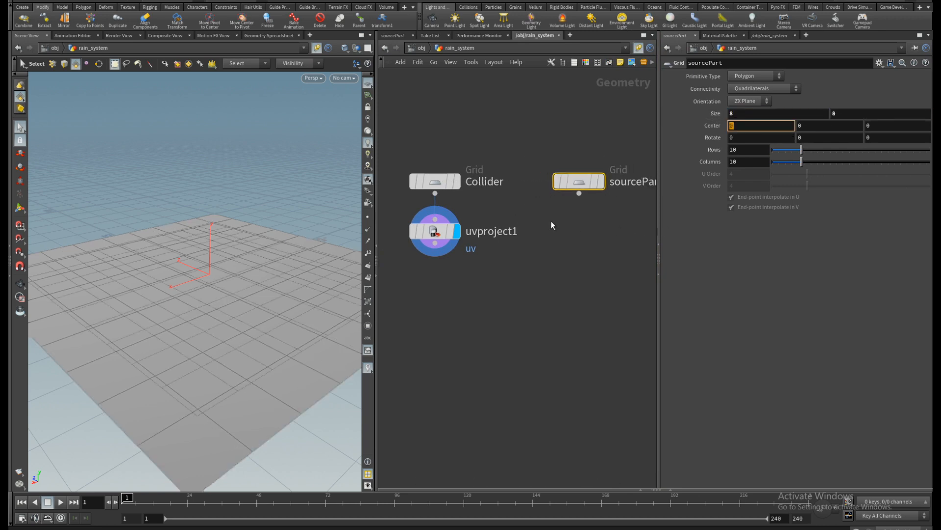
Step: Append a Transform node below the sourcePart grid
{"action": "middle_click_drag", "start_coordinate": [567, 220], "coordinate": [543, 234]}
{"action": "key", "text": "Tab"}
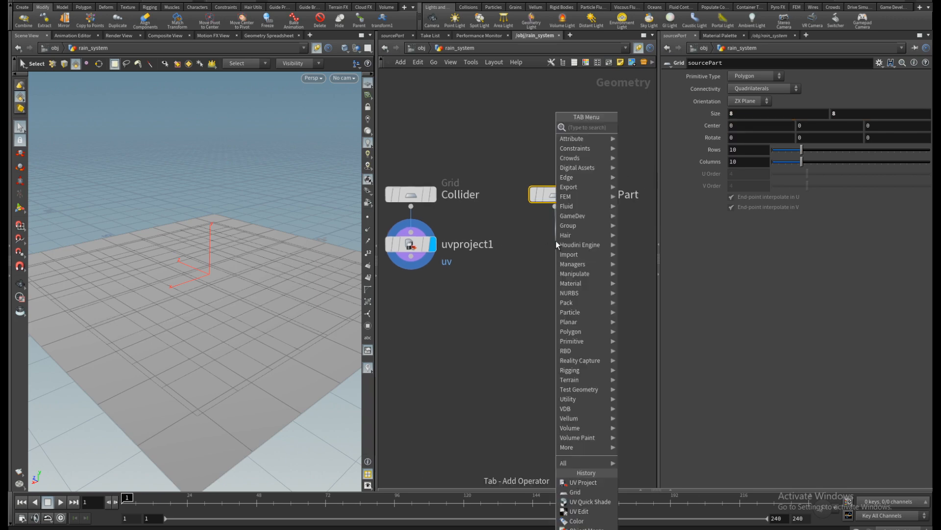
{"action": "type", "text": "transf"}
{"action": "key", "text": "Return"}
{"action": "key", "text": "Return"}
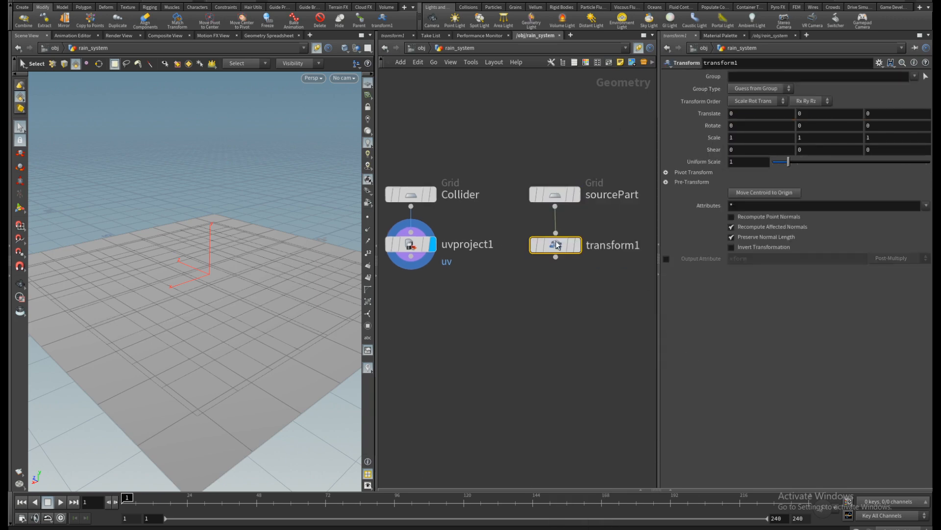
{"action": "left_click", "coordinate": [556, 244]}
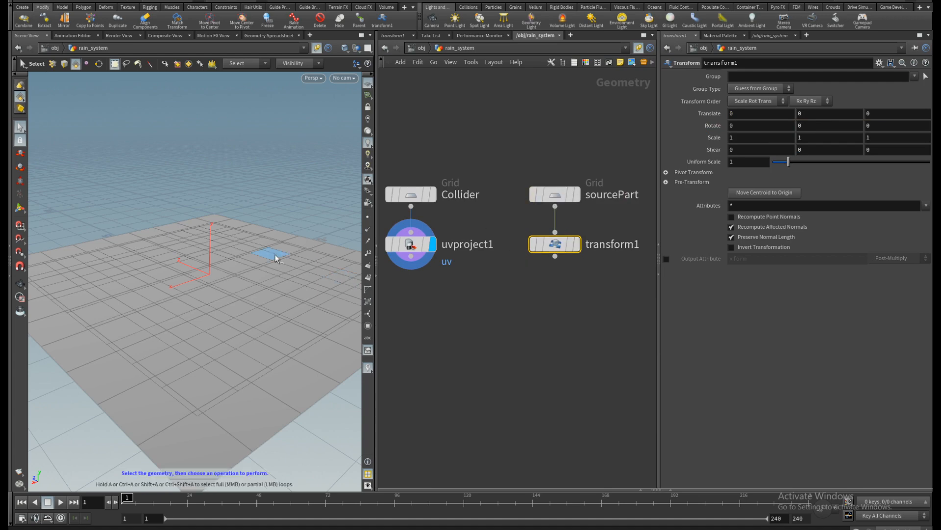
Step: Set transform1's Y translation to 2 to raise the sourcePart grid above the collider
{"action": "scroll", "coordinate": [219, 249], "scroll_direction": "down", "scroll_amount": 3}
{"action": "mouse_move", "coordinate": [218, 251]}
{"action": "left_mouse_down", "text": "alt"}
{"action": "mouse_move", "coordinate": [218, 236]}
{"action": "mouse_move", "coordinate": [221, 255]}
{"action": "left_mouse_up", "text": "alt"}
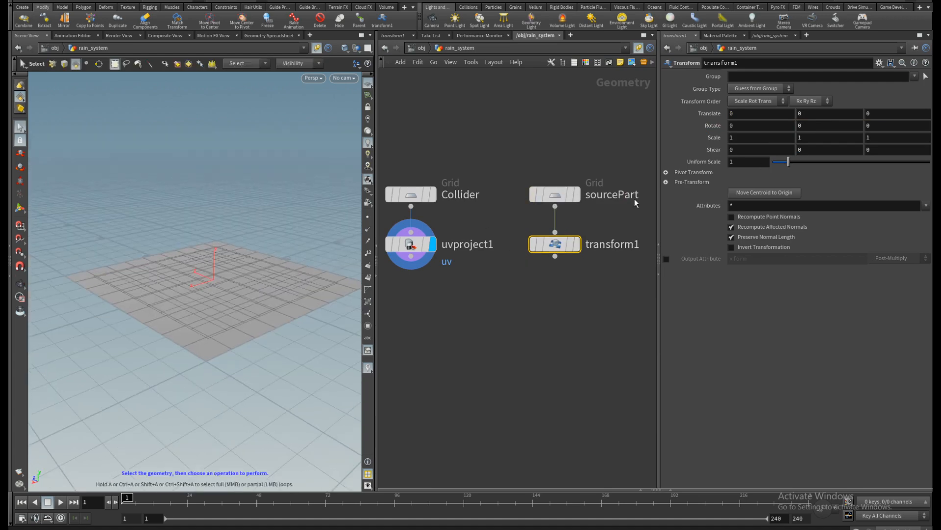
{"action": "left_click", "coordinate": [826, 113]}
{"action": "type", "text": "2"}
{"action": "key", "text": "Return"}
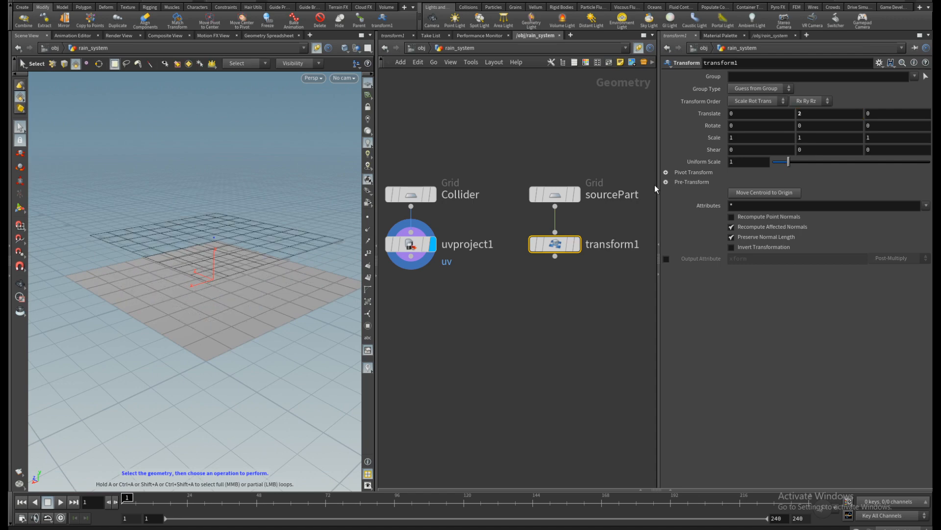
{"action": "scroll", "coordinate": [252, 266], "scroll_direction": "up", "scroll_amount": 5}
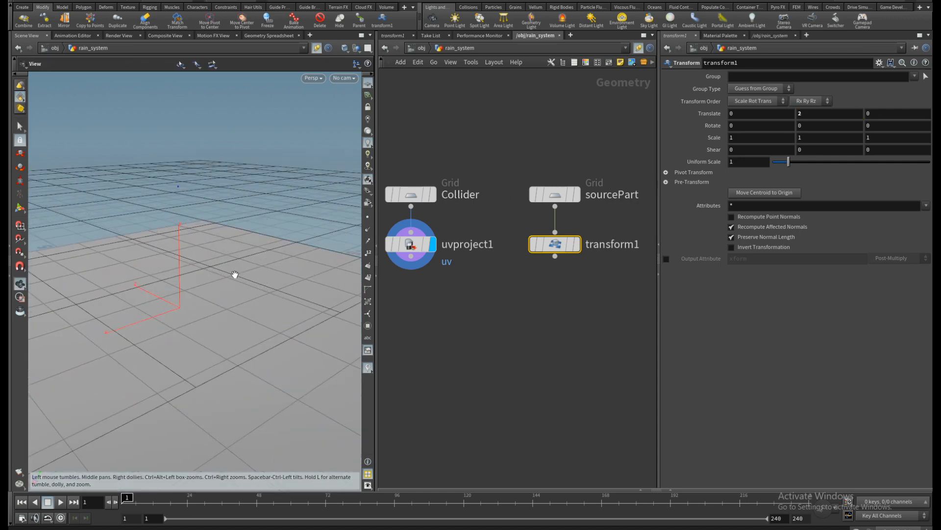
{"action": "left_click_drag", "start_coordinate": [233, 275], "coordinate": [269, 286], "text": "alt"}
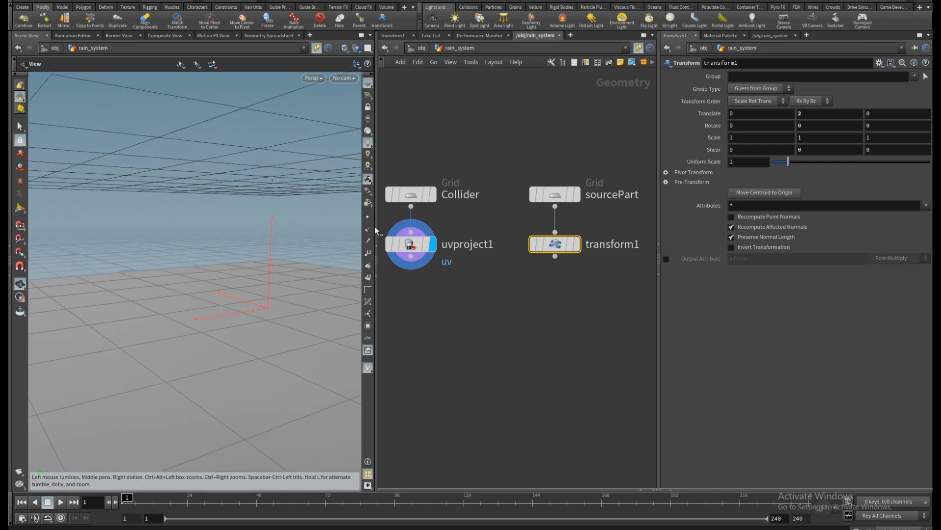
{"action": "left_click", "coordinate": [544, 120]}
{"action": "middle_click_drag", "start_coordinate": [455, 142], "coordinate": [466, 144]}
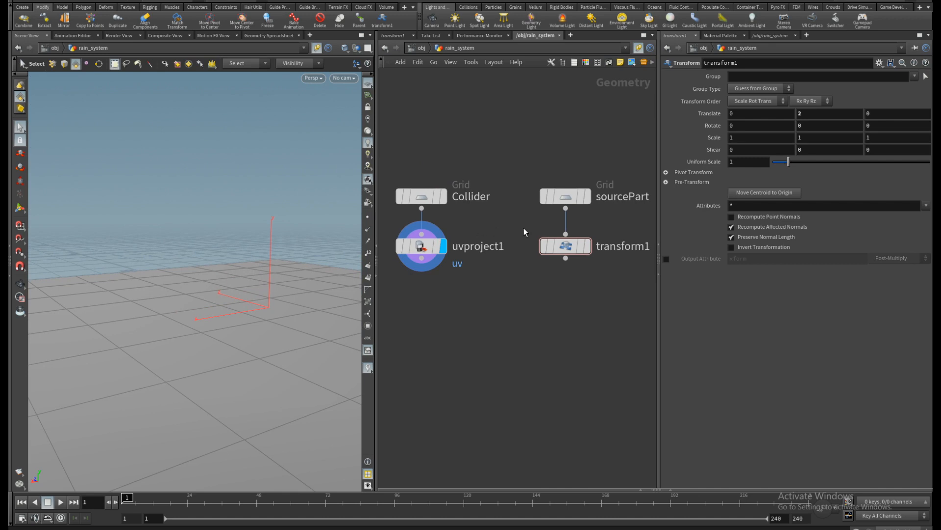
{"action": "left_click", "coordinate": [564, 246]}
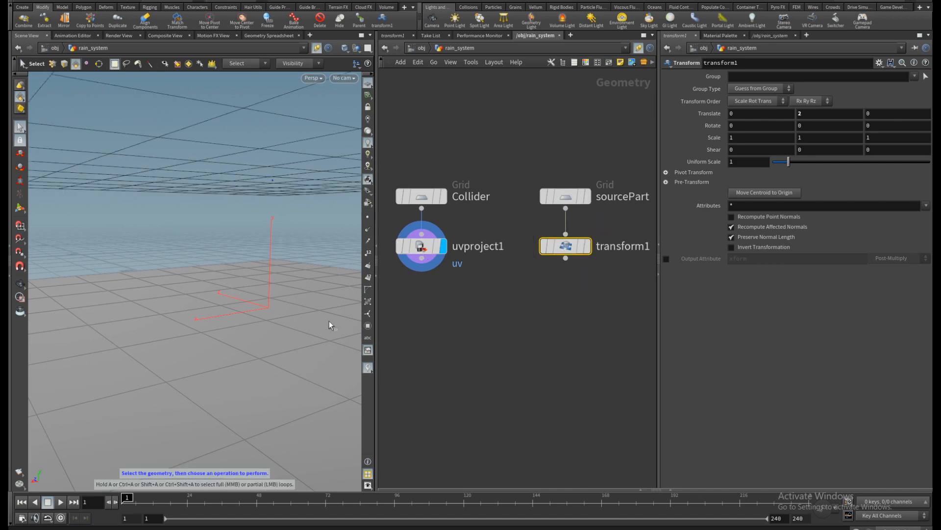
{"action": "left_click", "coordinate": [485, 313]}
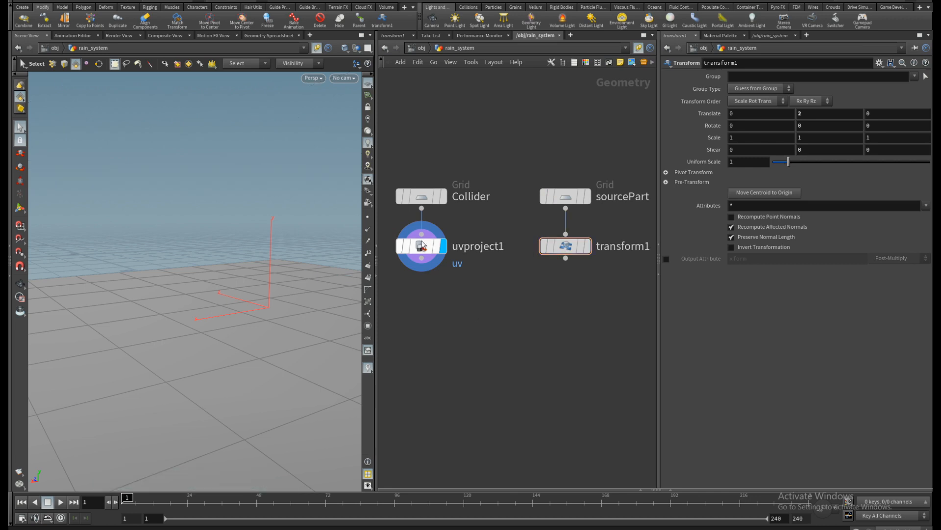
{"action": "left_click", "coordinate": [565, 246]}
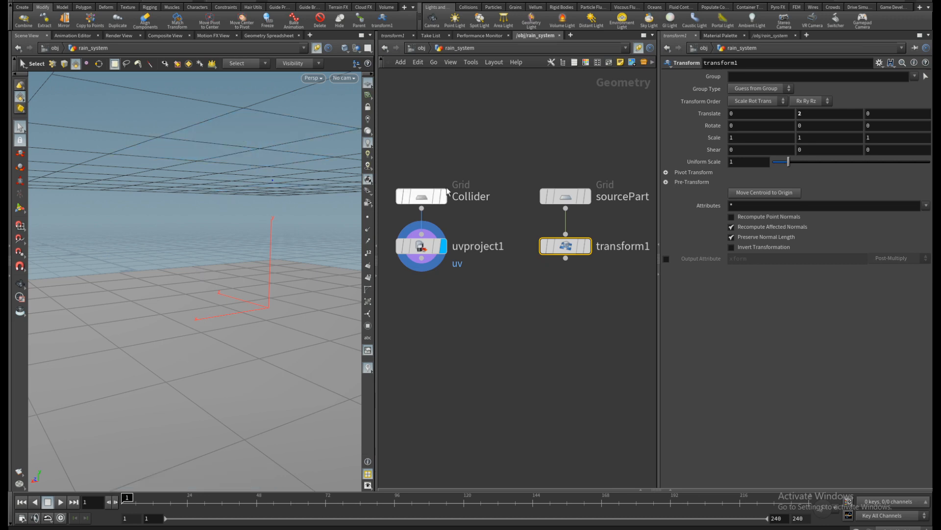
{"action": "left_click", "coordinate": [566, 258]}
{"action": "left_click", "coordinate": [574, 331]}
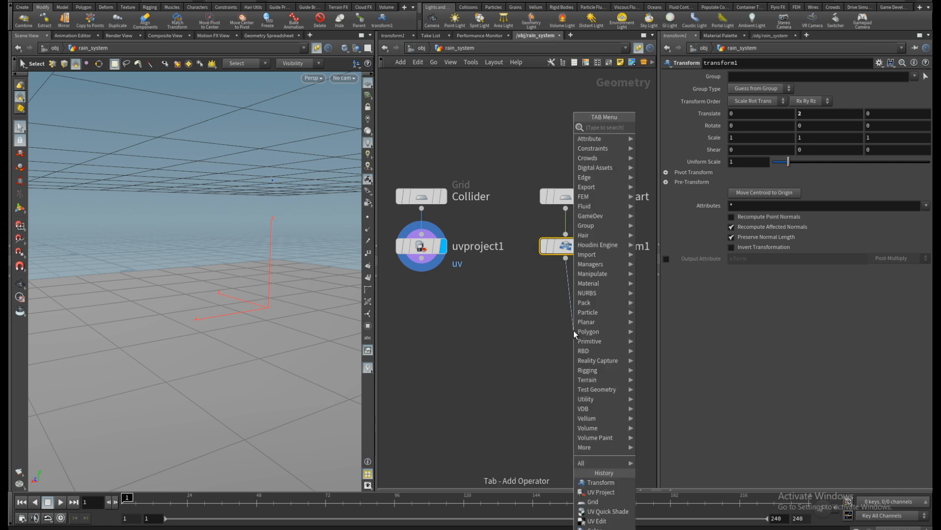
{"action": "left_click", "coordinate": [511, 311]}
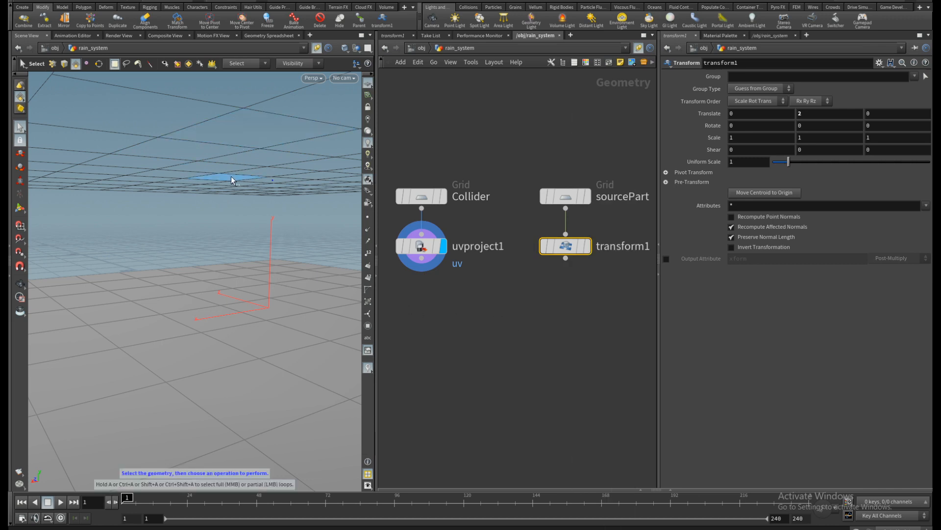
Step: Assign Alt+D as the global hotkey of the Sphere tool on the Create shelf and accept the changes
{"action": "left_click", "coordinate": [22, 8]}
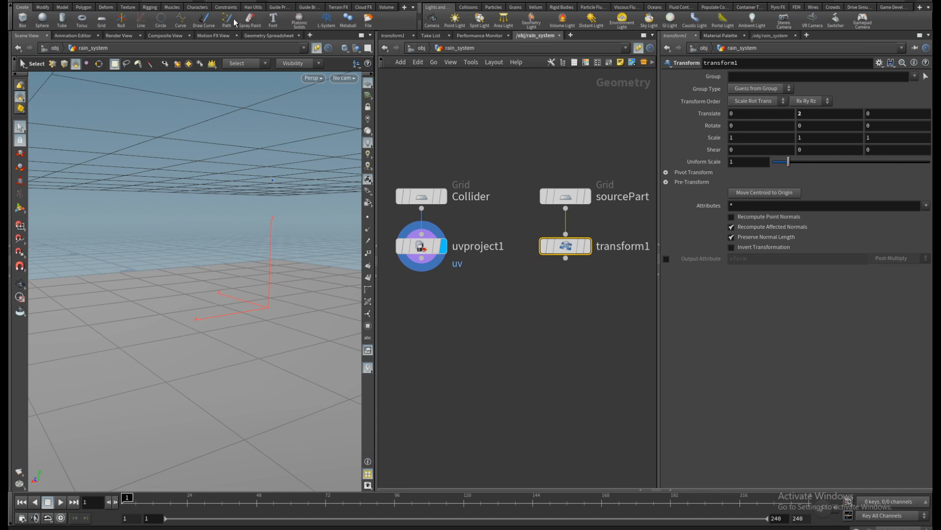
{"action": "right_click", "coordinate": [43, 21]}
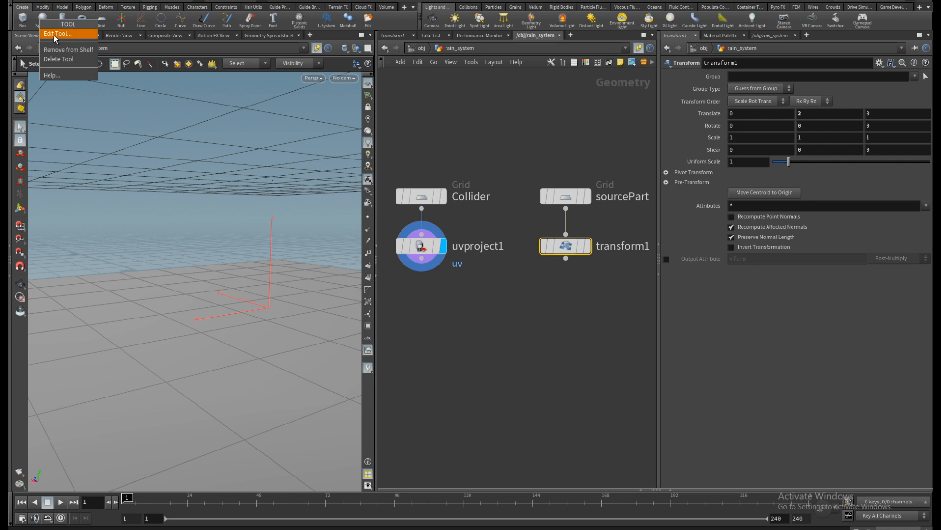
{"action": "left_click", "coordinate": [56, 36]}
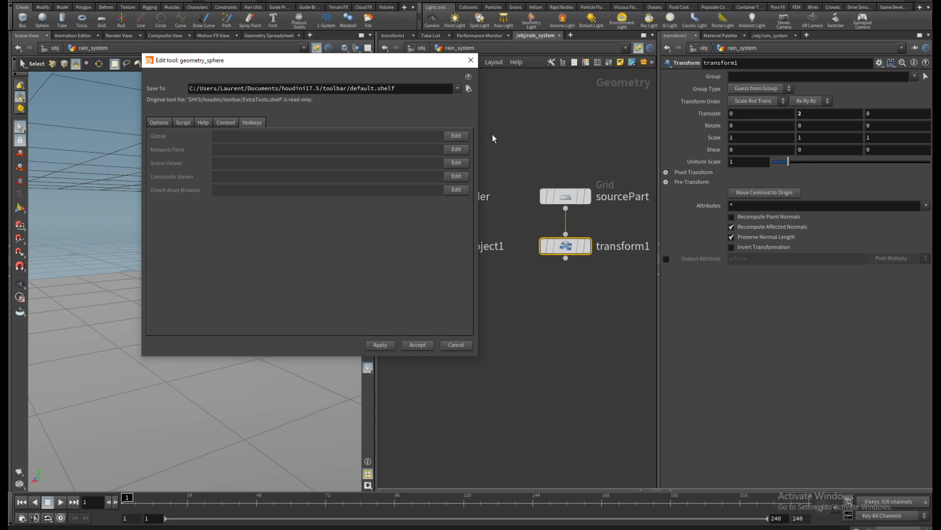
{"action": "left_click", "coordinate": [456, 135]}
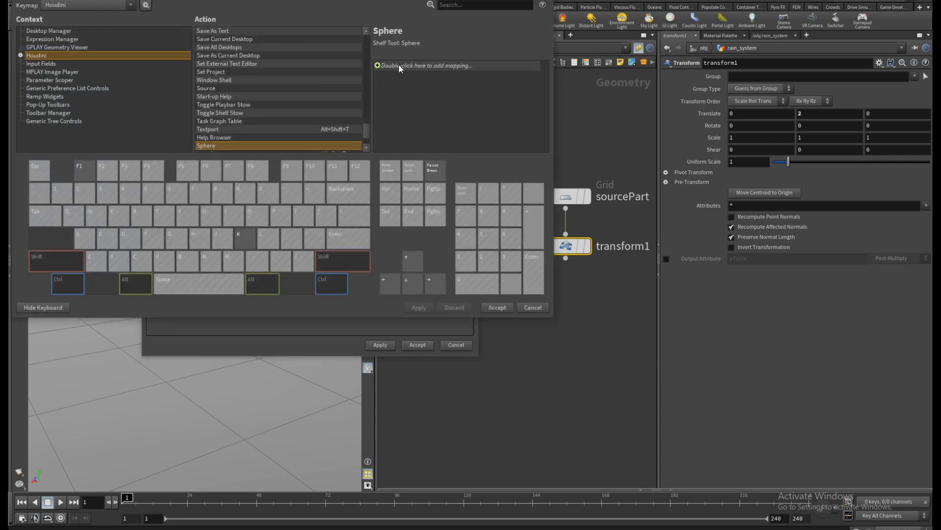
{"action": "double_click", "coordinate": [378, 67]}
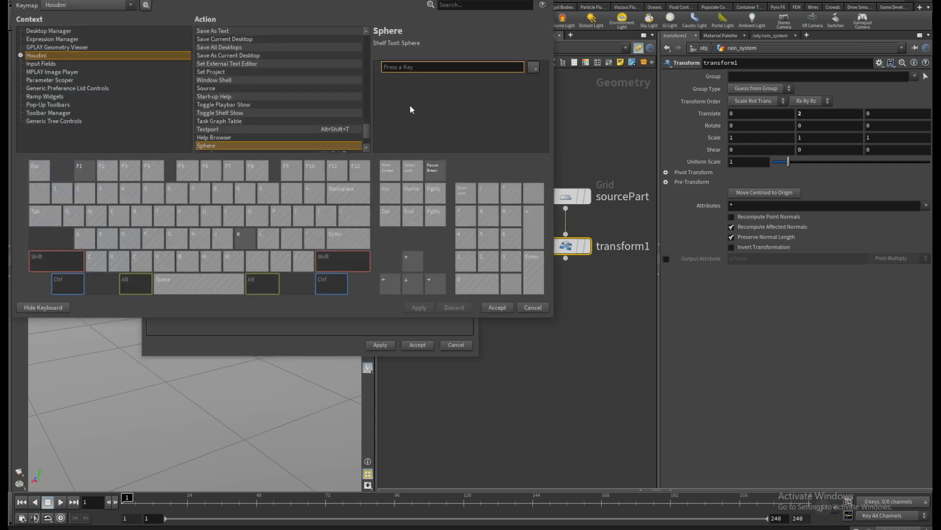
{"action": "key", "text": "alt+d"}
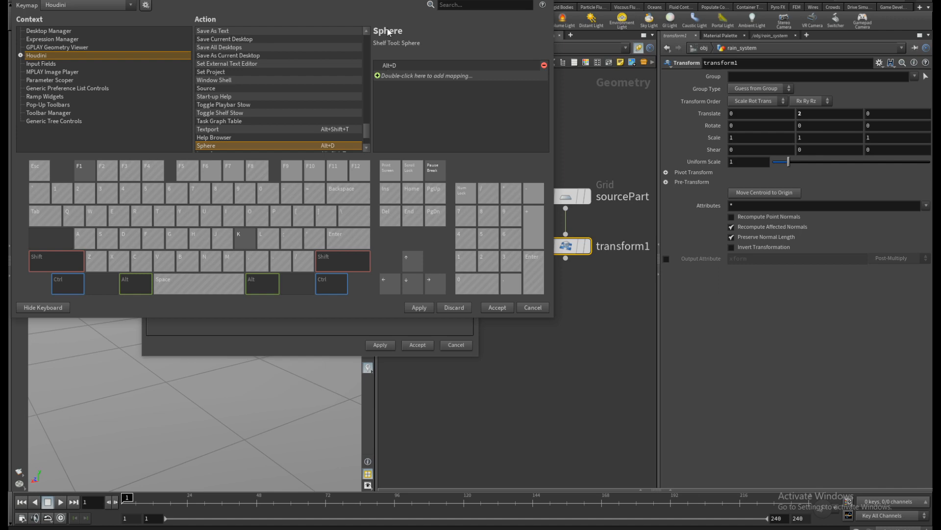
{"action": "left_click", "coordinate": [422, 308]}
{"action": "left_click", "coordinate": [494, 307]}
{"action": "left_click", "coordinate": [417, 344]}
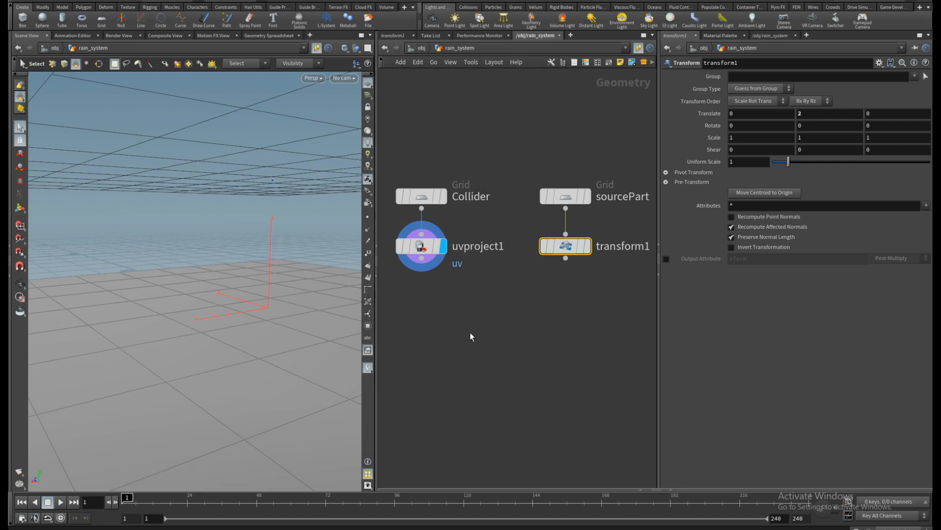
Step: Try the Sphere tool's new hotkey by placing a sphere on the collider grid, and undo the placement
{"action": "key", "text": "alt+d"}
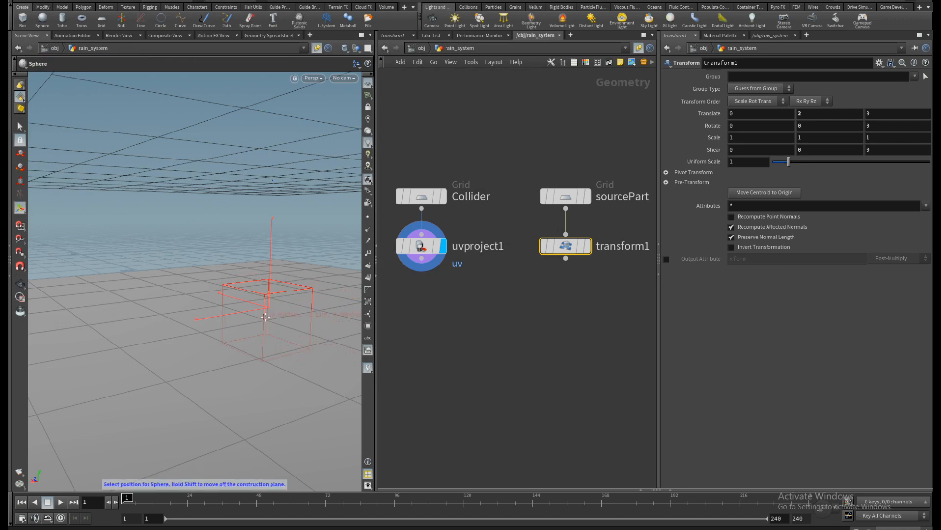
{"action": "left_click", "coordinate": [265, 311]}
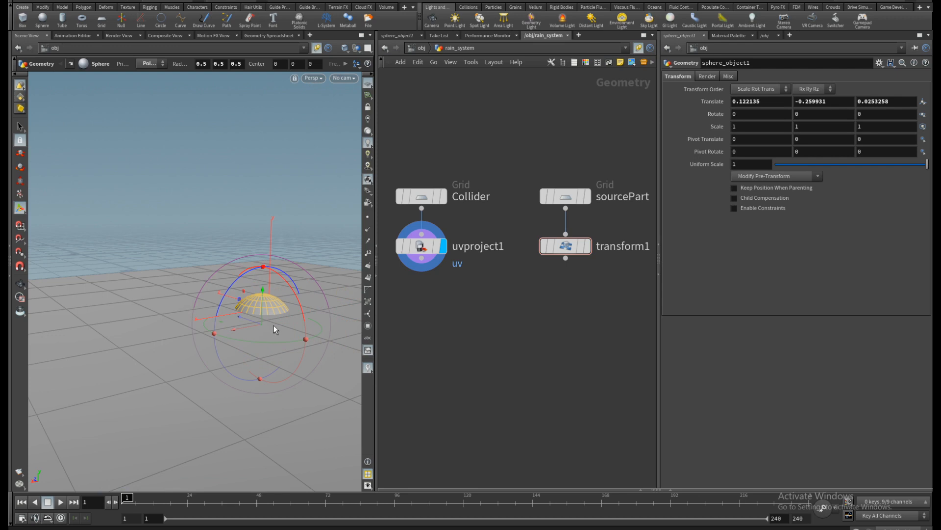
{"action": "key", "text": "ctrl+z"}
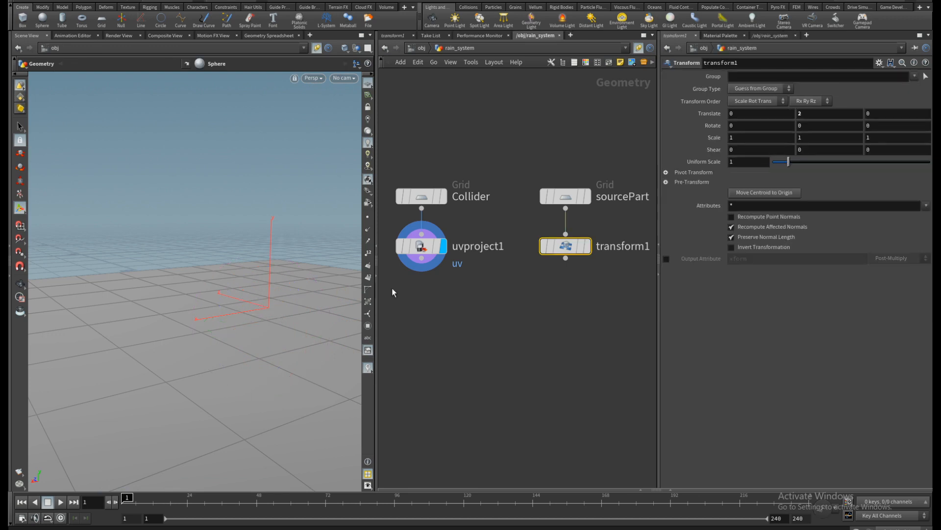
Step: Add the transform1 node to the Create shelf as a tool and look at its hotkey settings without changing them
{"action": "left_click", "coordinate": [567, 246]}
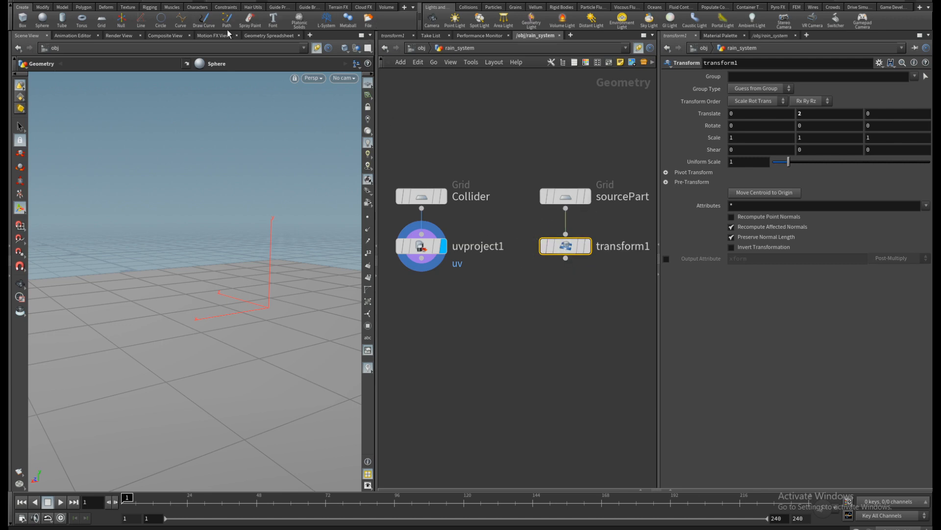
{"action": "left_click_drag", "start_coordinate": [567, 246], "coordinate": [390, 21]}
{"action": "right_click", "coordinate": [392, 22]}
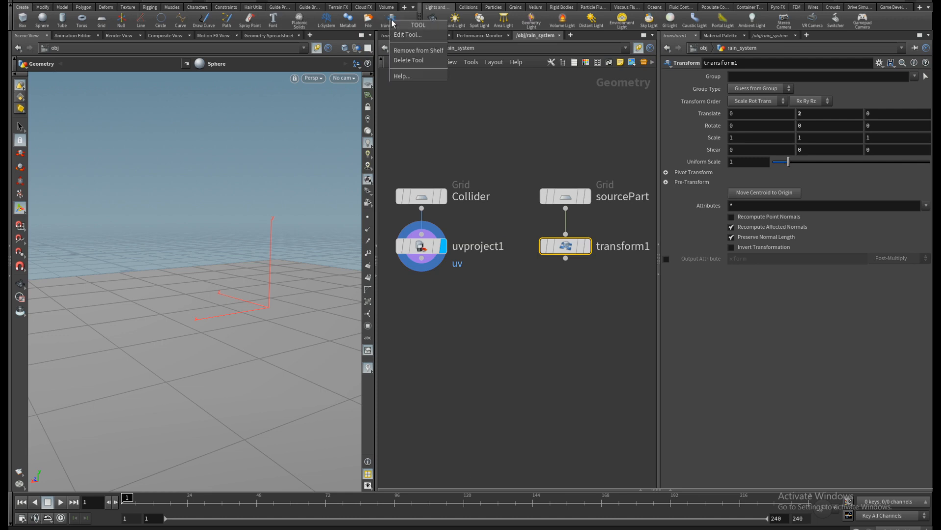
{"action": "left_click", "coordinate": [407, 32]}
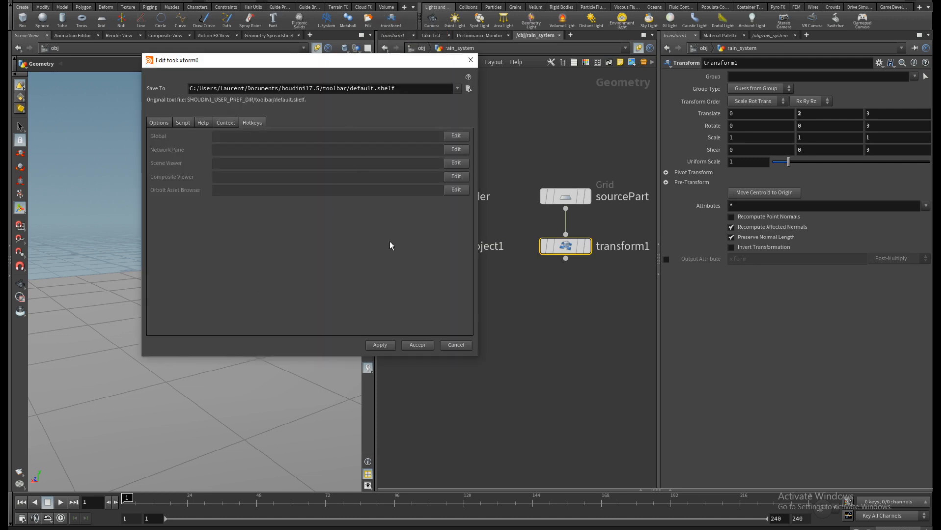
{"action": "left_click", "coordinate": [456, 344]}
Step: Delete the transform1 tool from the Create shelf
{"action": "right_click", "coordinate": [391, 22]}
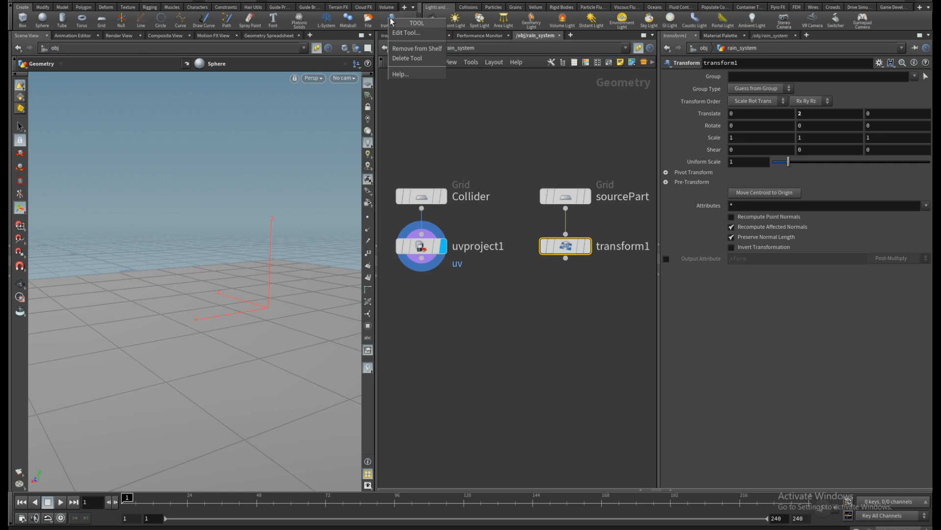
{"action": "left_click", "coordinate": [409, 58]}
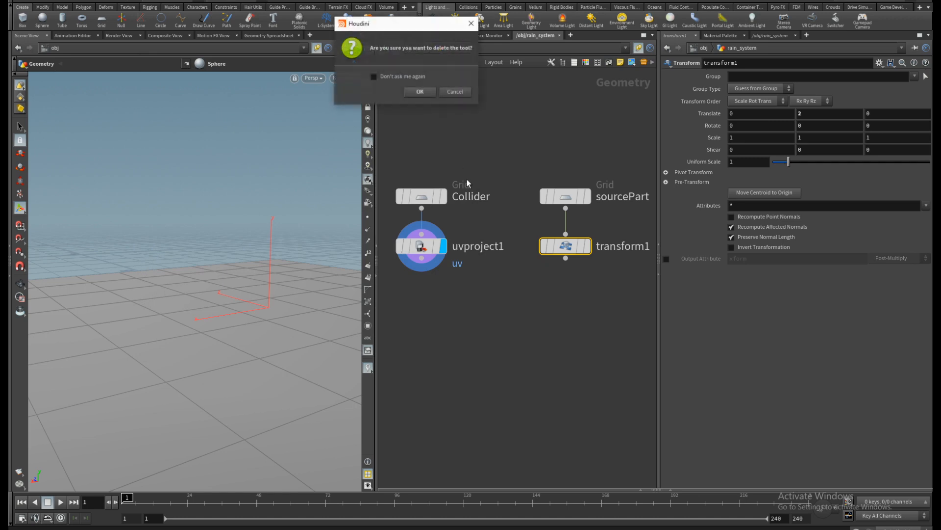
{"action": "left_click", "coordinate": [420, 93]}
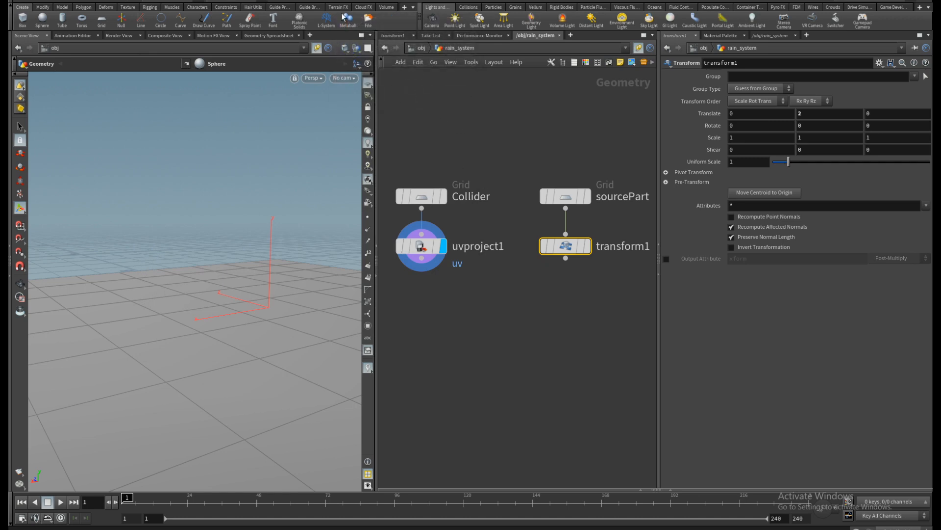
Step: Add a POP Network node to the rain_system network, between and below the two grid branches
{"action": "left_click", "coordinate": [491, 120]}
{"action": "key", "text": "h"}
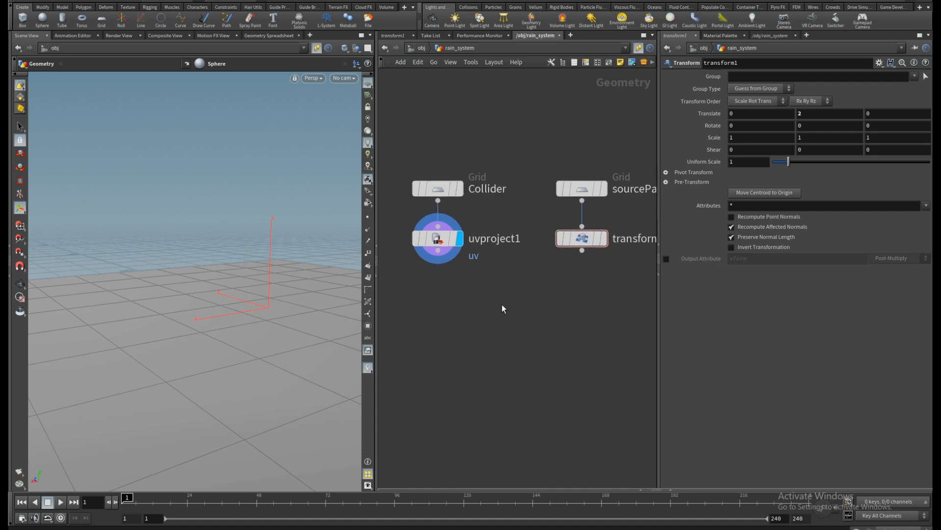
{"action": "key", "text": "Tab"}
{"action": "type", "text": "pop"}
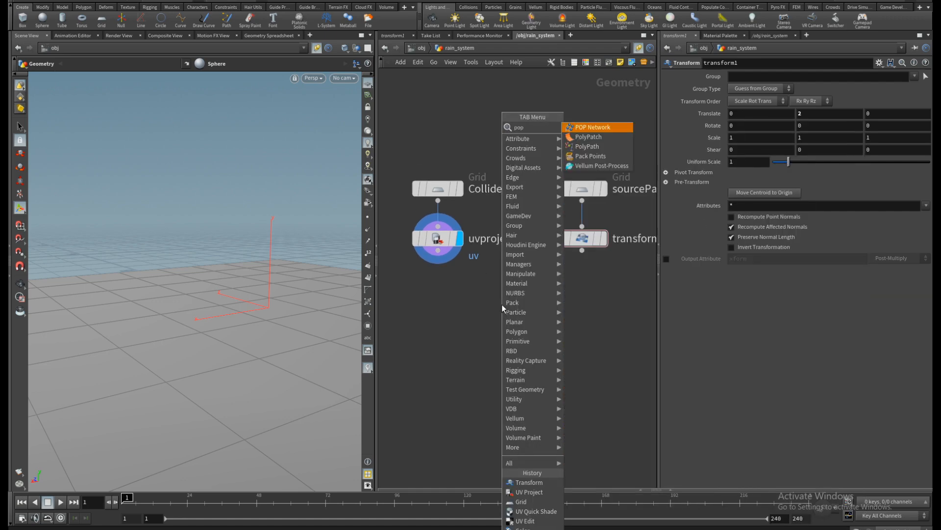
{"action": "key", "text": "Return"}
{"action": "left_click_drag", "start_coordinate": [593, 324], "coordinate": [519, 316]}
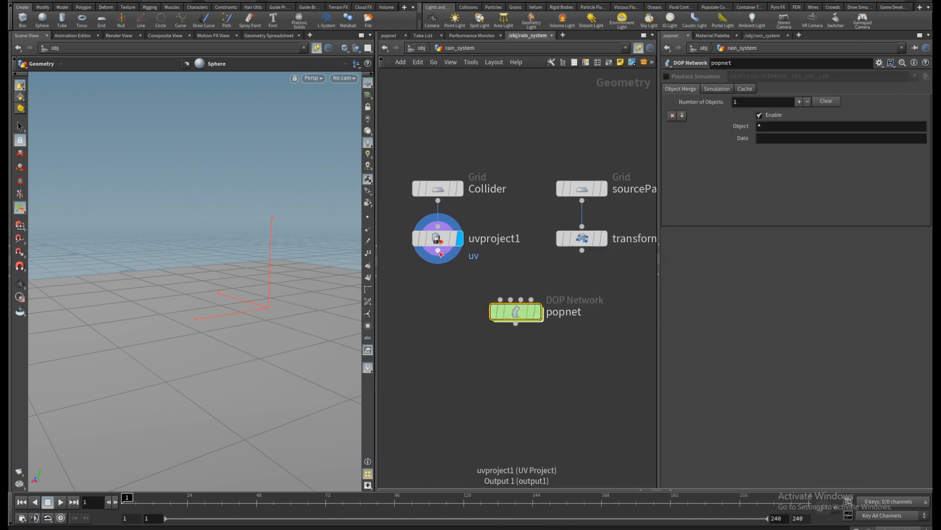
Step: Rearrange the network so the sourcePart and transform1 branch sits to the left of the Collider and uvproject1 branch
{"action": "left_click_drag", "start_coordinate": [439, 251], "coordinate": [465, 272]}
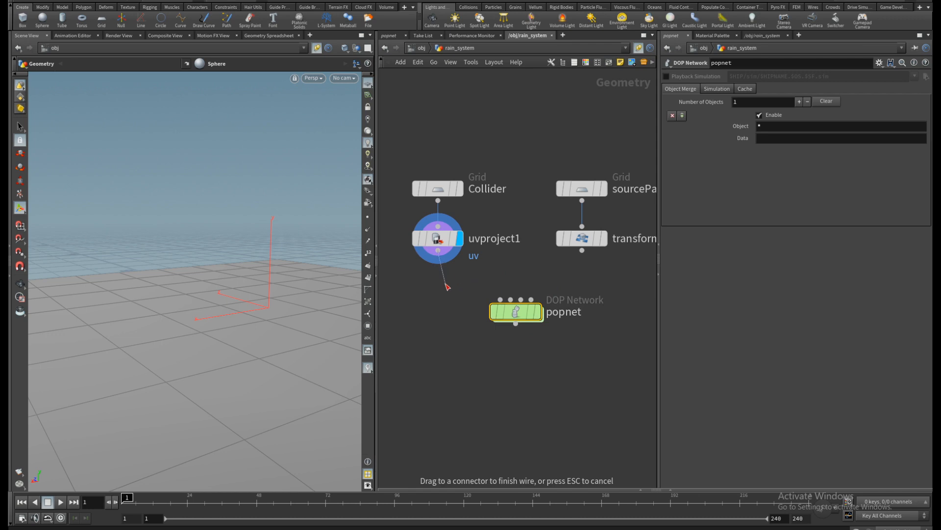
{"action": "key", "text": "Escape"}
{"action": "left_click_drag", "start_coordinate": [560, 160], "coordinate": [387, 335]}
{"action": "left_click_drag", "start_coordinate": [412, 139], "coordinate": [485, 264]}
{"action": "left_click_drag", "start_coordinate": [438, 242], "coordinate": [565, 236]}
{"action": "left_click_drag", "start_coordinate": [377, 226], "coordinate": [397, 353]}
{"action": "left_click_drag", "start_coordinate": [373, 277], "coordinate": [420, 183]}
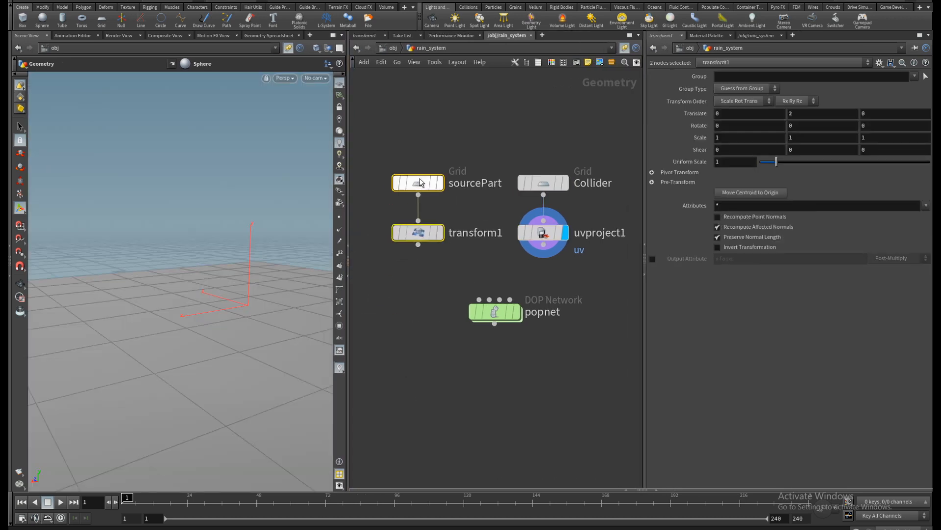
Step: Wire transform1 into popnet's first input and uvproject1 into its second, and go inside the popnet network
{"action": "left_click_drag", "start_coordinate": [418, 245], "coordinate": [417, 289]}
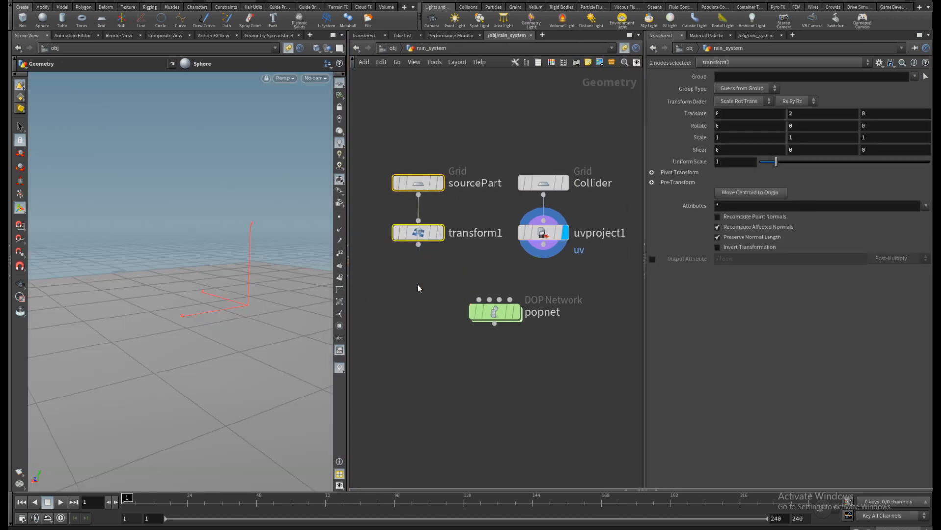
{"action": "left_click_drag", "start_coordinate": [418, 244], "coordinate": [479, 300]}
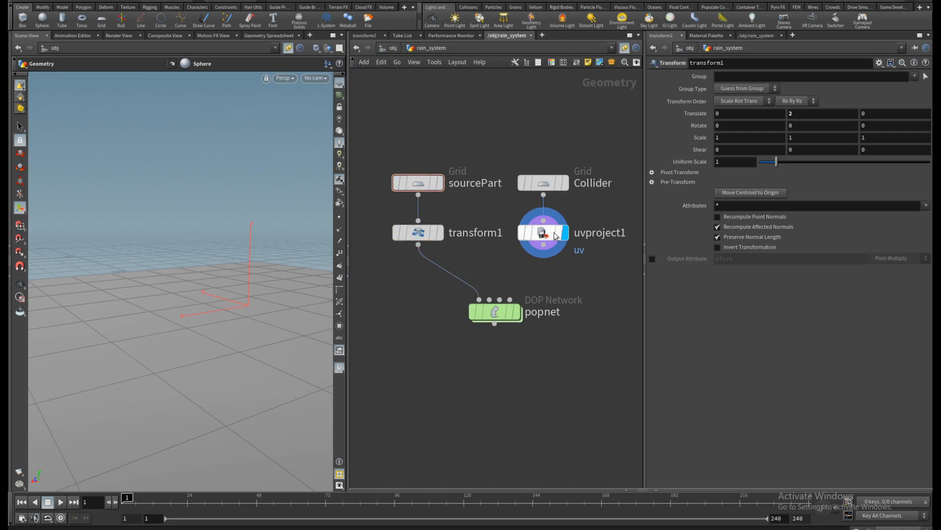
{"action": "left_click_drag", "start_coordinate": [543, 245], "coordinate": [489, 300]}
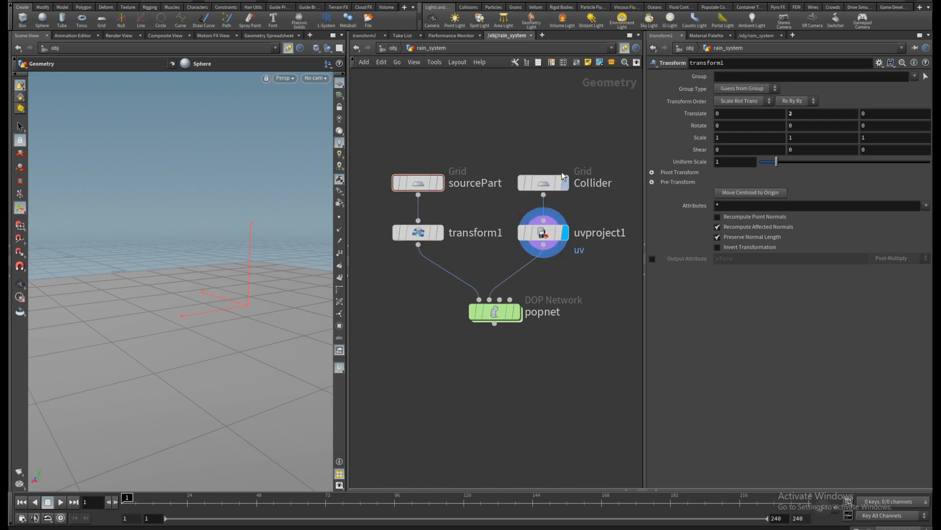
{"action": "double_click", "coordinate": [495, 314]}
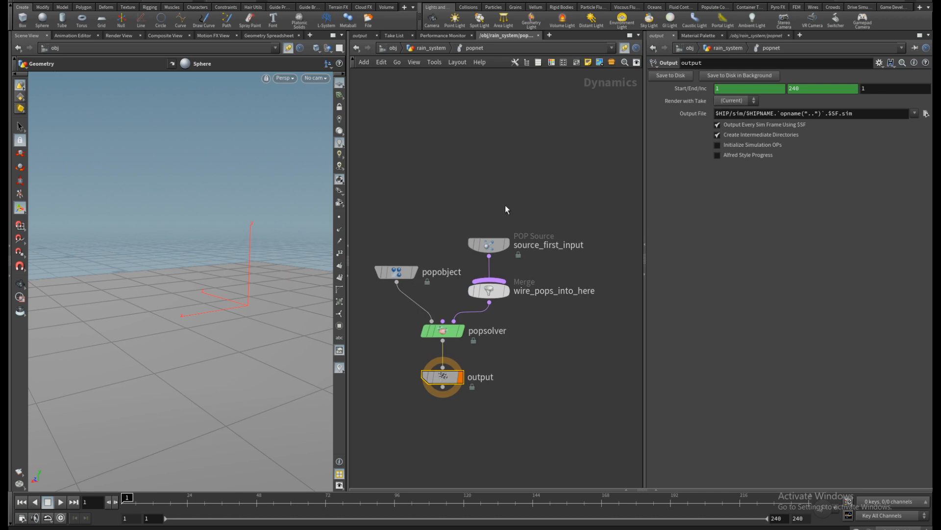
Step: Select source_first_input and try playing the timeline to view the particle emission
{"action": "middle_click_drag", "start_coordinate": [506, 210], "coordinate": [518, 213]}
{"action": "left_click", "coordinate": [500, 247]}
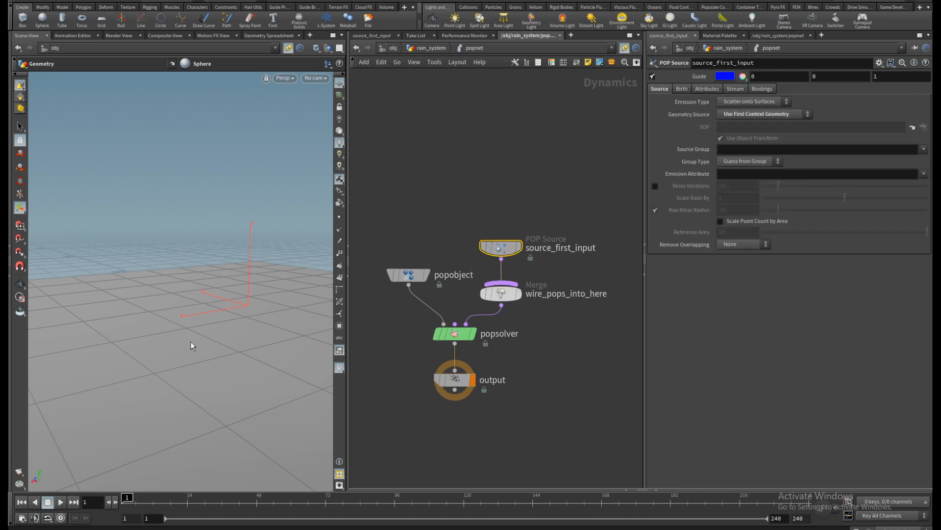
{"action": "scroll", "coordinate": [148, 320], "scroll_direction": "down", "scroll_amount": 6, "text": "alt"}
{"action": "mouse_move", "coordinate": [206, 301]}
{"action": "left_mouse_down", "text": "alt"}
{"action": "mouse_move", "coordinate": [206, 287]}
{"action": "mouse_move", "coordinate": [210, 300]}
{"action": "left_mouse_up", "text": "alt"}
{"action": "scroll", "coordinate": [209, 300], "scroll_direction": "up", "scroll_amount": 4, "text": "alt"}
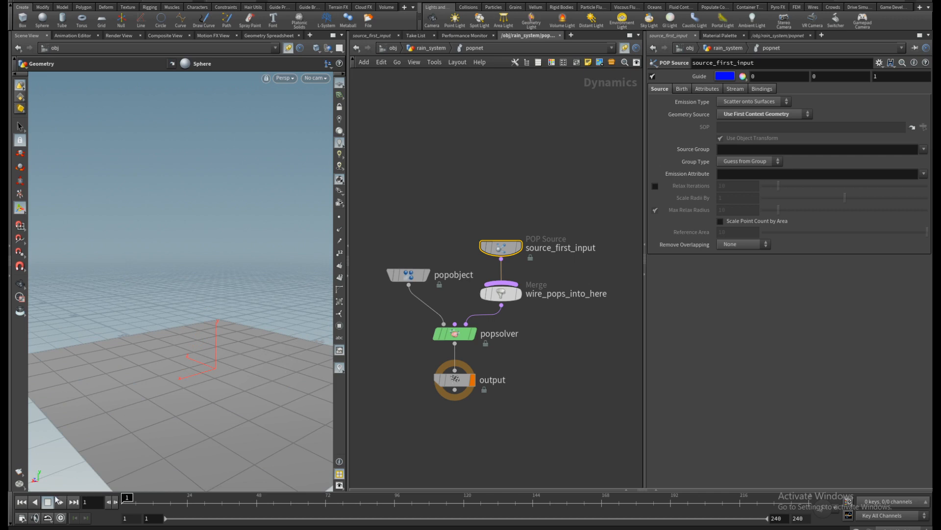
{"action": "left_click", "coordinate": [59, 501]}
{"action": "left_click", "coordinate": [36, 503]}
Step: Return to the rain_system network, show the raised grid from transform1 for comparison, and make popnet the displayed node
{"action": "left_click", "coordinate": [414, 49]}
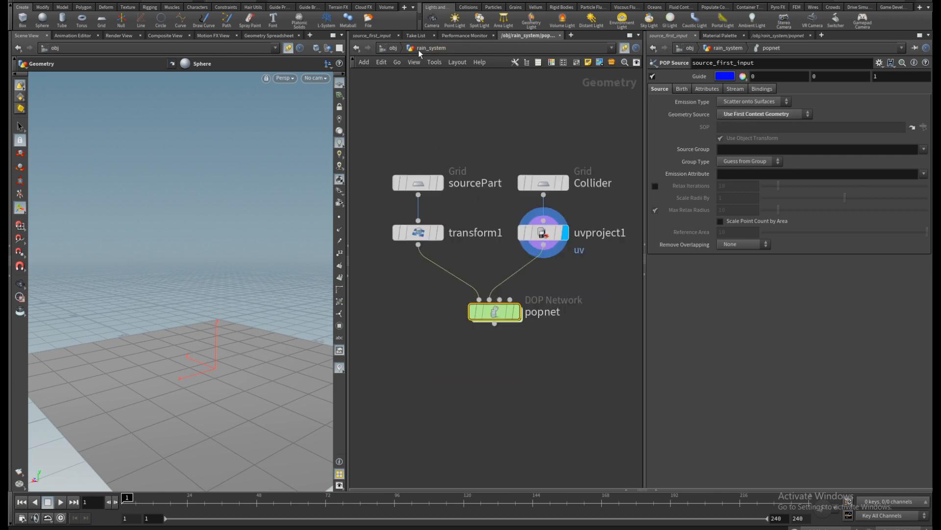
{"action": "left_click", "coordinate": [418, 233]}
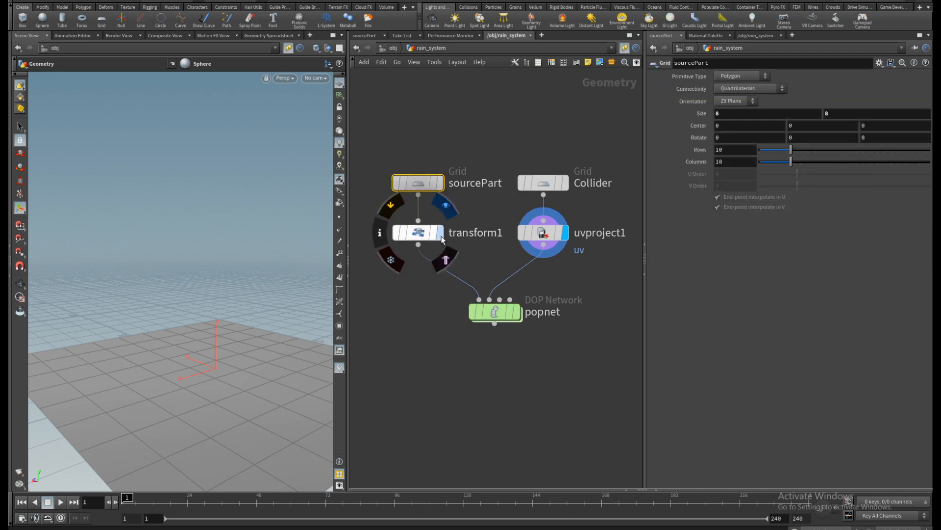
{"action": "left_click", "coordinate": [441, 234]}
{"action": "key", "text": "Escape"}
{"action": "left_click_drag", "start_coordinate": [284, 319], "coordinate": [237, 316]}
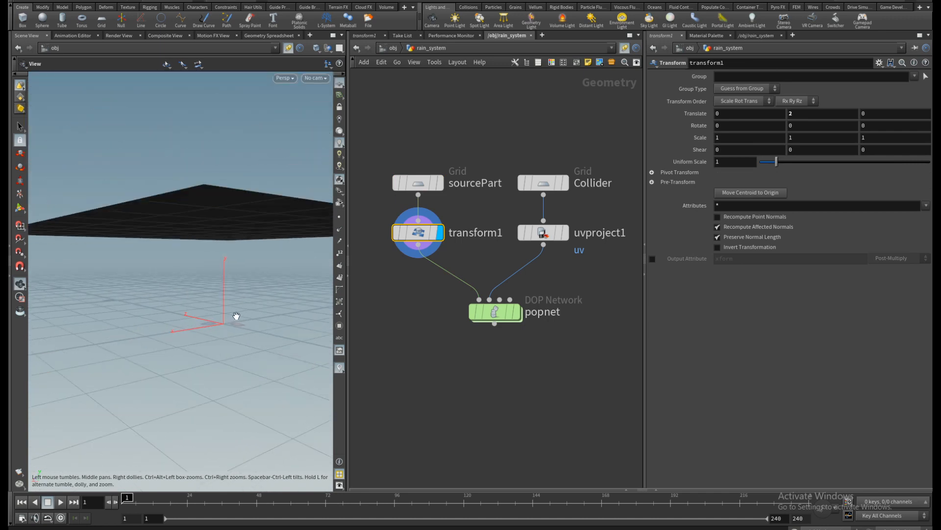
{"action": "left_click", "coordinate": [514, 317]}
{"action": "left_click", "coordinate": [515, 315]}
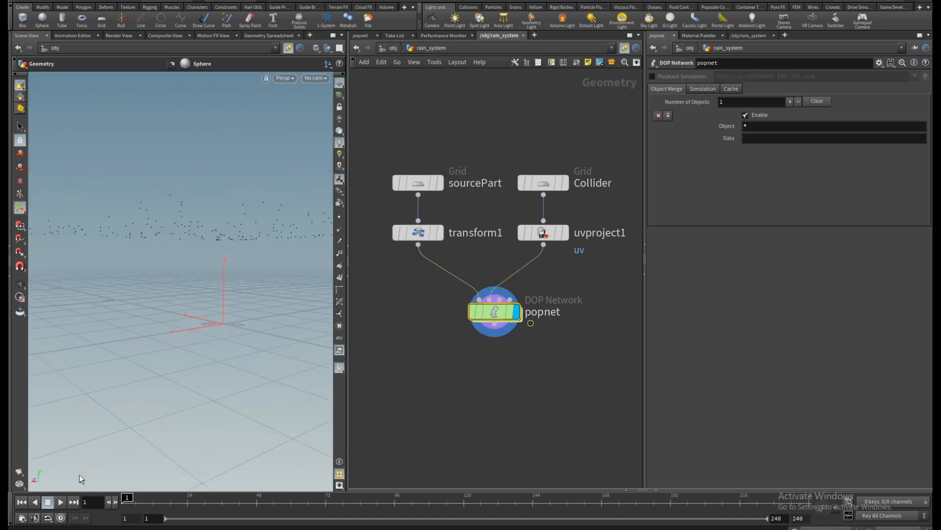
Step: Play the particle simulation, stop it, and return to the first frame
{"action": "left_click", "coordinate": [60, 501]}
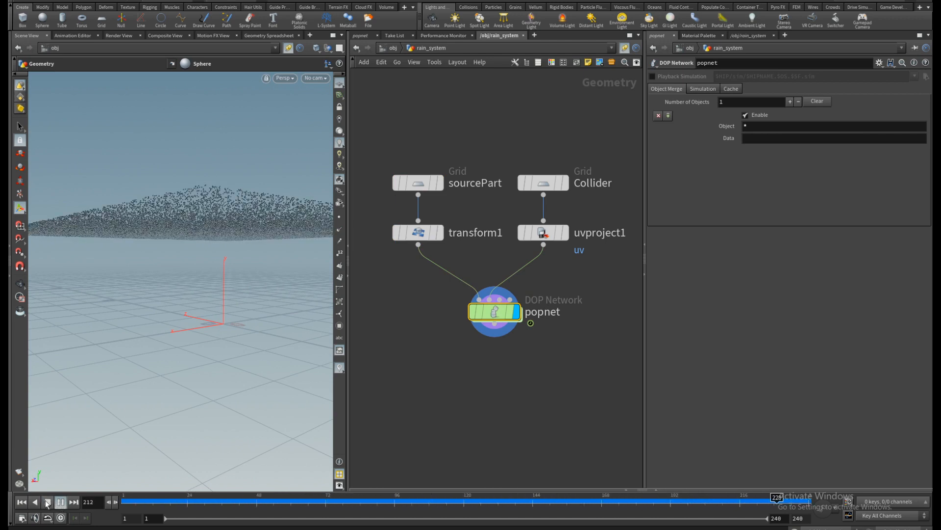
{"action": "left_click", "coordinate": [48, 501]}
{"action": "left_click", "coordinate": [21, 501]}
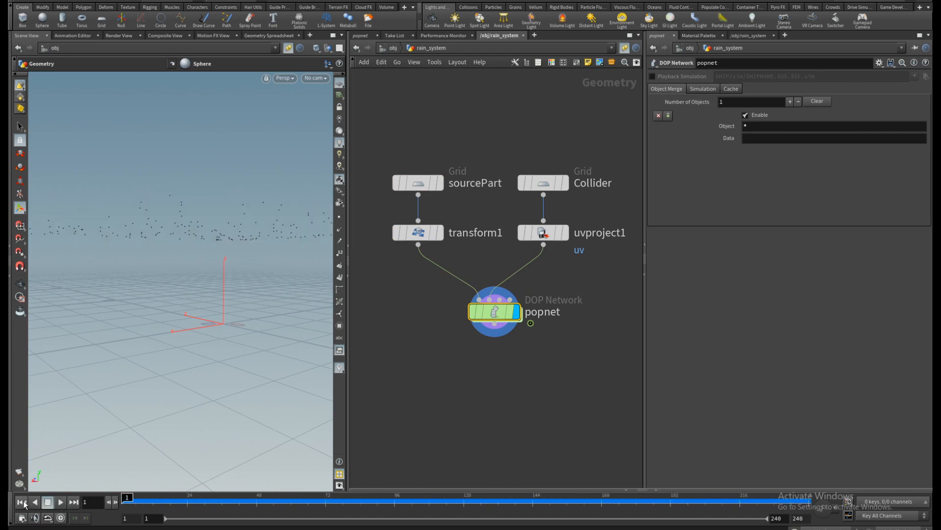
{"action": "double_click", "coordinate": [499, 312]}
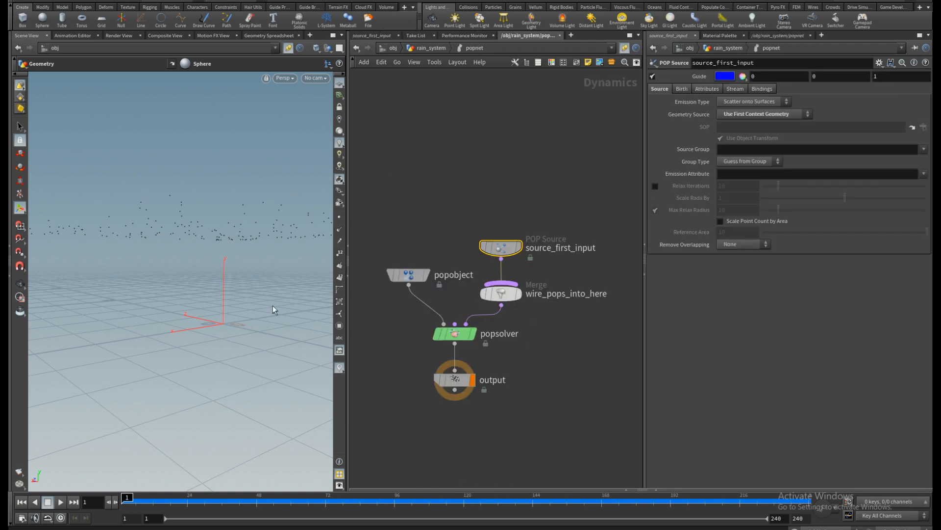
{"action": "left_click", "coordinate": [422, 36]}
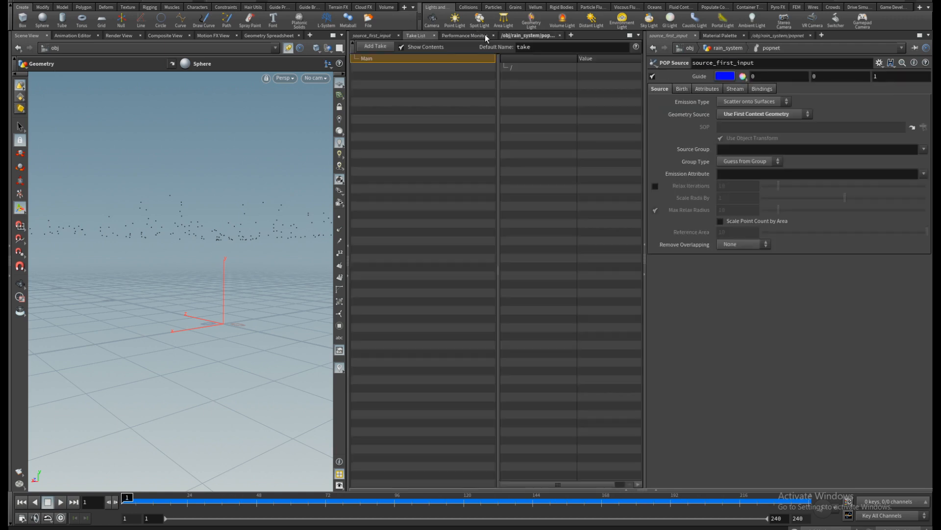
{"action": "left_click", "coordinate": [373, 36]}
{"action": "left_click", "coordinate": [513, 36]}
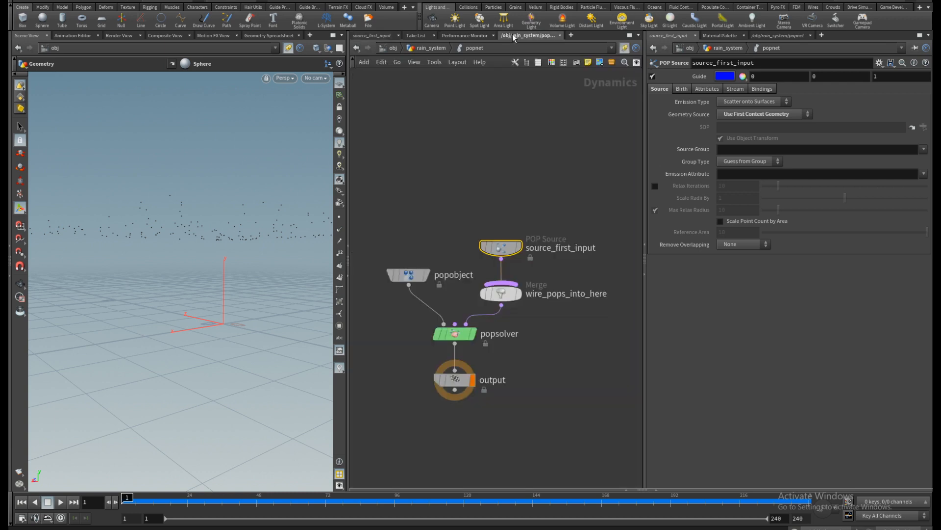
{"action": "left_click", "coordinate": [435, 49]}
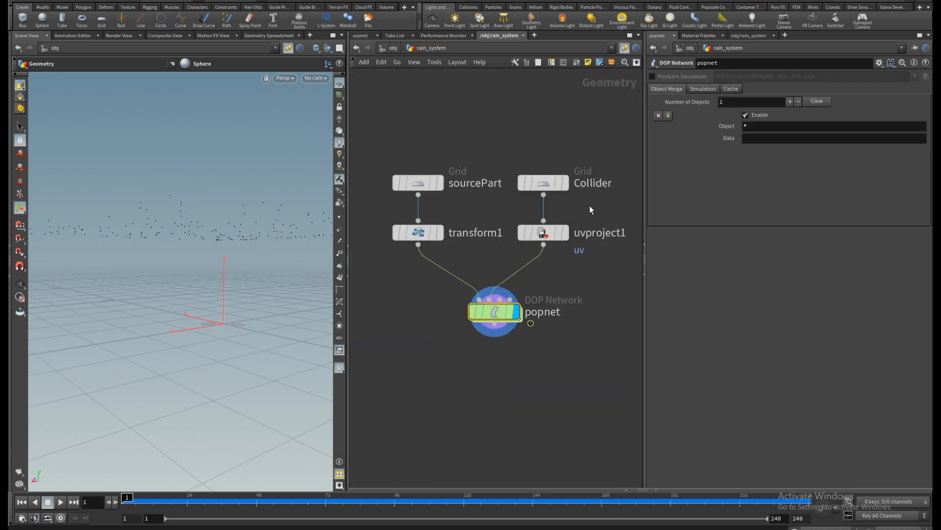
Step: Turn on the template flag for the Collider grid only, and go back inside the popnet network
{"action": "left_click", "coordinate": [560, 233]}
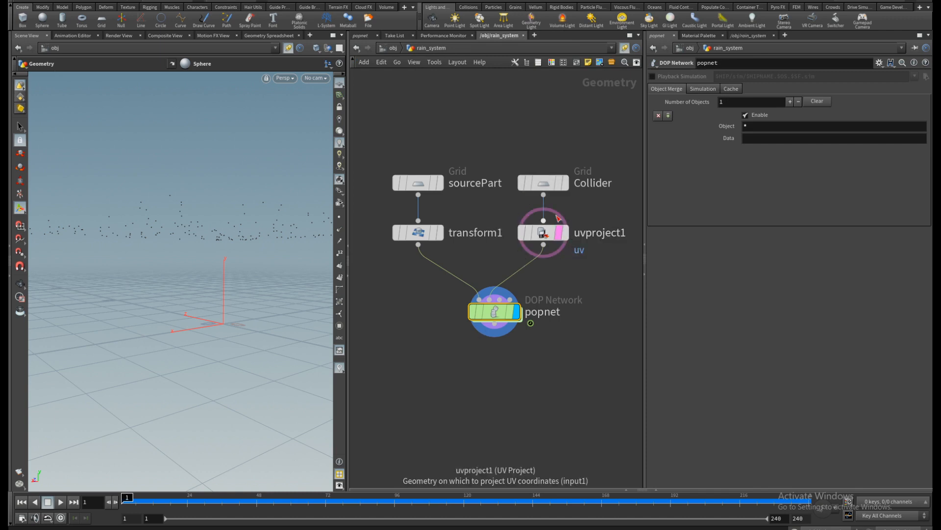
{"action": "left_click", "coordinate": [559, 183]}
{"action": "left_click", "coordinate": [560, 233]}
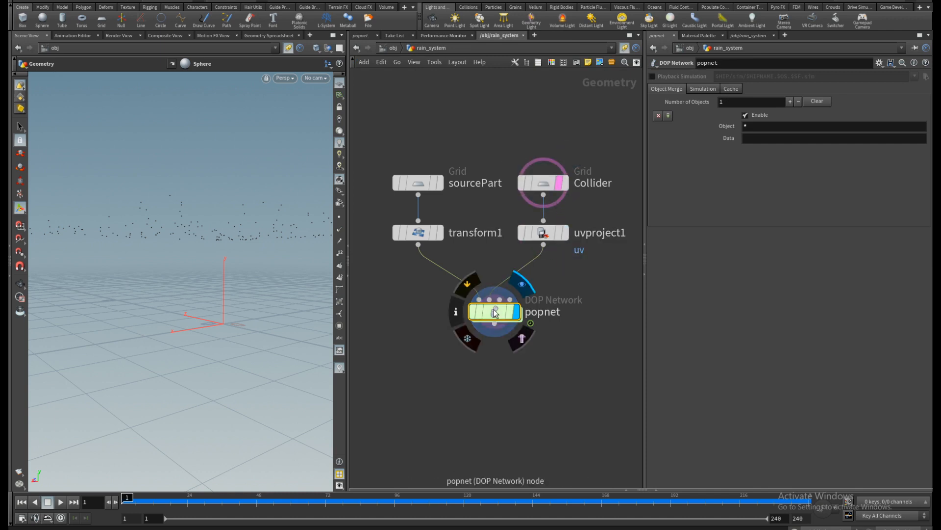
{"action": "double_click", "coordinate": [495, 313]}
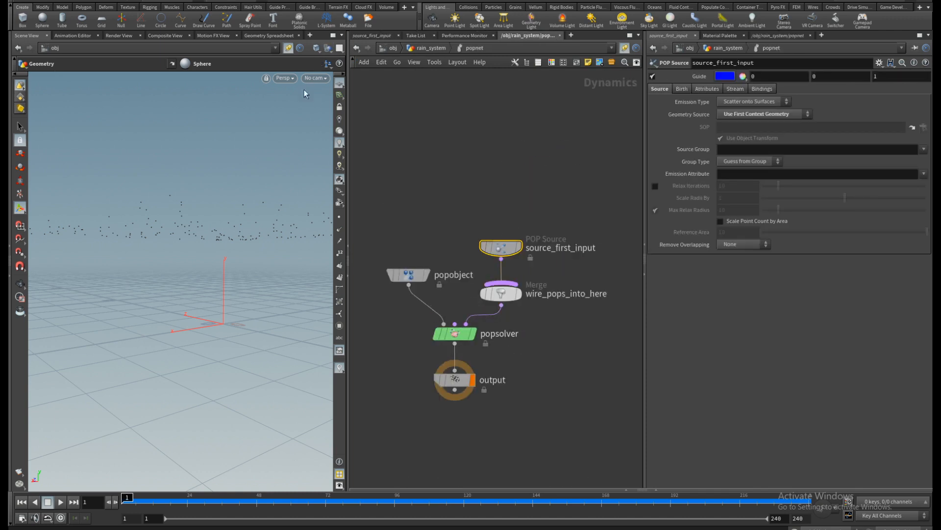
{"action": "mouse_move", "coordinate": [237, 296]}
{"action": "left_mouse_down", "text": "alt"}
{"action": "mouse_move", "coordinate": [237, 307]}
{"action": "mouse_move", "coordinate": [239, 296]}
{"action": "left_mouse_up", "text": "alt"}
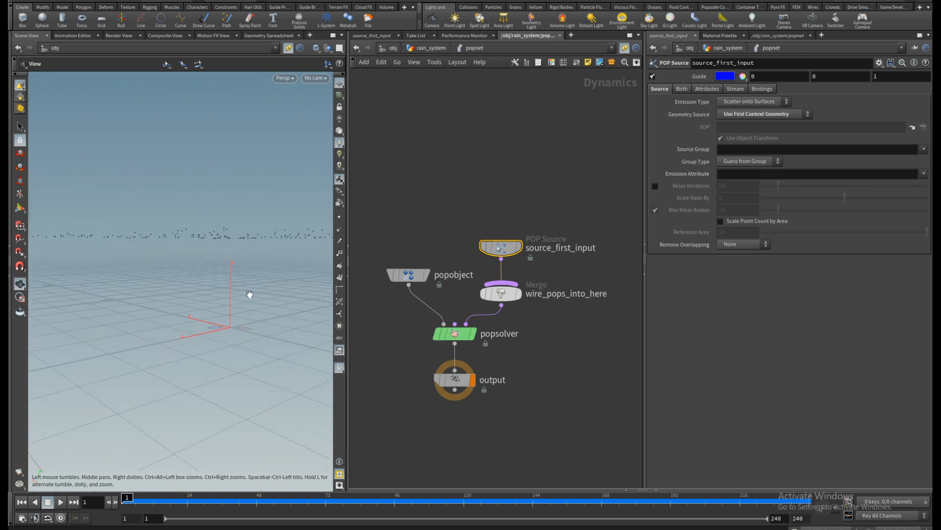
{"action": "left_click_drag", "start_coordinate": [206, 260], "coordinate": [211, 256], "text": "alt"}
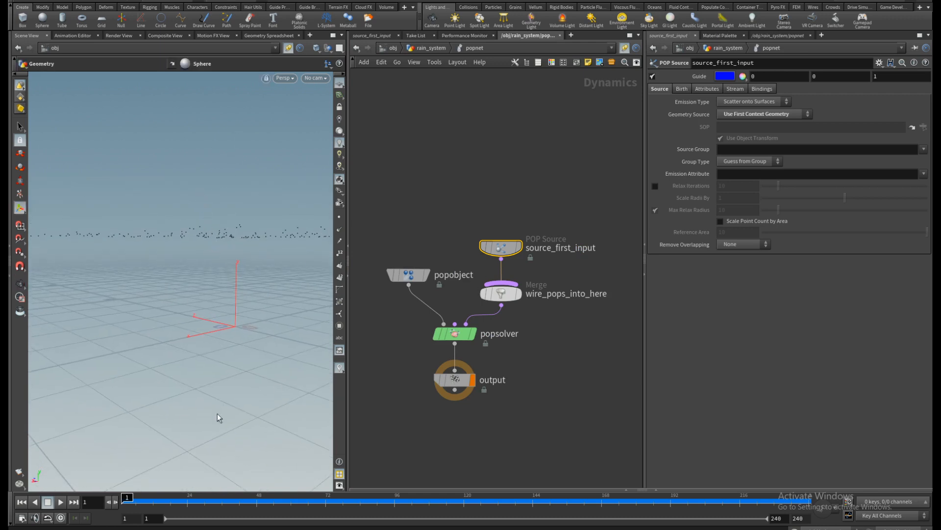
Step: Move the source, merge, popobject and popsolver nodes up and insert a Gravity Force node between popsolver and output
{"action": "left_click_drag", "start_coordinate": [390, 204], "coordinate": [584, 367]}
{"action": "left_click_drag", "start_coordinate": [452, 331], "coordinate": [452, 256]}
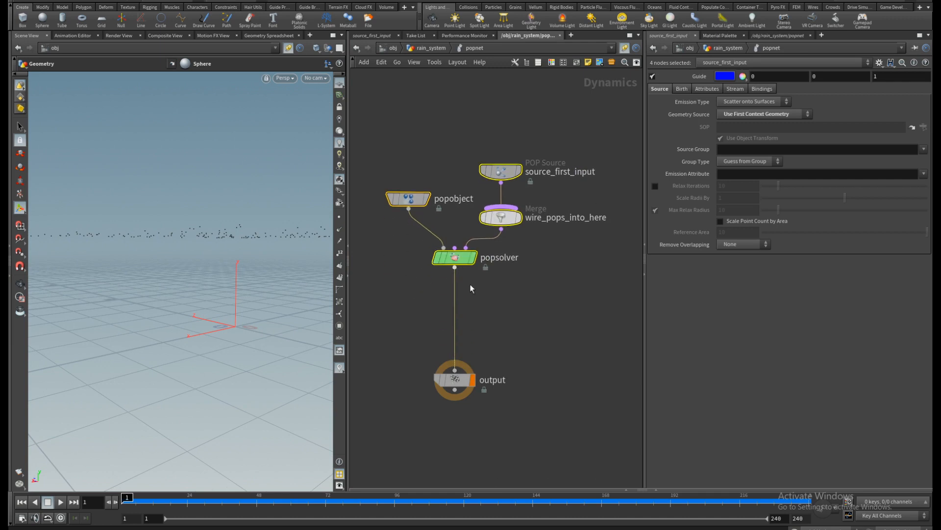
{"action": "key", "text": "Tab"}
{"action": "type", "text": "gravity"}
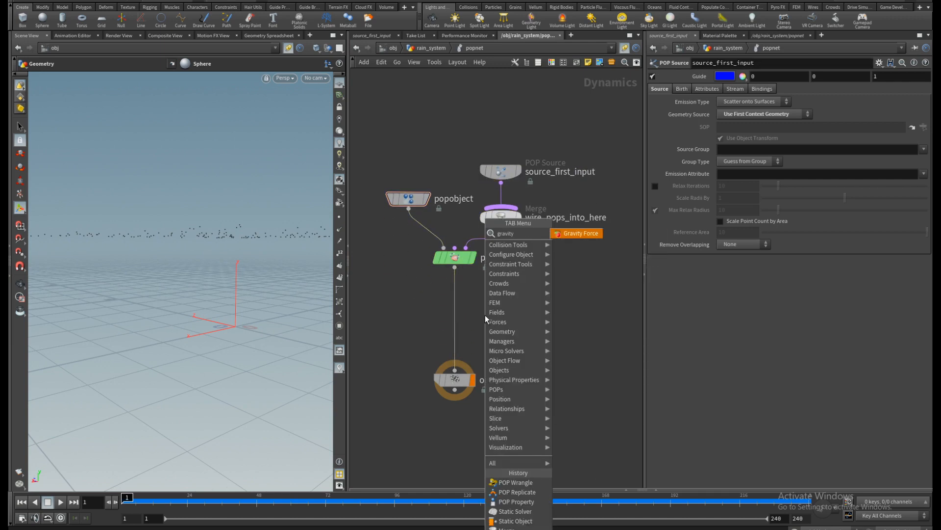
{"action": "key", "text": "Return"}
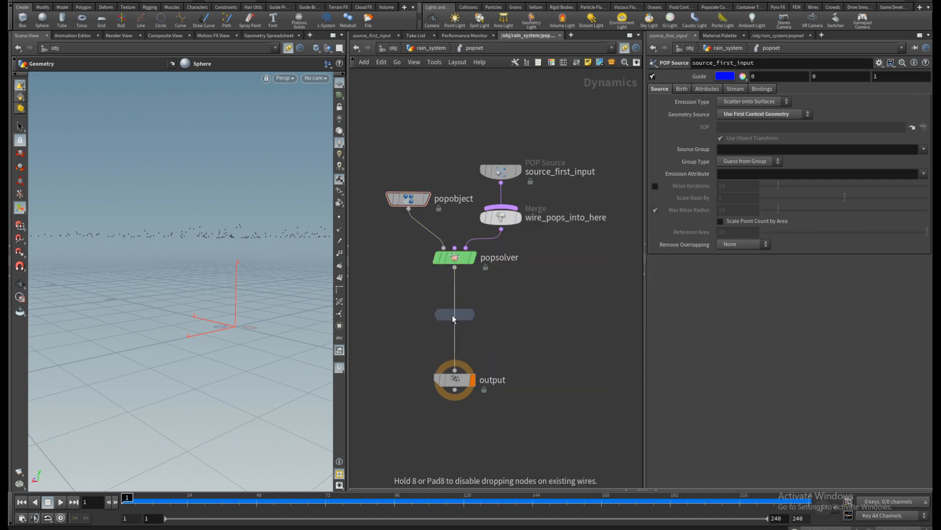
{"action": "left_click", "coordinate": [455, 316]}
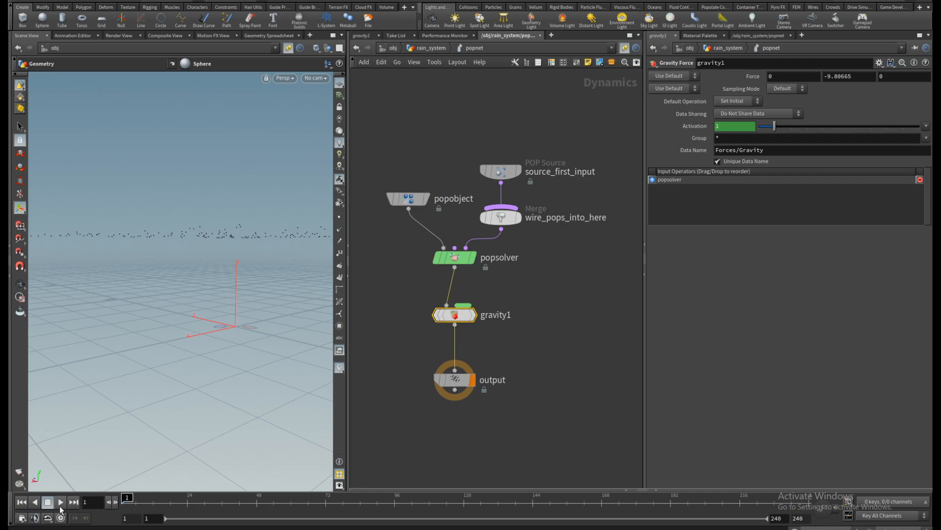
Step: Play the simulation with gravity, stop it partway, and examine the falling particles from several angles
{"action": "left_click", "coordinate": [60, 505]}
{"action": "left_click_drag", "start_coordinate": [177, 338], "coordinate": [181, 372], "text": "alt"}
{"action": "scroll", "coordinate": [187, 372], "scroll_direction": "up", "scroll_amount": 5}
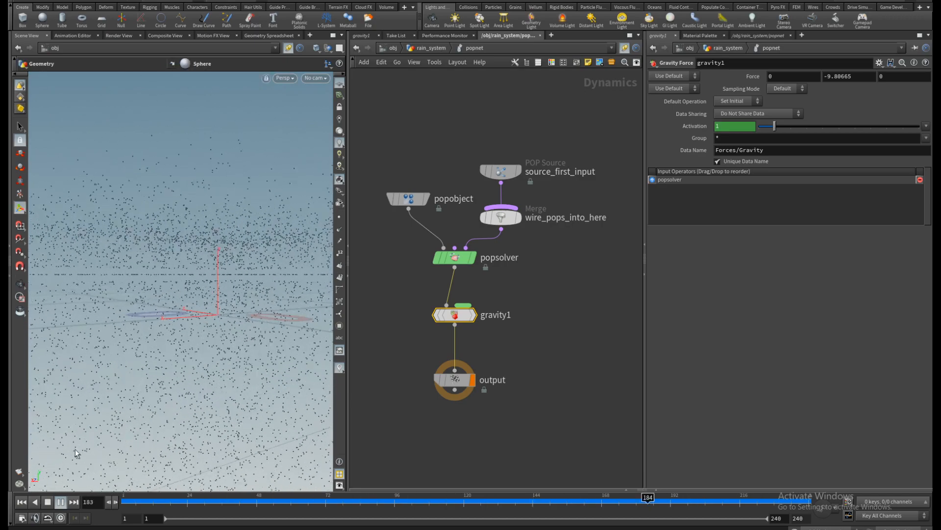
{"action": "left_click", "coordinate": [46, 503]}
{"action": "scroll", "coordinate": [187, 282], "scroll_direction": "down", "scroll_amount": 5}
{"action": "mouse_move", "coordinate": [187, 281]}
{"action": "left_mouse_down", "text": "alt"}
{"action": "mouse_move", "coordinate": [184, 265]}
{"action": "mouse_move", "coordinate": [186, 279]}
{"action": "mouse_move", "coordinate": [198, 273]}
{"action": "left_mouse_up", "text": "alt"}
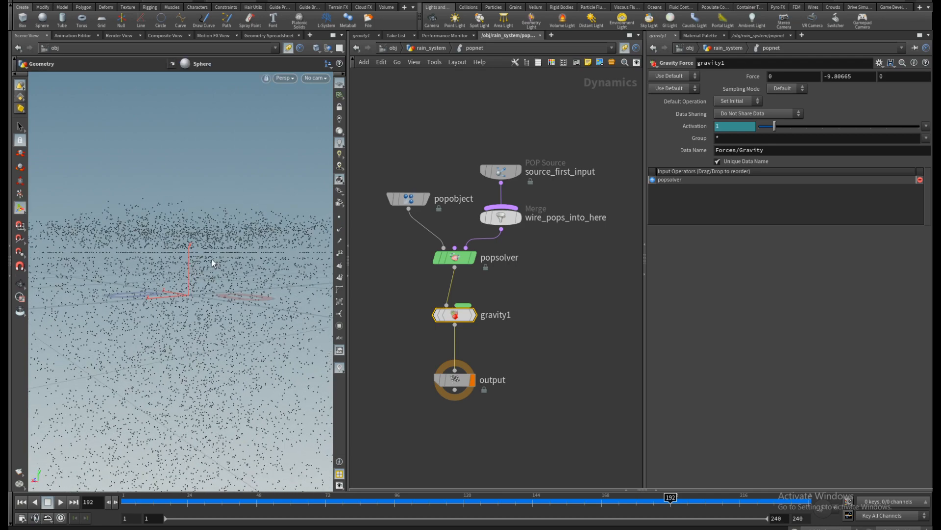
{"action": "left_click_drag", "start_coordinate": [195, 250], "coordinate": [147, 259], "text": "alt"}
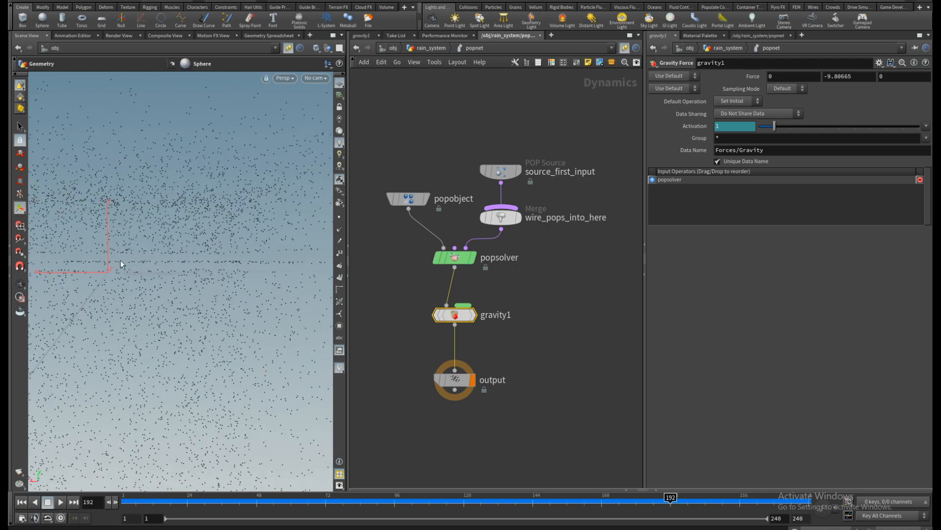
{"action": "left_click_drag", "start_coordinate": [136, 310], "coordinate": [174, 294], "text": "alt"}
Step: Change source_first_input's Initial Velocity attribute to Set initial velocity
{"action": "left_click", "coordinate": [456, 258]}
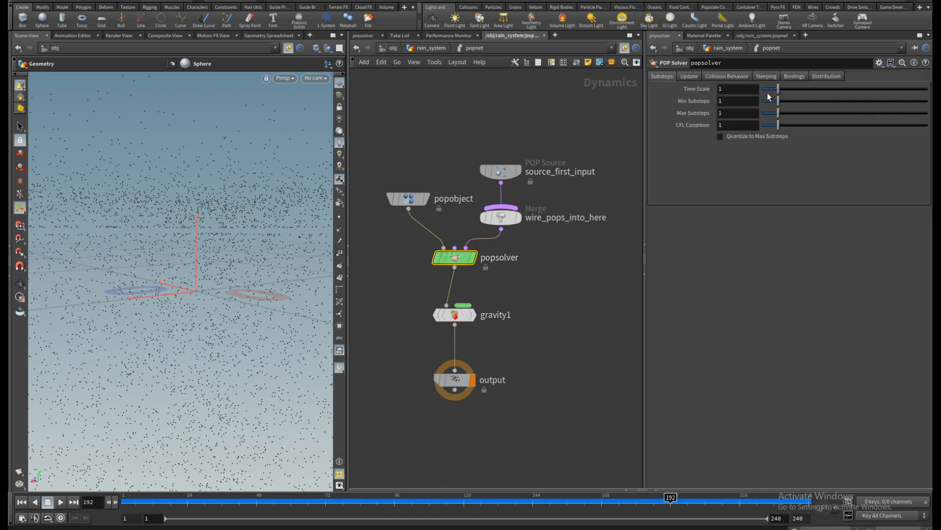
{"action": "left_click", "coordinate": [511, 176]}
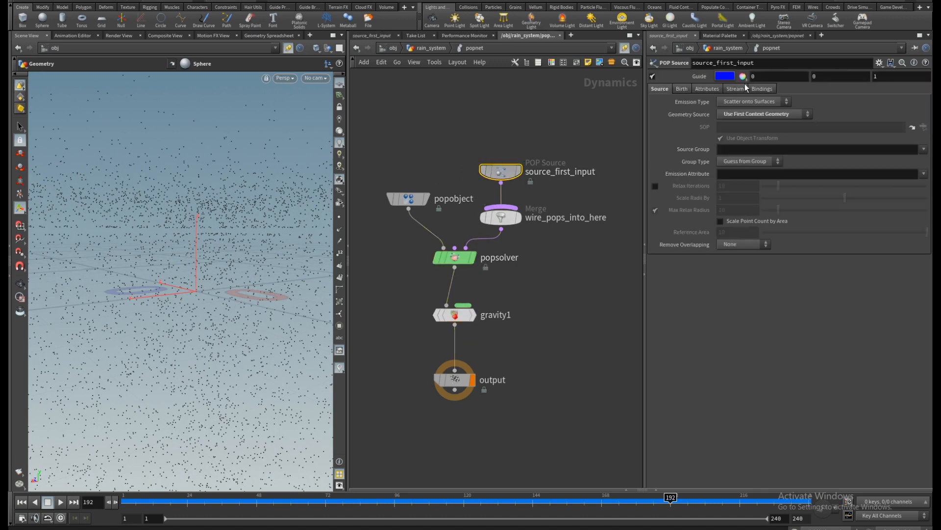
{"action": "left_click", "coordinate": [702, 90]}
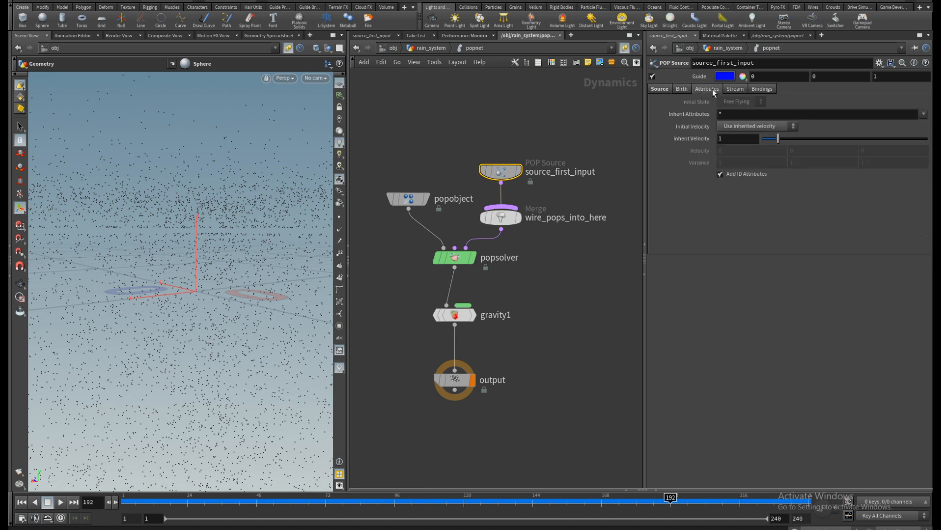
{"action": "left_click", "coordinate": [740, 128]}
{"action": "left_click", "coordinate": [742, 154]}
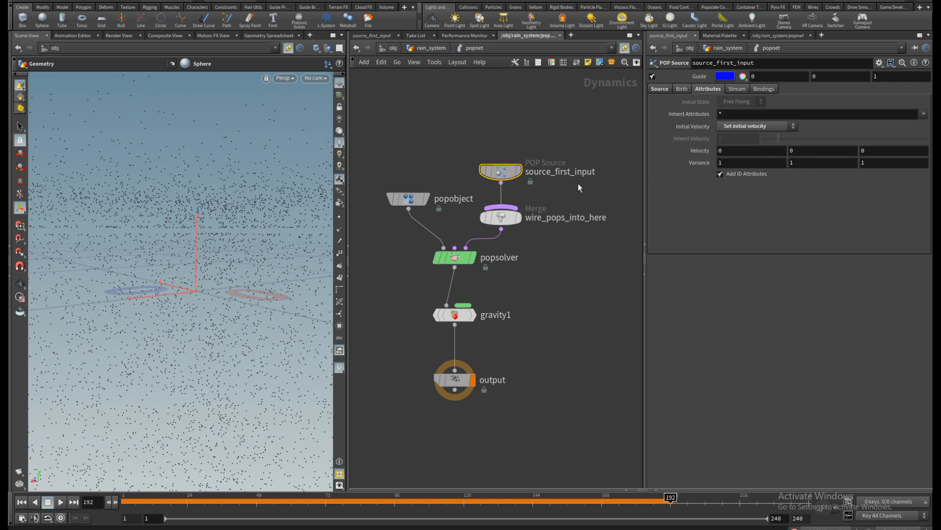
Step: Set source_first_input's velocity Variance to .1 in X and .1 in Z
{"action": "left_click", "coordinate": [735, 163]}
{"action": "scroll", "coordinate": [258, 201], "scroll_direction": "down", "scroll_amount": 5}
{"action": "left_click_drag", "start_coordinate": [258, 201], "coordinate": [263, 207], "text": "alt"}
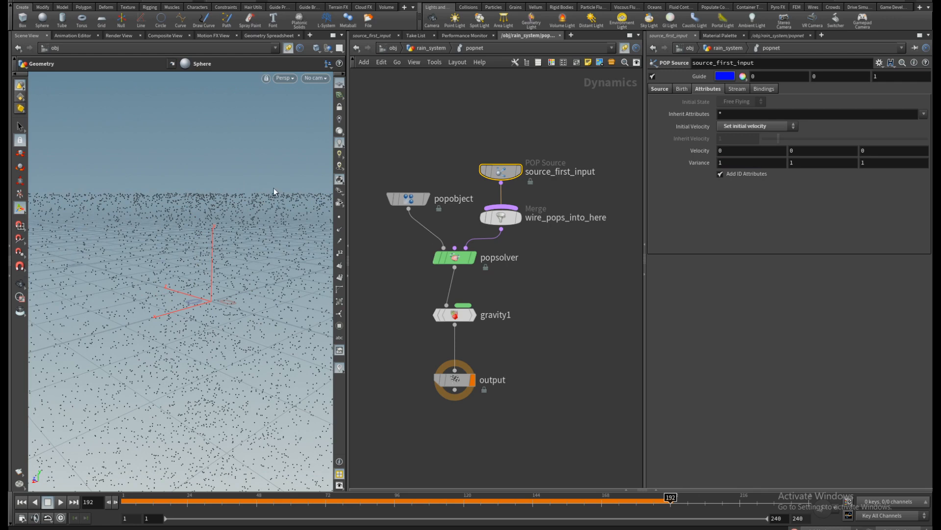
{"action": "mouse_move", "coordinate": [242, 210]}
{"action": "left_mouse_down", "text": "alt"}
{"action": "mouse_move", "coordinate": [245, 221]}
{"action": "mouse_move", "coordinate": [229, 214]}
{"action": "left_mouse_up", "text": "alt"}
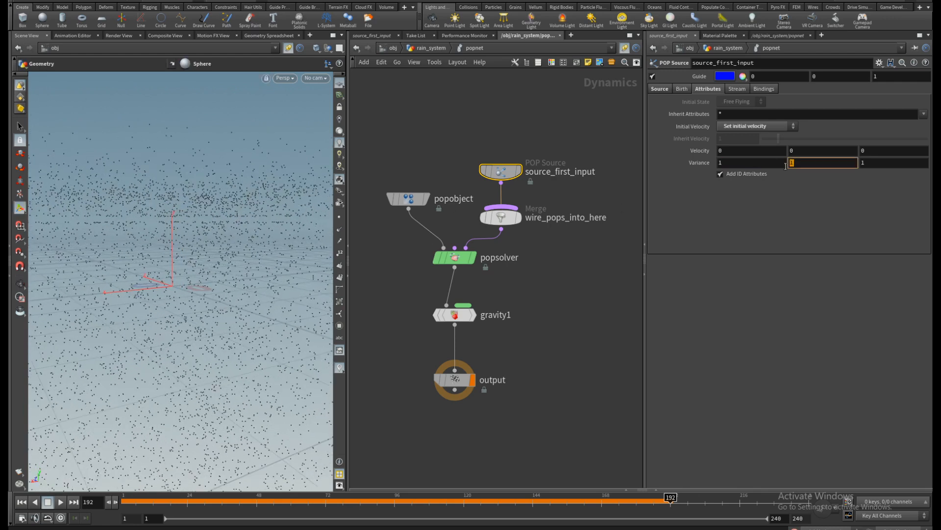
{"action": "mouse_move", "coordinate": [664, 162]}
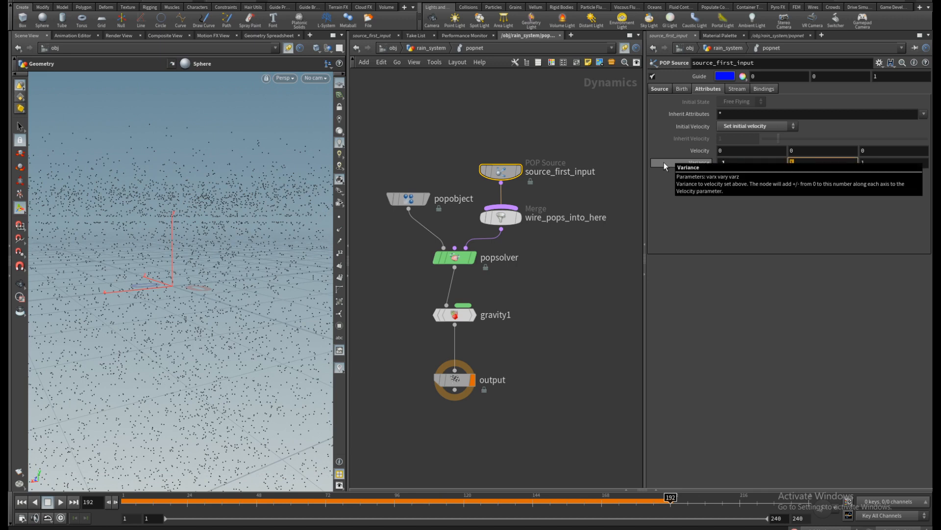
{"action": "key", "text": "Tab"}
{"action": "type", "text": ".1"}
{"action": "key", "text": "Tab"}
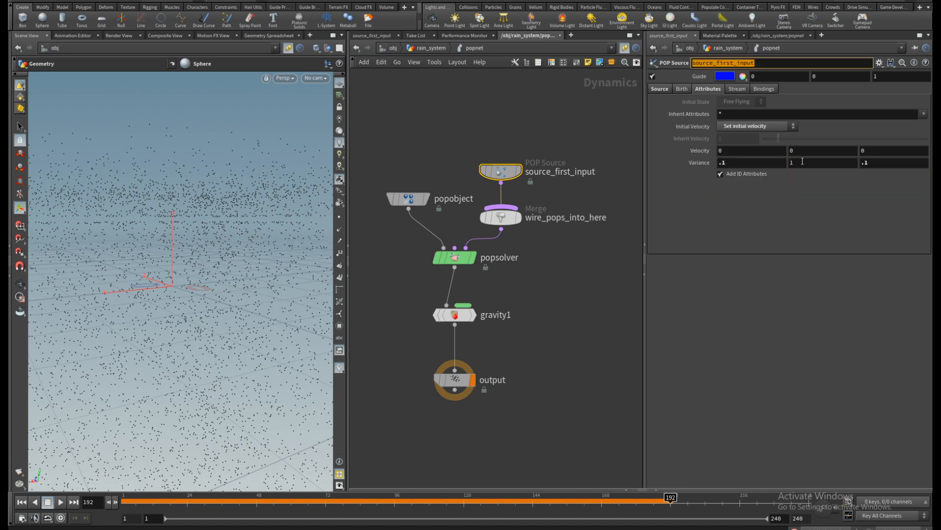
{"action": "left_click", "coordinate": [460, 149]}
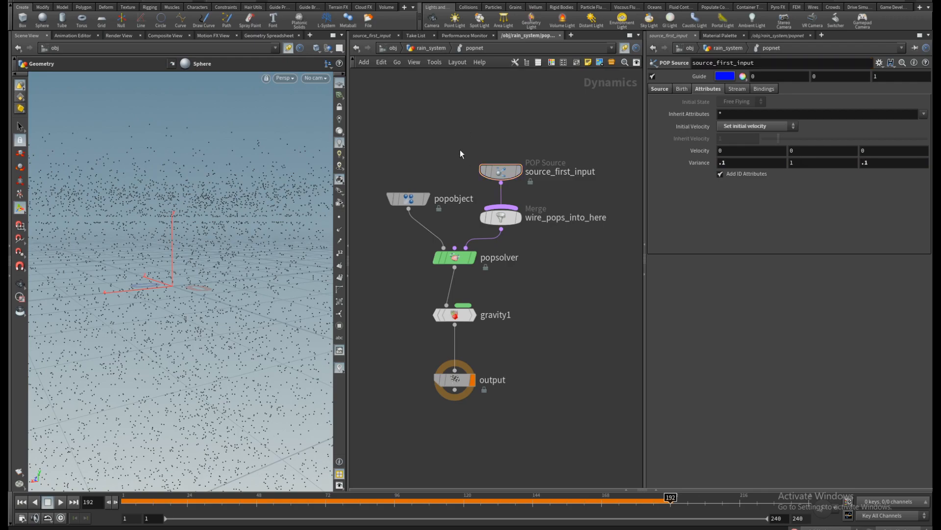
Step: Replay the simulation from the first frame to check the particles' reduced sideways spread, and rewind to frame 1
{"action": "left_click", "coordinate": [24, 504]}
{"action": "left_click", "coordinate": [60, 502]}
{"action": "left_click_drag", "start_coordinate": [172, 285], "coordinate": [218, 279], "text": "alt"}
{"action": "left_click", "coordinate": [21, 503]}
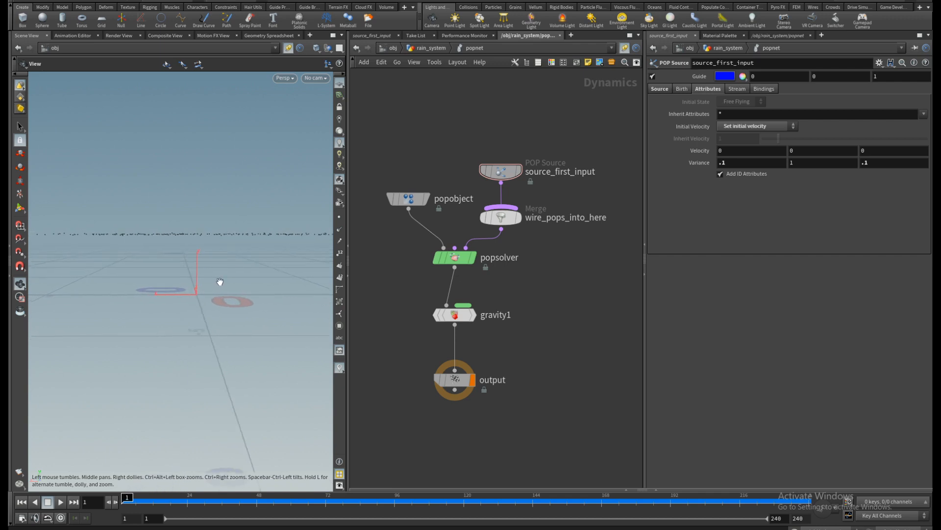
{"action": "left_click_drag", "start_coordinate": [187, 232], "coordinate": [200, 257], "text": "alt"}
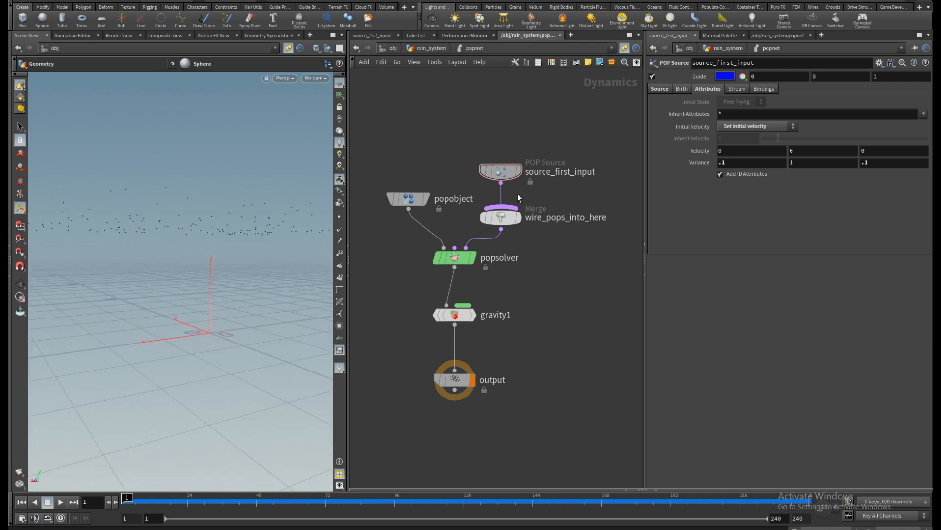
Step: Move source_first_input, wire_pops_into_here and popobject upward to space them out above popsolver
{"action": "mouse_move", "coordinate": [504, 182]}
{"action": "left_click_drag", "start_coordinate": [503, 182], "coordinate": [504, 120]}
{"action": "left_click_drag", "start_coordinate": [506, 222], "coordinate": [506, 182]}
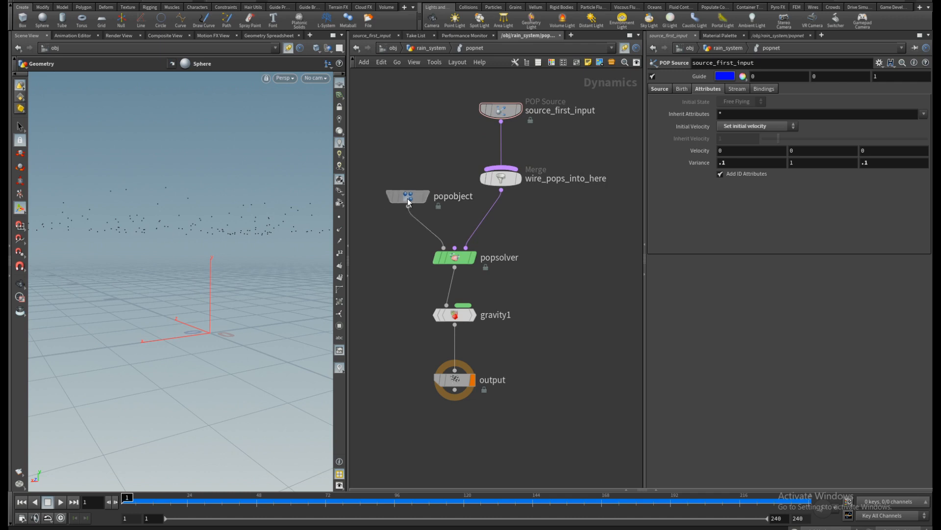
{"action": "left_click_drag", "start_coordinate": [410, 201], "coordinate": [394, 182]}
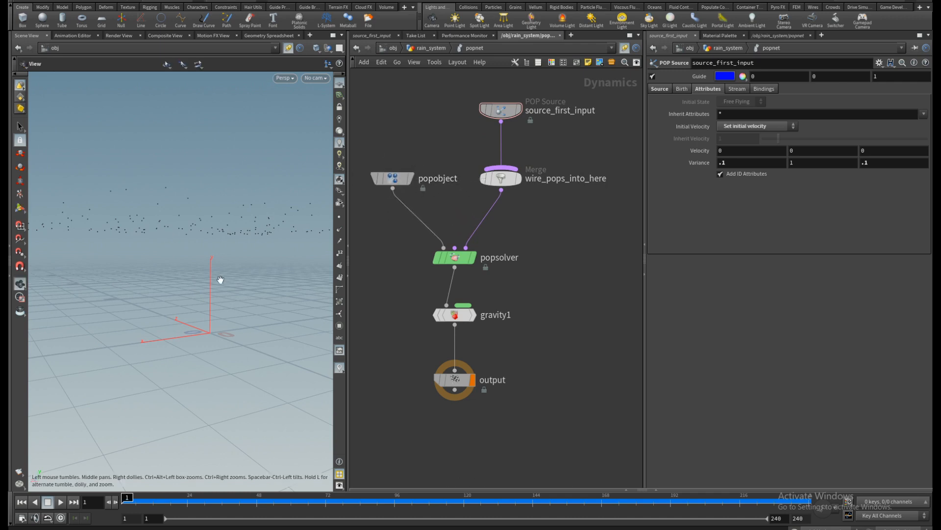
{"action": "middle_click_drag", "start_coordinate": [453, 207], "coordinate": [513, 226]}
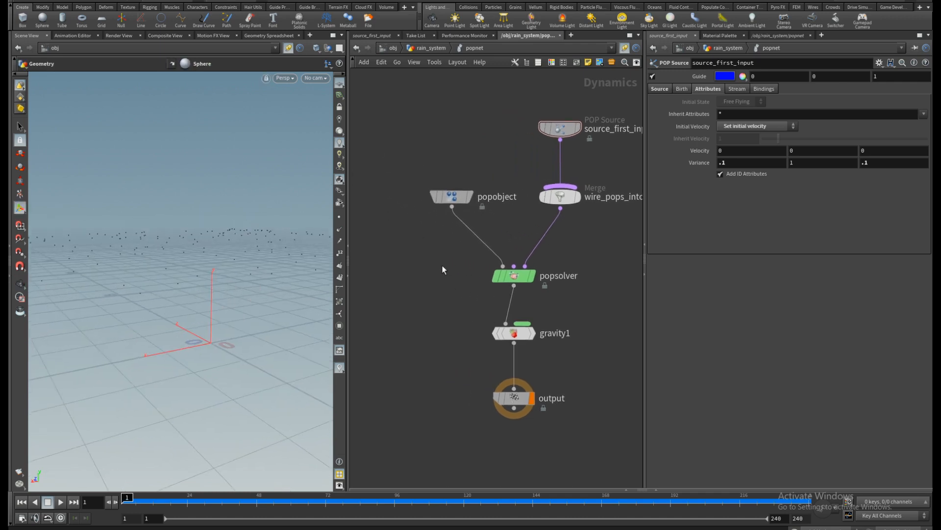
{"action": "left_click_drag", "start_coordinate": [192, 340], "coordinate": [199, 330]}
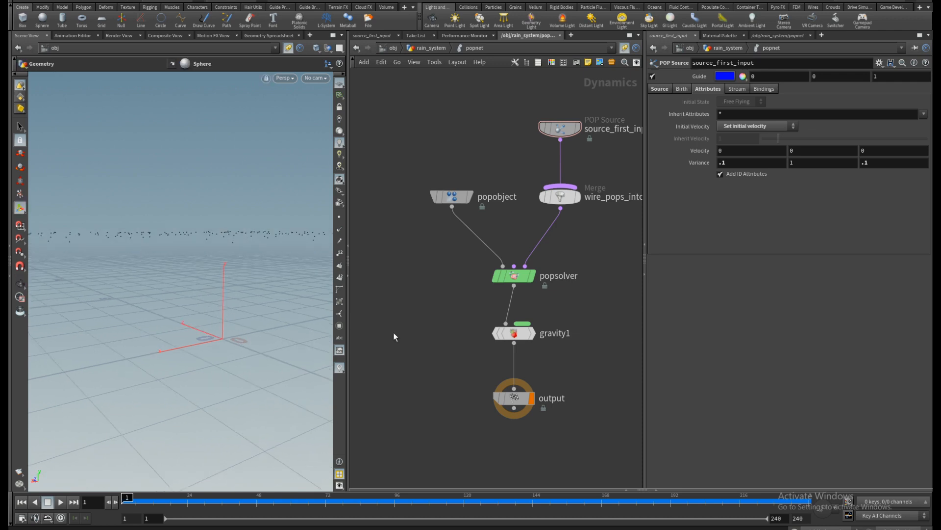
Step: Add a Static Object node to the POP network, beside popsolver
{"action": "key", "text": "Tab"}
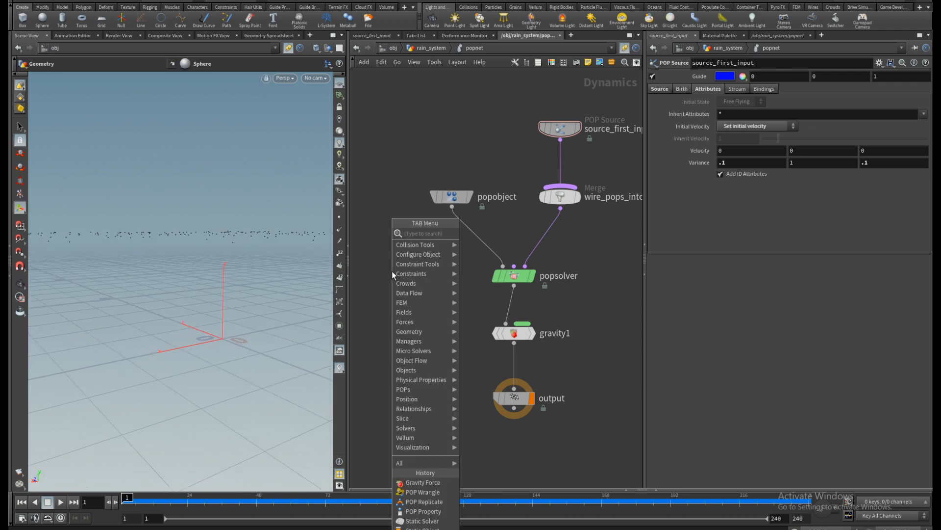
{"action": "type", "text": "static"}
{"action": "key", "text": "Return"}
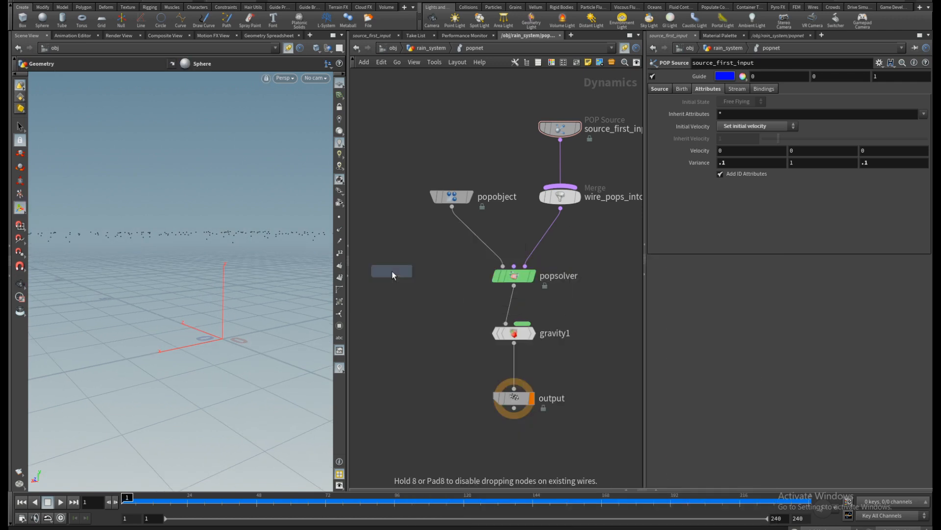
{"action": "left_click", "coordinate": [392, 270]}
Step: Add a Static Solver node below staticobject1 and wire staticobject1 into its objects input
{"action": "key", "text": "Tab"}
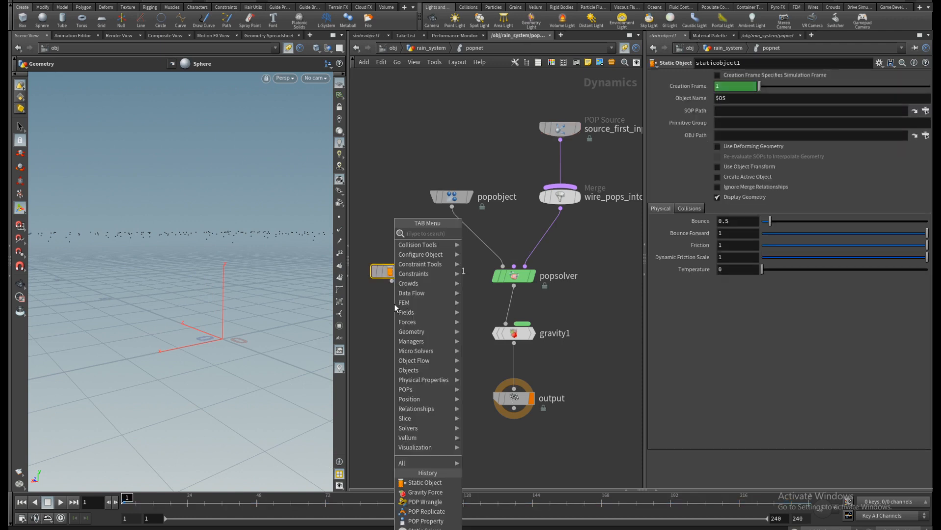
{"action": "type", "text": "static"}
{"action": "key", "text": "Down"}
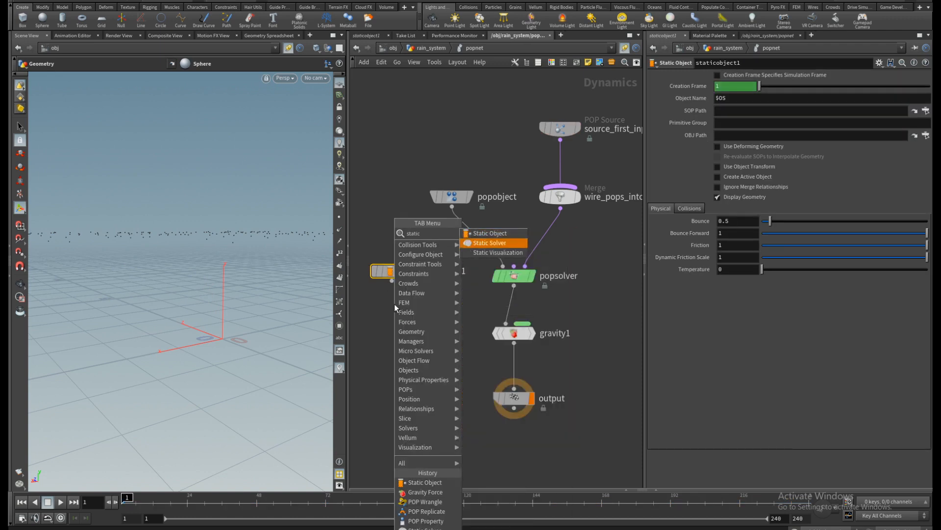
{"action": "key", "text": "Return"}
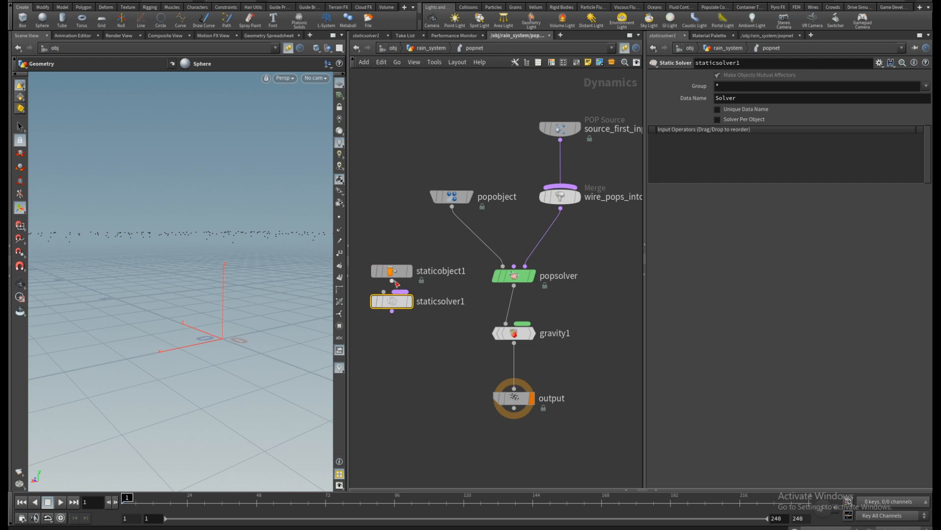
{"action": "left_click_drag", "start_coordinate": [400, 271], "coordinate": [382, 295]}
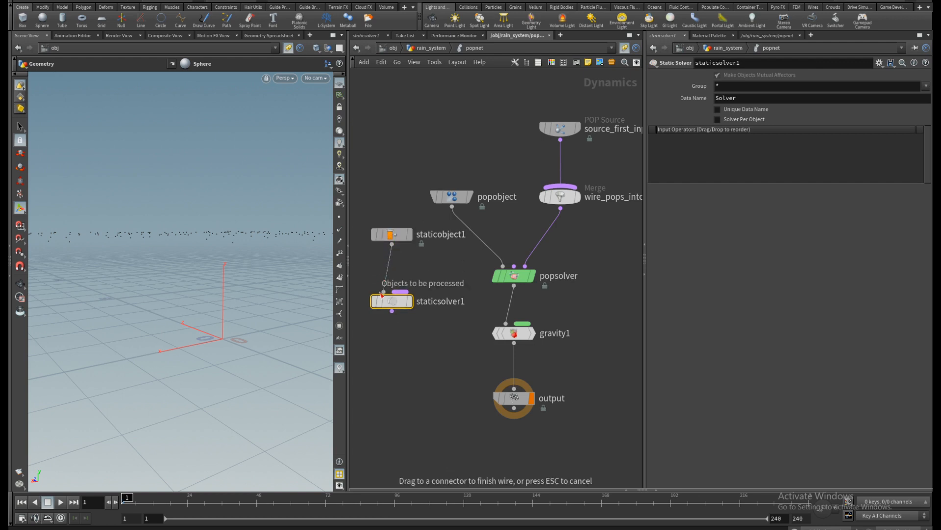
Step: Set staticobject1's SOP Path to /obj/rain_system/uvproject1 and its Object Name to ground
{"action": "left_click", "coordinate": [392, 234]}
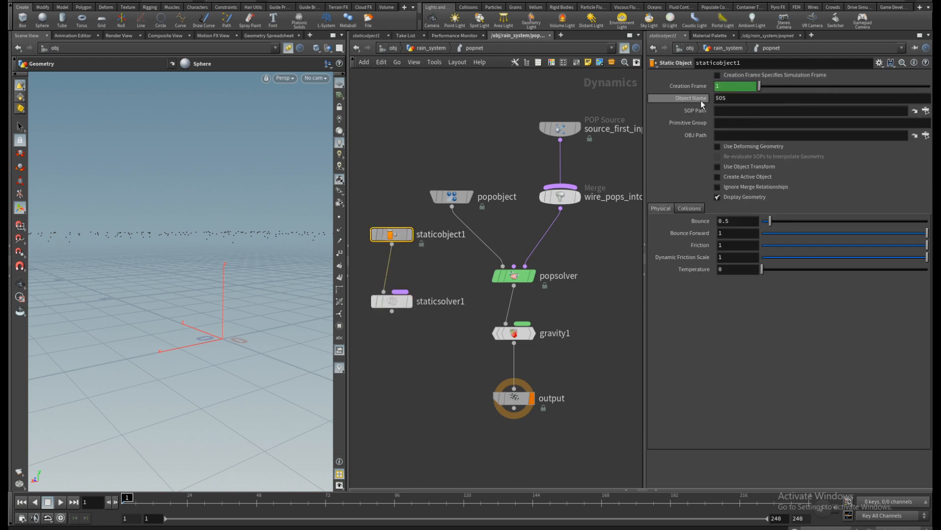
{"action": "left_click", "coordinate": [926, 111]}
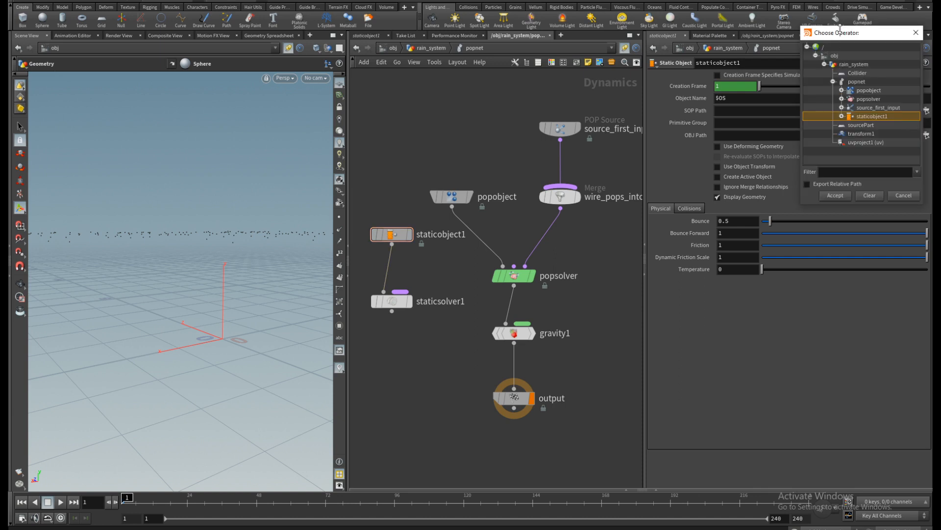
{"action": "left_click_drag", "start_coordinate": [840, 31], "coordinate": [743, 30]}
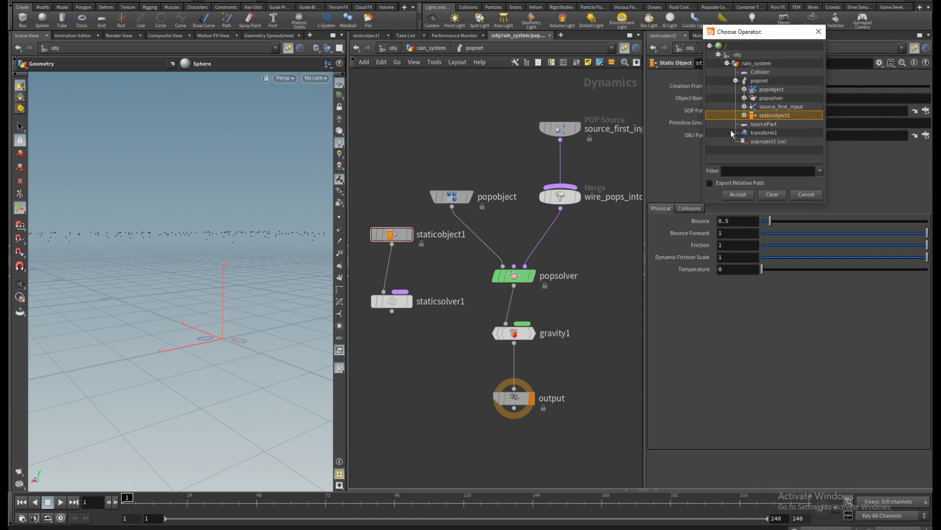
{"action": "left_click", "coordinate": [757, 142]}
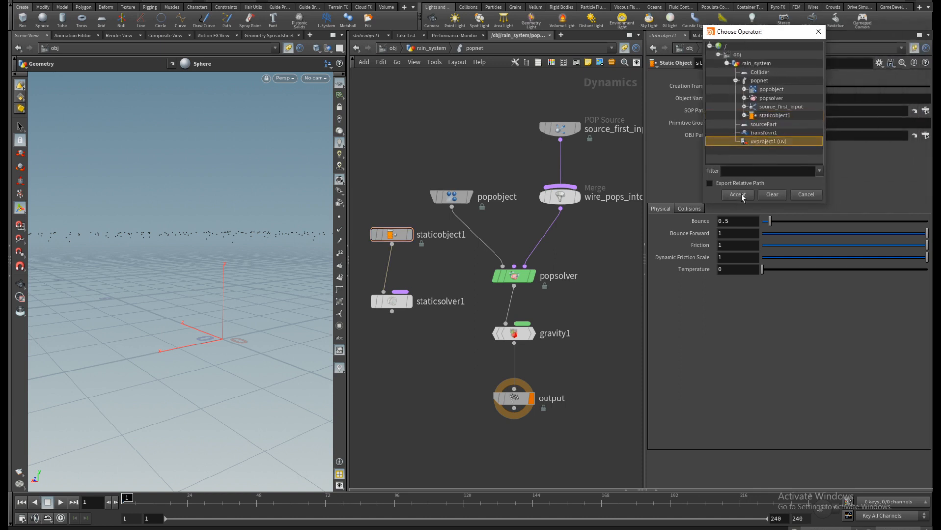
{"action": "left_click", "coordinate": [738, 195]}
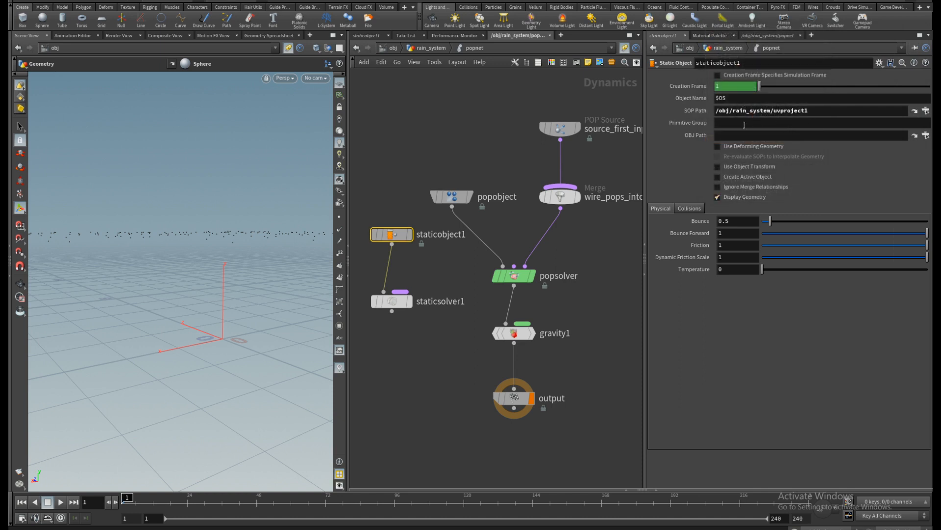
{"action": "type", "text": "ground"}
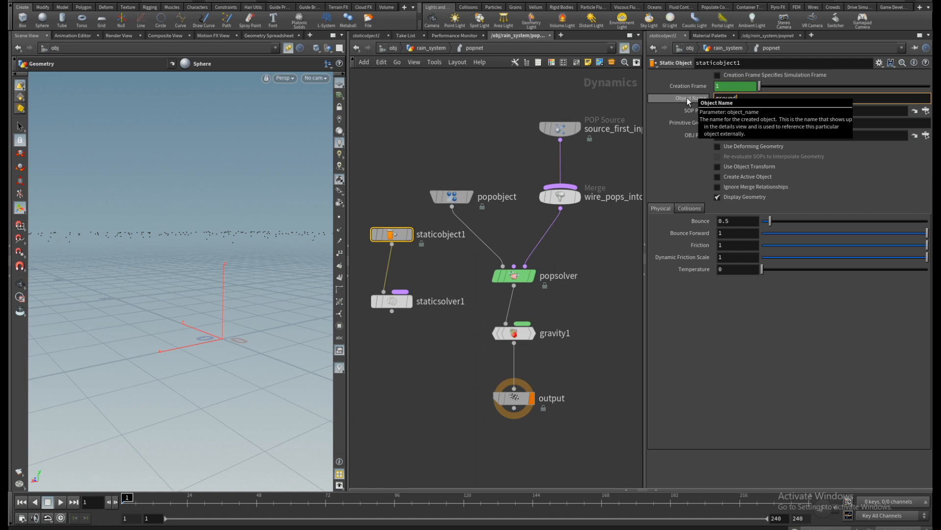
{"action": "key", "text": "Return"}
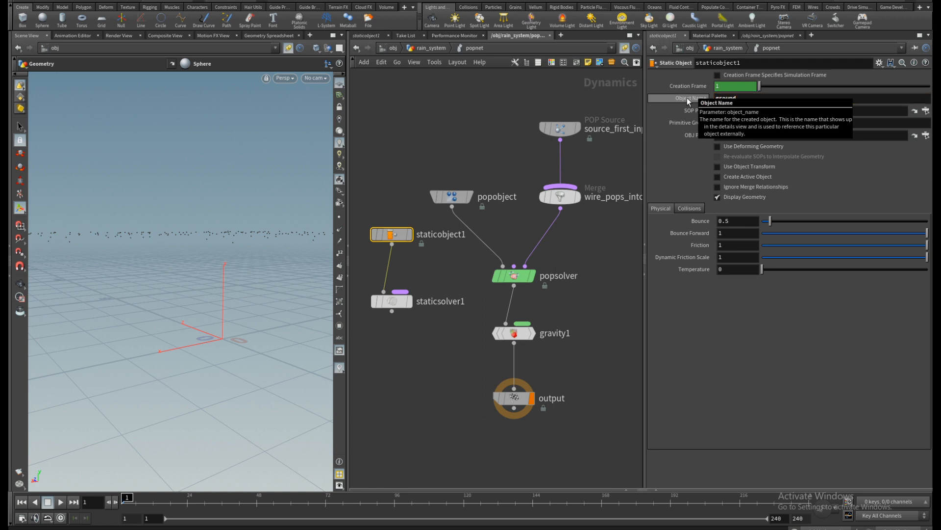
Step: Insert a Merge node between popsolver and gravity1 and wire staticsolver1 into it
{"action": "left_click_drag", "start_coordinate": [391, 304], "coordinate": [395, 284]}
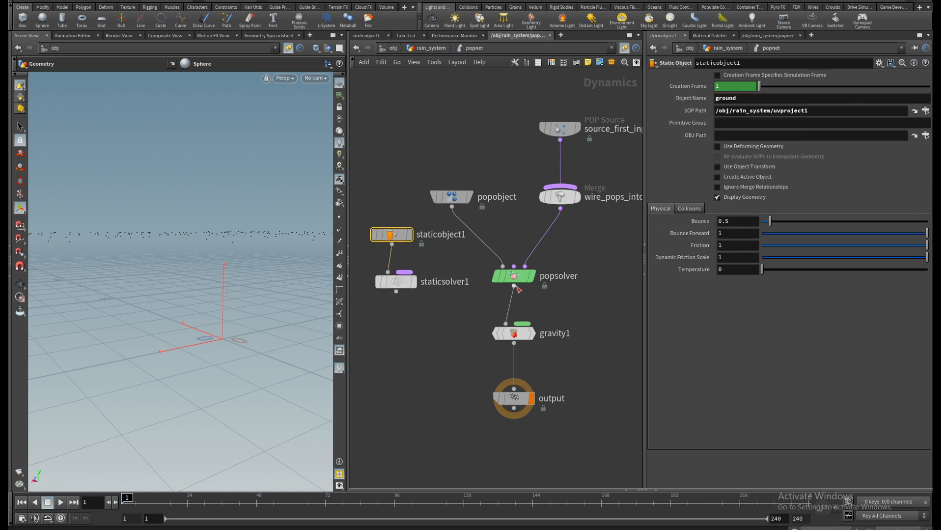
{"action": "left_click_drag", "start_coordinate": [512, 333], "coordinate": [513, 364]}
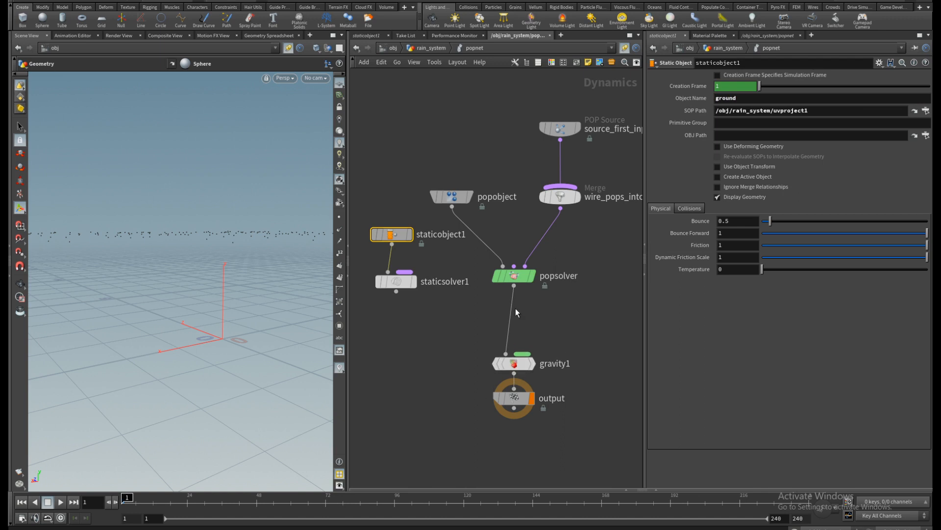
{"action": "key", "text": "Tab"}
{"action": "type", "text": "merge"}
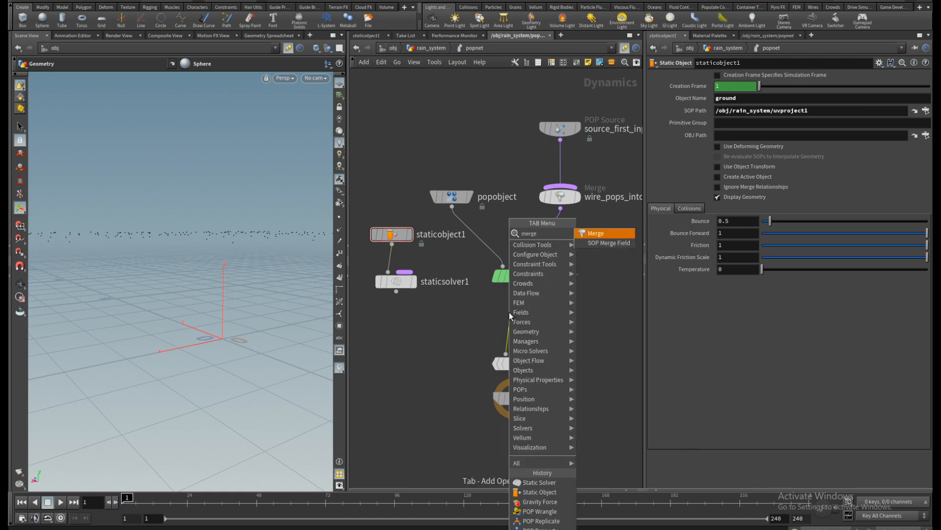
{"action": "key", "text": "Return"}
{"action": "left_click", "coordinate": [510, 317]}
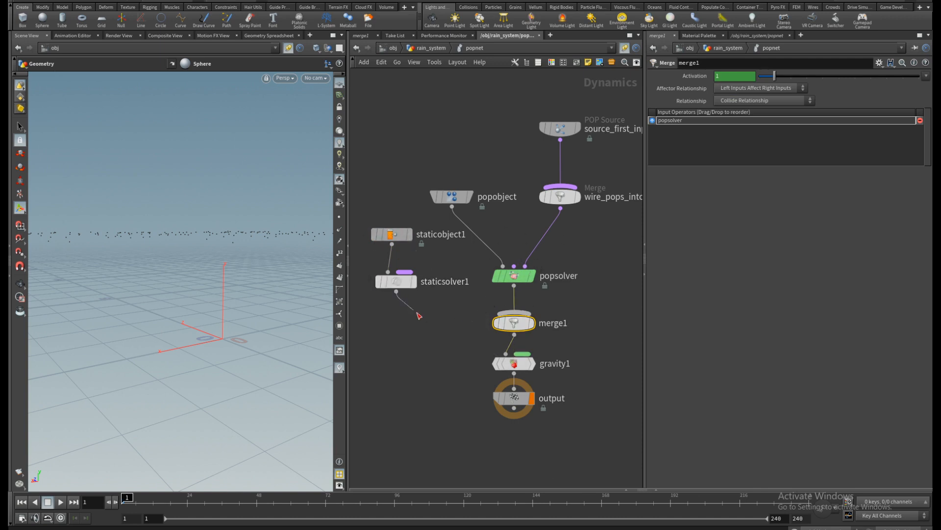
{"action": "left_click_drag", "start_coordinate": [396, 291], "coordinate": [513, 319]}
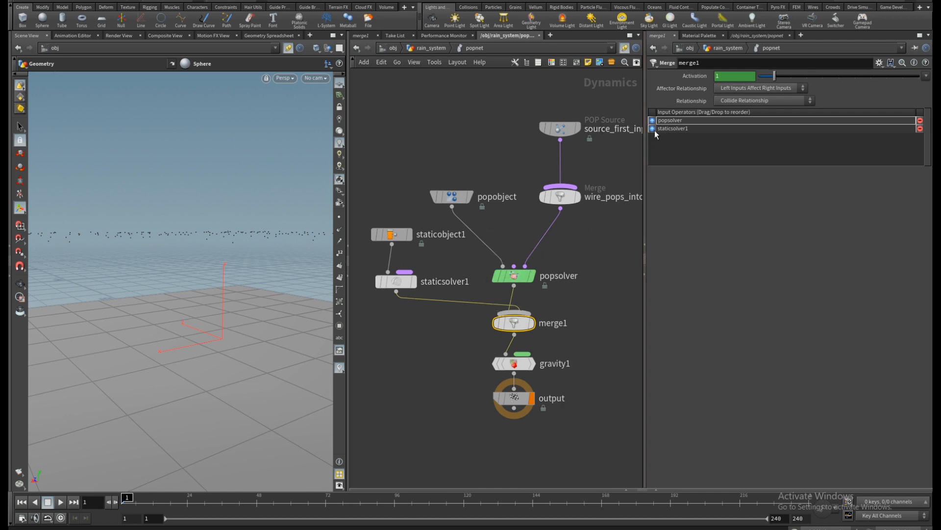
Step: Reorder merge1's input operators so staticsolver1 comes before popsolver, keeping the Collide Relationship
{"action": "left_click_drag", "start_coordinate": [653, 129], "coordinate": [653, 120]}
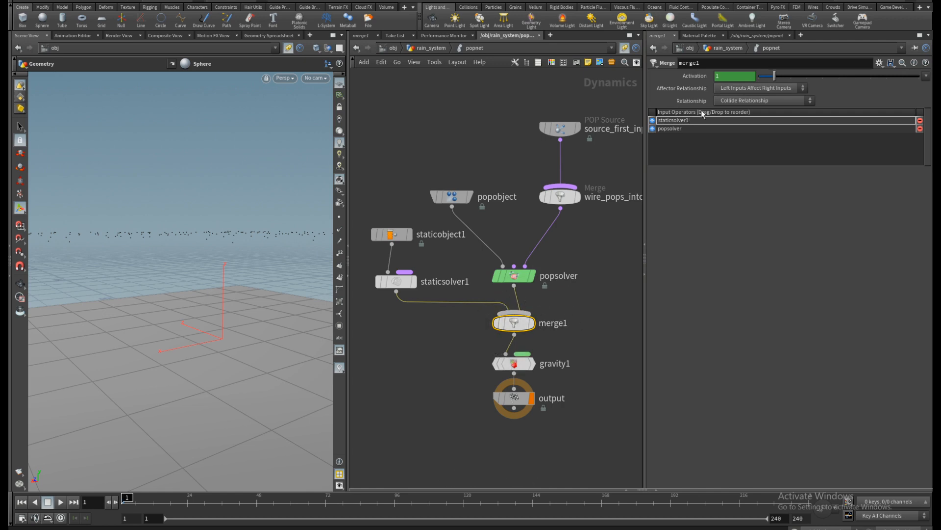
{"action": "left_click", "coordinate": [768, 101]}
{"action": "left_click", "coordinate": [738, 101]}
Step: Shift popsolver, popobject and the source and merge nodes away from the static branch to tidy the network
{"action": "left_click_drag", "start_coordinate": [518, 276], "coordinate": [536, 269]}
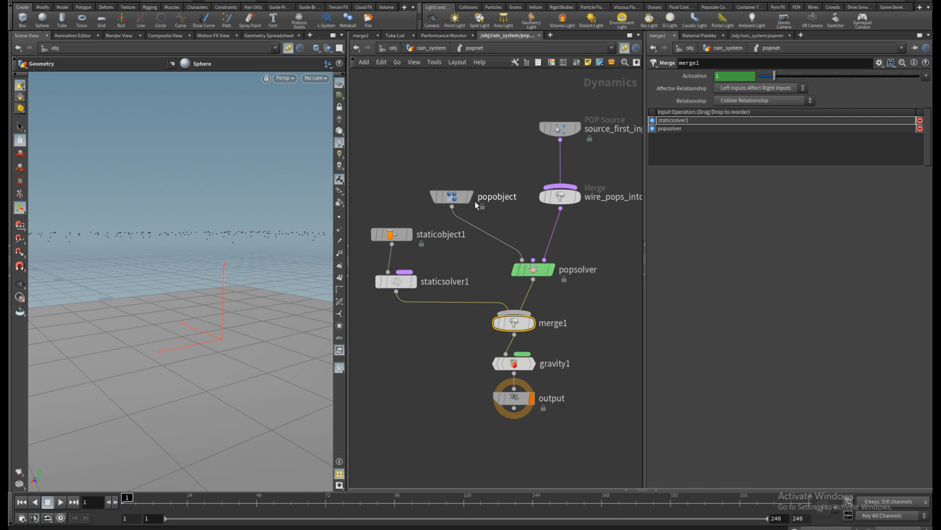
{"action": "left_click_drag", "start_coordinate": [469, 198], "coordinate": [492, 198]}
{"action": "left_click_drag", "start_coordinate": [549, 107], "coordinate": [594, 213]}
{"action": "left_click", "coordinate": [511, 148]}
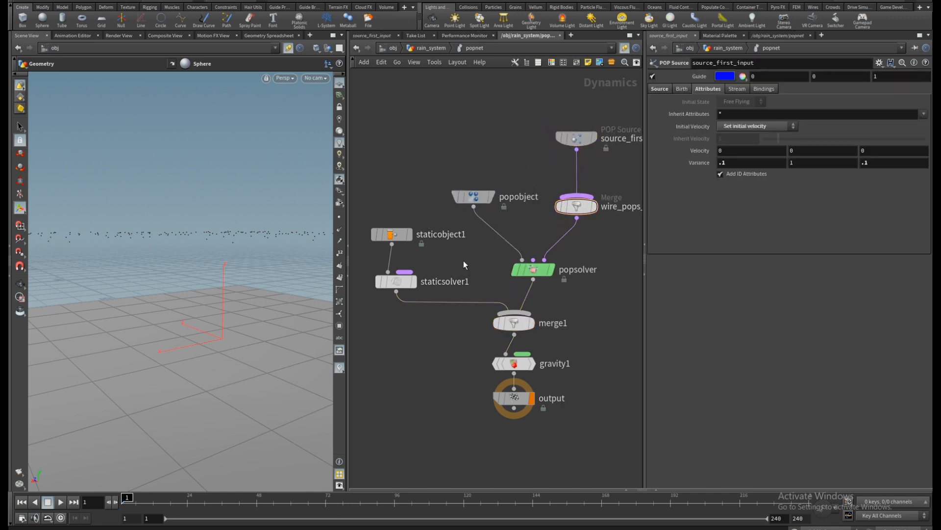
Step: Play the simulation, stop it partway, and examine how the particles behave at the ground collider
{"action": "left_click", "coordinate": [54, 502]}
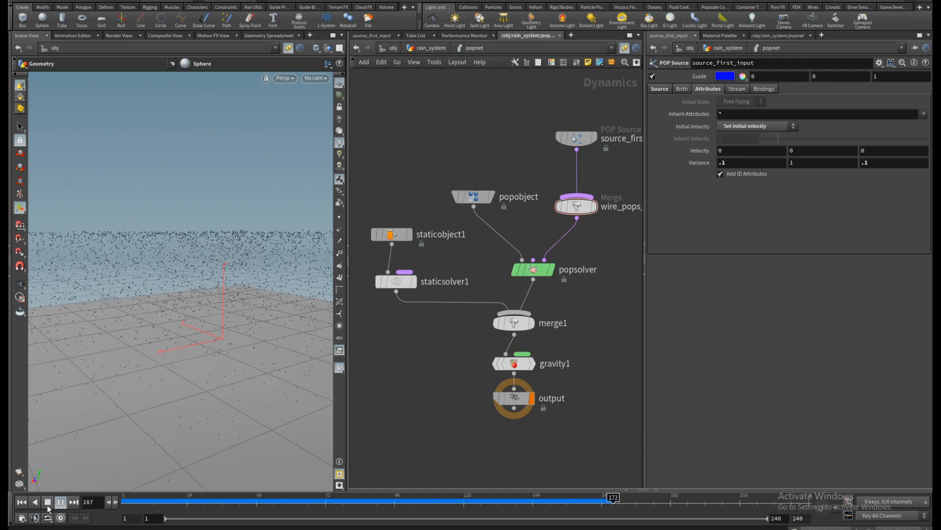
{"action": "left_click", "coordinate": [48, 503]}
{"action": "scroll", "coordinate": [207, 308], "scroll_direction": "down", "scroll_amount": 8, "text": "alt"}
{"action": "left_click_drag", "start_coordinate": [206, 308], "coordinate": [220, 336]}
{"action": "scroll", "coordinate": [208, 305], "scroll_direction": "up", "scroll_amount": 3}
{"action": "scroll", "coordinate": [219, 315], "scroll_direction": "up", "scroll_amount": 3}
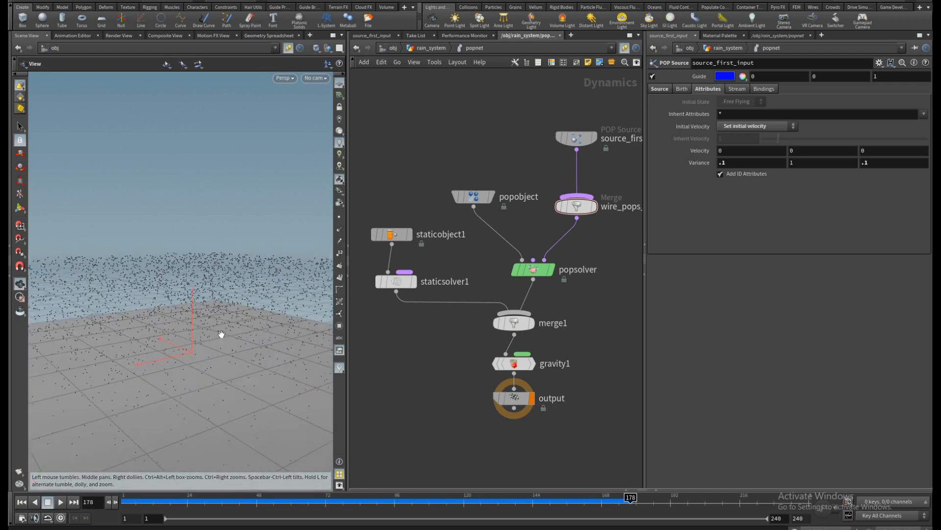
{"action": "key", "text": "Escape"}
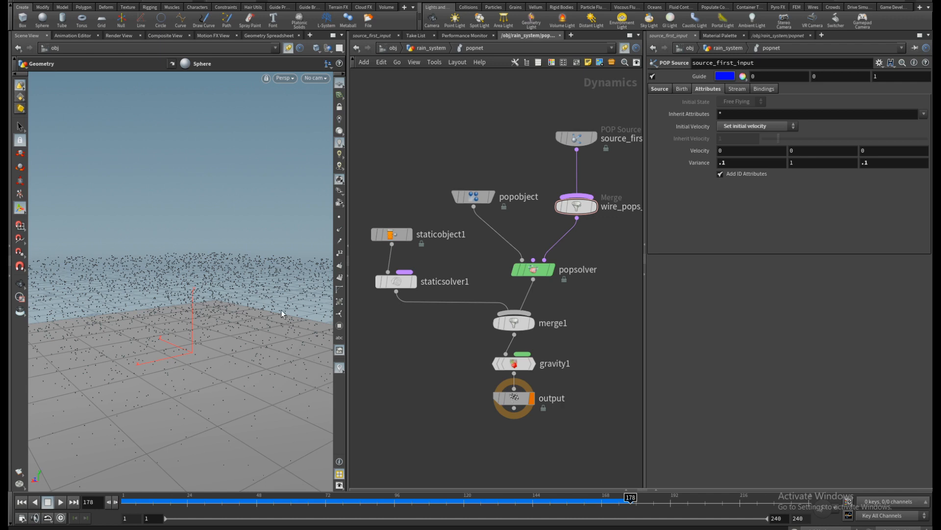
Step: Enable Add Hit Attributes in popsolver's Collision Behavior settings
{"action": "middle_click_drag", "start_coordinate": [431, 263], "coordinate": [438, 246]}
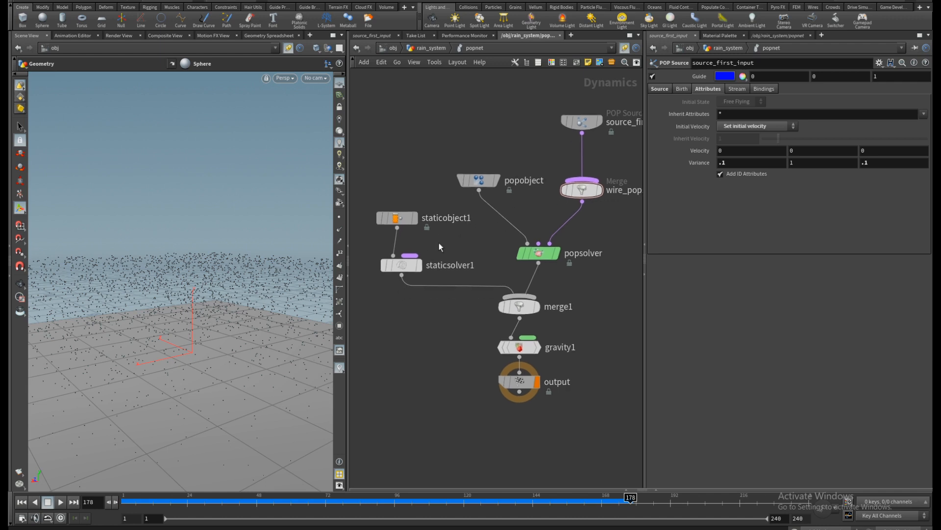
{"action": "left_click", "coordinate": [401, 265]}
{"action": "left_click", "coordinate": [543, 257]}
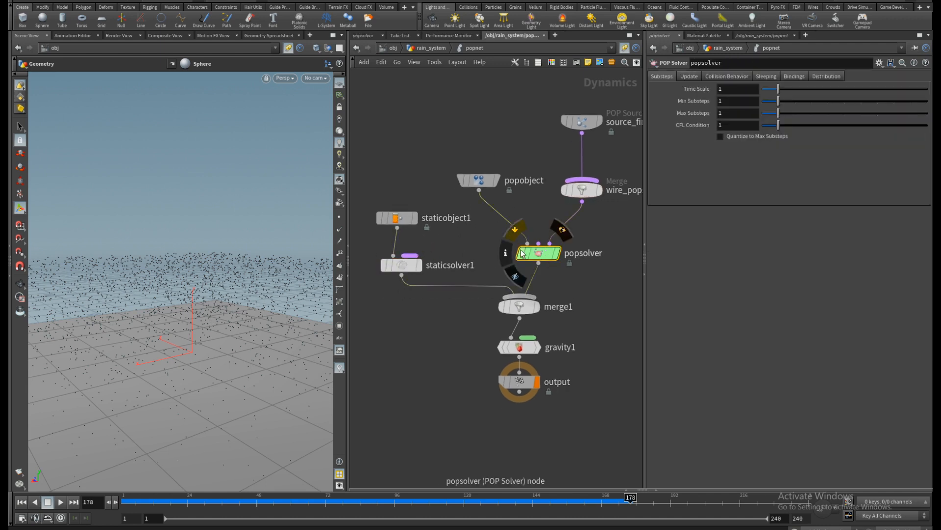
{"action": "left_click", "coordinate": [727, 78]}
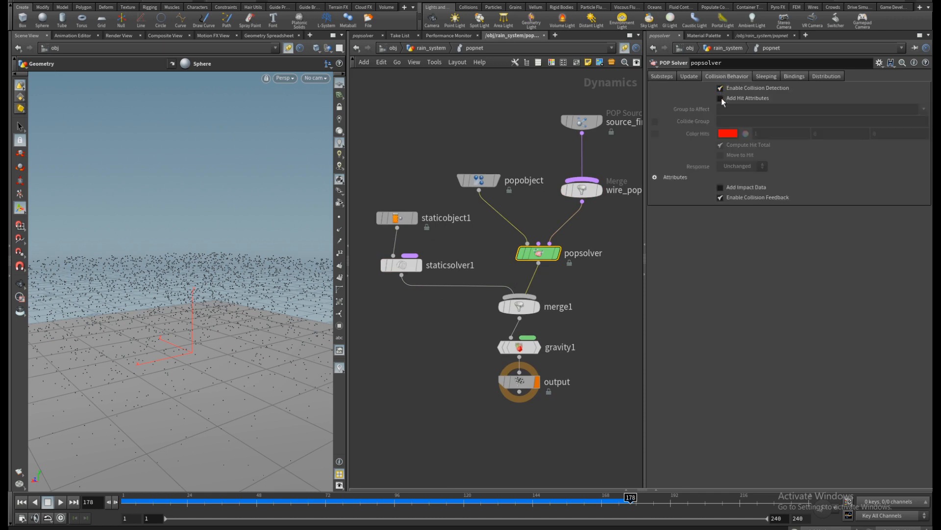
{"action": "left_click", "coordinate": [720, 98]}
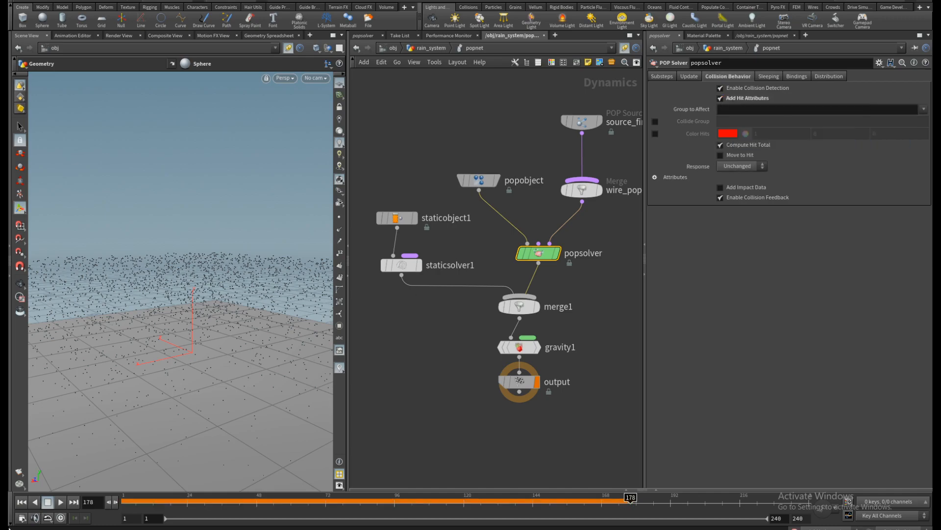
Step: Replay the simulation from the first frame, stop it partway, and inspect the particles around and below the ground
{"action": "left_click", "coordinate": [21, 501]}
{"action": "left_click", "coordinate": [61, 502]}
{"action": "left_click", "coordinate": [48, 502]}
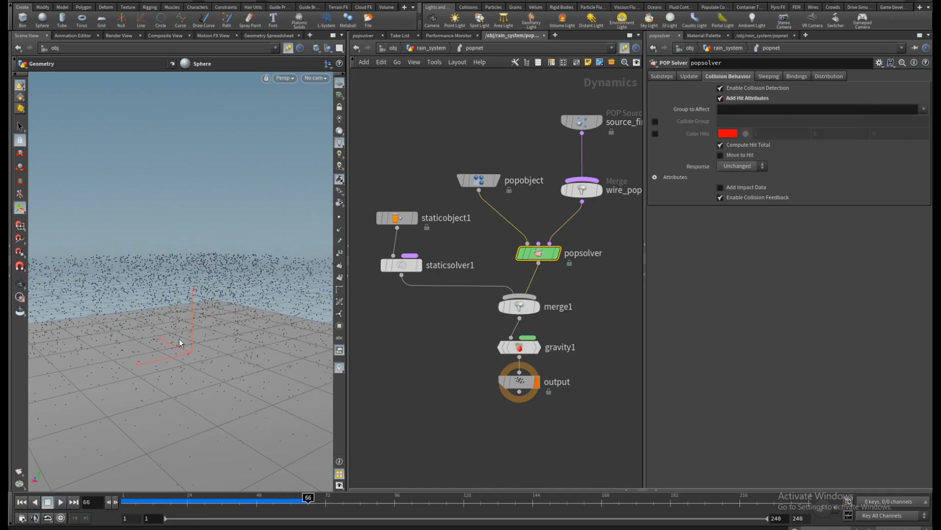
{"action": "scroll", "coordinate": [179, 336], "scroll_direction": "down", "scroll_amount": 5, "text": "alt"}
{"action": "left_click_drag", "start_coordinate": [181, 333], "coordinate": [267, 273], "text": "alt"}
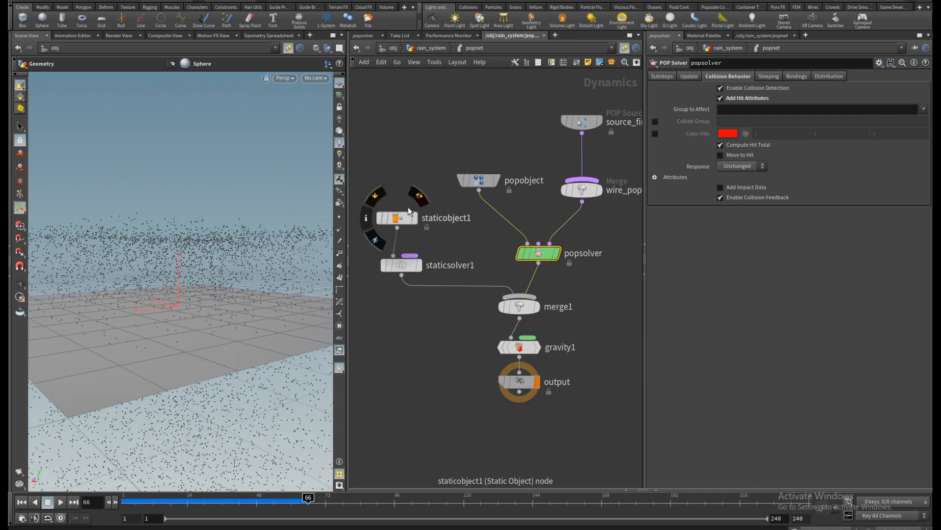
Step: Return the simulation to the first frame and disable Add Hit Attributes on popsolver
{"action": "left_click", "coordinate": [397, 218]}
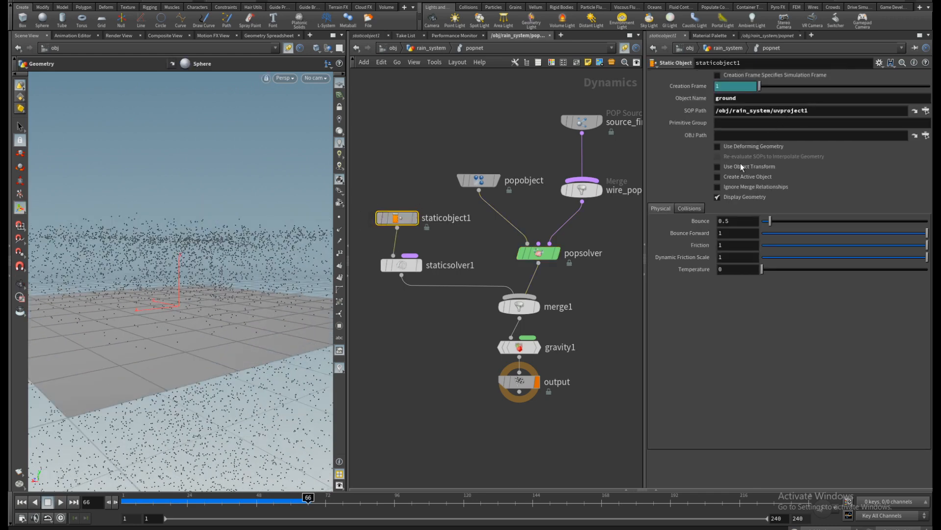
{"action": "left_click", "coordinate": [22, 501]}
{"action": "left_click", "coordinate": [538, 253]}
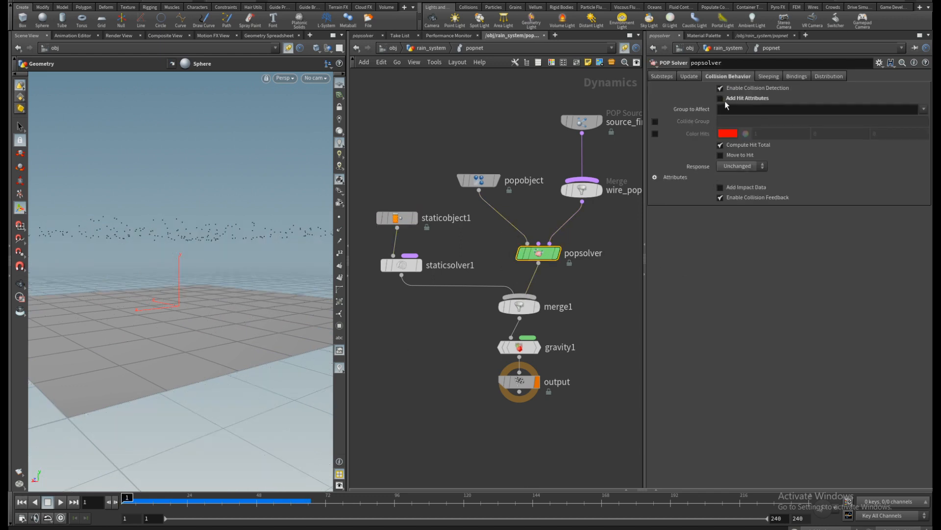
{"action": "left_click", "coordinate": [726, 102]}
Step: Set staticobject1's RBD Solver Collision Detection to Use Surface Collisions and show its Surface collision settings
{"action": "left_click", "coordinate": [397, 217]}
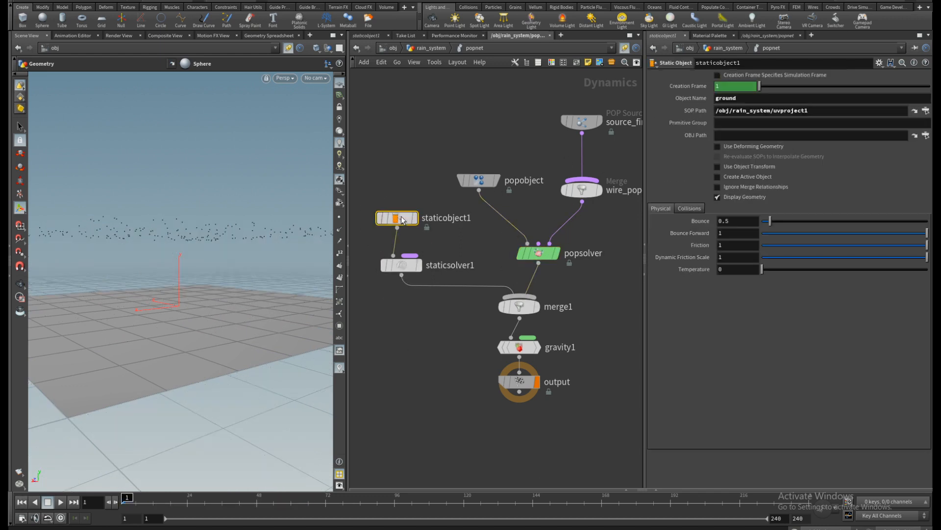
{"action": "key", "text": "Escape"}
{"action": "left_click_drag", "start_coordinate": [277, 280], "coordinate": [235, 286]}
{"action": "scroll", "coordinate": [241, 298], "scroll_direction": "down", "scroll_amount": 3, "text": "alt"}
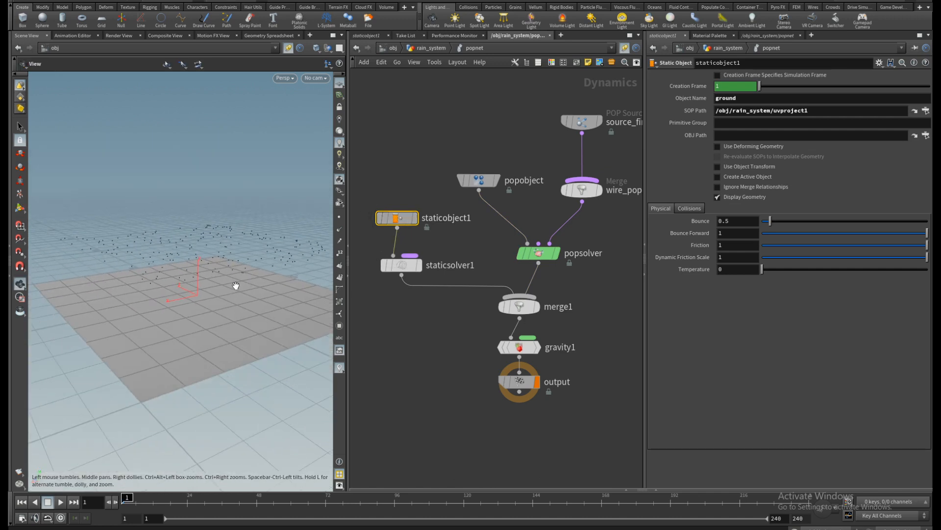
{"action": "left_click", "coordinate": [690, 209]}
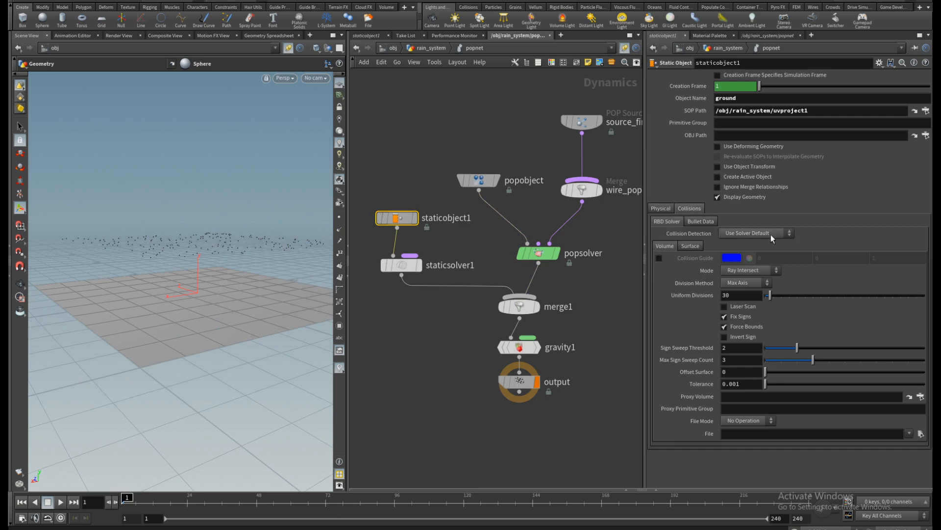
{"action": "mouse_move", "coordinate": [194, 326]}
{"action": "left_mouse_down", "text": "alt"}
{"action": "mouse_move", "coordinate": [192, 309]}
{"action": "mouse_move", "coordinate": [196, 321]}
{"action": "left_mouse_up", "text": "alt"}
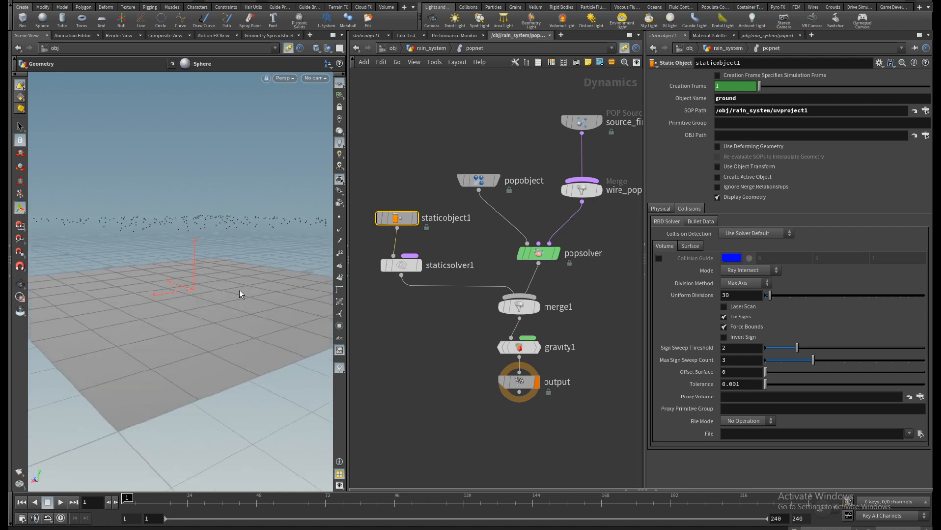
{"action": "mouse_move", "coordinate": [239, 290]}
{"action": "left_mouse_down", "text": "alt"}
{"action": "mouse_move", "coordinate": [237, 269]}
{"action": "mouse_move", "coordinate": [243, 308]}
{"action": "left_mouse_up", "text": "alt"}
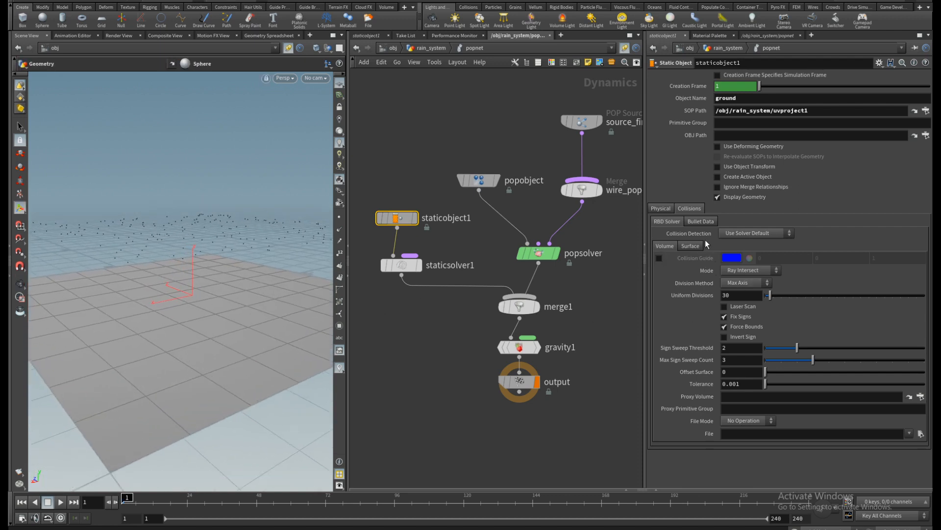
{"action": "left_click", "coordinate": [749, 232]}
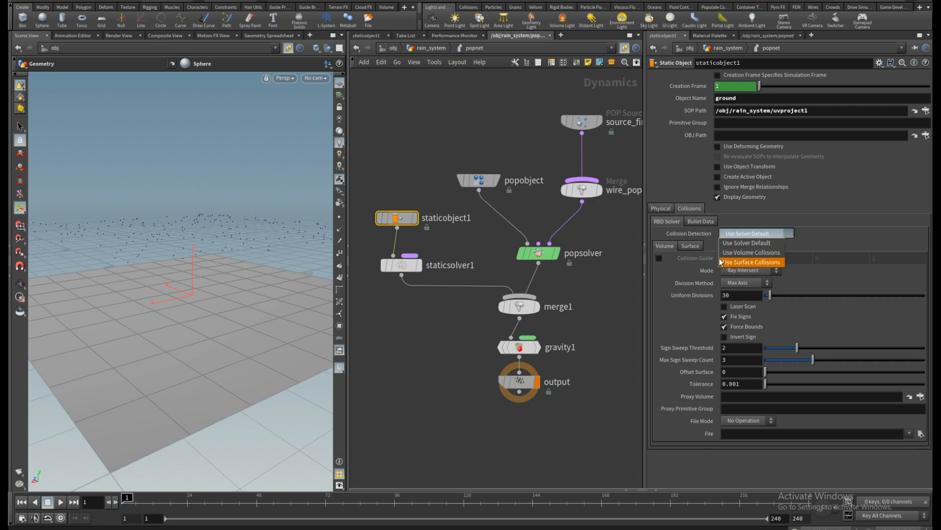
{"action": "left_click", "coordinate": [751, 262]}
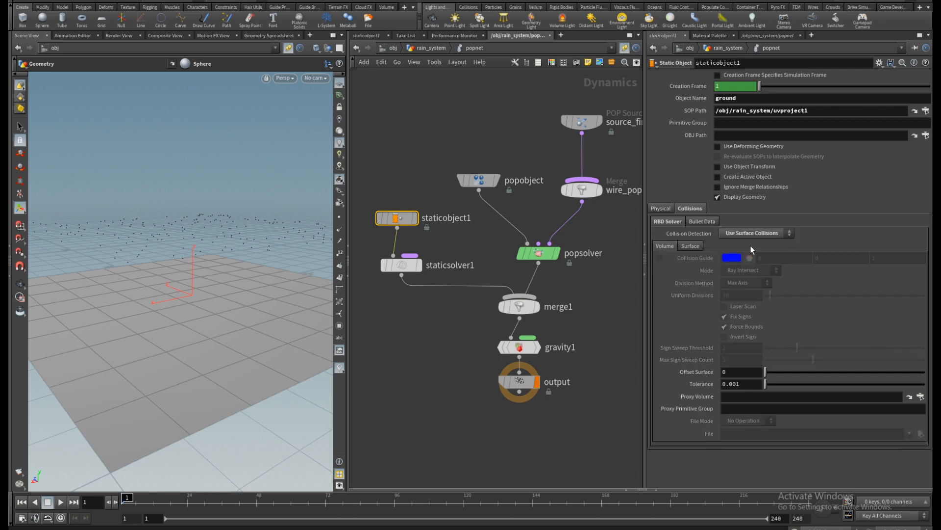
{"action": "left_click", "coordinate": [691, 246]}
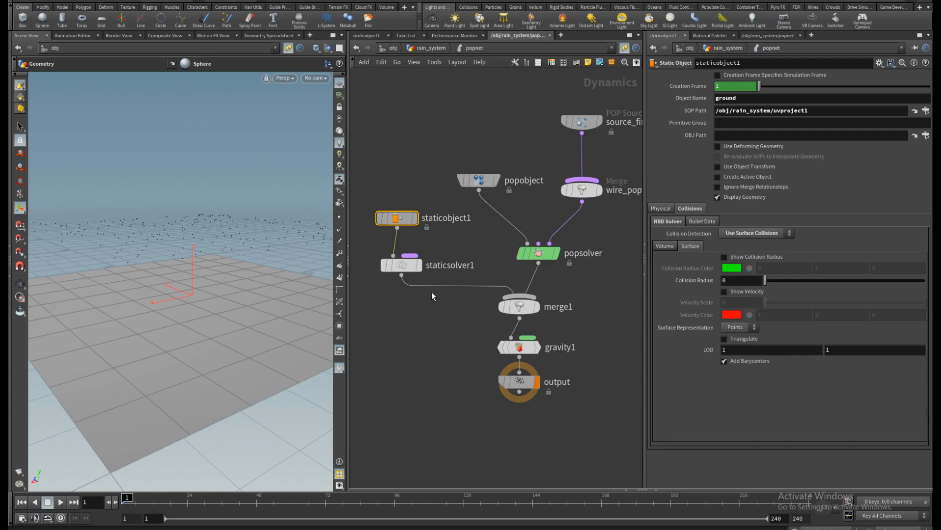
Step: Play the simulation, stop it partway, and inspect how the particles land on the ground with surface collisions
{"action": "left_click", "coordinate": [61, 501]}
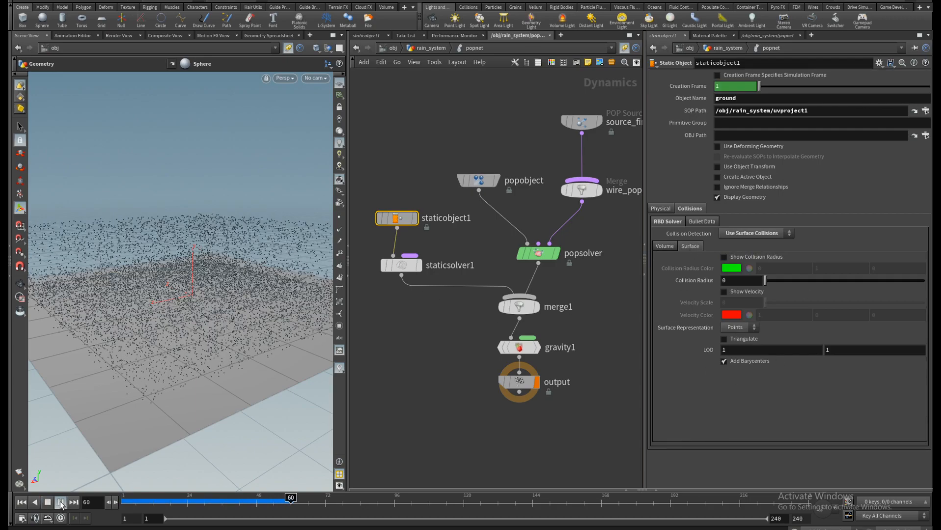
{"action": "left_click_drag", "start_coordinate": [175, 359], "coordinate": [183, 340]}
{"action": "scroll", "coordinate": [183, 332], "scroll_direction": "up", "scroll_amount": 4}
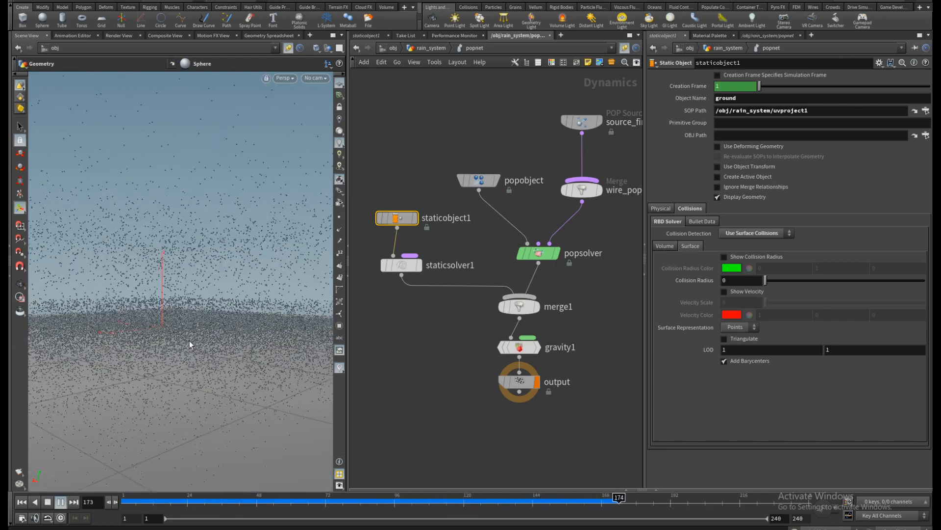
{"action": "left_click", "coordinate": [47, 501]}
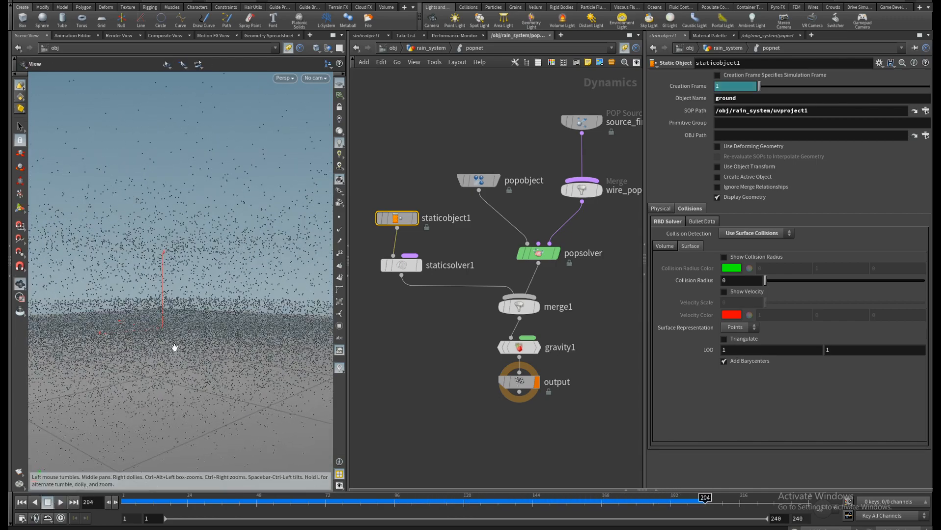
{"action": "mouse_move", "coordinate": [174, 347]}
{"action": "left_mouse_down", "text": "alt"}
{"action": "mouse_move", "coordinate": [177, 372]}
{"action": "mouse_move", "coordinate": [126, 368]}
{"action": "mouse_move", "coordinate": [200, 359]}
{"action": "mouse_move", "coordinate": [161, 343]}
{"action": "mouse_move", "coordinate": [184, 348]}
{"action": "mouse_move", "coordinate": [179, 356]}
{"action": "mouse_move", "coordinate": [201, 335]}
{"action": "mouse_move", "coordinate": [182, 349]}
{"action": "left_mouse_up", "text": "alt"}
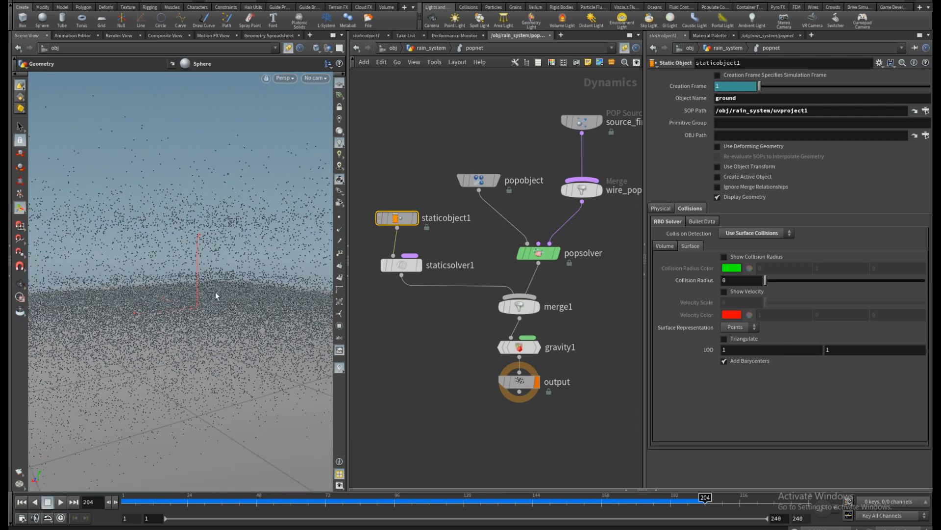
{"action": "left_click_drag", "start_coordinate": [140, 408], "coordinate": [214, 310], "text": "alt"}
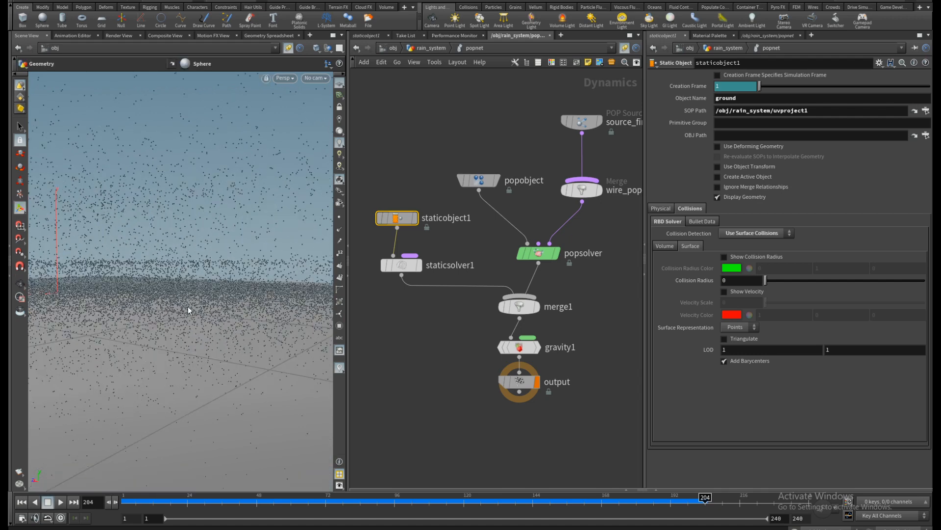
{"action": "left_click_drag", "start_coordinate": [188, 309], "coordinate": [227, 313], "text": "alt"}
Step: Switch off constant emission on source_first_input by setting Const. Activation to 0 in its Birth settings
{"action": "left_click", "coordinate": [543, 132]}
{"action": "middle_click_drag", "start_coordinate": [590, 124], "coordinate": [524, 145]}
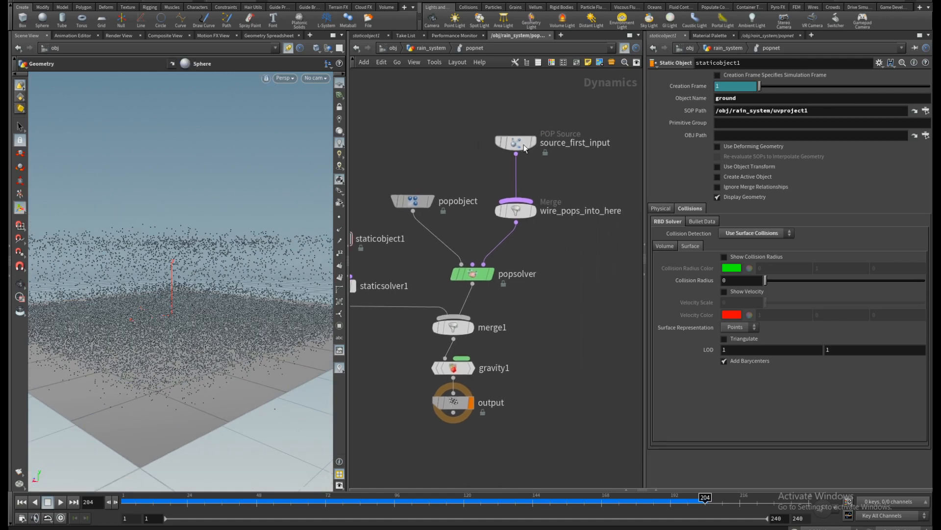
{"action": "left_click", "coordinate": [523, 146]}
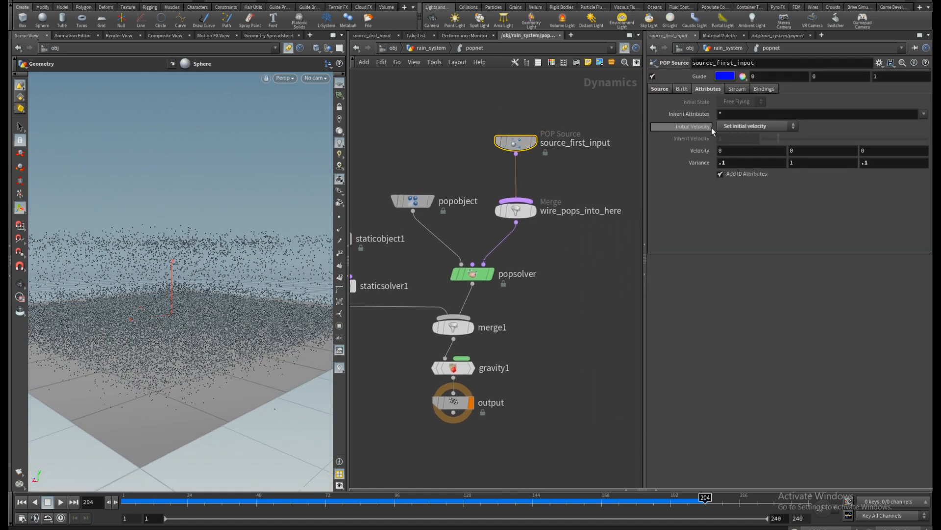
{"action": "left_click", "coordinate": [682, 89]}
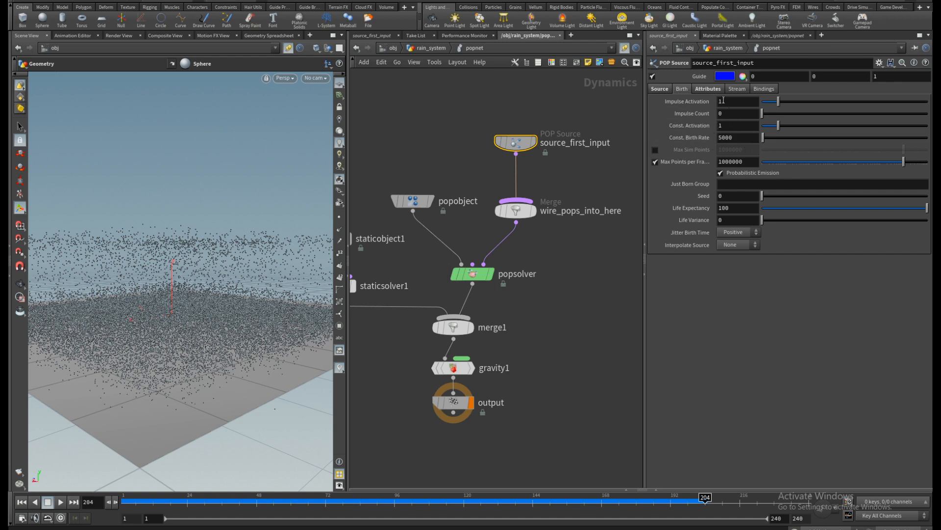
{"action": "double_click", "coordinate": [721, 126]}
{"action": "type", "text": "0"}
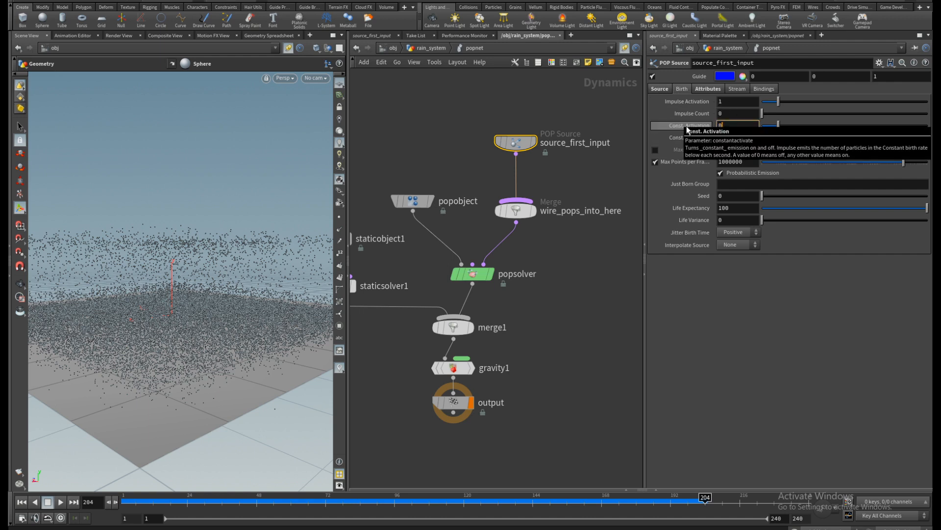
{"action": "key", "text": "Return"}
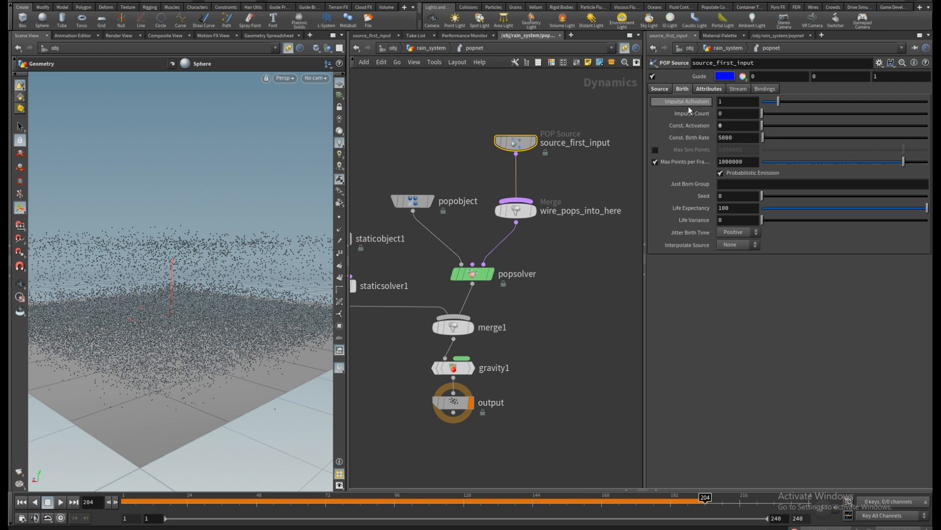
Step: Set source_first_input's Impulse Count to 200
{"action": "left_click_drag", "start_coordinate": [733, 113], "coordinate": [701, 117]}
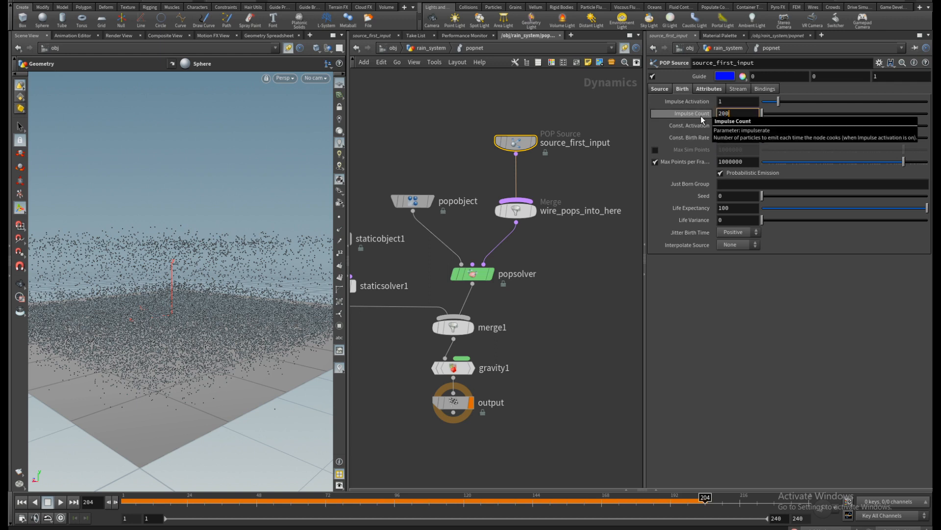
{"action": "type", "text": "200"}
{"action": "key", "text": "Return"}
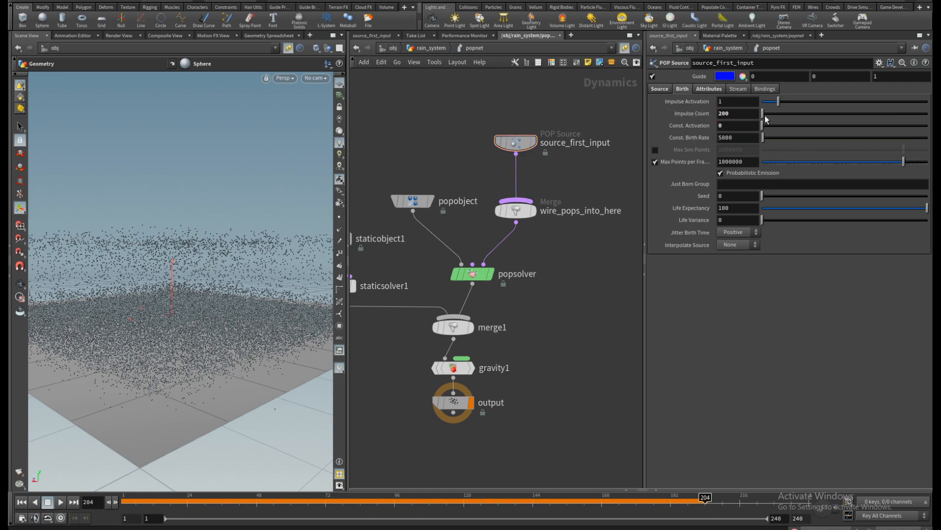
Step: Replay the impulse-driven rain from the first frame, stop it partway, and inspect the particles over the ground
{"action": "left_click", "coordinate": [21, 502]}
{"action": "left_click", "coordinate": [60, 501]}
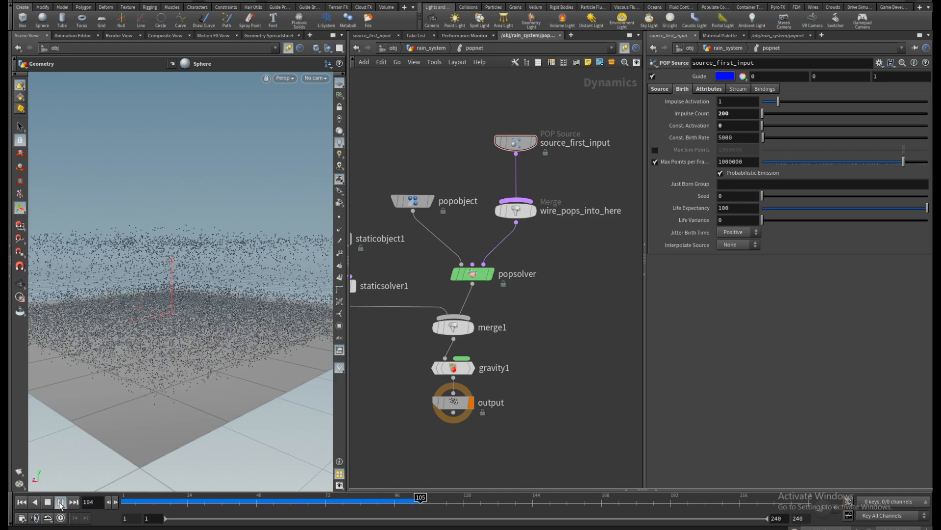
{"action": "left_click", "coordinate": [48, 503]}
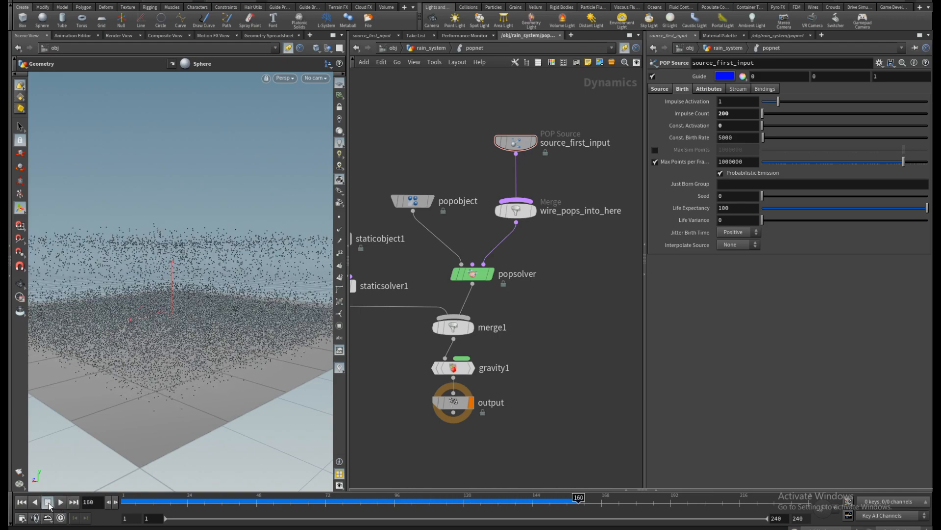
{"action": "mouse_move", "coordinate": [199, 376]}
{"action": "left_mouse_down"}
{"action": "mouse_move", "coordinate": [193, 395]}
{"action": "mouse_move", "coordinate": [197, 357]}
{"action": "left_mouse_up"}
{"action": "left_click_drag", "start_coordinate": [215, 357], "coordinate": [197, 383]}
{"action": "key", "text": "s"}
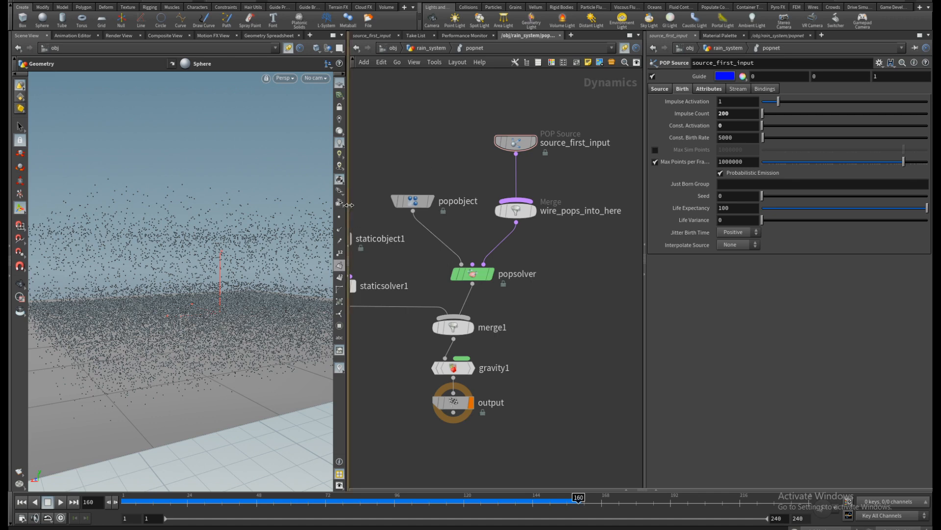
Step: Widen the scene viewport and enable Add Hit Attributes in popsolver's Collision Behavior settings
{"action": "left_click_drag", "start_coordinate": [348, 205], "coordinate": [387, 205]}
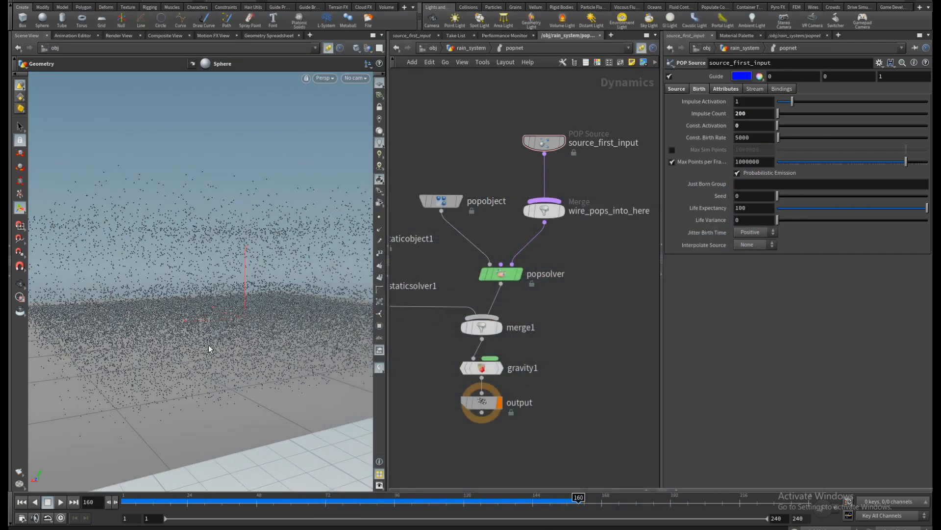
{"action": "left_click", "coordinate": [502, 273]}
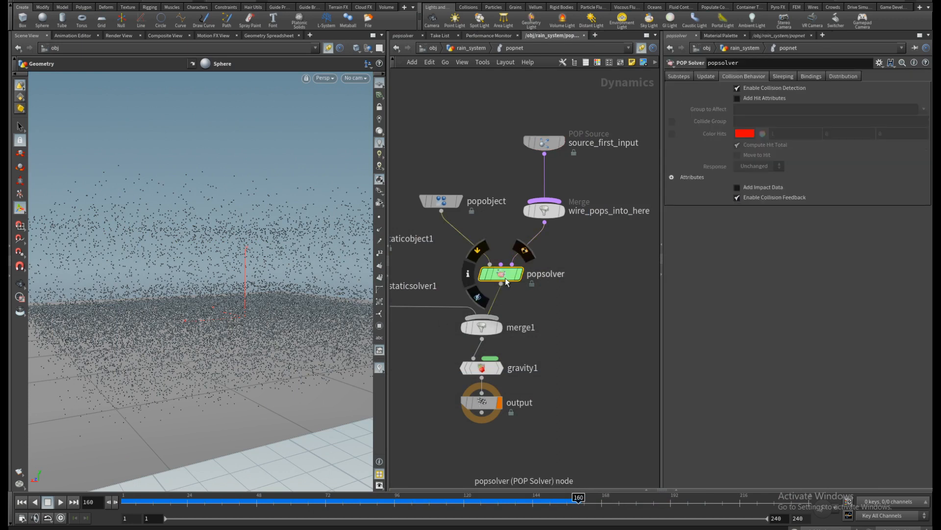
{"action": "left_click", "coordinate": [737, 99]}
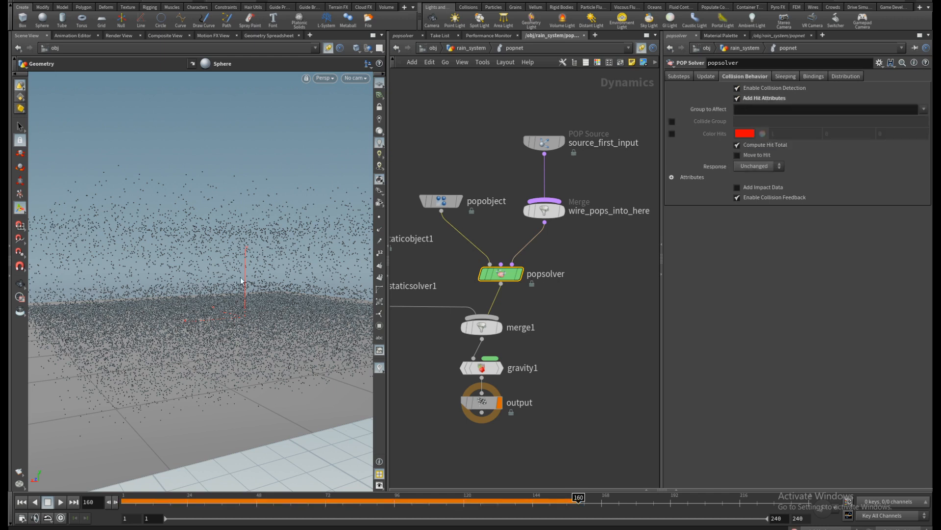
Step: Show popobject's Geometry data in the Geometry Spreadsheet
{"action": "left_click", "coordinate": [261, 34]}
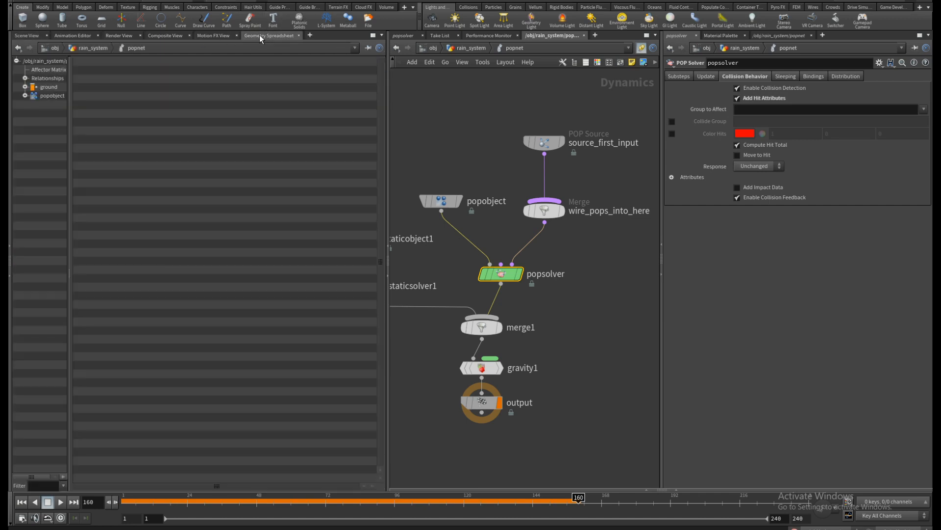
{"action": "left_click", "coordinate": [25, 96]}
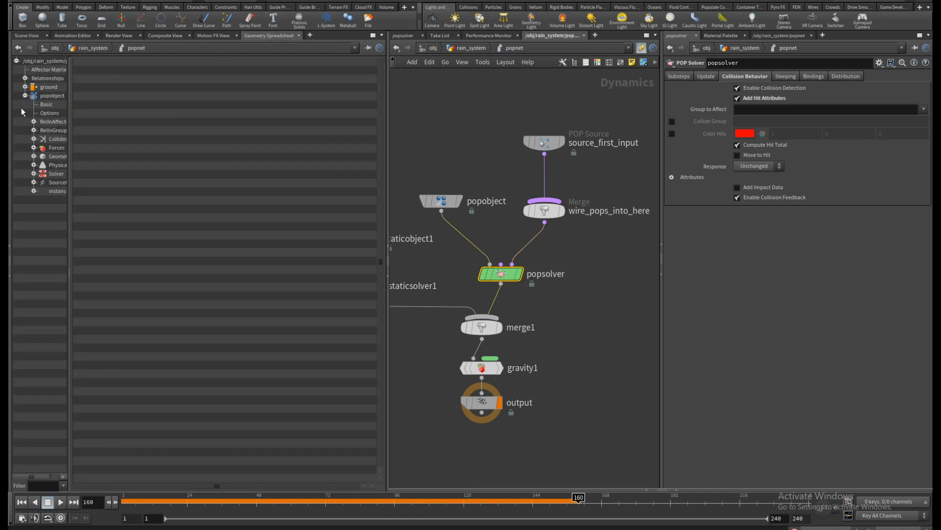
{"action": "left_click", "coordinate": [52, 165]}
{"action": "left_click", "coordinate": [51, 157]}
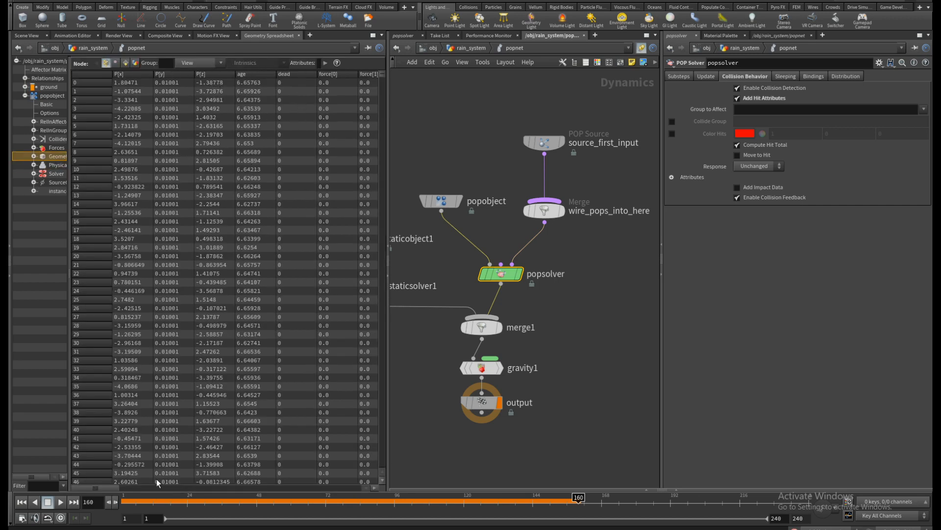
Step: Examine the particles' hit attributes, such as hitnum, hitpos and hittime, and sort the points by hittotal
{"action": "left_click_drag", "start_coordinate": [107, 485], "coordinate": [158, 484]}
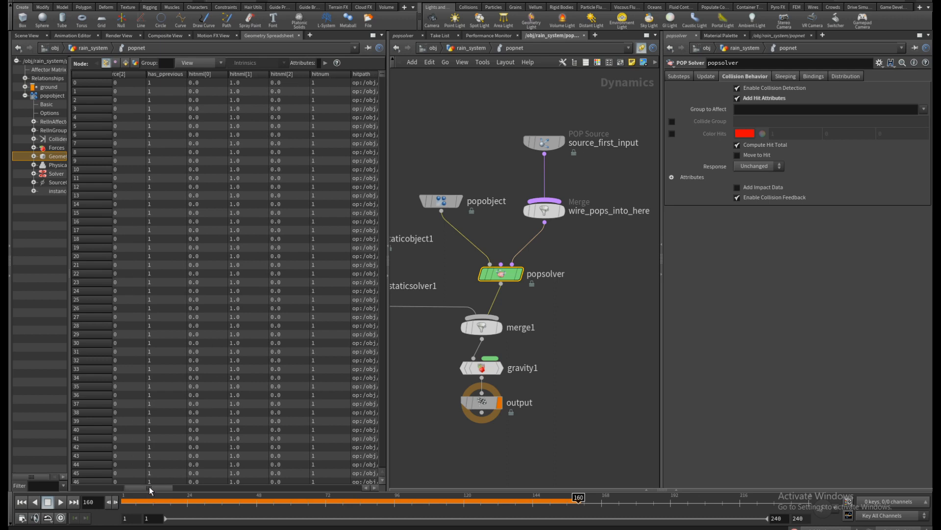
{"action": "left_click_drag", "start_coordinate": [152, 486], "coordinate": [184, 483]}
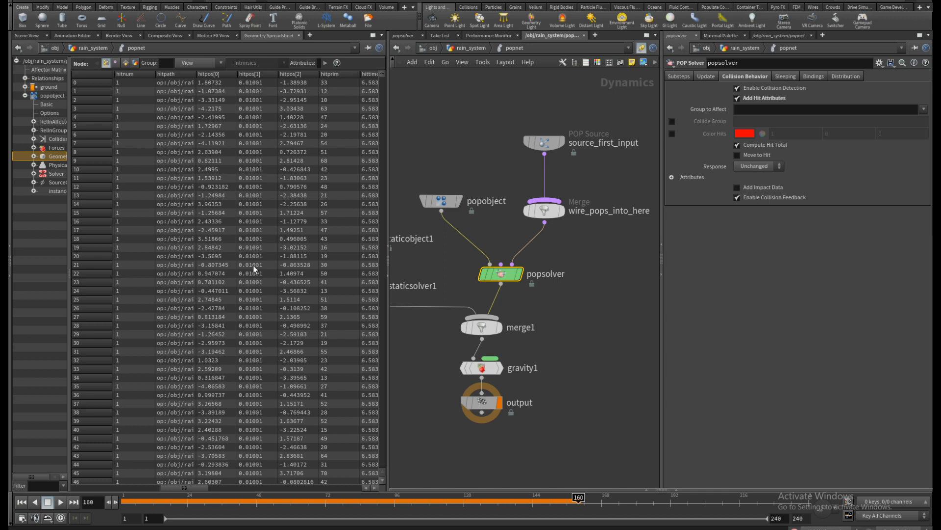
{"action": "left_click_drag", "start_coordinate": [167, 488], "coordinate": [221, 489]}
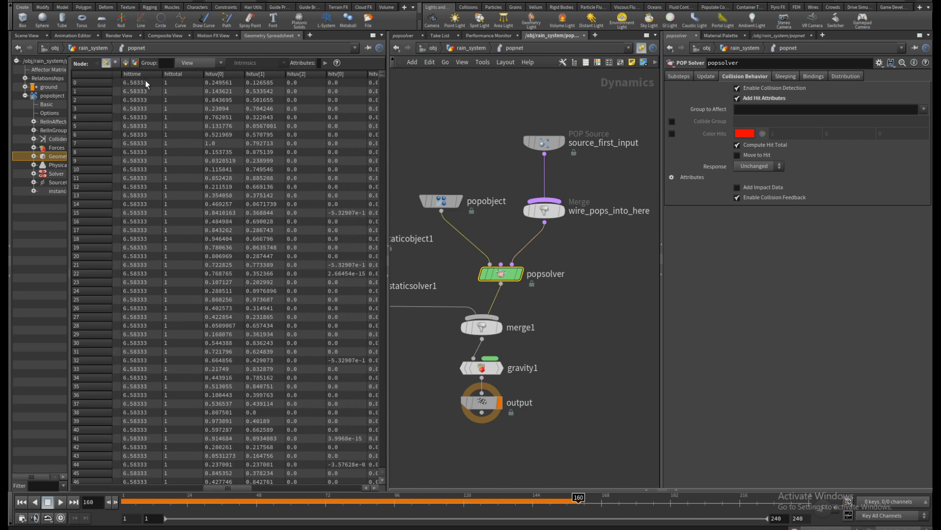
{"action": "left_click", "coordinate": [174, 76]}
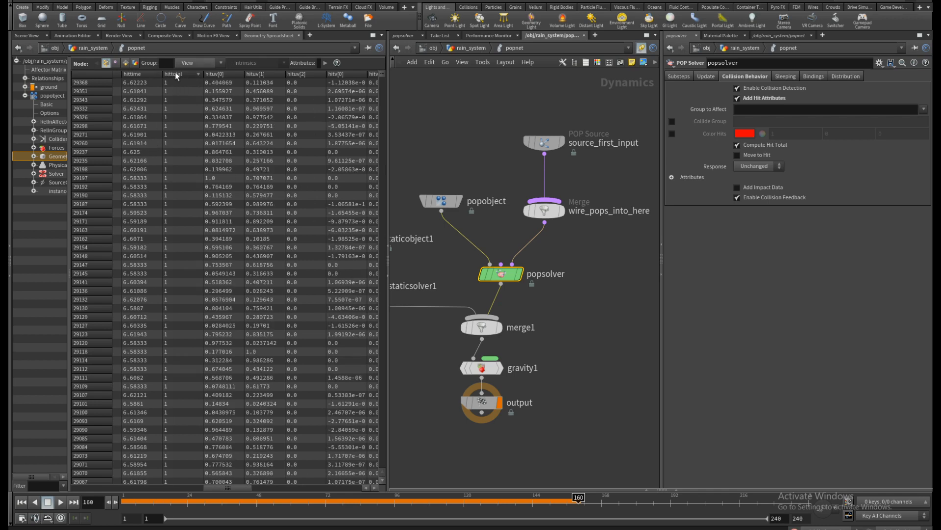
Step: Enable red Color Hits in popsolver's Collision Behavior settings and replay the rain in the scene viewport, rewinding to the first frame
{"action": "left_click", "coordinate": [32, 36]}
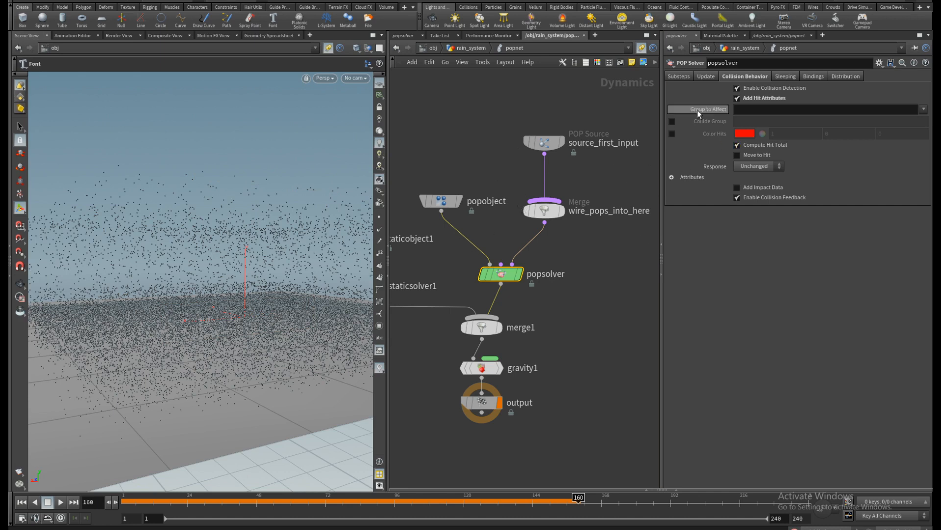
{"action": "left_click", "coordinate": [673, 134]}
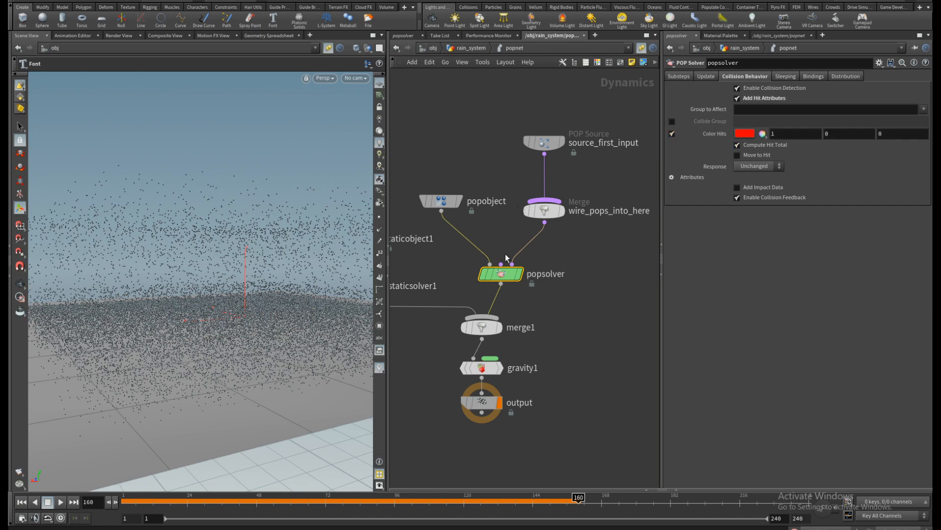
{"action": "left_click", "coordinate": [22, 501]}
{"action": "left_click", "coordinate": [61, 502]}
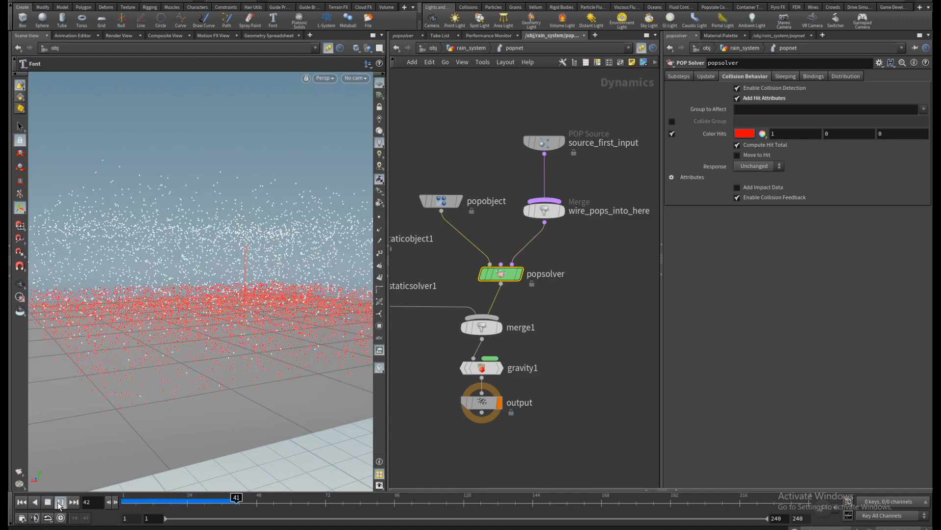
{"action": "left_click", "coordinate": [59, 501]}
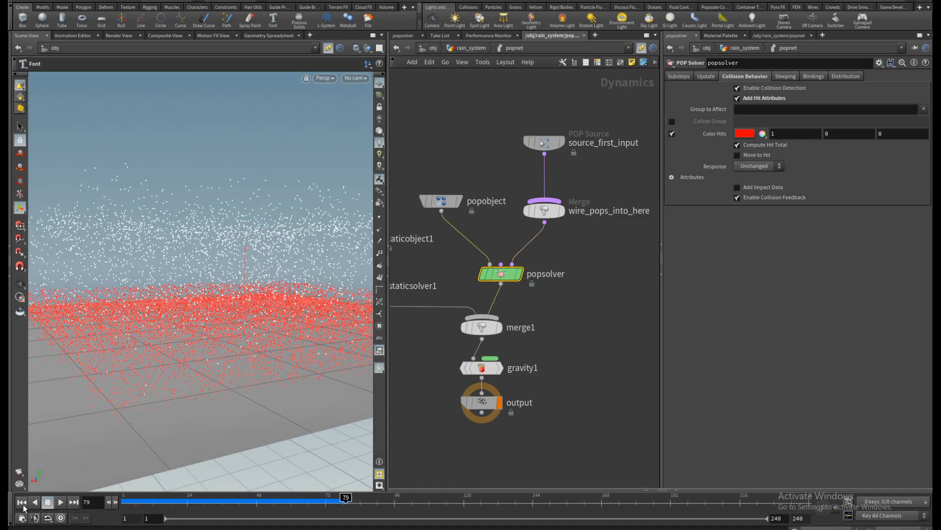
{"action": "left_click", "coordinate": [22, 501]}
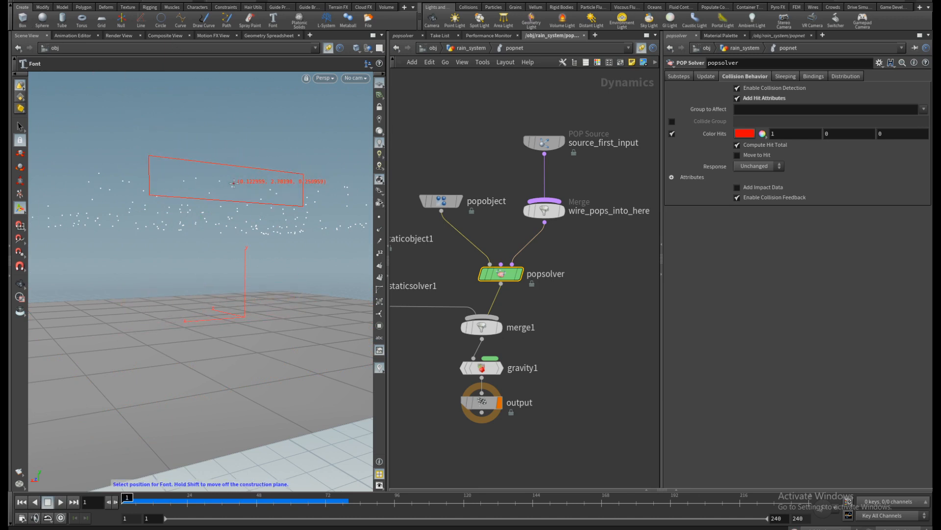
Step: Move source_first_input farther above wire_pops_into_here, and play the rain to inspect the colored hits from a low angle
{"action": "key", "text": "Escape"}
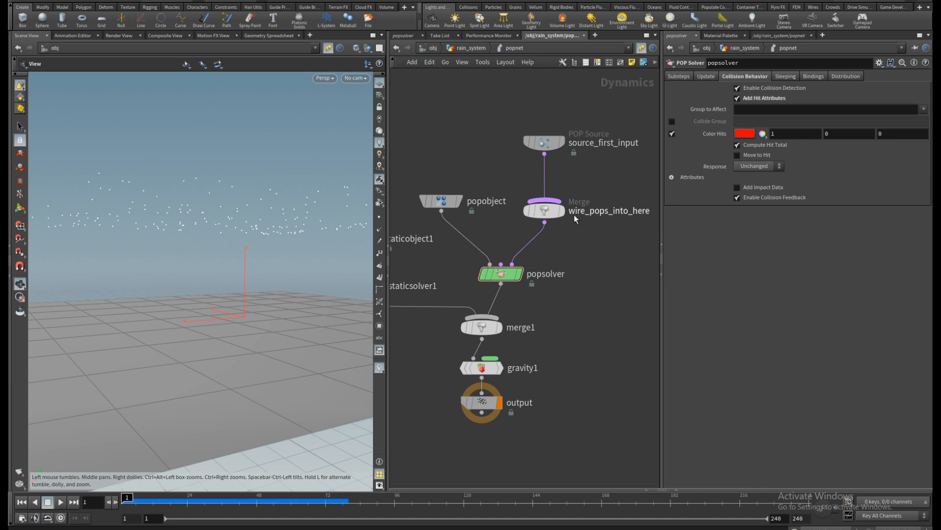
{"action": "middle_click_drag", "start_coordinate": [538, 135], "coordinate": [526, 189]}
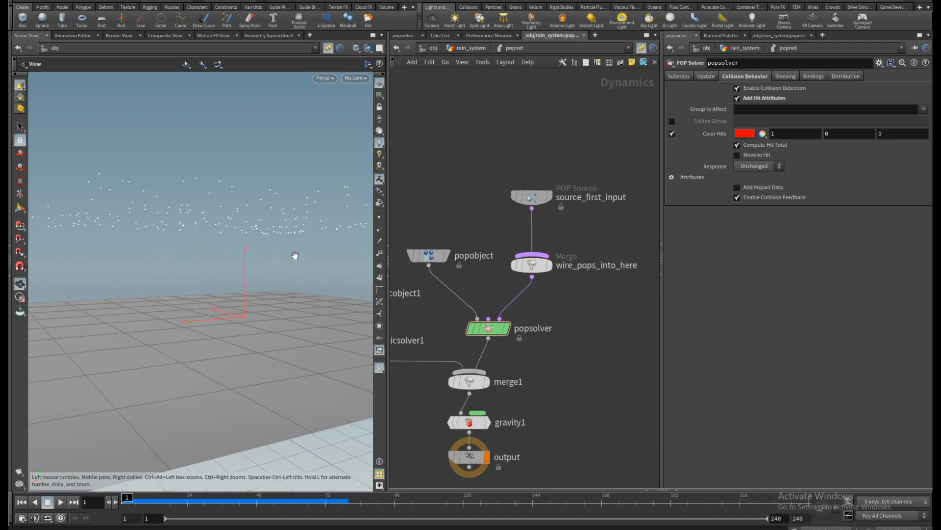
{"action": "mouse_move", "coordinate": [248, 280]}
{"action": "left_mouse_down"}
{"action": "mouse_move", "coordinate": [242, 275]}
{"action": "mouse_move", "coordinate": [245, 283]}
{"action": "left_mouse_up"}
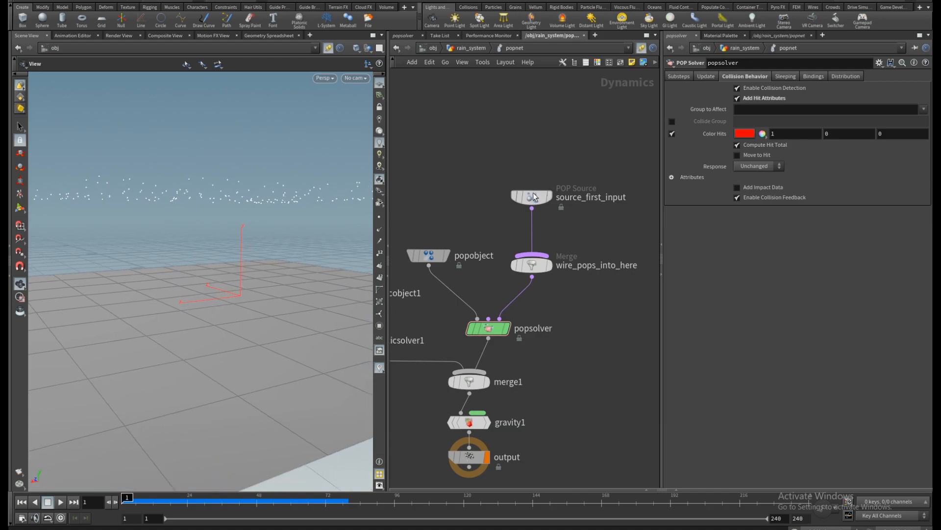
{"action": "left_click_drag", "start_coordinate": [532, 196], "coordinate": [532, 144]}
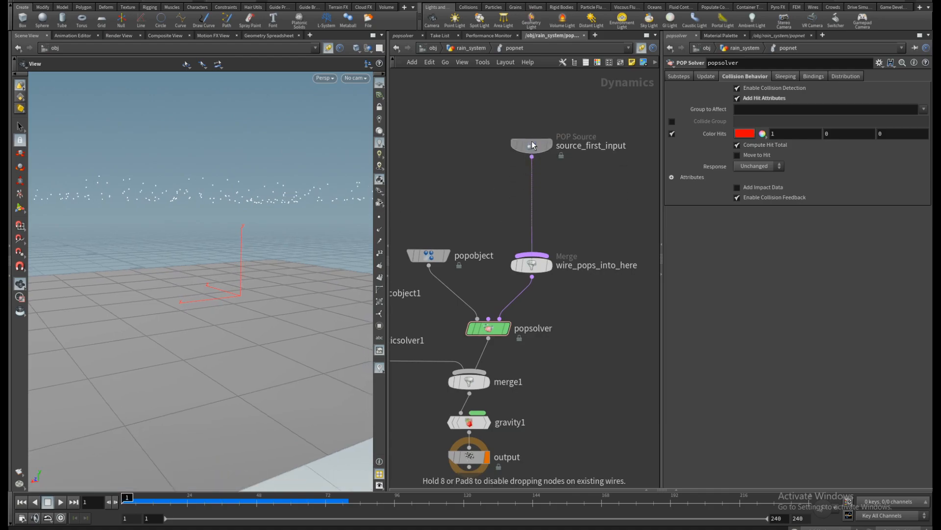
{"action": "left_click", "coordinate": [60, 502]}
{"action": "left_click_drag", "start_coordinate": [176, 344], "coordinate": [257, 319]}
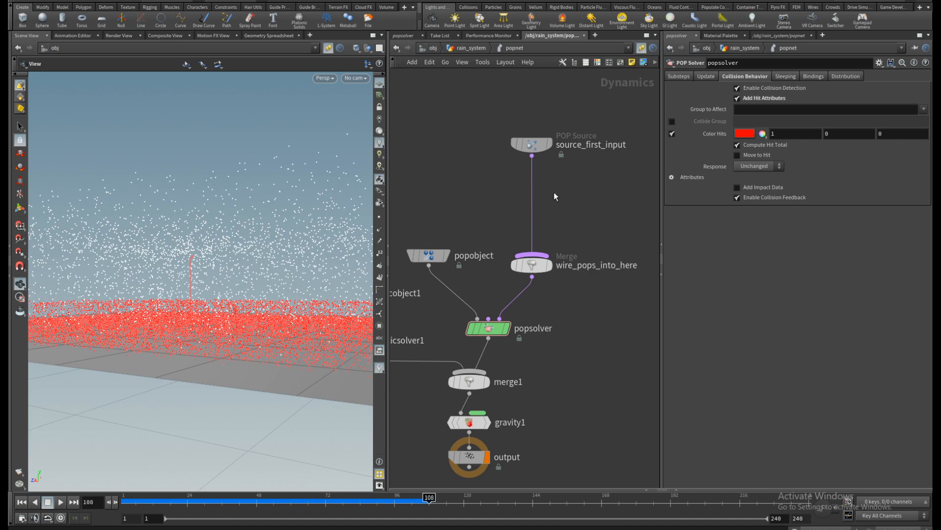
Step: Insert a POP Property node on the wire between source_first_input and wire_pops_into_here
{"action": "key", "text": "Tab"}
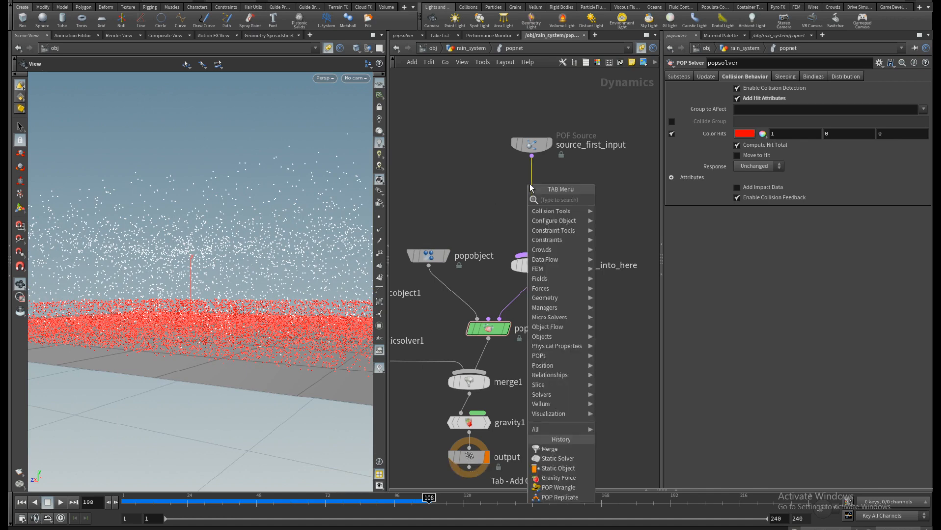
{"action": "type", "text": "poppro"}
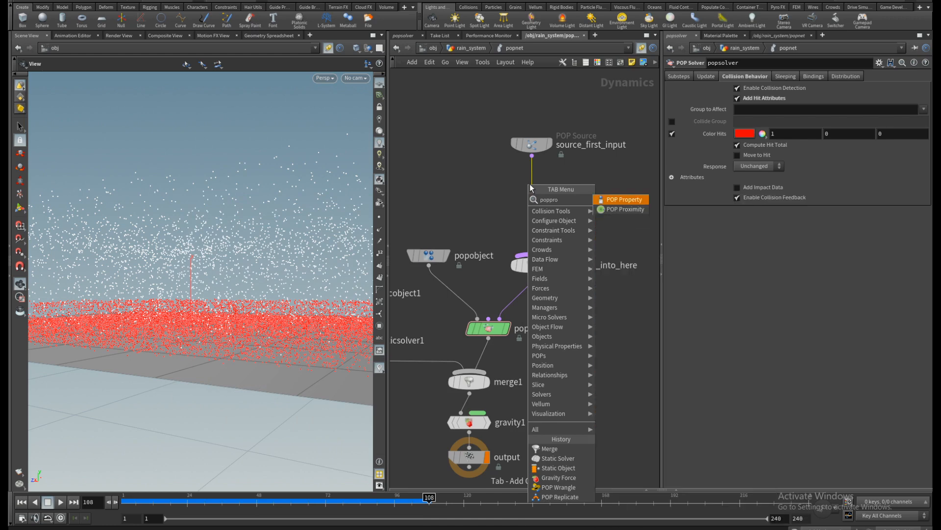
{"action": "key", "text": "Return"}
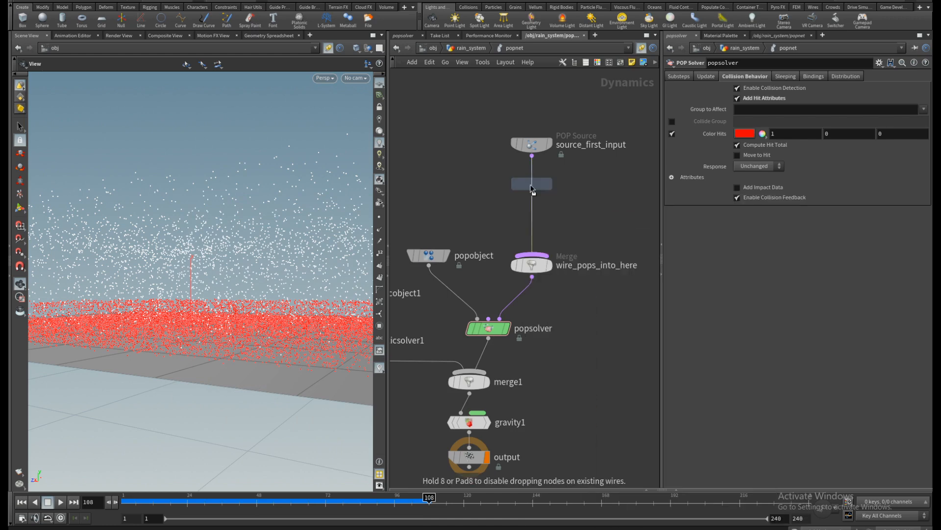
{"action": "left_click", "coordinate": [532, 189]}
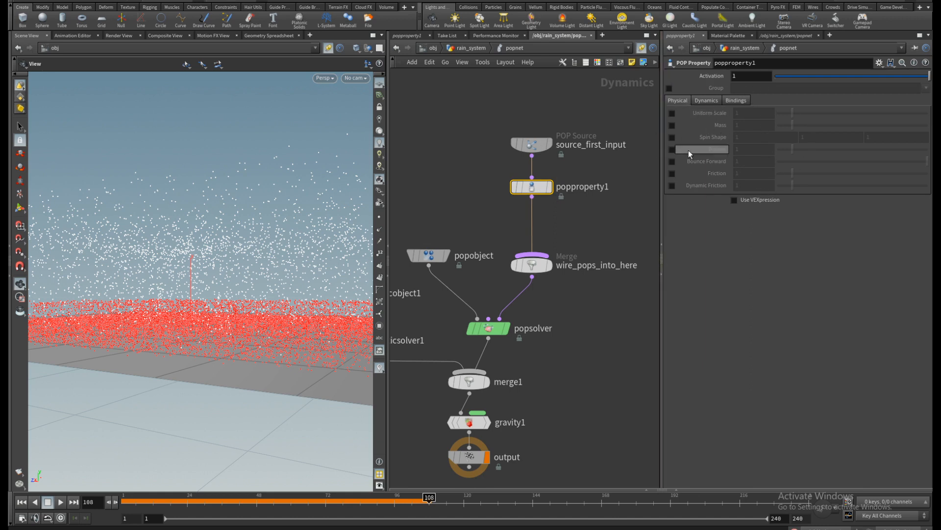
Step: Enable Bounce on popproperty1 and set it to 0.2
{"action": "left_click", "coordinate": [671, 149]}
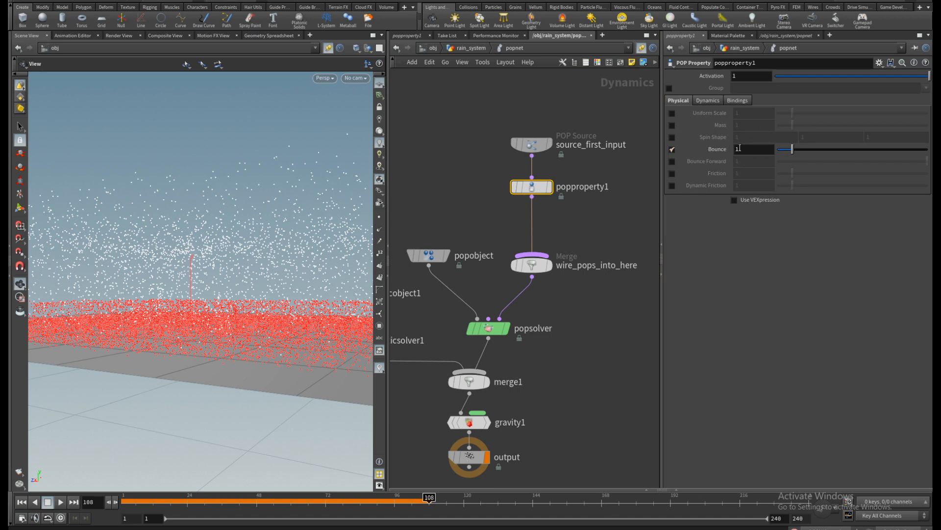
{"action": "left_click_drag", "start_coordinate": [741, 149], "coordinate": [711, 154]}
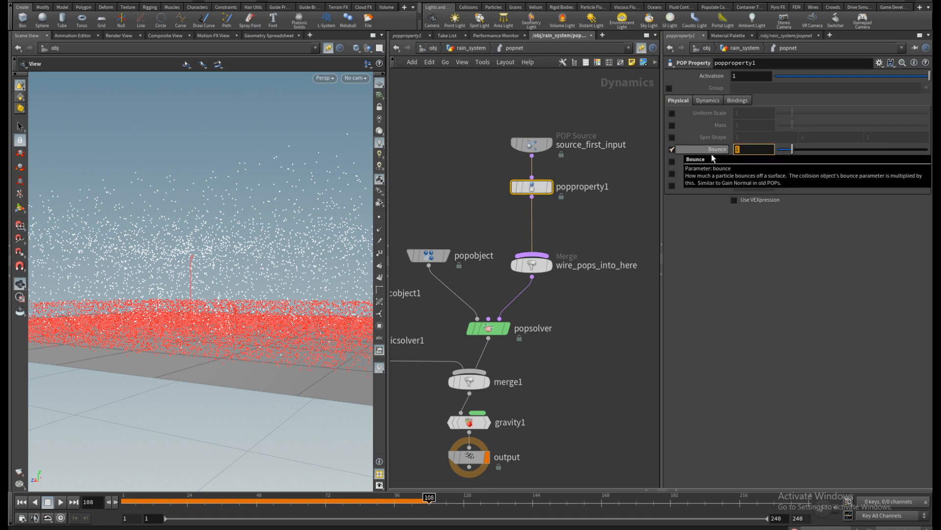
{"action": "type", "text": "0.2"}
{"action": "key", "text": "Return"}
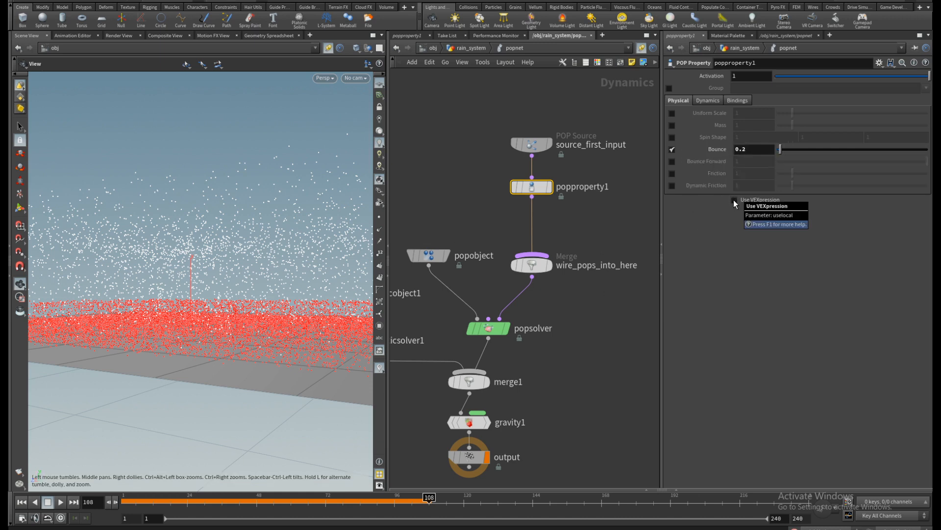
Step: Enable Use VEXpression on popproperty1, enter "float seed = 0.12345;" and begin a second line with "bounce *="
{"action": "left_click", "coordinate": [734, 200]}
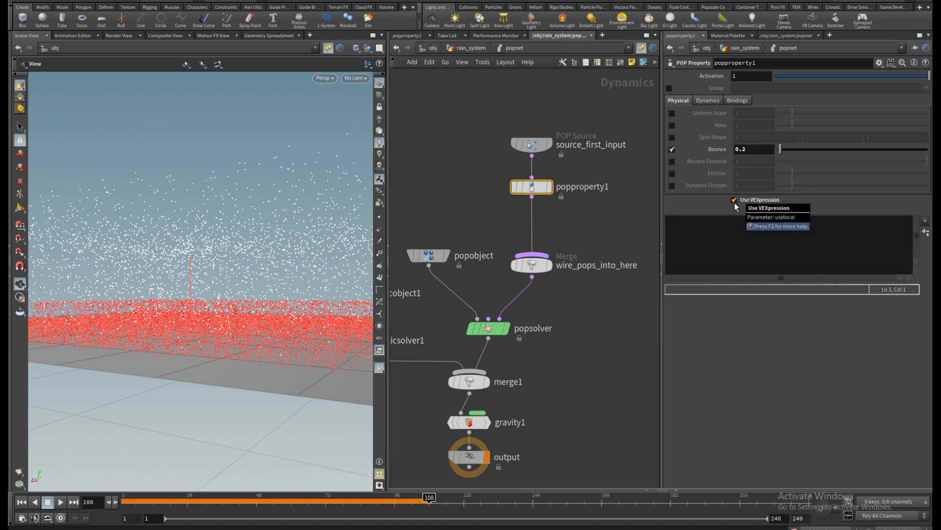
{"action": "left_click", "coordinate": [695, 227]}
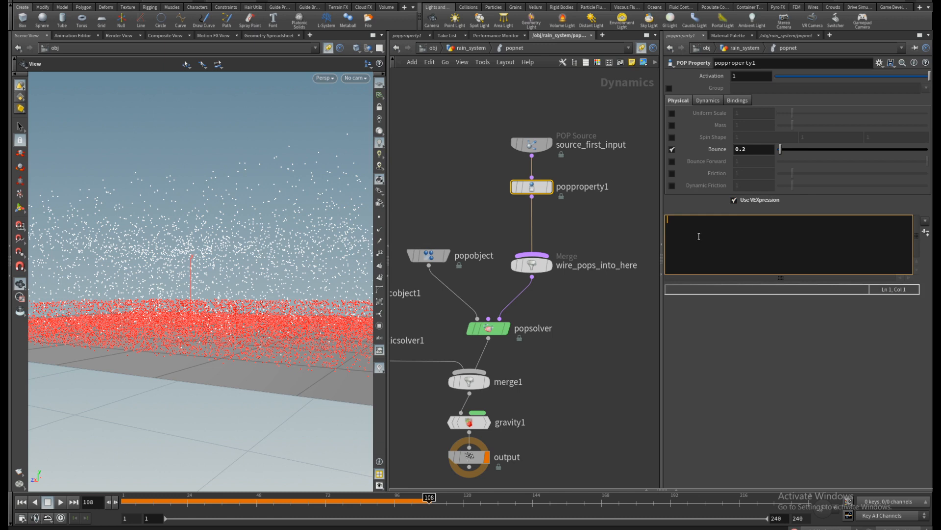
{"action": "type", "text": "float seed = 0.12345;"}
{"action": "key", "text": "Return"}
{"action": "type", "text": "bounce"}
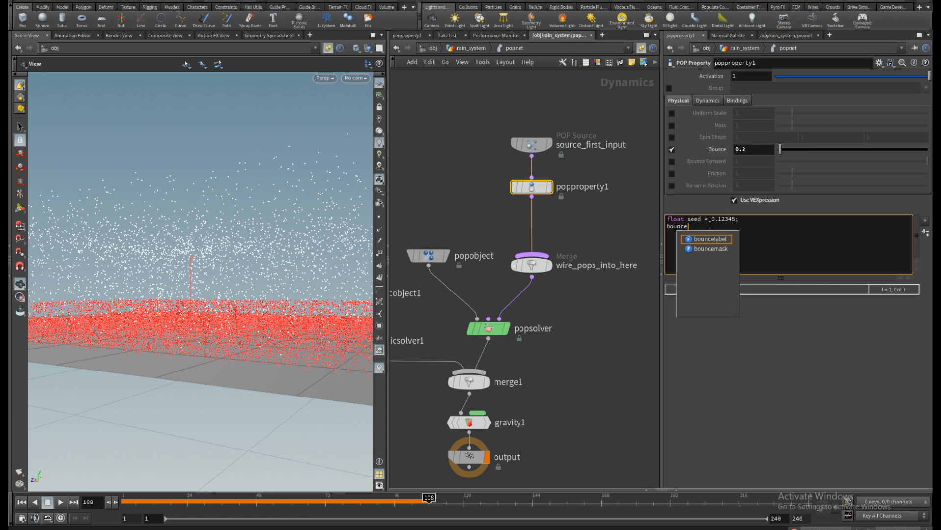
{"action": "left_click", "coordinate": [709, 225]}
{"action": "type", "text": "="}
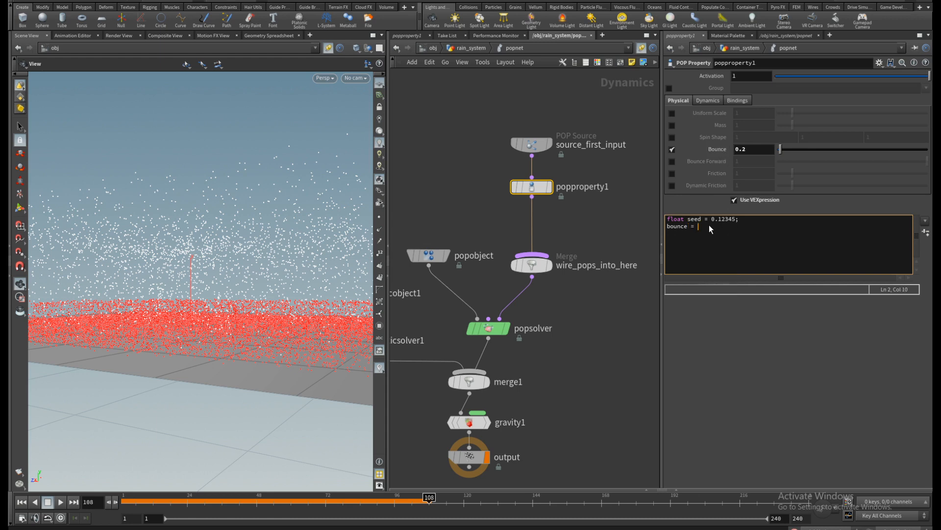
{"action": "key", "text": "BackSpace"}
{"action": "key", "text": "BackSpace"}
{"action": "type", "text": "*="}
Step: Try the alternative assignments "+=" and "= bounce*" in the second line of popproperty1's expression
{"action": "double_click", "coordinate": [694, 226]}
{"action": "left_click_drag", "start_coordinate": [697, 228], "coordinate": [693, 228]}
{"action": "type", "text": "+="}
{"action": "left_click_drag", "start_coordinate": [702, 228], "coordinate": [696, 229]}
{"action": "type", "text": "= bounce*"}
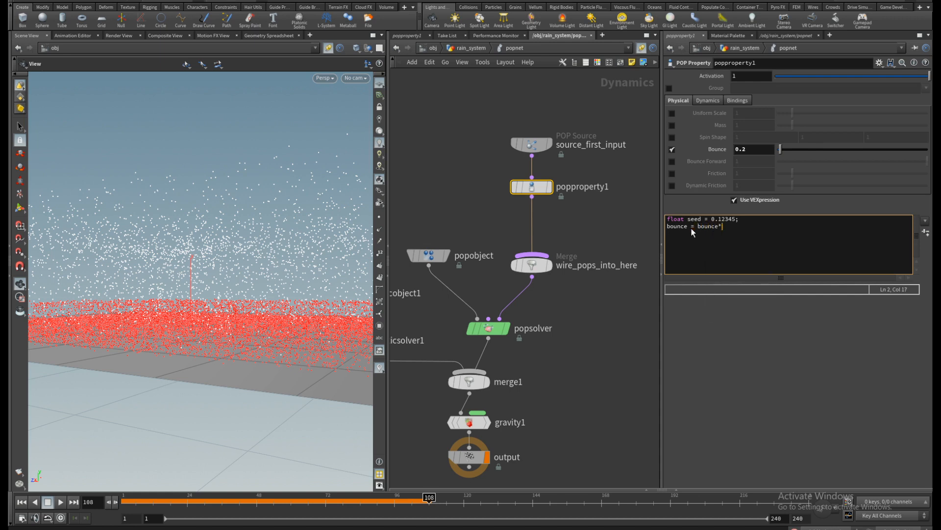
{"action": "key", "text": "BackSpace"}
{"action": "type", "text": "+1"}
{"action": "left_click_drag", "start_coordinate": [711, 228], "coordinate": [698, 228]}
{"action": "type", "text": "1"}
{"action": "left_click", "coordinate": [692, 226]}
{"action": "double_click", "coordinate": [704, 227]}
{"action": "type", "text": "rand("}
{"action": "type", "text": "@id"}
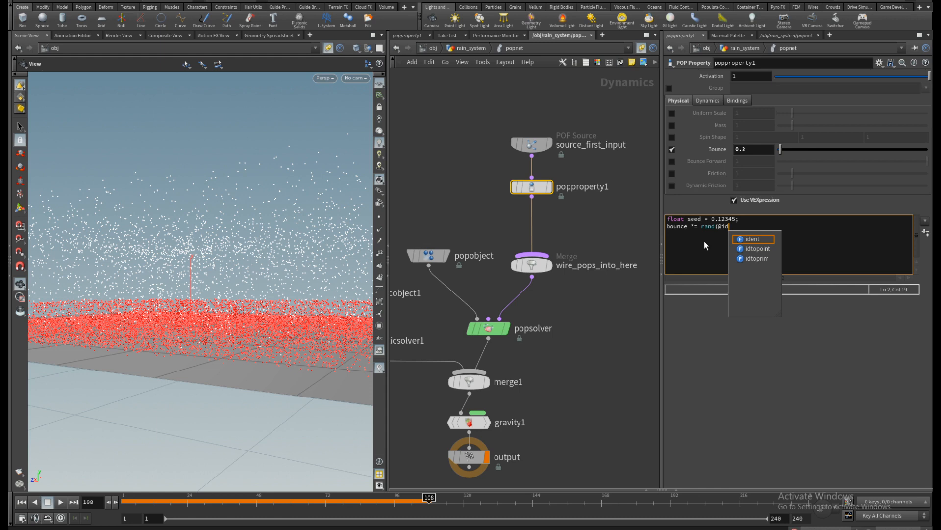
{"action": "type", "text": " + seed"}
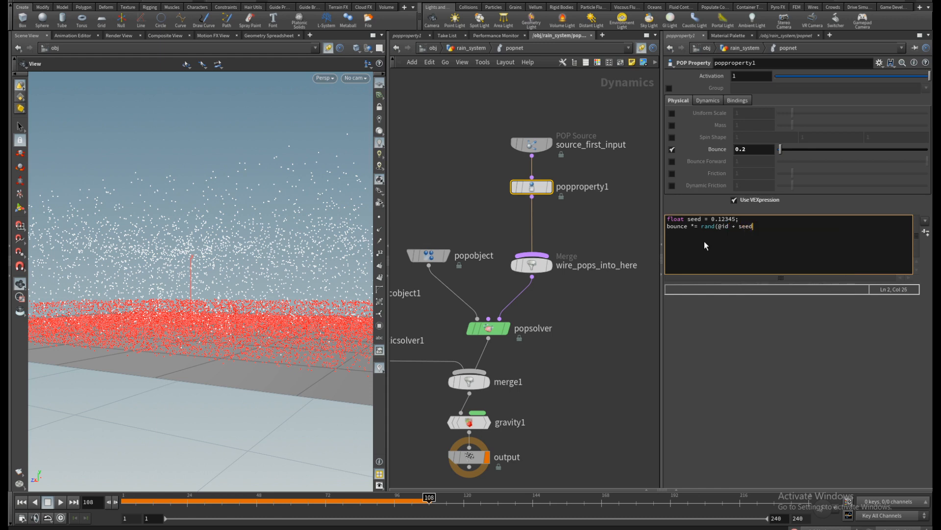
{"action": "type", "text": ")"}
{"action": "type", "text": ";"}
Step: Wrap the rand call in fit01 with a range of 0.2 to 1.2 and apply popproperty1's expression
{"action": "type", "text": "fit01"}
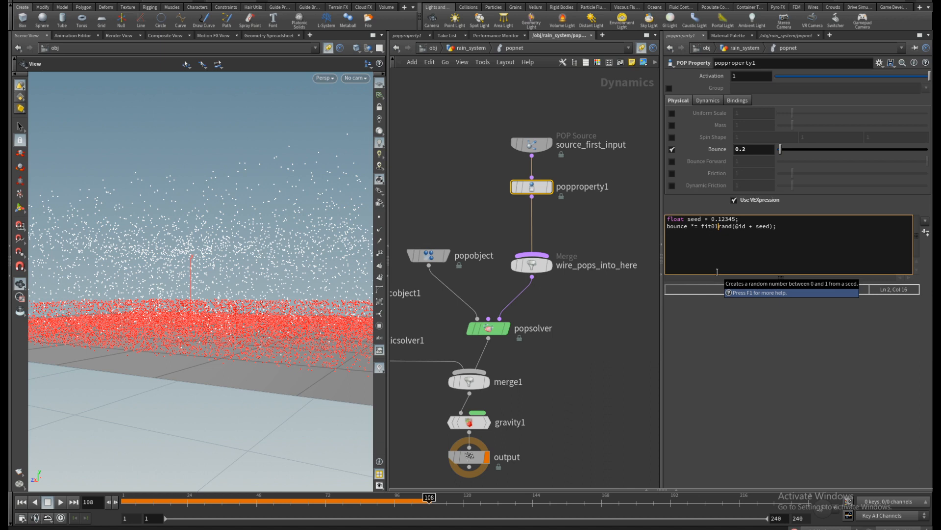
{"action": "type", "text": "("}
{"action": "key", "text": "Right"}
{"action": "key", "text": "Right"}
{"action": "key", "text": "Right"}
{"action": "key", "text": "Right"}
{"action": "key", "text": "Right"}
{"action": "type", "text": ", 0.2, 1.2)"}
{"action": "left_click", "coordinate": [612, 333]}
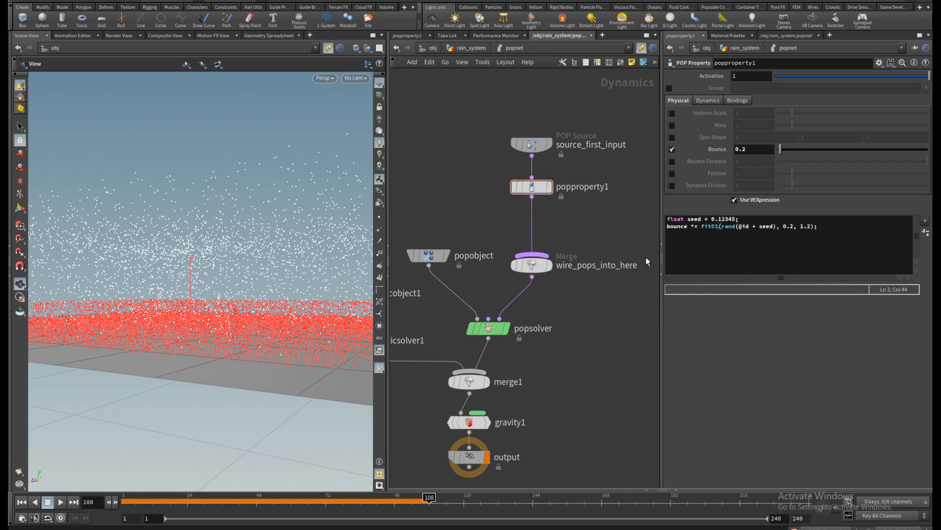
Step: Replay the rain from the first frame, stop it partway, and examine the randomized bounces over the ground from several angles
{"action": "left_click", "coordinate": [22, 502]}
{"action": "middle_click_drag", "start_coordinate": [177, 339], "coordinate": [191, 345]}
{"action": "left_click_drag", "start_coordinate": [191, 344], "coordinate": [215, 322]}
{"action": "left_click", "coordinate": [60, 502]}
{"action": "scroll", "coordinate": [192, 342], "scroll_direction": "up", "scroll_amount": 3}
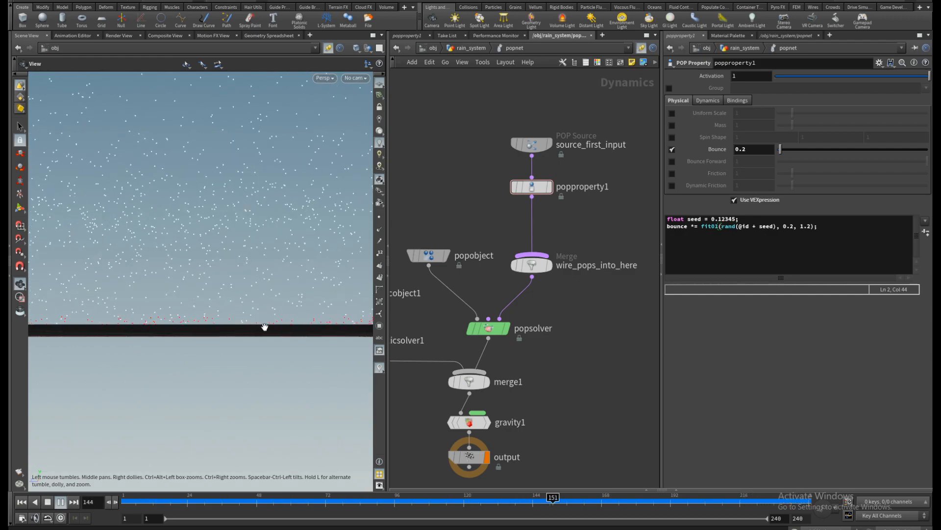
{"action": "left_click_drag", "start_coordinate": [261, 323], "coordinate": [238, 337]}
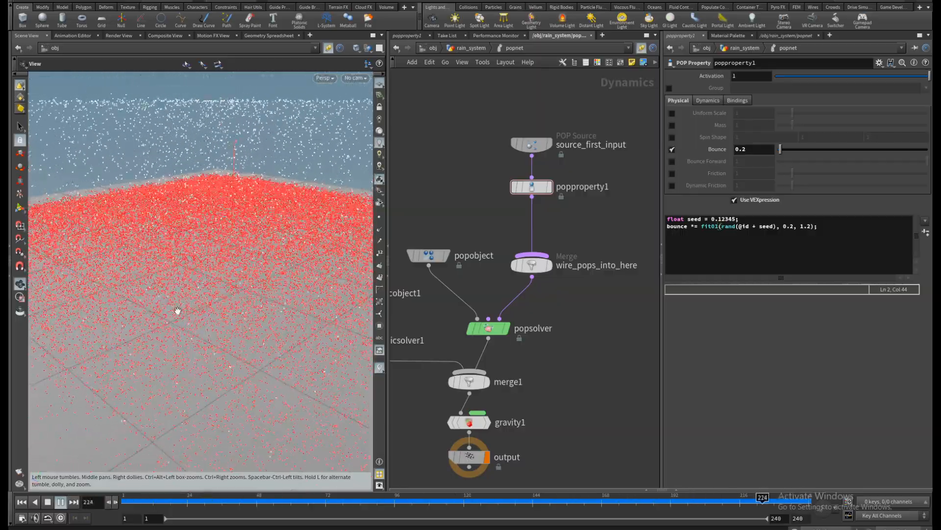
{"action": "left_click", "coordinate": [50, 502]}
{"action": "left_click_drag", "start_coordinate": [252, 328], "coordinate": [314, 311]}
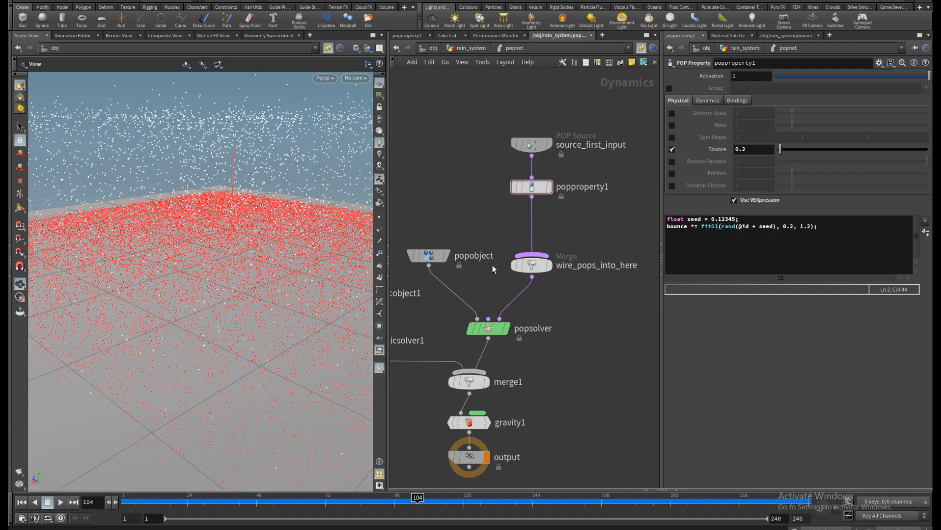
{"action": "left_click_drag", "start_coordinate": [236, 293], "coordinate": [233, 289]}
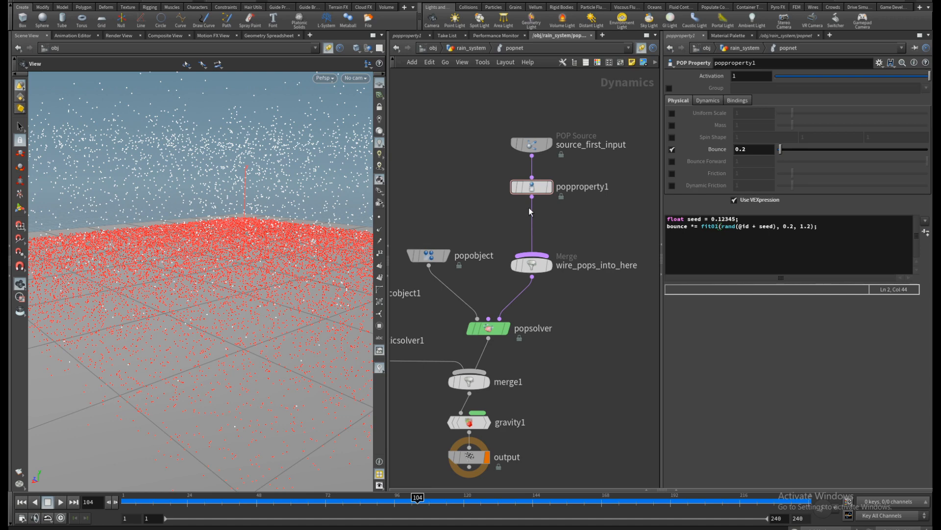
Step: Rearrange the POP chain, moving source_first_input and popproperty1 upward and placing wire_pops_into_here closer below popproperty1
{"action": "middle_click_drag", "start_coordinate": [584, 233], "coordinate": [525, 171]}
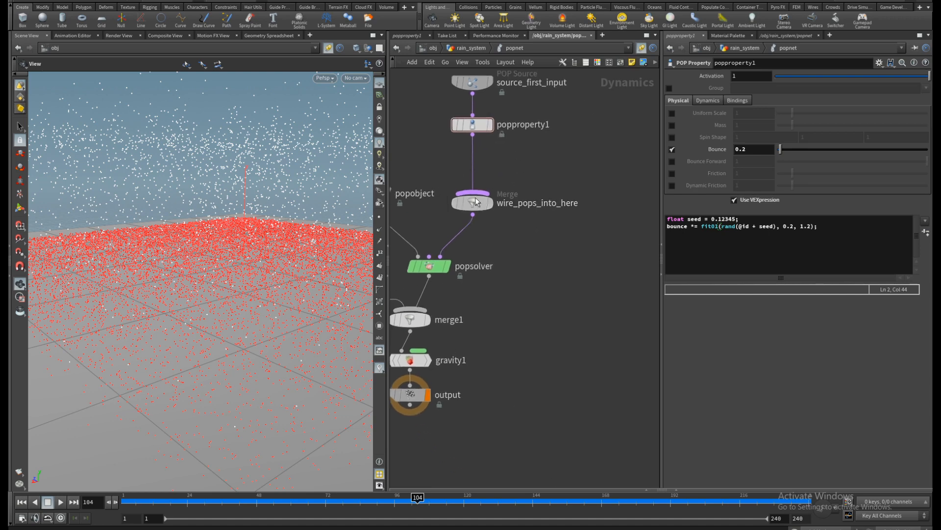
{"action": "left_click_drag", "start_coordinate": [475, 199], "coordinate": [475, 185]}
{"action": "middle_click_drag", "start_coordinate": [549, 149], "coordinate": [528, 221]}
{"action": "left_click_drag", "start_coordinate": [450, 157], "coordinate": [450, 116]}
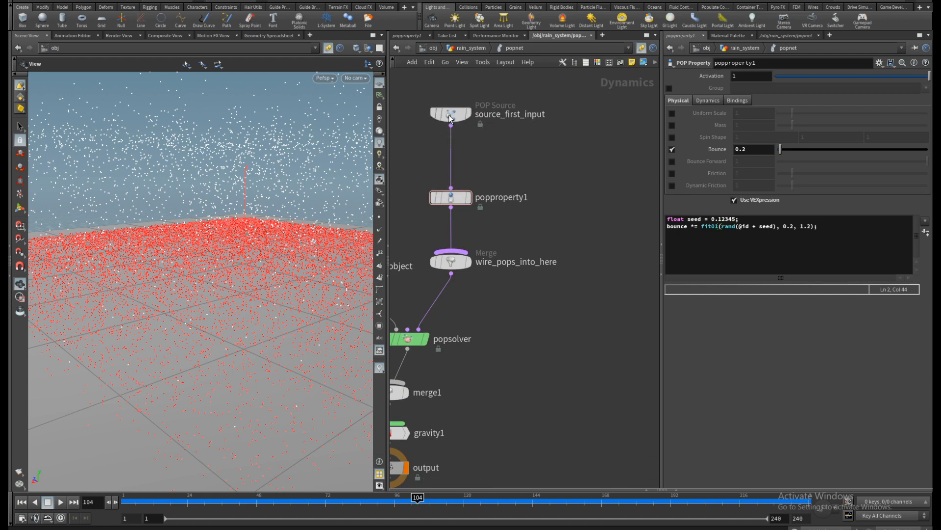
{"action": "left_click_drag", "start_coordinate": [450, 197], "coordinate": [450, 153]}
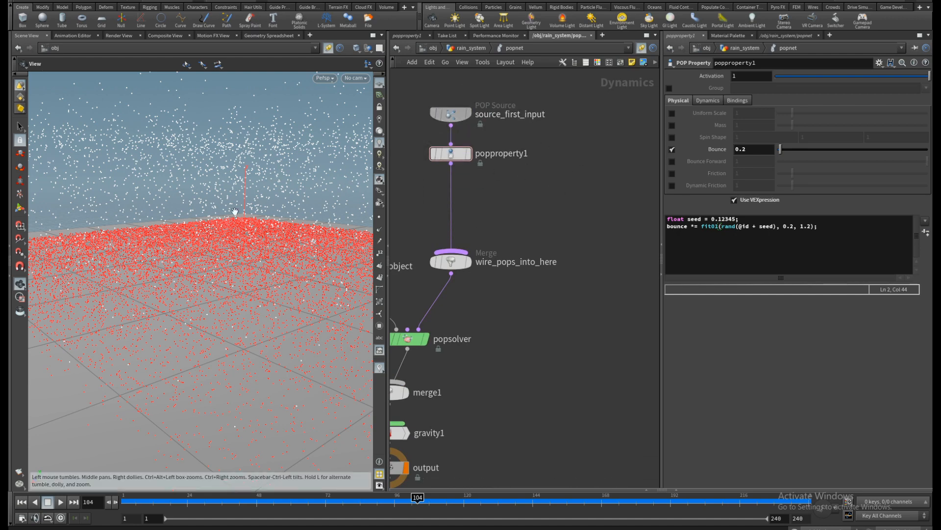
{"action": "left_click_drag", "start_coordinate": [214, 300], "coordinate": [212, 286]}
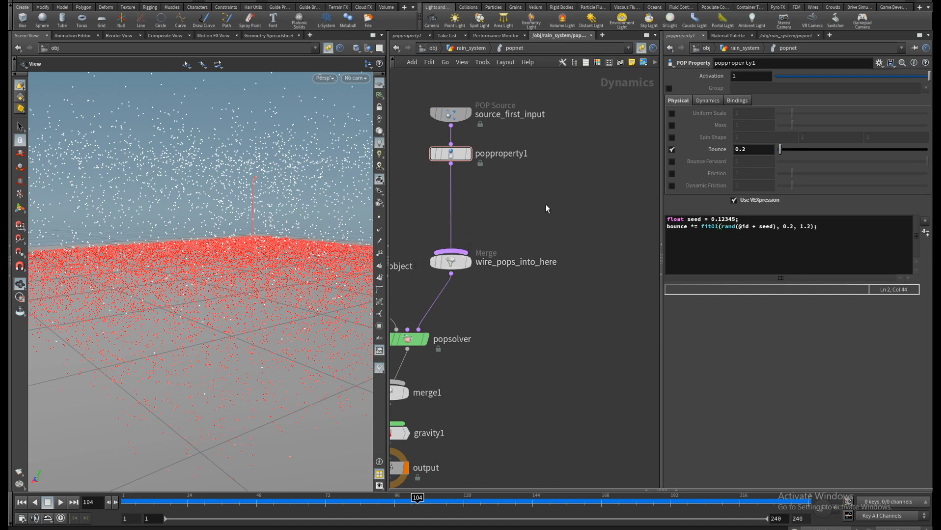
{"action": "left_click_drag", "start_coordinate": [451, 267], "coordinate": [451, 224]}
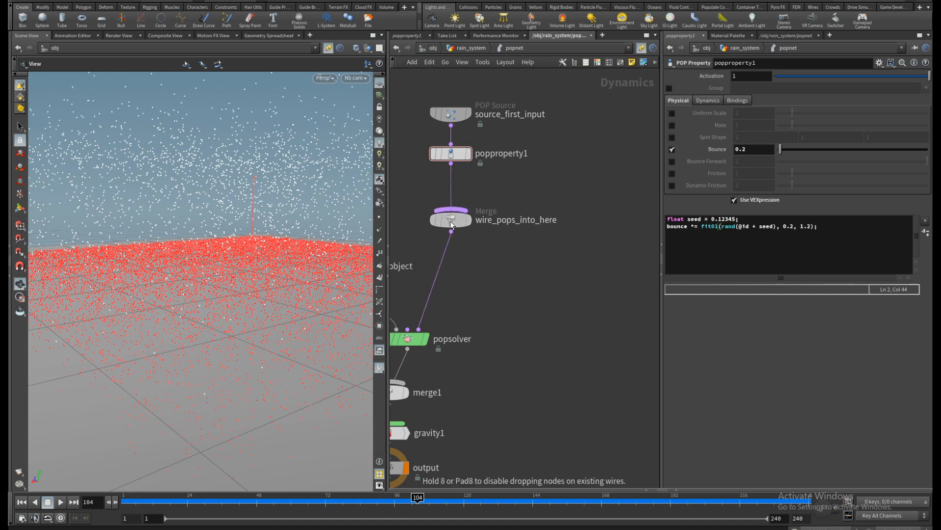
Step: Insert a POP Wrangle node on the wire between wire_pops_into_here and popsolver
{"action": "middle_click_drag", "start_coordinate": [470, 270], "coordinate": [516, 256]}
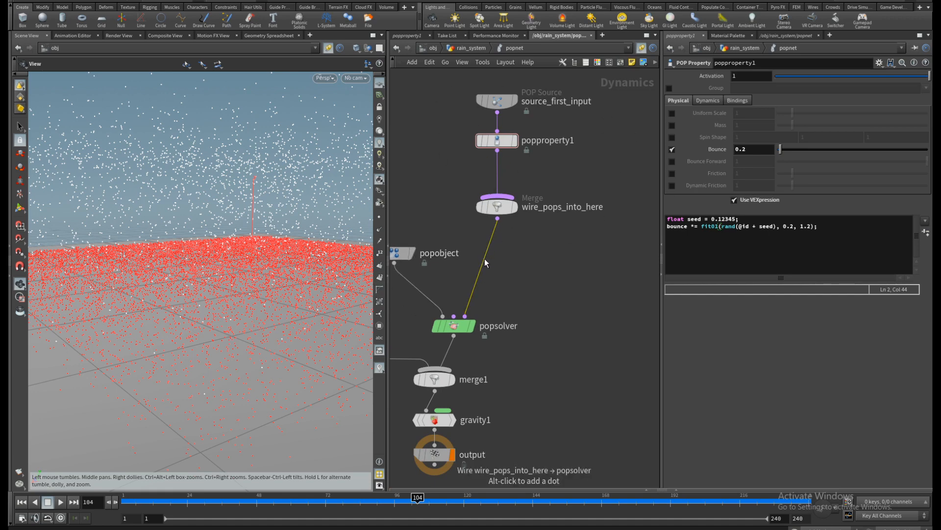
{"action": "key", "text": "Tab"}
{"action": "type", "text": "popwr"}
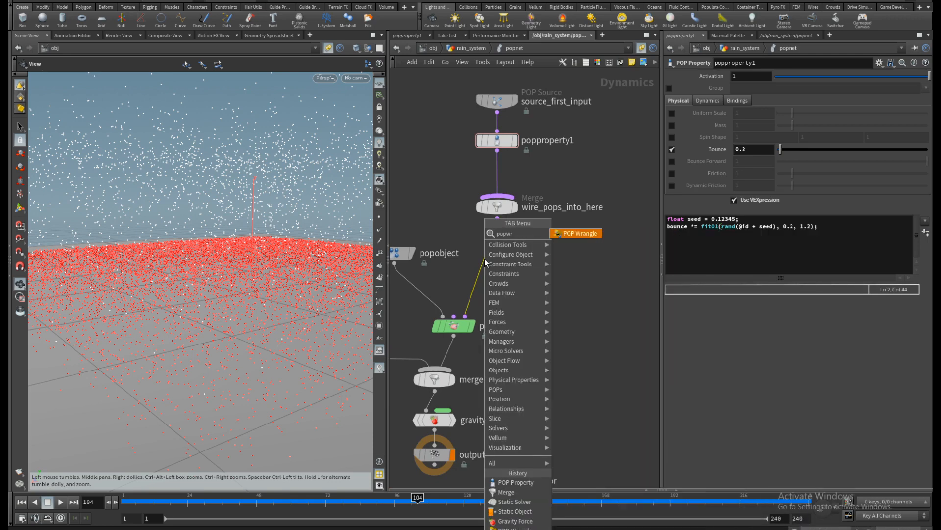
{"action": "key", "text": "Return"}
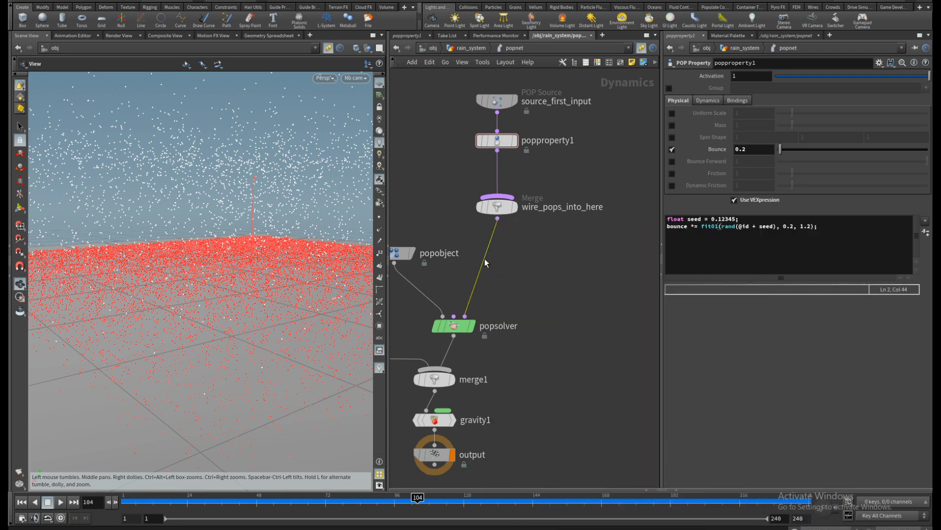
{"action": "left_click", "coordinate": [485, 261]}
{"action": "left_click_drag", "start_coordinate": [487, 260], "coordinate": [498, 265]}
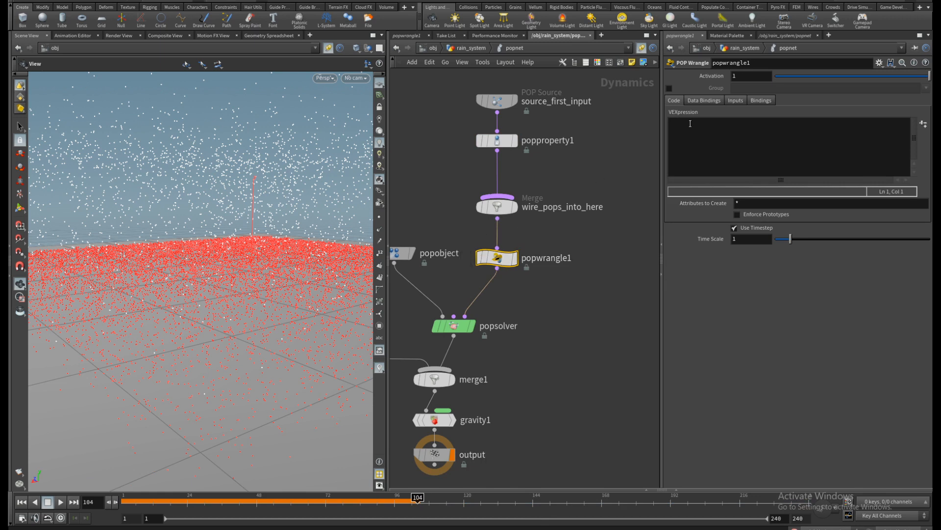
{"action": "left_click", "coordinate": [708, 143]}
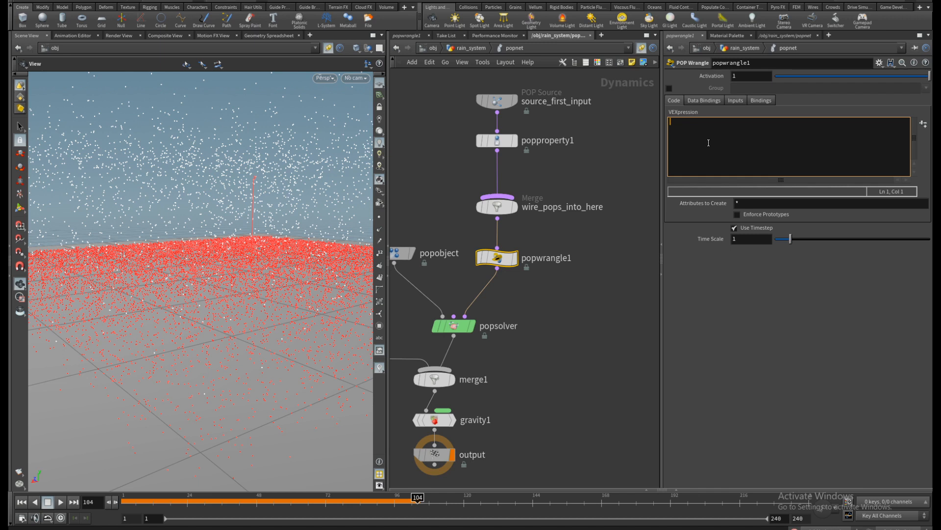
{"action": "type", "text": "if"}
{"action": "type", "text": "("}
{"action": "type", "text": "@hittot"}
{"action": "type", "text": "al"}
{"action": "type", "text": "=="}
{"action": "type", "text": " 1"}
{"action": "type", "text": ")"}
{"action": "type", "text": " @"}
{"action": "key", "text": "BackSpace"}
{"action": "key", "text": "BackSpace"}
{"action": "key", "text": "BackSpace"}
{"action": "key", "text": "BackSpace"}
{"action": "key", "text": "BackSpace"}
{"action": "key", "text": "BackSpace"}
{"action": "key", "text": "BackSpace"}
{"action": "type", "text": "> 3"}
{"action": "type", "text": ") @dead ="}
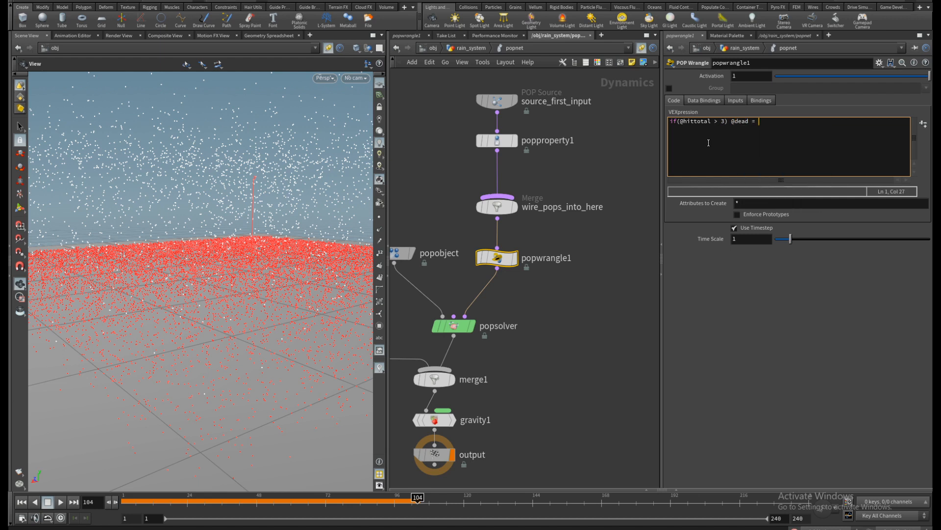
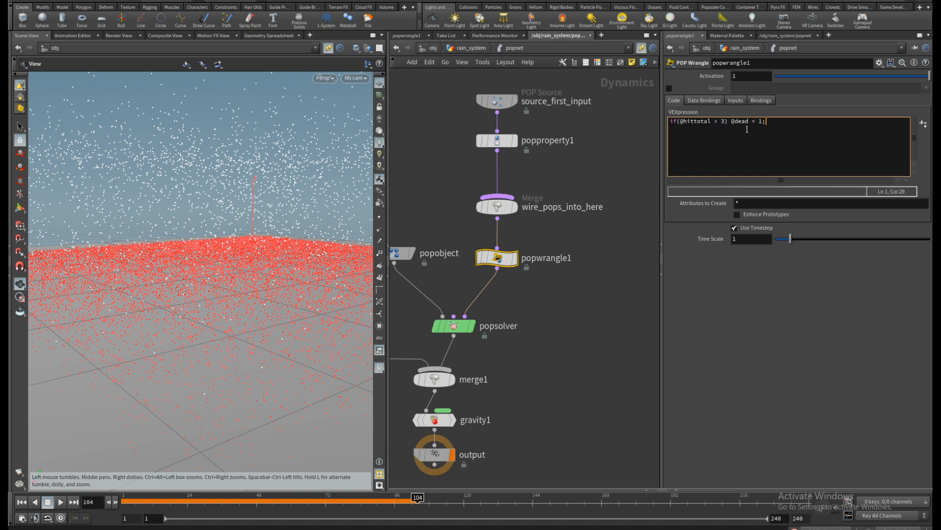
{"action": "left_click_drag", "start_coordinate": [733, 121], "coordinate": [749, 122]}
{"action": "left_click", "coordinate": [761, 122]}
{"action": "left_click", "coordinate": [775, 125]}
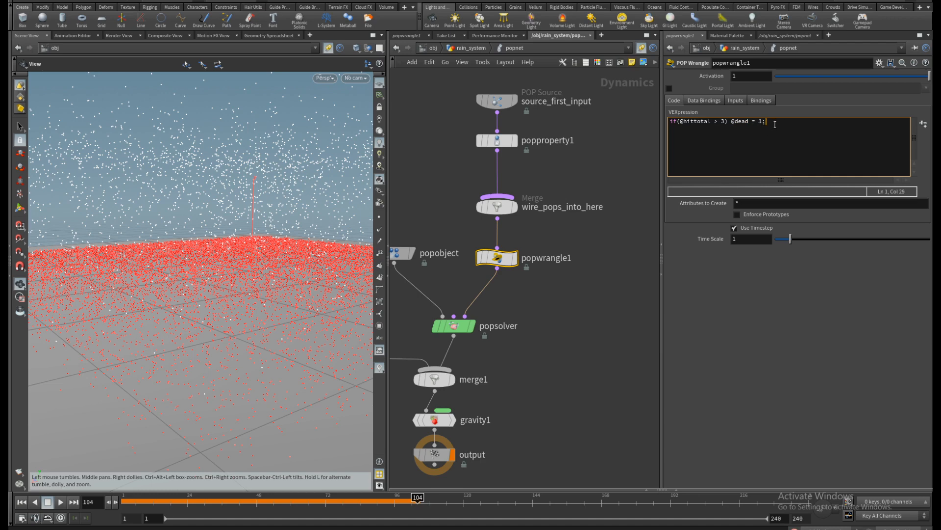
{"action": "left_click", "coordinate": [607, 176]}
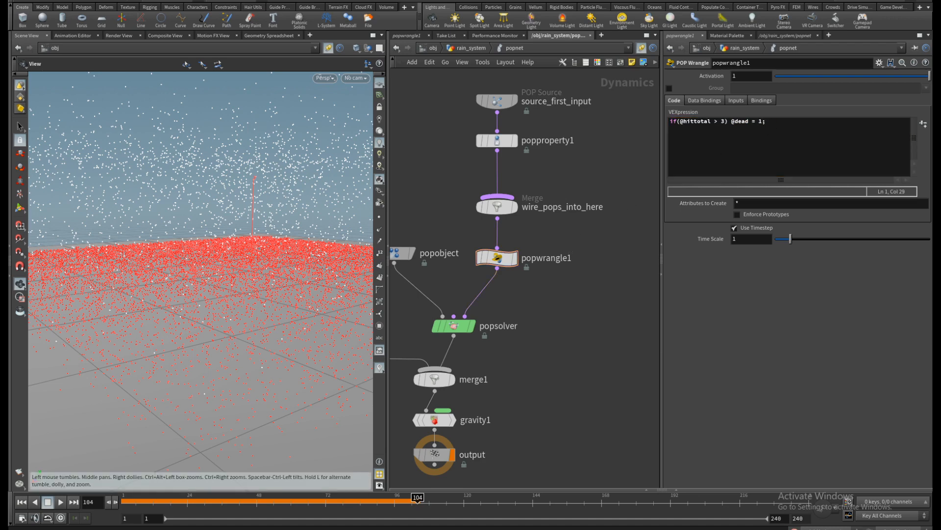
Step: Replay the rain from the first frame, examine the particles over the ground, and stop playback
{"action": "left_click", "coordinate": [22, 502]}
{"action": "left_click", "coordinate": [60, 503]}
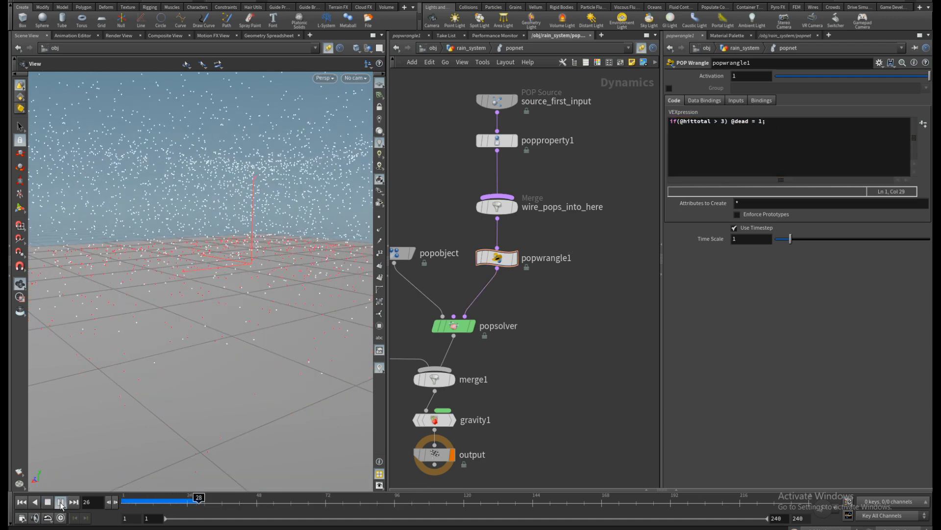
{"action": "left_click_drag", "start_coordinate": [233, 311], "coordinate": [184, 336]}
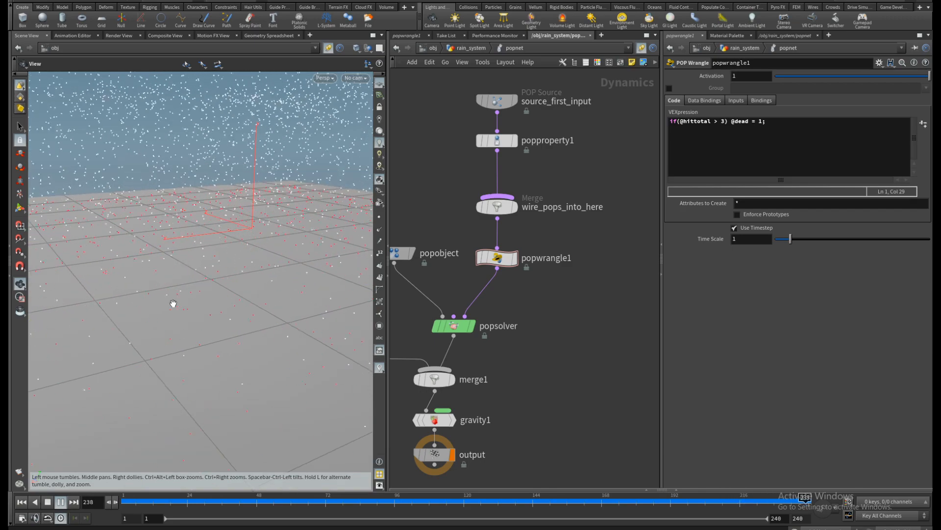
{"action": "left_click", "coordinate": [47, 501]}
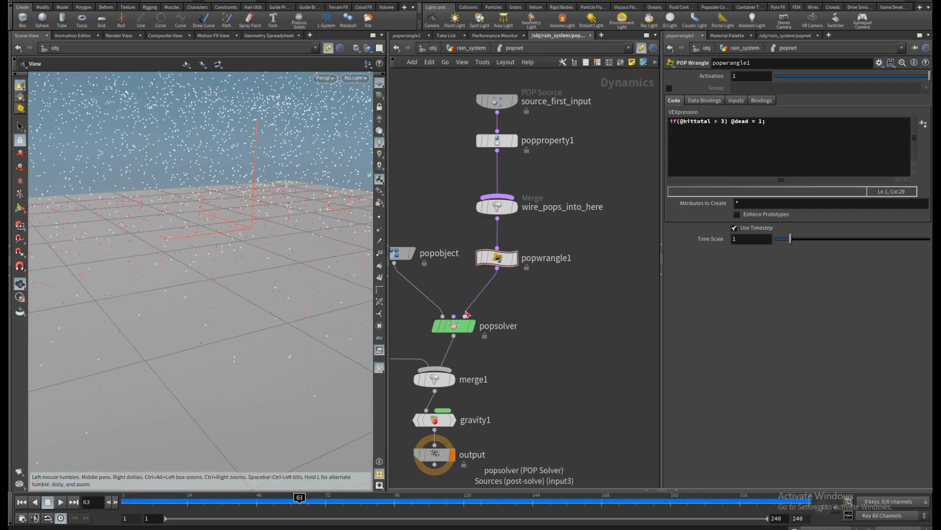
Step: Space gravity1 and output farther below merge1 and set gravity1's Y force to -2
{"action": "middle_click_drag", "start_coordinate": [499, 378], "coordinate": [530, 318]}
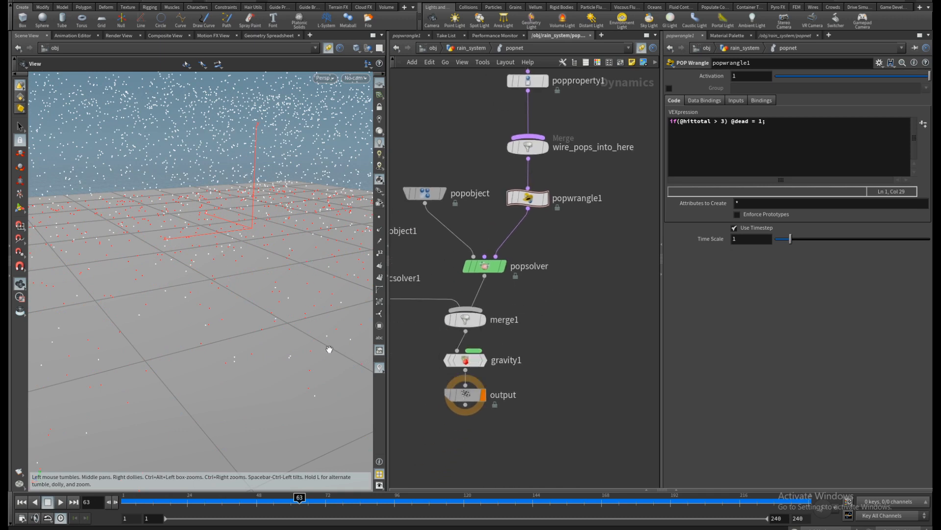
{"action": "left_click", "coordinate": [466, 361]}
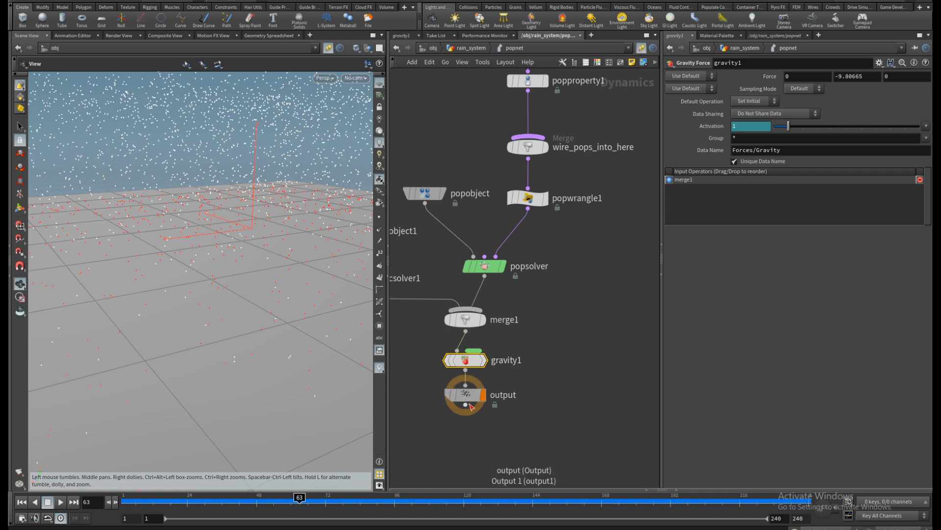
{"action": "left_click_drag", "start_coordinate": [465, 394], "coordinate": [466, 425]}
{"action": "left_click_drag", "start_coordinate": [465, 361], "coordinate": [465, 374]}
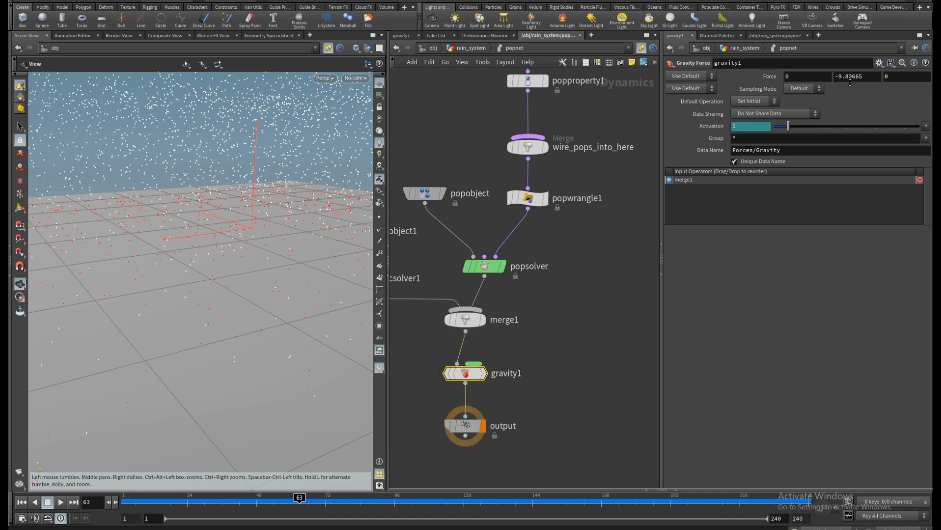
{"action": "left_click_drag", "start_coordinate": [842, 77], "coordinate": [872, 77]}
{"action": "type", "text": "2"}
{"action": "key", "text": "Return"}
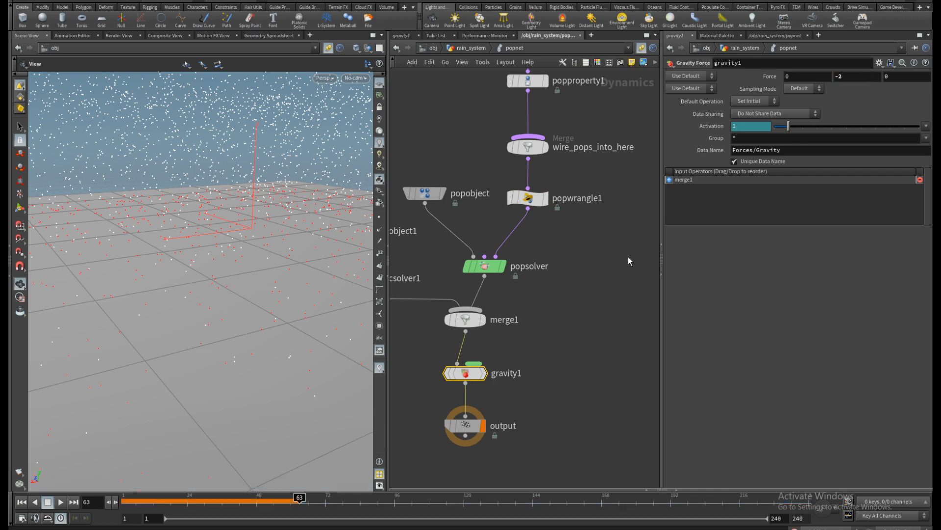
Step: Replay the simulation from the first frame with the weaker gravity, examine the bounces from another angle, and stop playback
{"action": "left_click", "coordinate": [22, 501]}
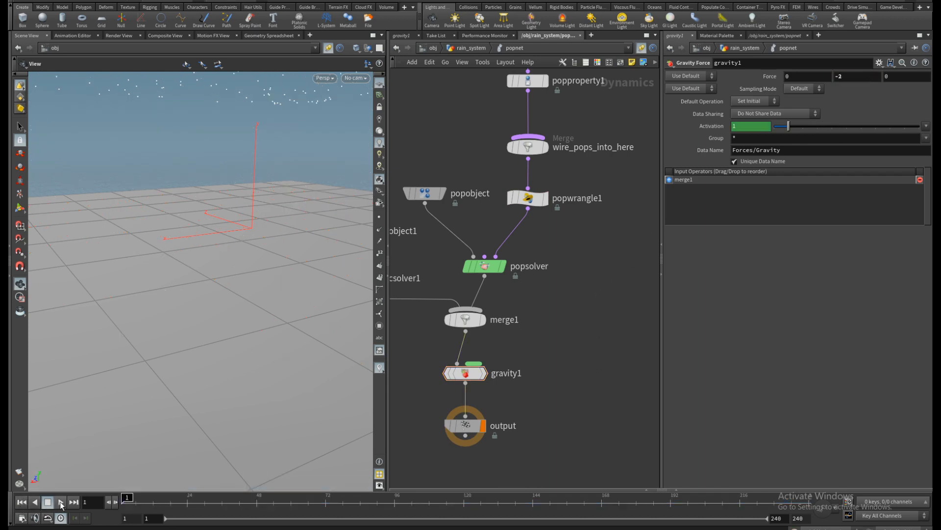
{"action": "left_click", "coordinate": [61, 502]}
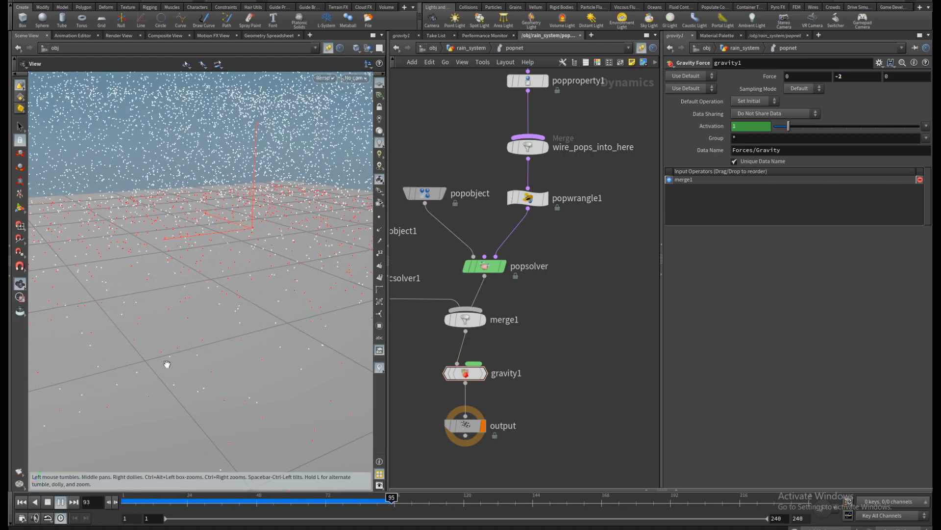
{"action": "mouse_move", "coordinate": [167, 364]}
{"action": "left_mouse_down"}
{"action": "mouse_move", "coordinate": [199, 343]}
{"action": "mouse_move", "coordinate": [175, 345]}
{"action": "mouse_move", "coordinate": [182, 359]}
{"action": "left_mouse_up"}
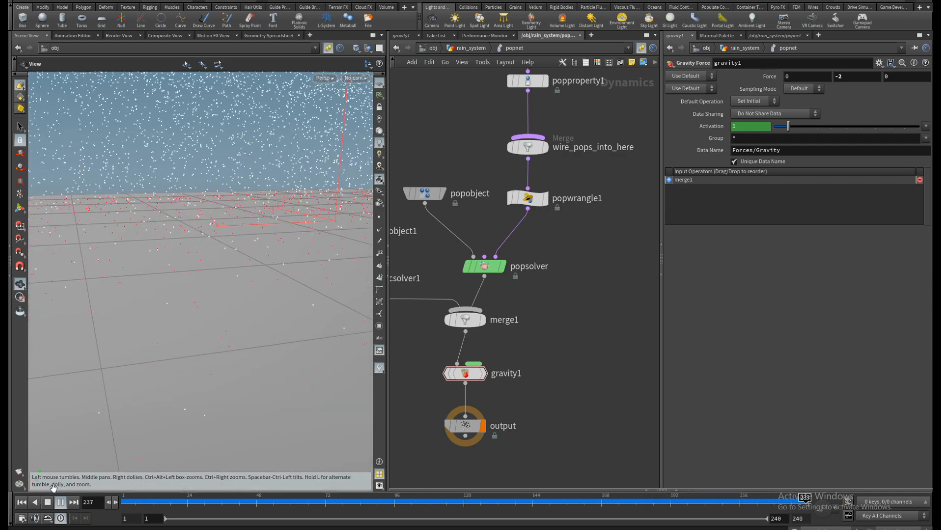
{"action": "left_click", "coordinate": [61, 501]}
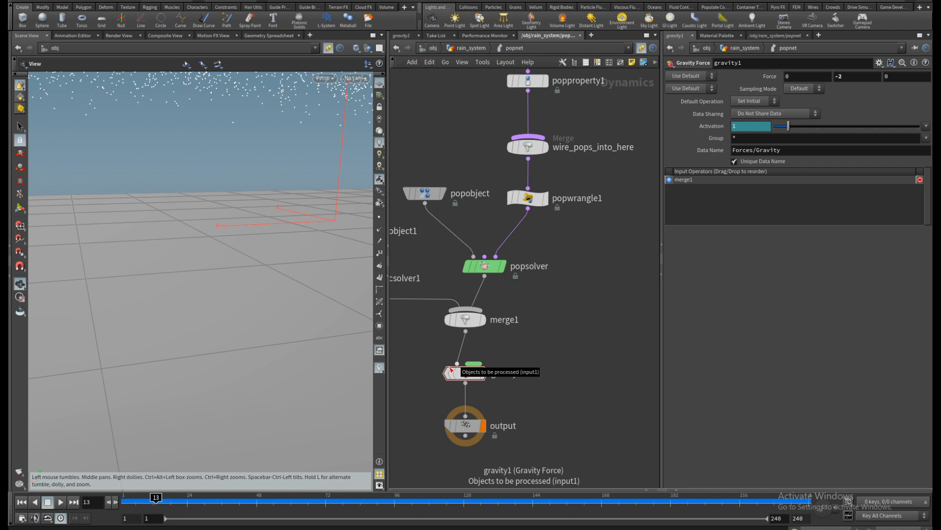
{"action": "left_click", "coordinate": [58, 504]}
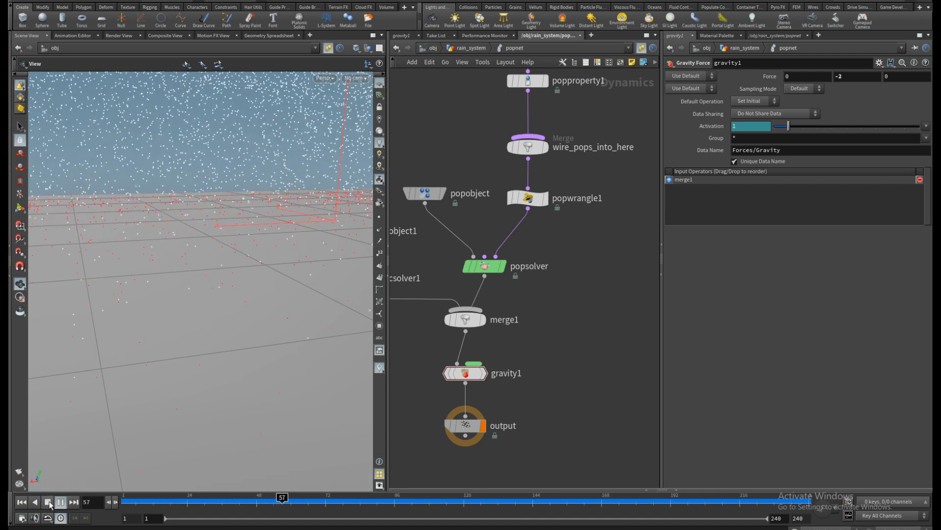
{"action": "left_click", "coordinate": [58, 504]}
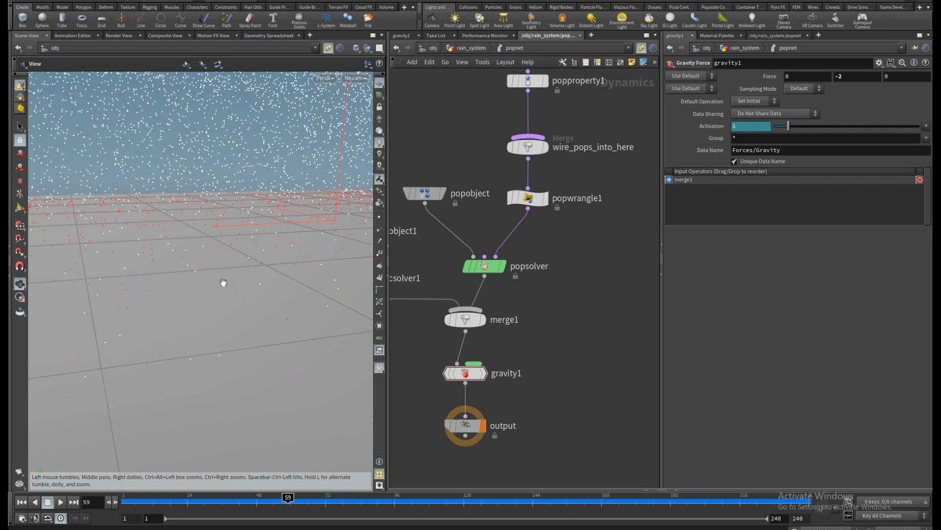
Step: Move source_first_input and popproperty1 together farther above wire_pops_into_here to make room in the chain
{"action": "middle_click_drag", "start_coordinate": [454, 130], "coordinate": [431, 241]}
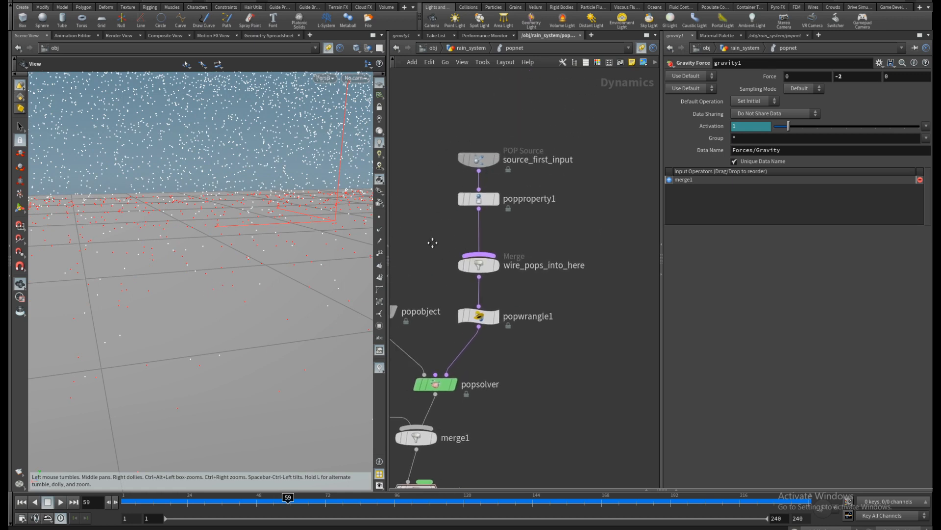
{"action": "middle_click_drag", "start_coordinate": [595, 235], "coordinate": [545, 235]}
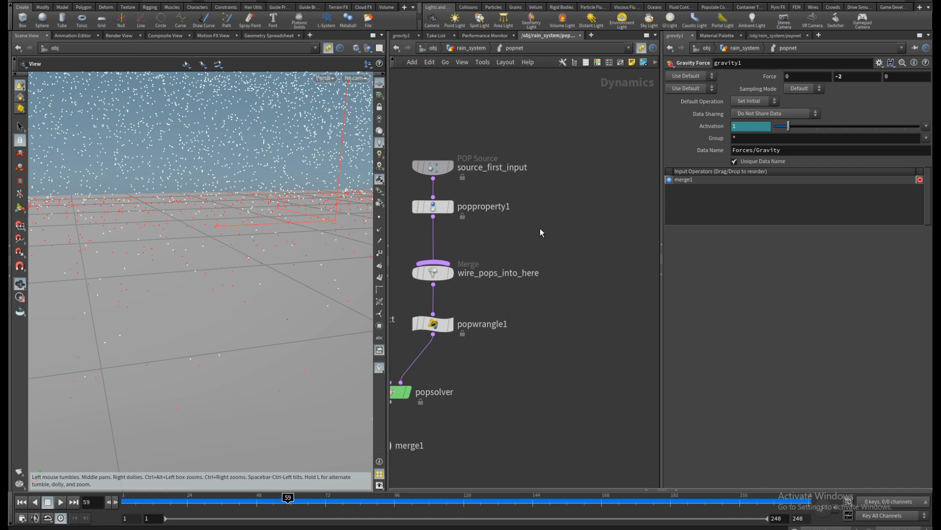
{"action": "left_click_drag", "start_coordinate": [542, 225], "coordinate": [431, 127]}
{"action": "left_click", "coordinate": [464, 203]}
{"action": "middle_click_drag", "start_coordinate": [455, 200], "coordinate": [477, 205]}
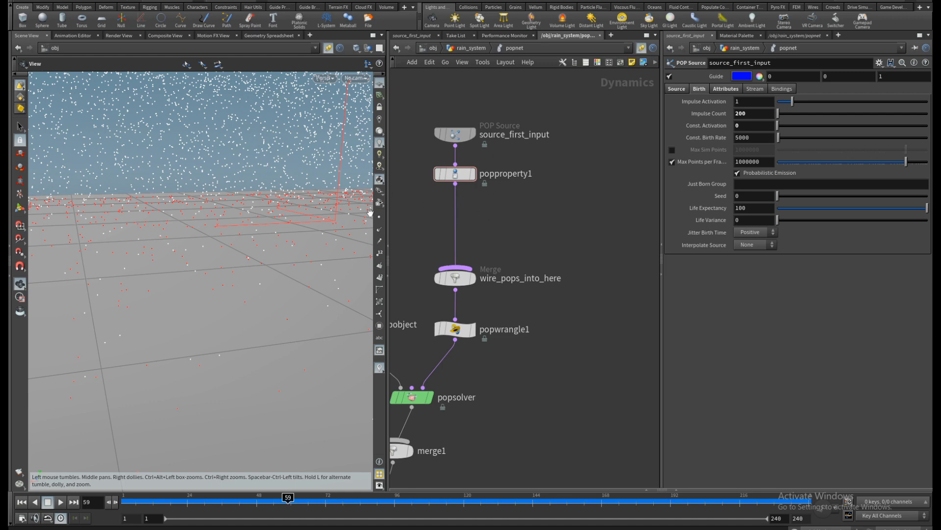
Step: Add an unconnected POP Replicate node beside the chain, between the heights of popproperty1 and wire_pops_into_here
{"action": "key", "text": "Tab"}
{"action": "type", "text": "poprepli"}
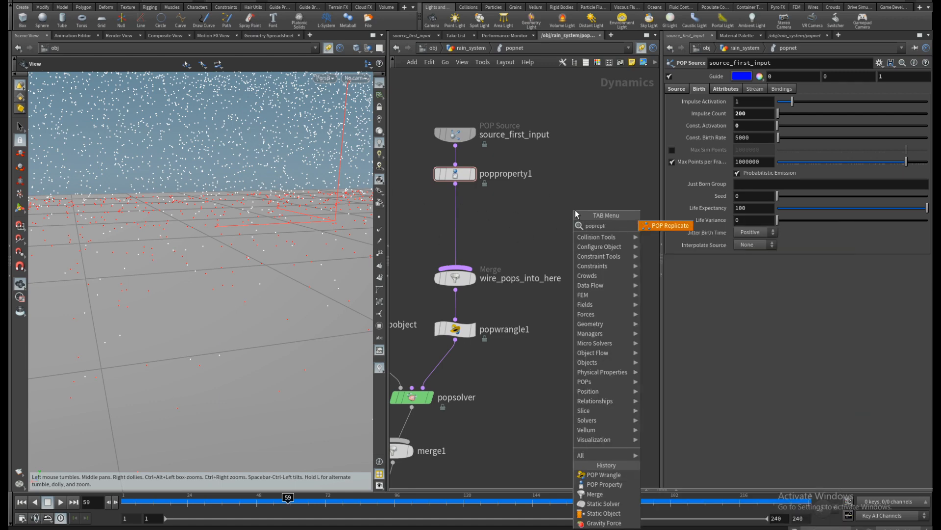
{"action": "key", "text": "Return"}
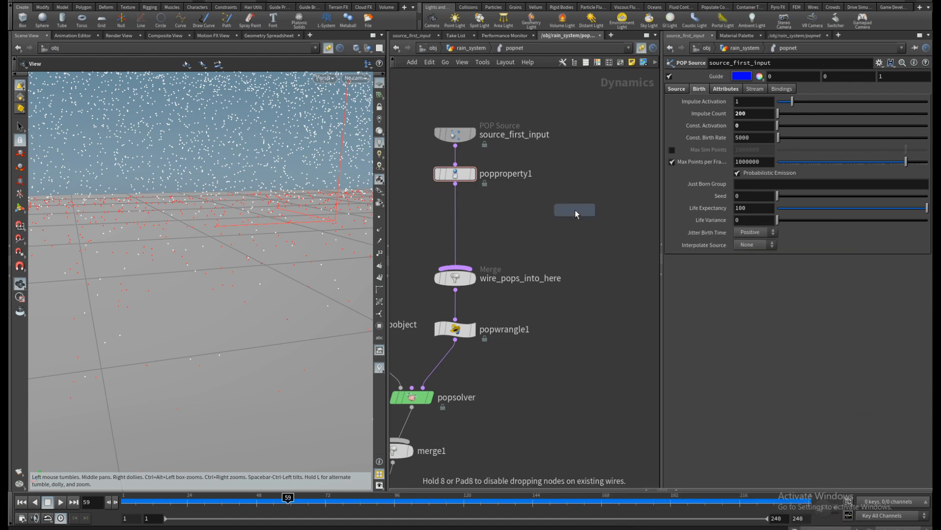
{"action": "left_click", "coordinate": [575, 210]}
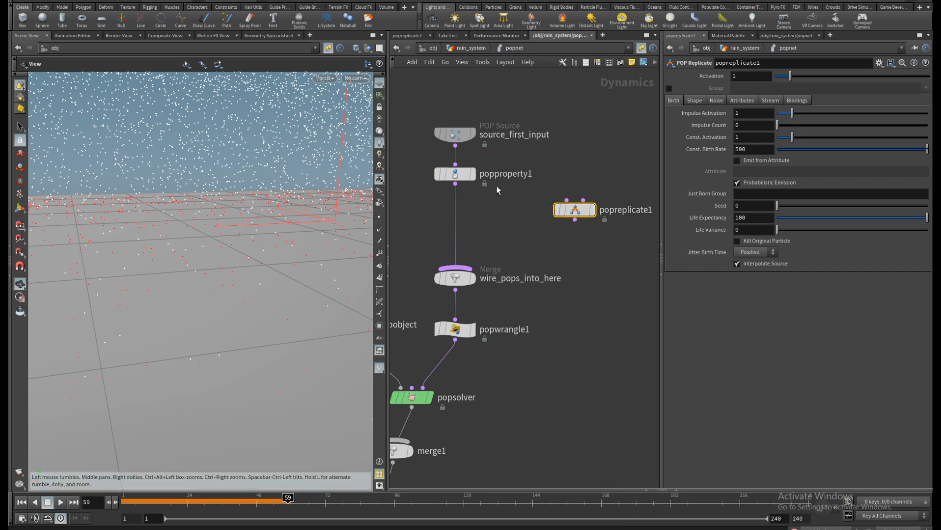
{"action": "left_click_drag", "start_coordinate": [575, 219], "coordinate": [575, 227]}
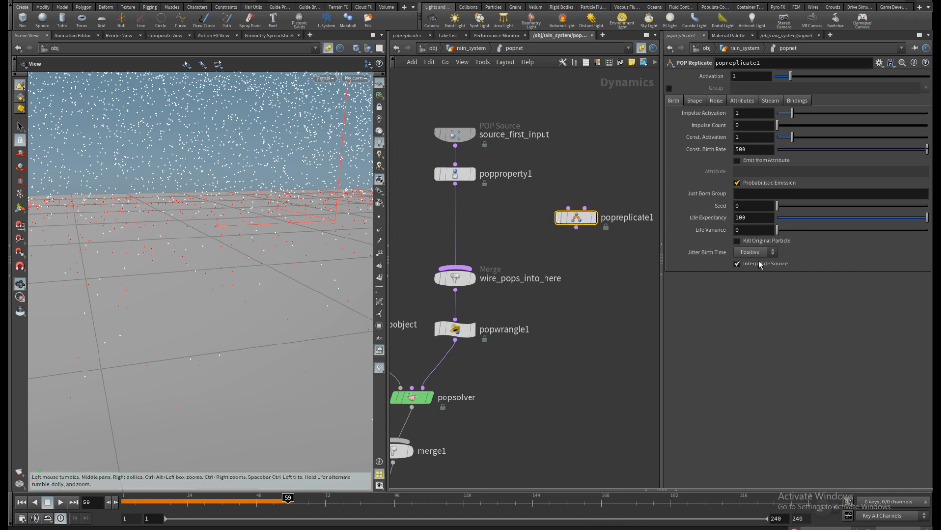
Step: Configure popreplicate1's birth settings with Const. Activation 0, Impulse Count 40 and Emit from Attribute enabled
{"action": "left_click", "coordinate": [461, 139]}
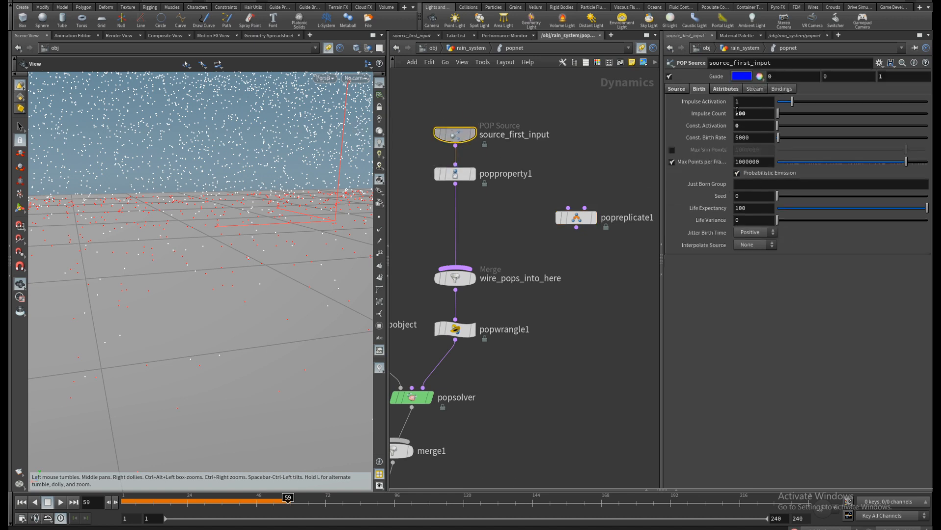
{"action": "left_click", "coordinate": [573, 219]}
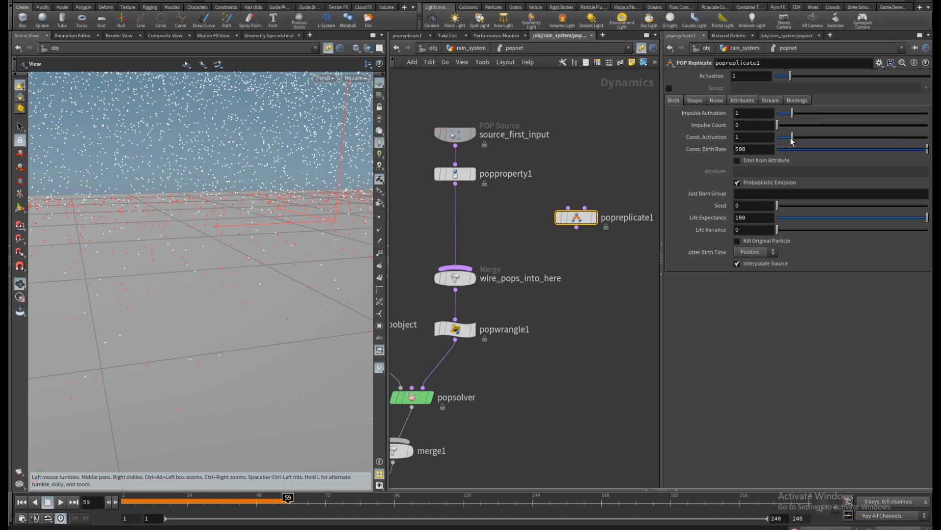
{"action": "left_click_drag", "start_coordinate": [793, 141], "coordinate": [683, 125]}
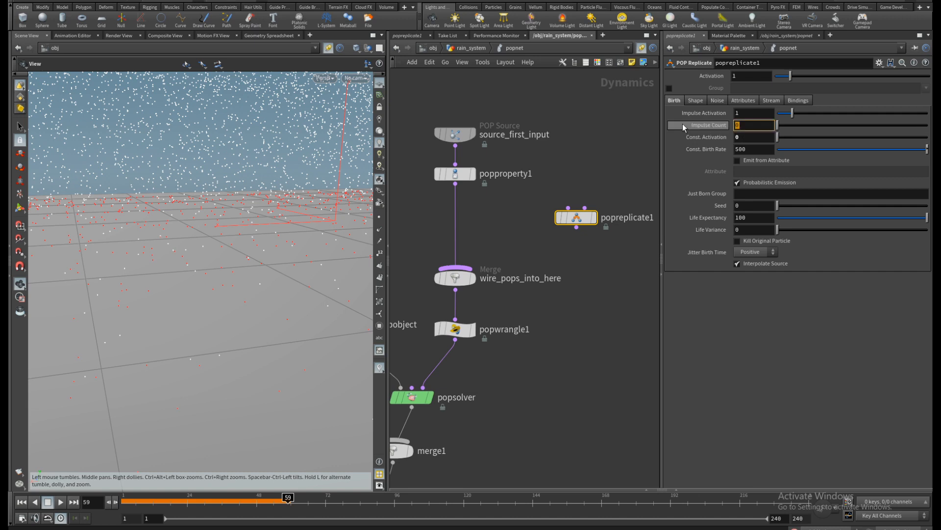
{"action": "type", "text": "40"}
{"action": "key", "text": "Return"}
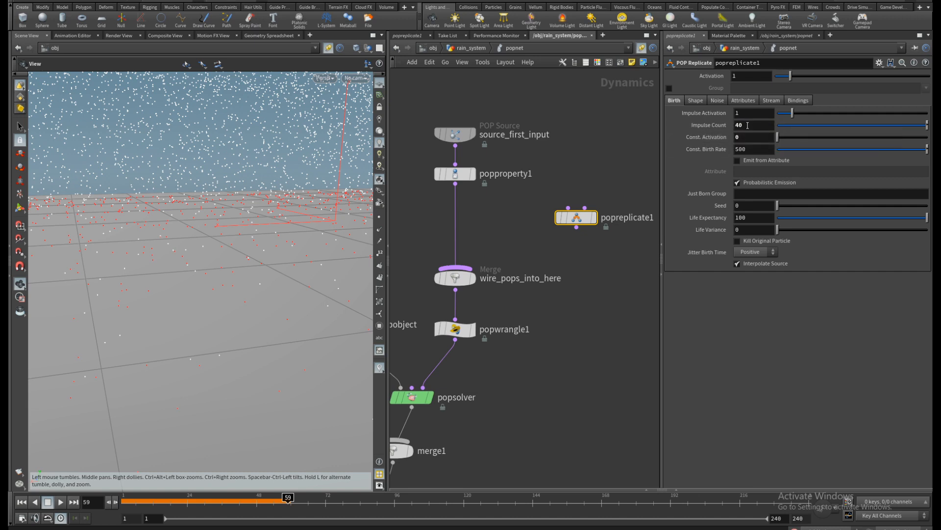
{"action": "left_click_drag", "start_coordinate": [577, 218], "coordinate": [577, 226]}
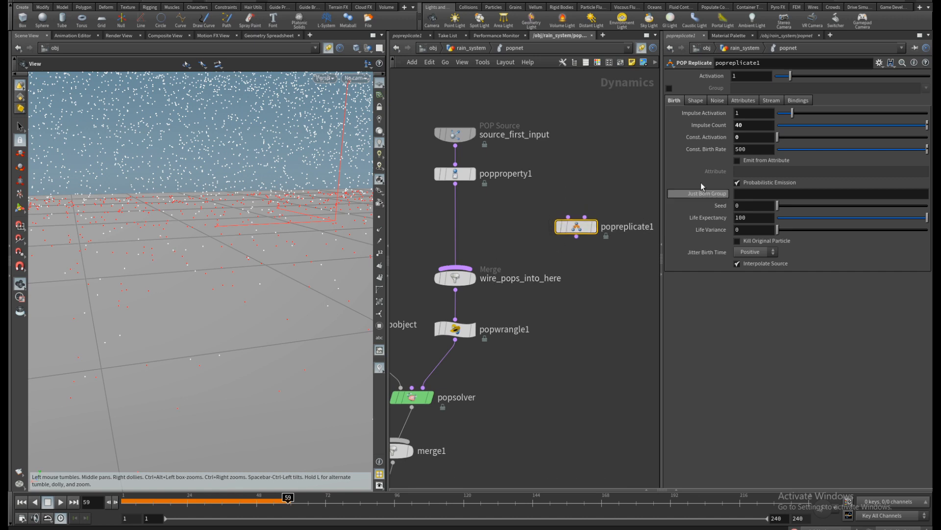
{"action": "left_click", "coordinate": [738, 161]}
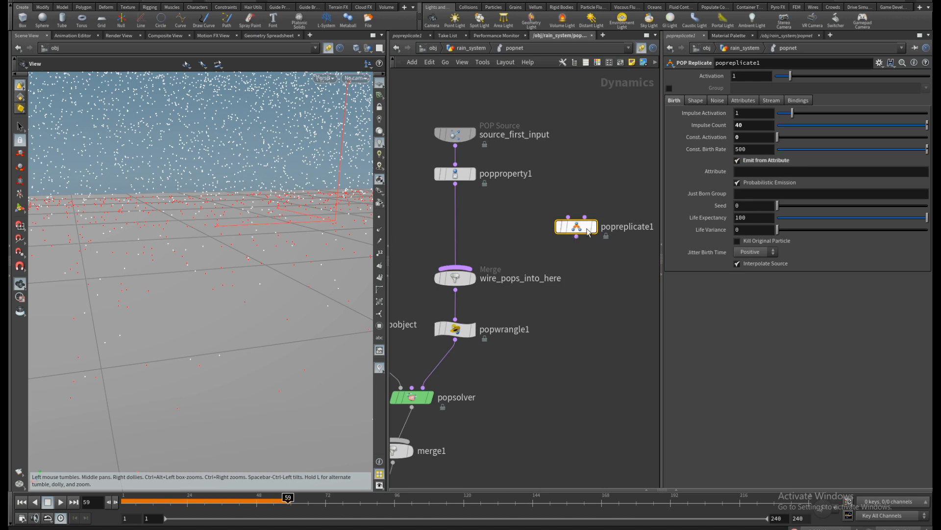
Step: Shift source_first_input and popproperty1 upward again to widen the gap above wire_pops_into_here
{"action": "left_click", "coordinate": [746, 171]}
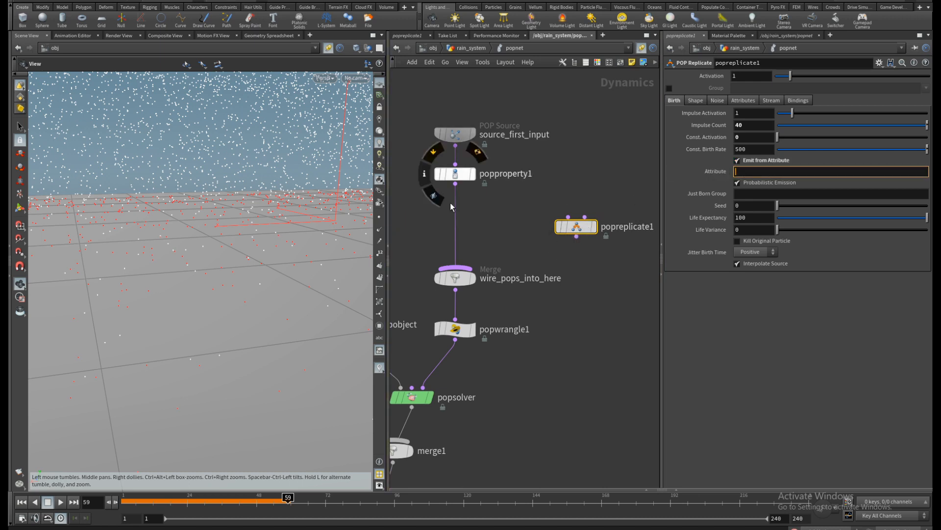
{"action": "left_click_drag", "start_coordinate": [415, 98], "coordinate": [500, 215]}
{"action": "left_click_drag", "start_coordinate": [459, 177], "coordinate": [459, 148]}
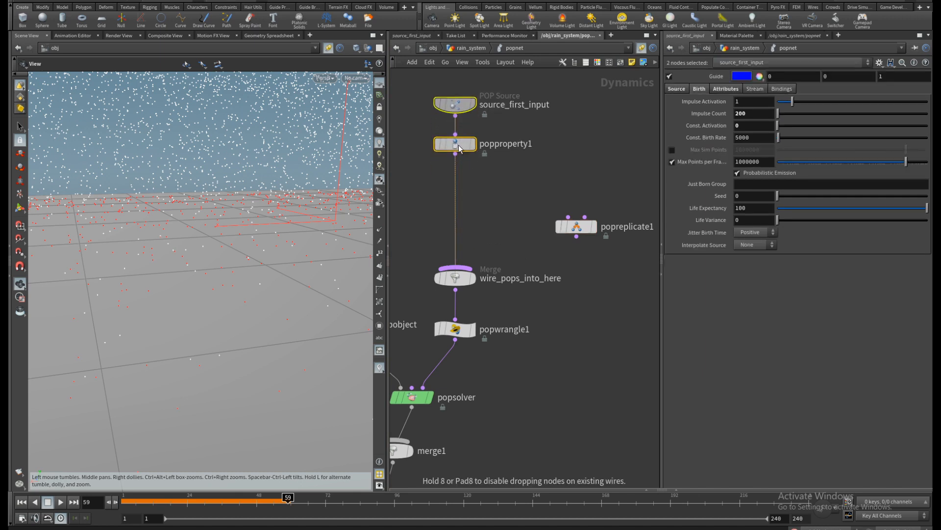
Step: Insert a POP Wrangle node between popproperty1 and wire_pops_into_here, aligned with the chain just below popproperty1
{"action": "left_click", "coordinate": [459, 168]}
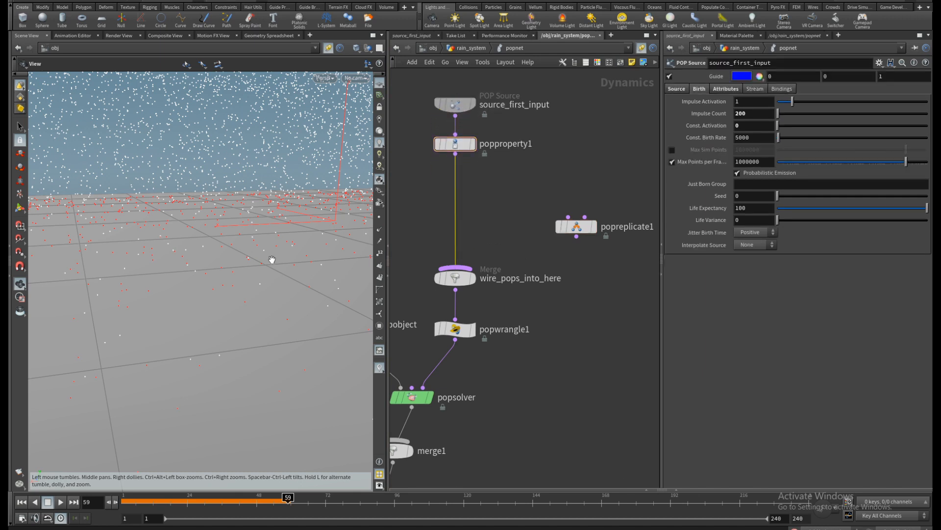
{"action": "key", "text": "Tab"}
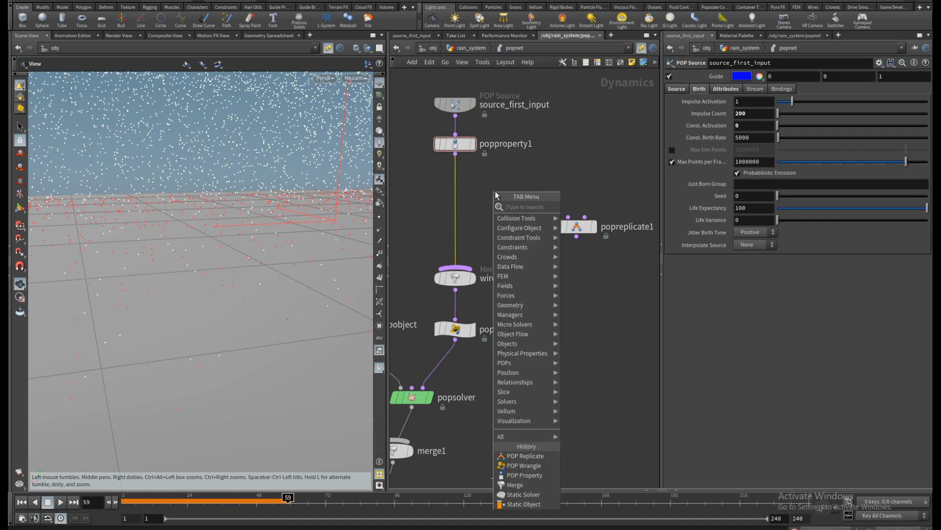
{"action": "type", "text": "popwr"}
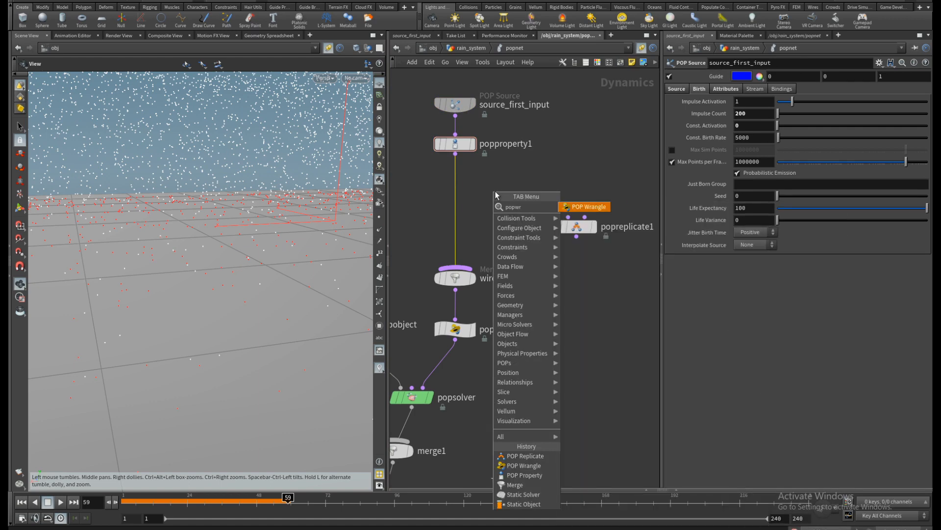
{"action": "key", "text": "Return"}
{"action": "left_click", "coordinate": [497, 195]}
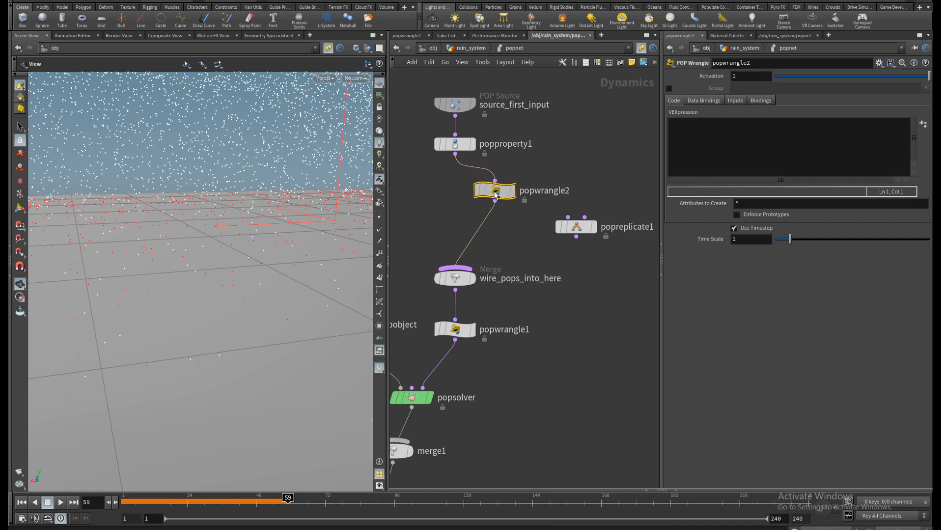
{"action": "left_click_drag", "start_coordinate": [495, 191], "coordinate": [459, 185]}
{"action": "left_click", "coordinate": [743, 135]}
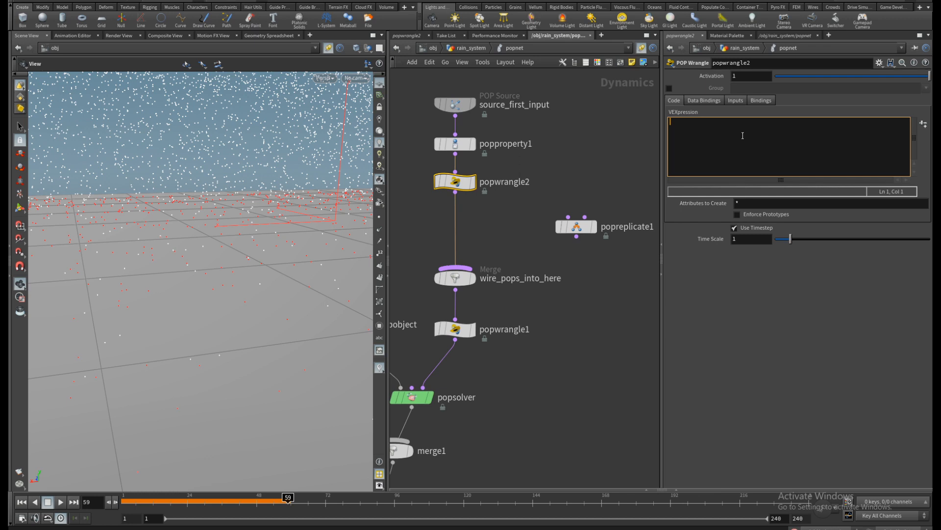
{"action": "type", "text": "@splash = 0;"}
{"action": "left_click", "coordinate": [635, 158]}
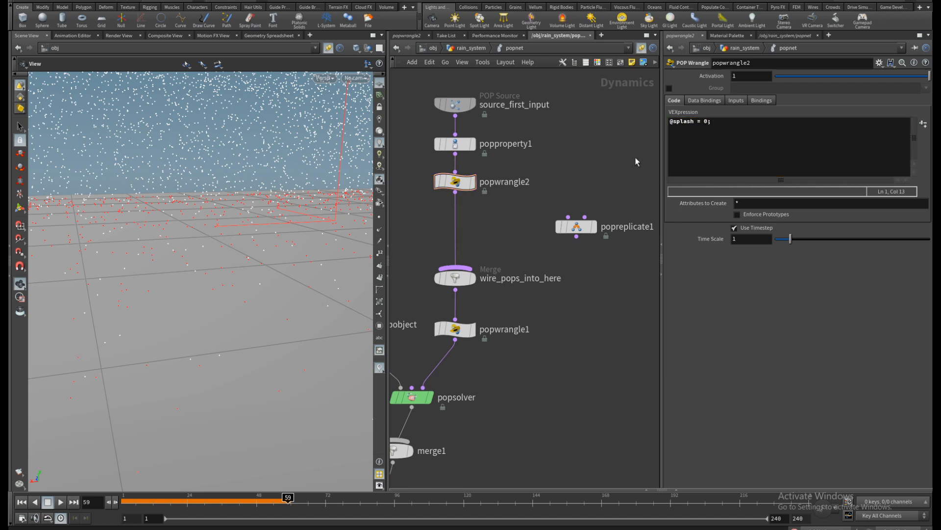
{"action": "left_click", "coordinate": [716, 122]}
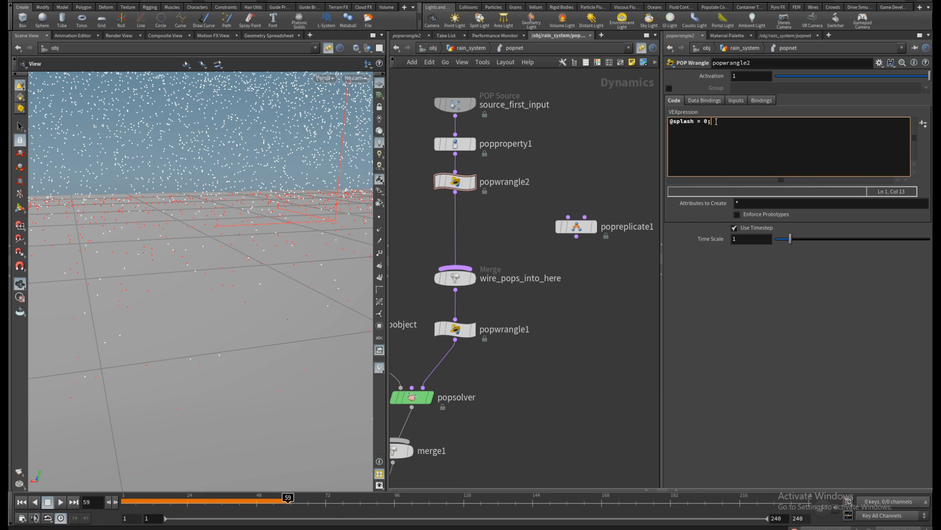
{"action": "key", "text": "Return"}
{"action": "type", "text": "if(@hit"}
{"action": "type", "text": "total == 1"}
{"action": "key", "text": "Print"}
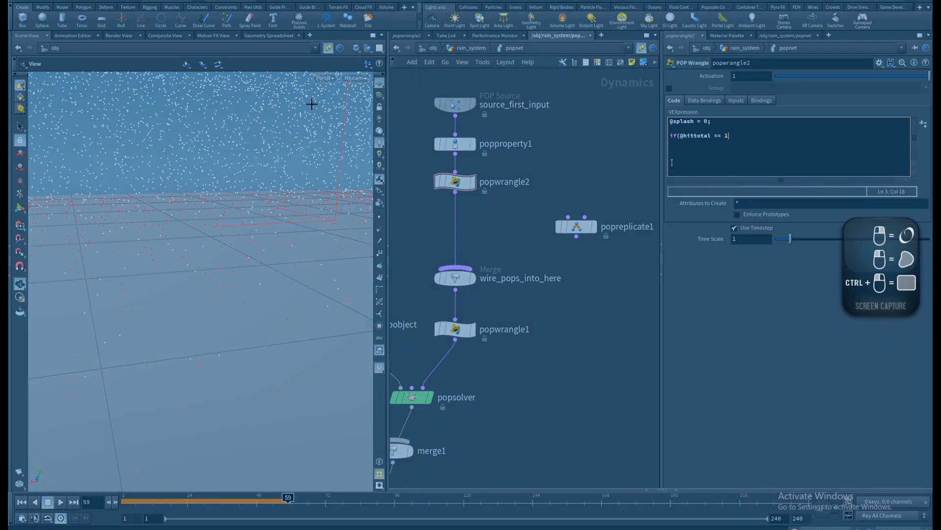
{"action": "mouse_move", "coordinate": [405, 116]}
{"action": "left_mouse_down"}
{"action": "mouse_move", "coordinate": [444, 113]}
{"action": "mouse_move", "coordinate": [445, 93]}
{"action": "left_mouse_up"}
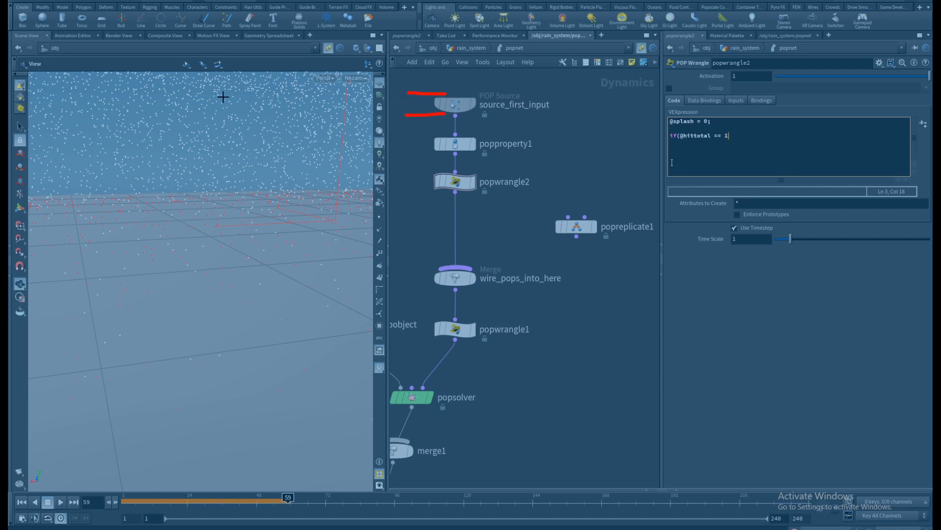
{"action": "mouse_move", "coordinate": [224, 92]}
{"action": "left_mouse_down"}
{"action": "mouse_move", "coordinate": [225, 101]}
{"action": "mouse_move", "coordinate": [211, 78]}
{"action": "mouse_move", "coordinate": [238, 102]}
{"action": "mouse_move", "coordinate": [260, 63]}
{"action": "mouse_move", "coordinate": [265, 90]}
{"action": "left_mouse_up"}
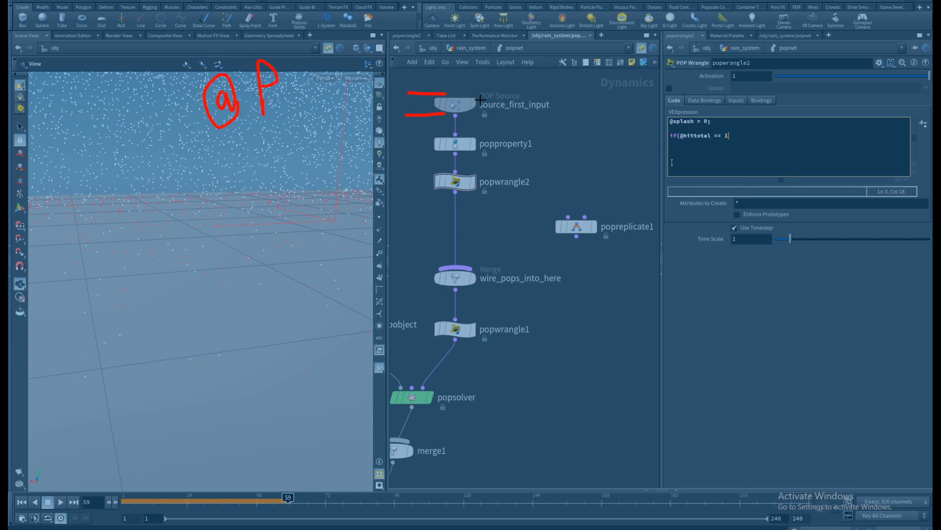
{"action": "mouse_move", "coordinate": [483, 100]}
{"action": "left_mouse_down"}
{"action": "mouse_move", "coordinate": [556, 113]}
{"action": "mouse_move", "coordinate": [581, 136]}
{"action": "mouse_move", "coordinate": [612, 67]}
{"action": "mouse_move", "coordinate": [614, 109]}
{"action": "left_mouse_up"}
{"action": "mouse_move", "coordinate": [492, 49]}
{"action": "left_mouse_down"}
{"action": "mouse_move", "coordinate": [483, 50]}
{"action": "mouse_move", "coordinate": [472, 111]}
{"action": "mouse_move", "coordinate": [489, 147]}
{"action": "left_mouse_up"}
{"action": "mouse_move", "coordinate": [621, 40]}
{"action": "left_mouse_down"}
{"action": "mouse_move", "coordinate": [641, 83]}
{"action": "mouse_move", "coordinate": [617, 145]}
{"action": "left_mouse_up"}
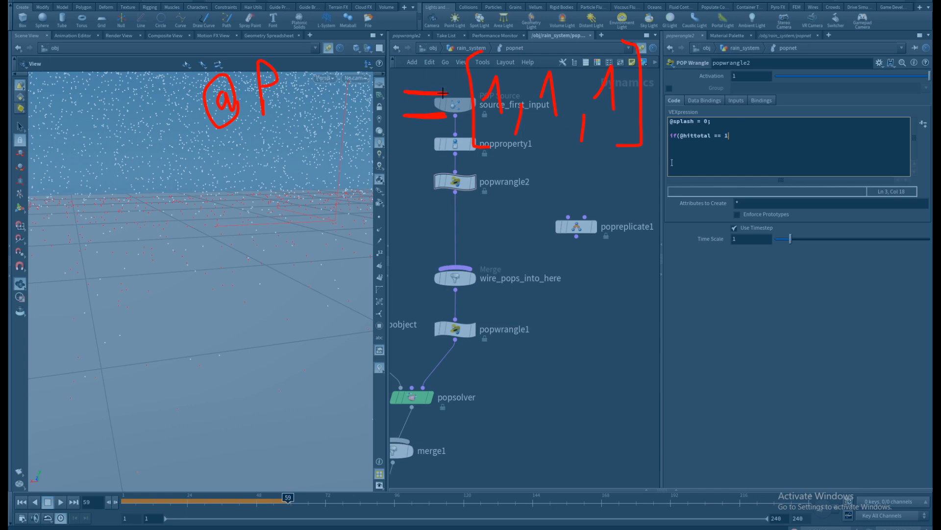
{"action": "mouse_move", "coordinate": [380, 225]}
{"action": "left_mouse_down"}
{"action": "mouse_move", "coordinate": [401, 227]}
{"action": "mouse_move", "coordinate": [395, 244]}
{"action": "mouse_move", "coordinate": [436, 227]}
{"action": "mouse_move", "coordinate": [437, 244]}
{"action": "left_mouse_up"}
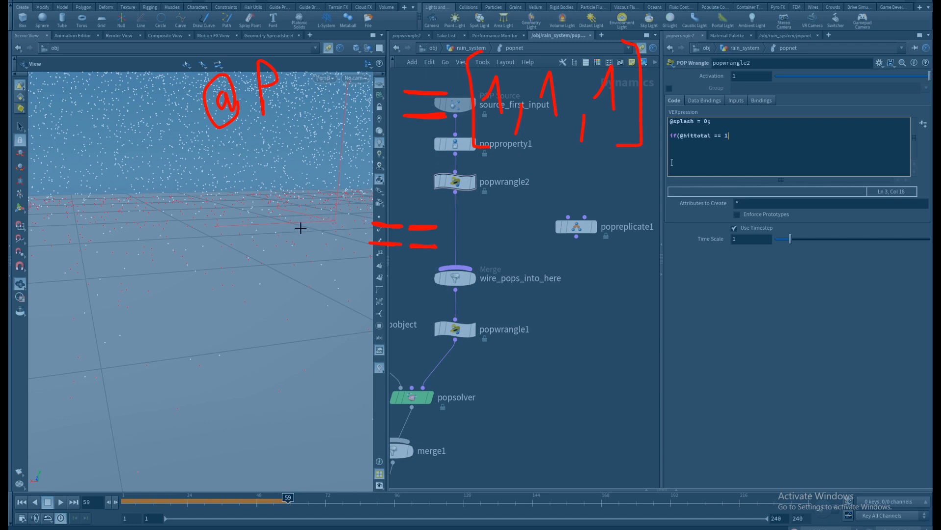
{"action": "left_click_drag", "start_coordinate": [282, 210], "coordinate": [314, 248]}
{"action": "left_click_drag", "start_coordinate": [312, 212], "coordinate": [278, 247]}
{"action": "mouse_move", "coordinate": [505, 284]}
{"action": "left_mouse_down"}
{"action": "mouse_move", "coordinate": [494, 259]}
{"action": "mouse_move", "coordinate": [533, 228]}
{"action": "left_mouse_up"}
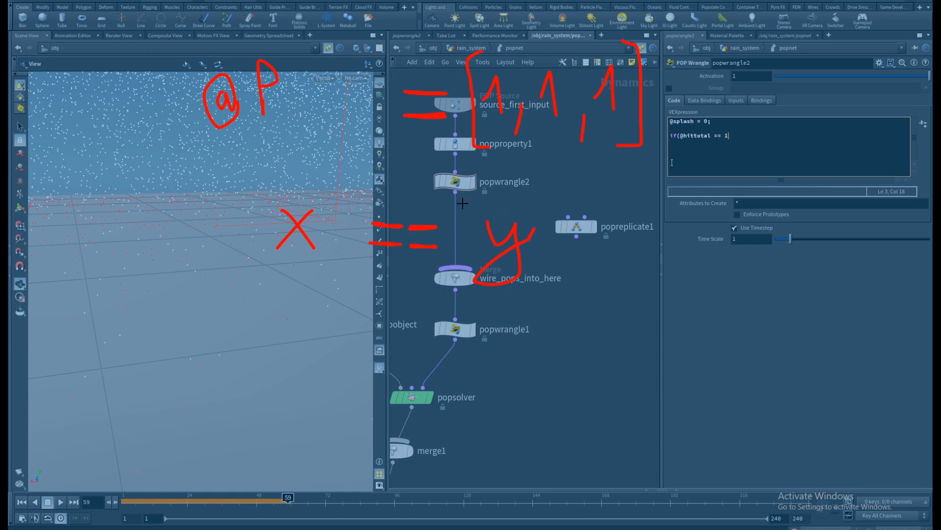
{"action": "key", "text": "Escape"}
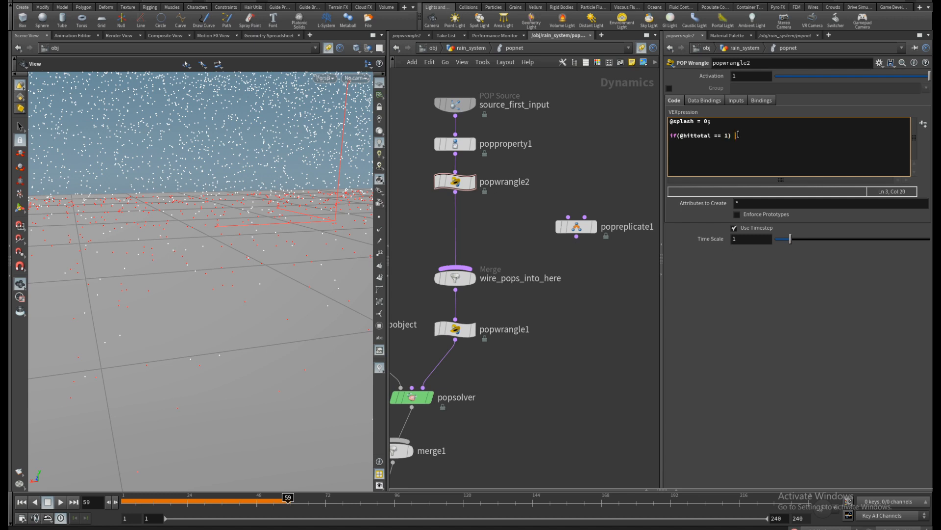
{"action": "type", "text": "@splas"}
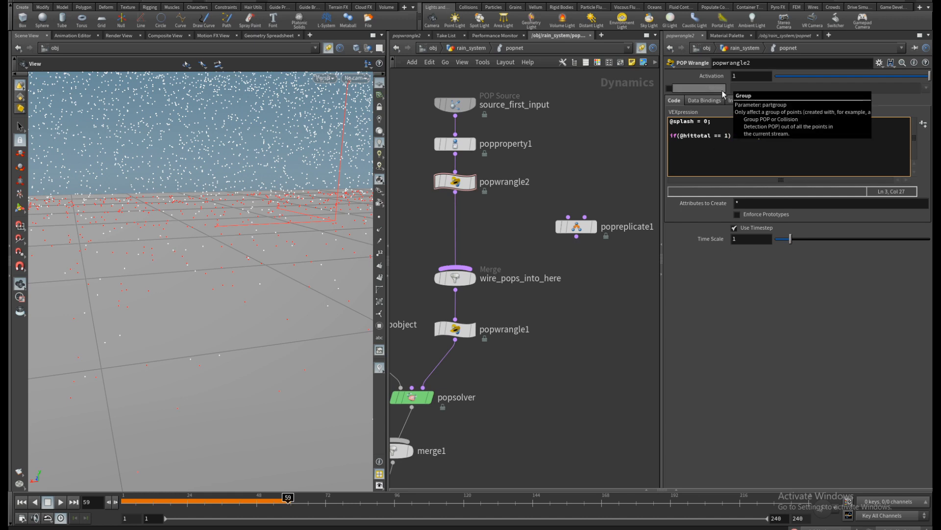
{"action": "type", "text": "h = 1;"}
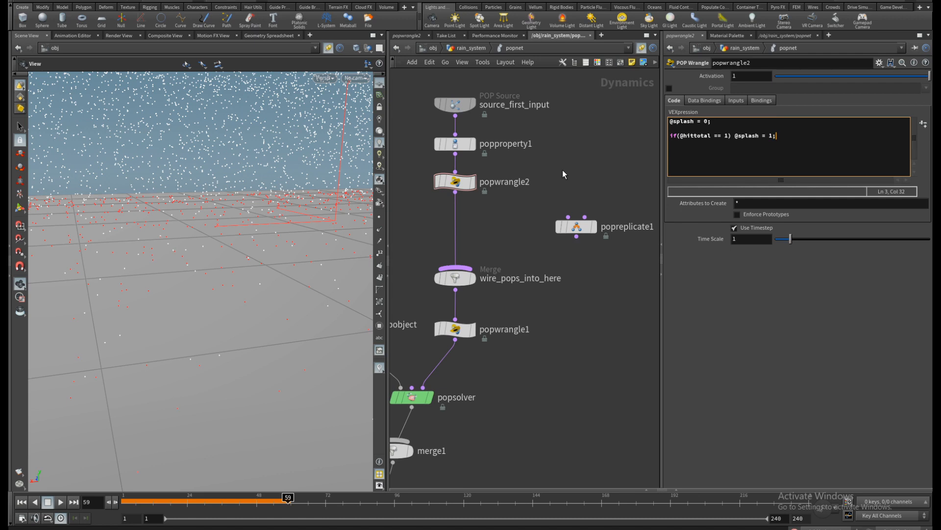
{"action": "left_click", "coordinate": [576, 165]}
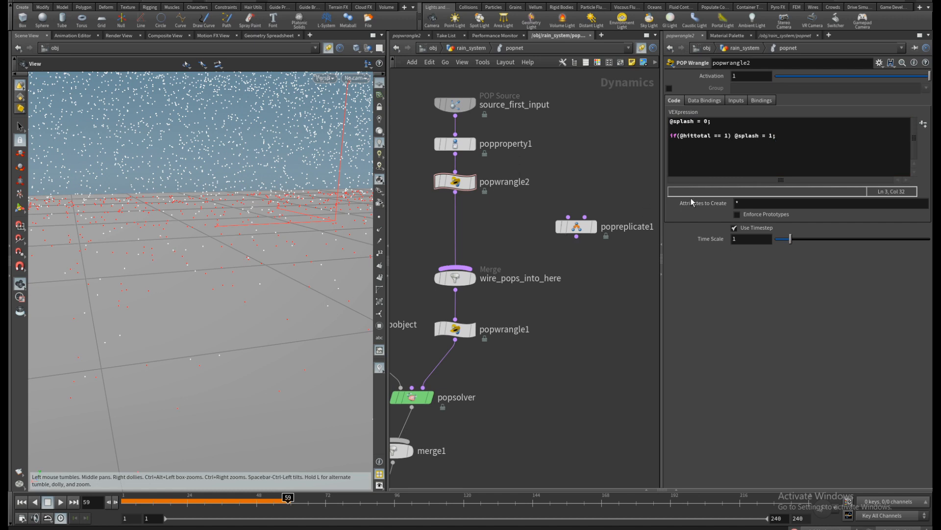
Step: Set popreplicate1's emission Attribute to splash
{"action": "middle_click_drag", "start_coordinate": [562, 185], "coordinate": [531, 189]}
{"action": "left_click", "coordinate": [545, 230]}
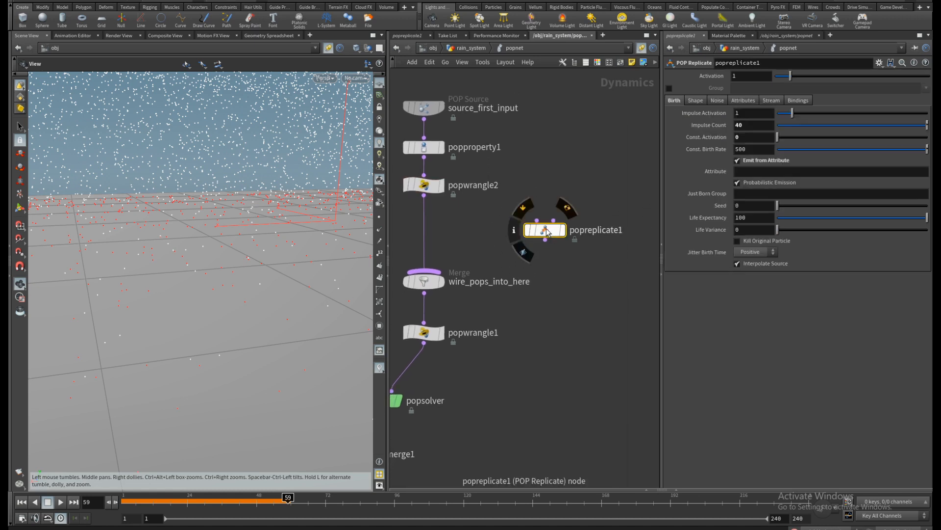
{"action": "left_click", "coordinate": [760, 171]}
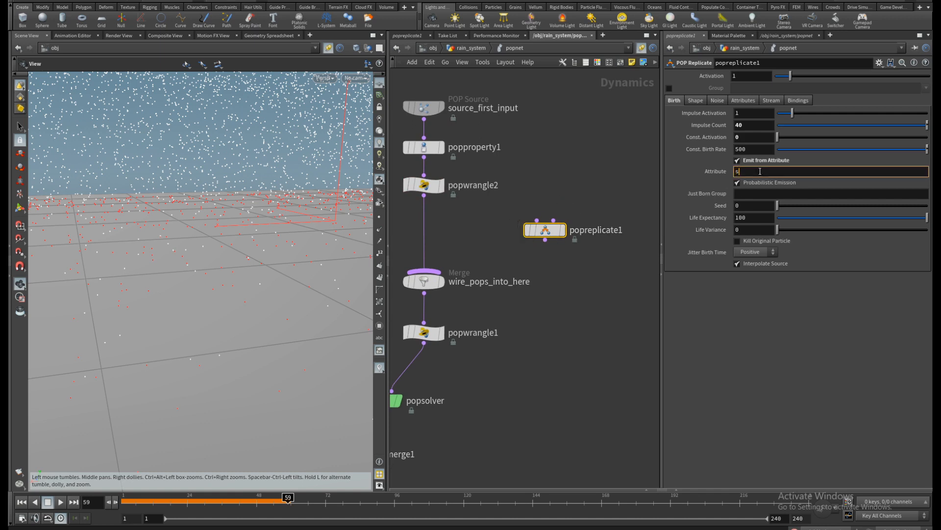
{"action": "key", "text": "Return"}
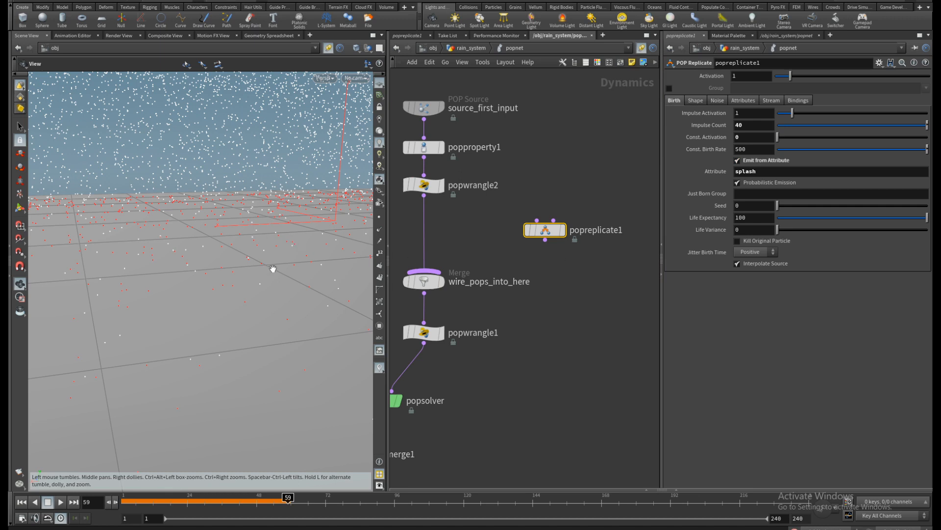
Step: Try the Point emission shape on popreplicate1 and return it to Sphere
{"action": "left_click", "coordinate": [688, 101]}
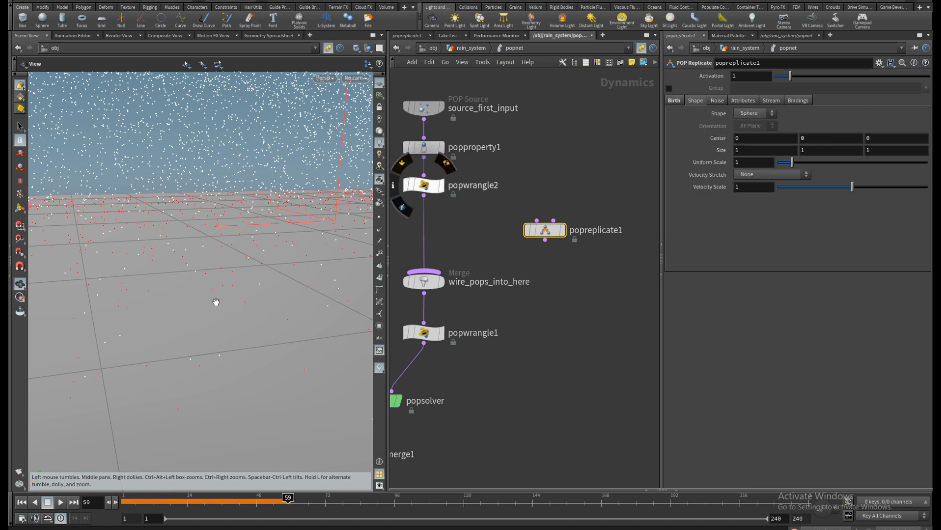
{"action": "left_click", "coordinate": [750, 114]}
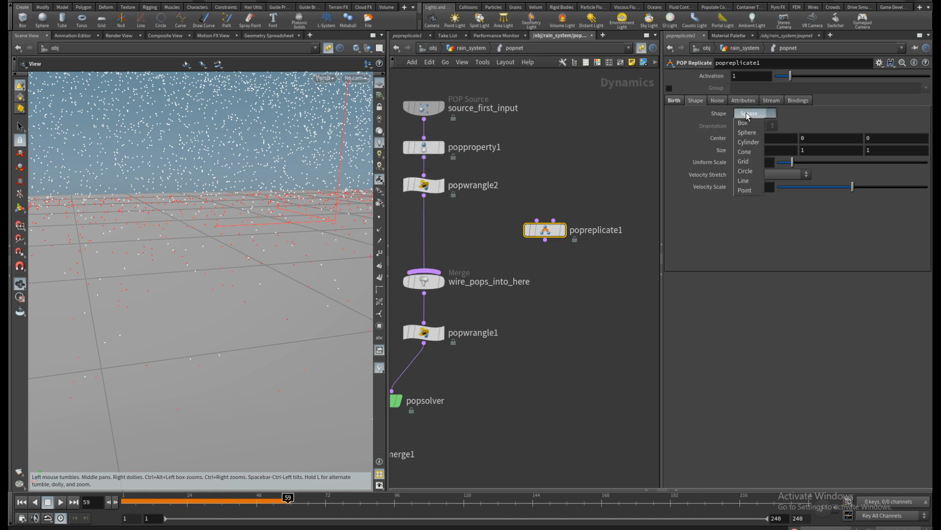
{"action": "left_click", "coordinate": [746, 190]}
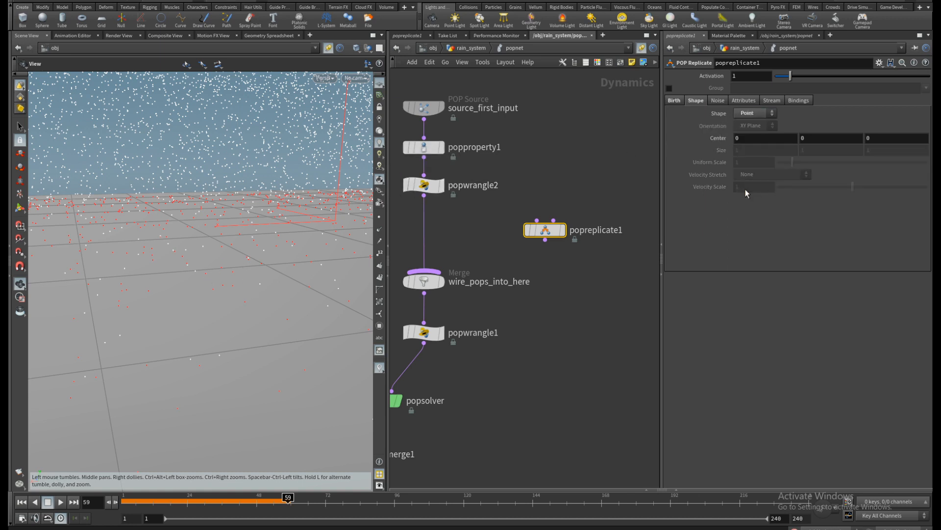
{"action": "left_click", "coordinate": [754, 113]}
{"action": "left_click", "coordinate": [747, 135]}
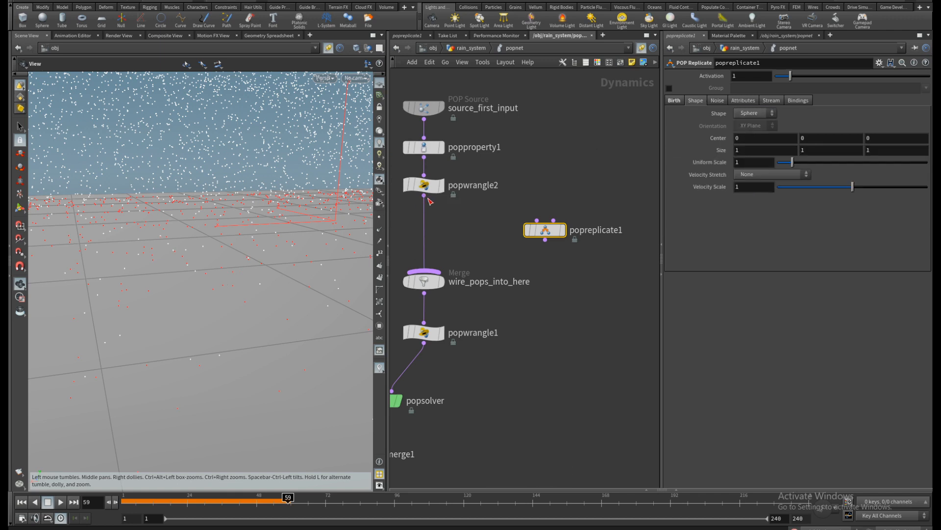
Step: Wire popwrangle2 into popreplicate1's second input and popreplicate1 into wire_pops_into_here, and play the simulation from the first frame
{"action": "left_click_drag", "start_coordinate": [424, 197], "coordinate": [434, 285]}
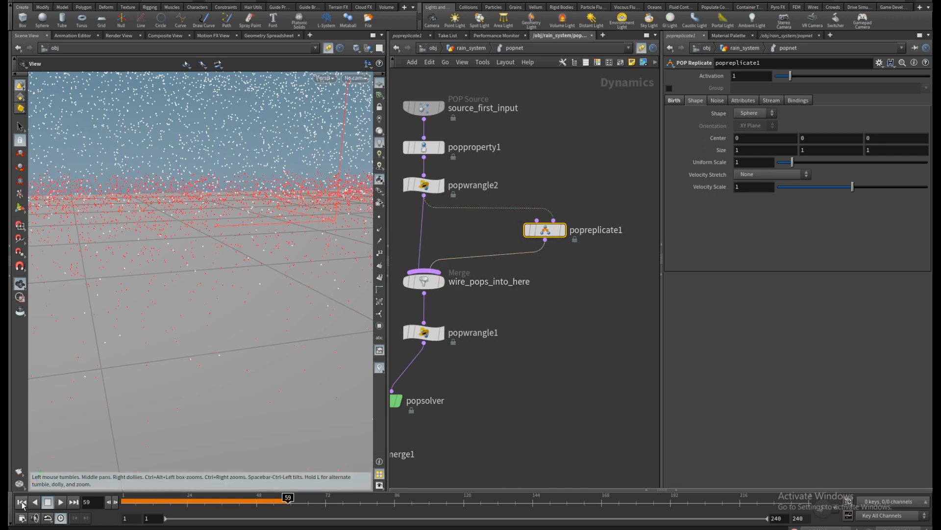
{"action": "left_click", "coordinate": [22, 502]}
{"action": "left_click", "coordinate": [59, 503]}
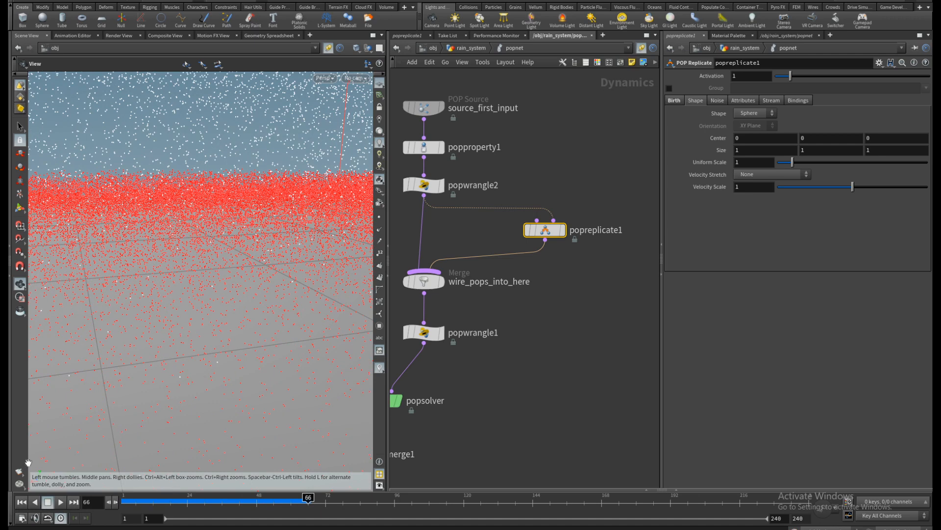
{"action": "left_click", "coordinate": [22, 501]}
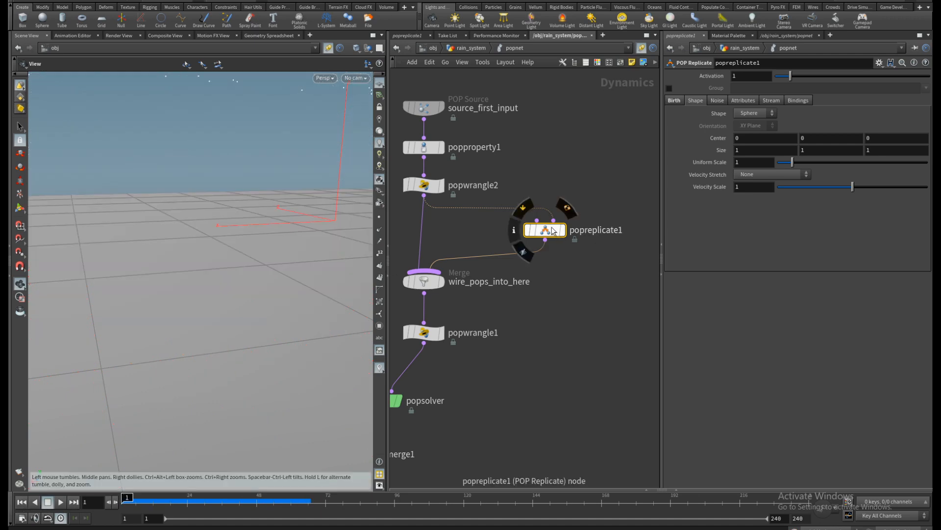
Step: Set popreplicate1's Shape to Point and play the simulation from the first frame, stopping shortly after the first impacts
{"action": "left_click", "coordinate": [755, 113]}
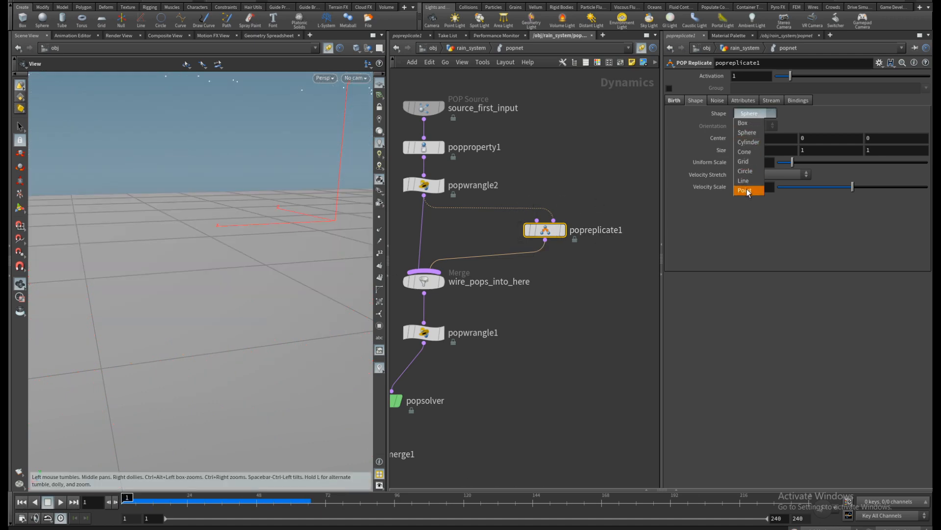
{"action": "left_click", "coordinate": [749, 188]}
{"action": "left_click", "coordinate": [61, 502]}
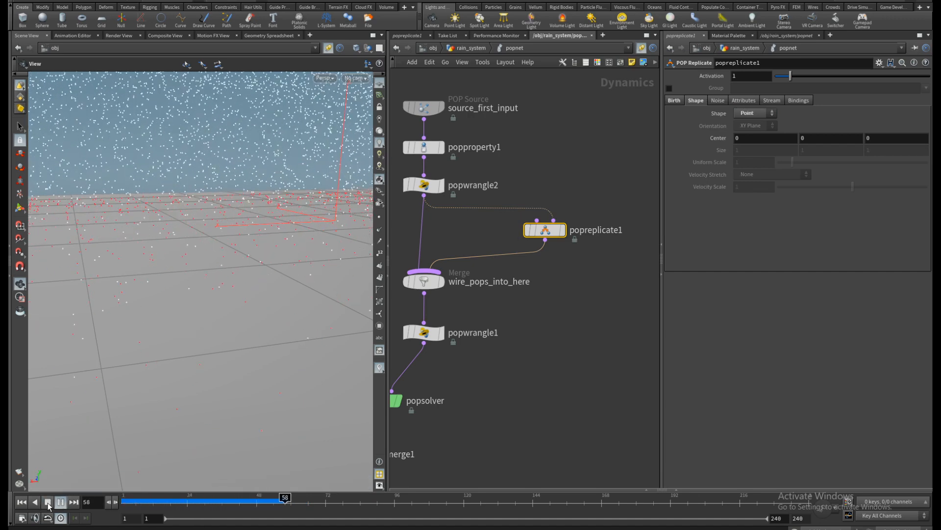
{"action": "left_click", "coordinate": [48, 502]}
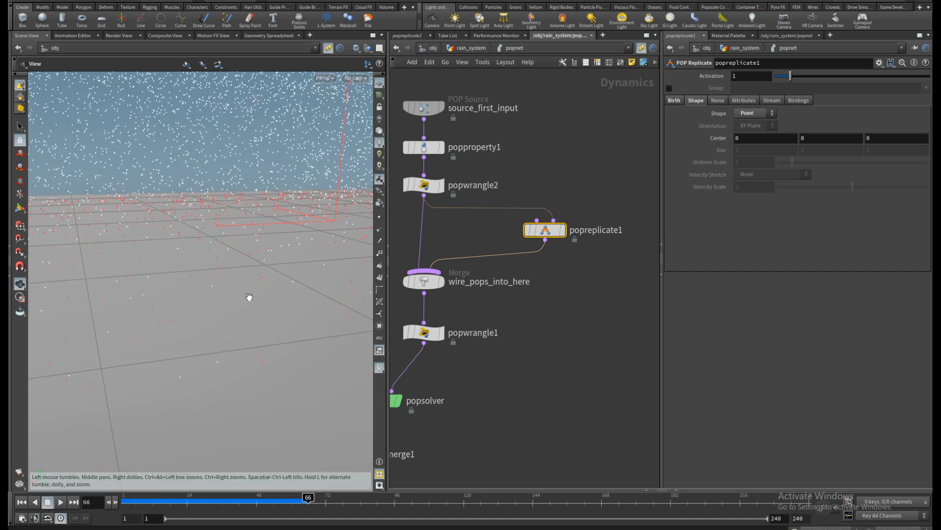
Step: Increase the viewport's particle Point Size to 4.81 pixels in the display options
{"action": "key", "text": "d"}
{"action": "left_click", "coordinate": [134, 248]}
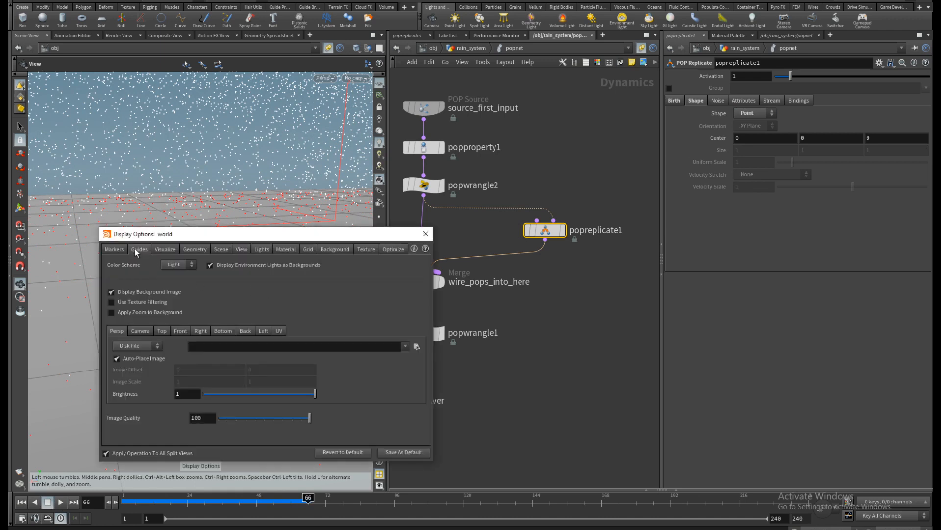
{"action": "left_click", "coordinate": [194, 249]}
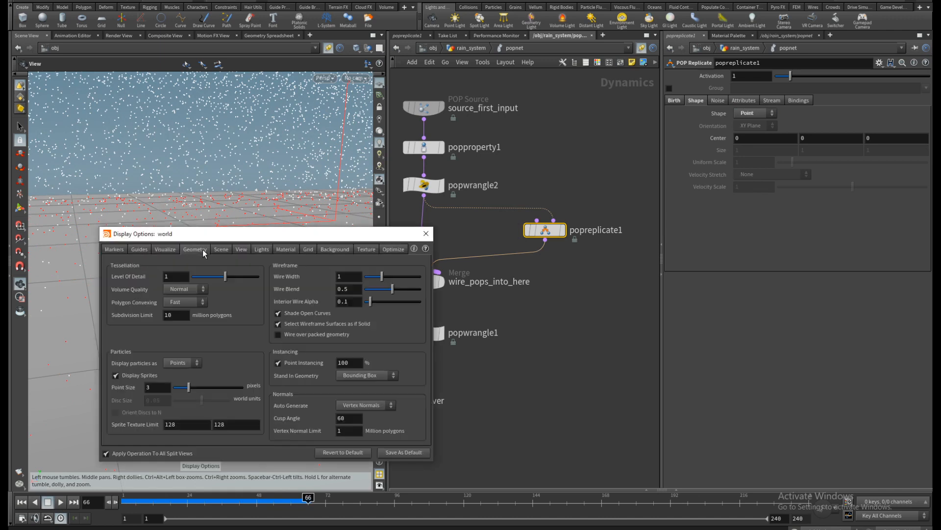
{"action": "left_click_drag", "start_coordinate": [188, 387], "coordinate": [203, 387]}
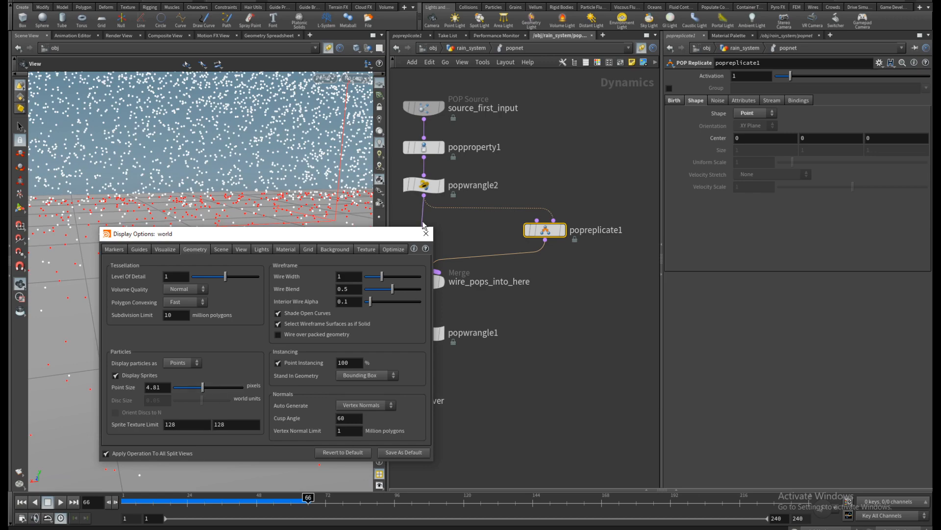
Step: Close the display options and continue playing the rain simulation to examine the enlarged particles
{"action": "left_click", "coordinate": [426, 238]}
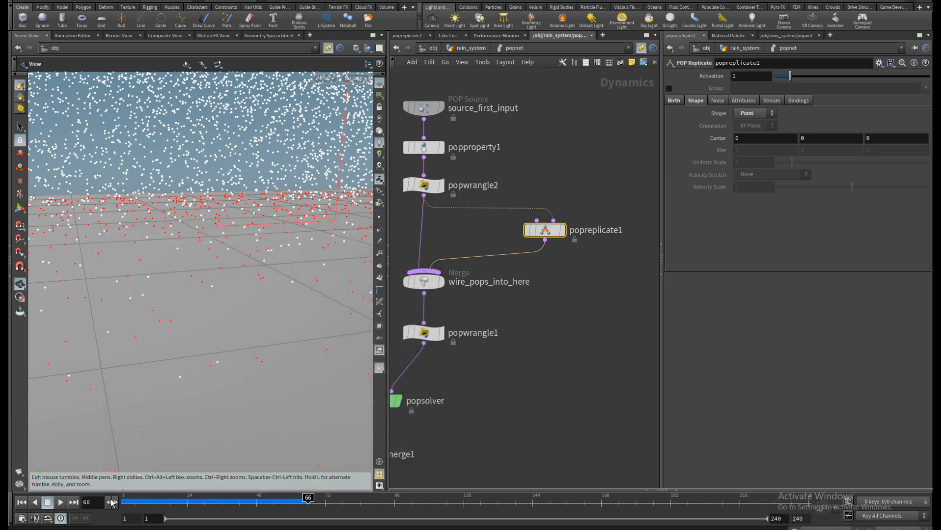
{"action": "left_click", "coordinate": [61, 504]}
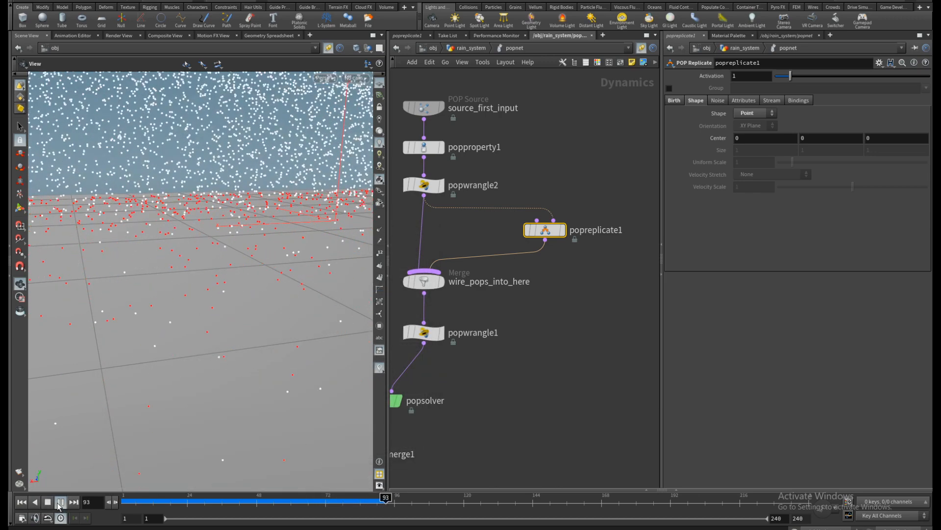
Step: Set popreplicate1's Initial Velocity to Add to inherited velocity
{"action": "left_click", "coordinate": [674, 101]}
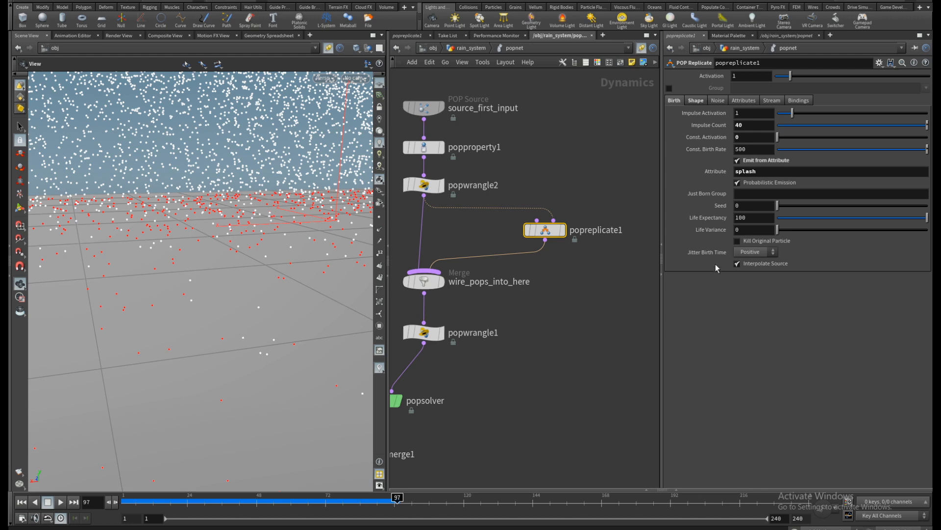
{"action": "left_click", "coordinate": [744, 100]}
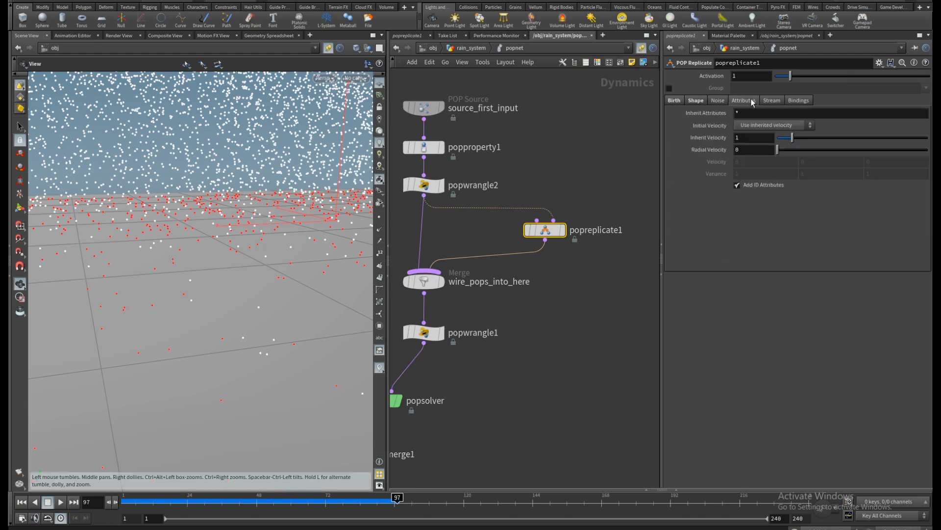
{"action": "left_click", "coordinate": [755, 126]}
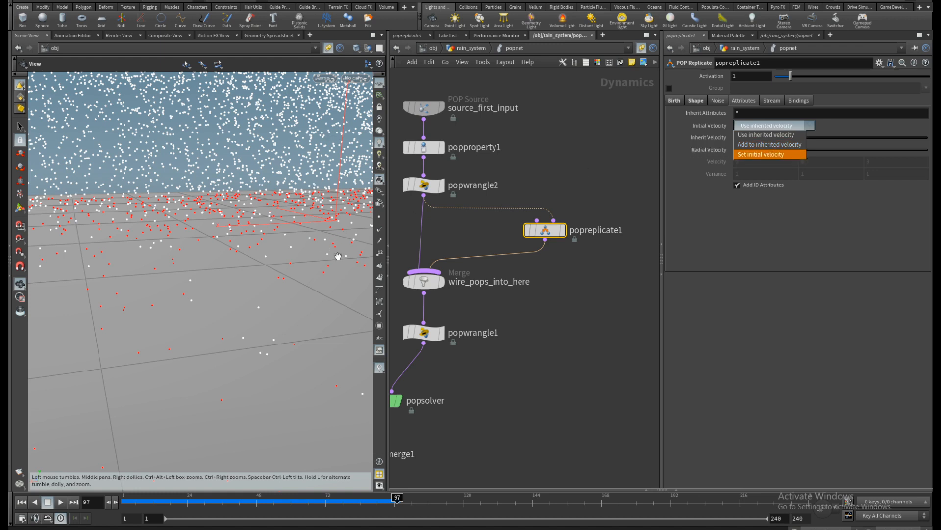
{"action": "left_click", "coordinate": [758, 144]}
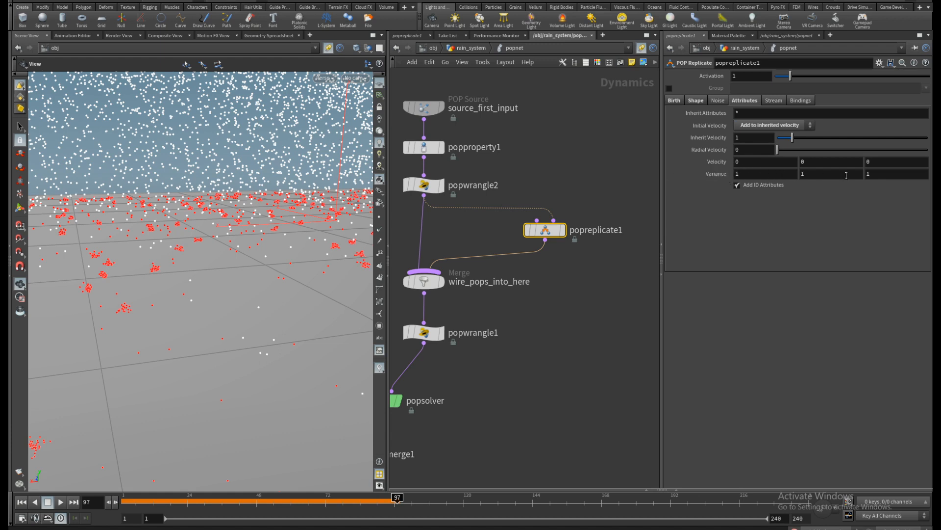
Step: Set popreplicate1's velocity Variance to 0.05, 0.1, 0.05
{"action": "left_click", "coordinate": [736, 172]}
{"action": "key", "text": "Tab"}
{"action": "type", "text": "0."}
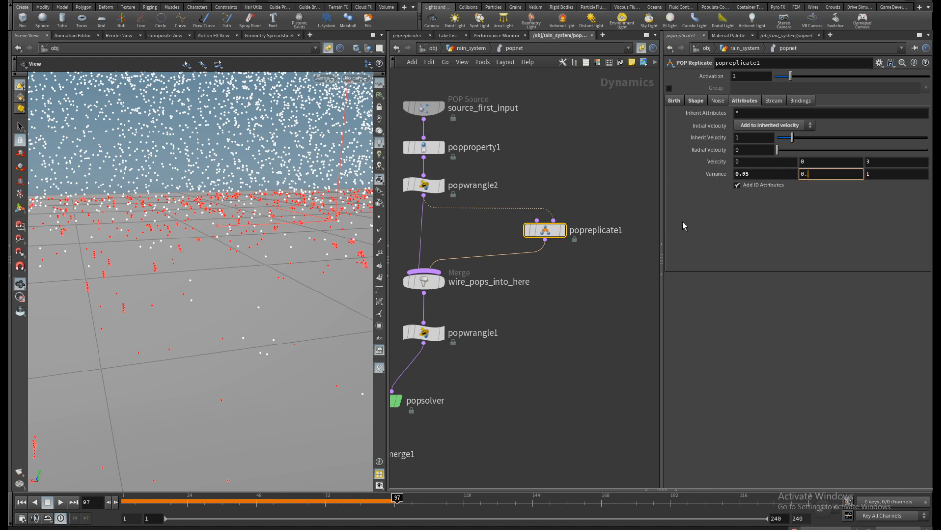
{"action": "type", "text": "1"}
{"action": "key", "text": "Tab"}
{"action": "key", "text": "Tab"}
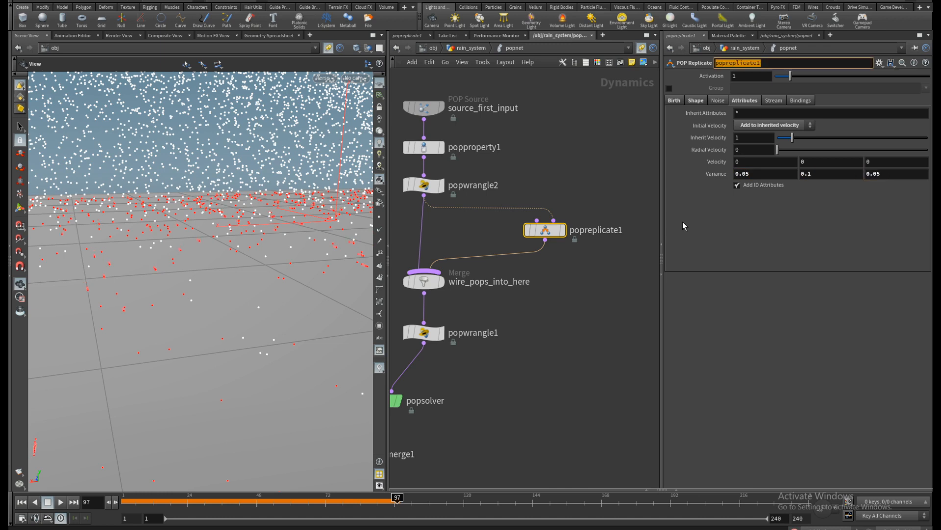
{"action": "left_click", "coordinate": [582, 139]}
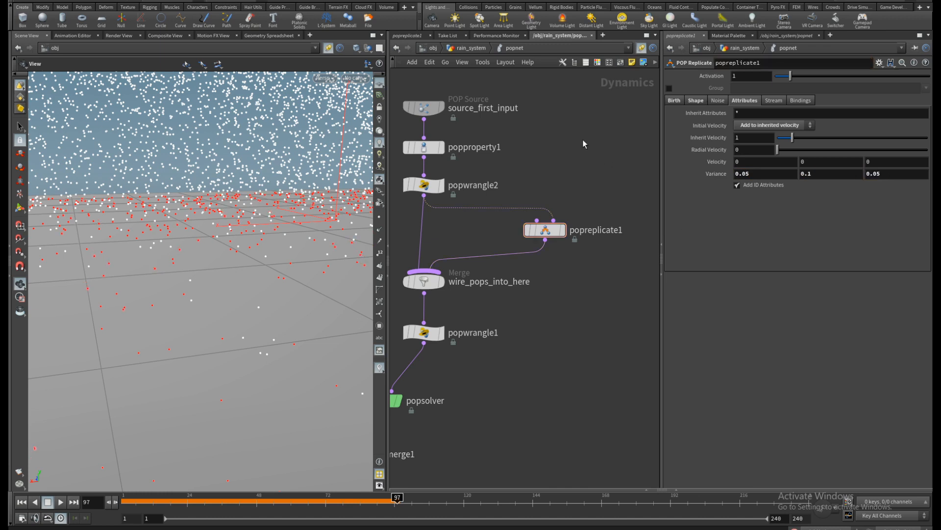
Step: Play the simulation from the first frame and examine the splashes on the ground, stopping around frame 161
{"action": "left_click", "coordinate": [21, 502]}
{"action": "left_click", "coordinate": [60, 502]}
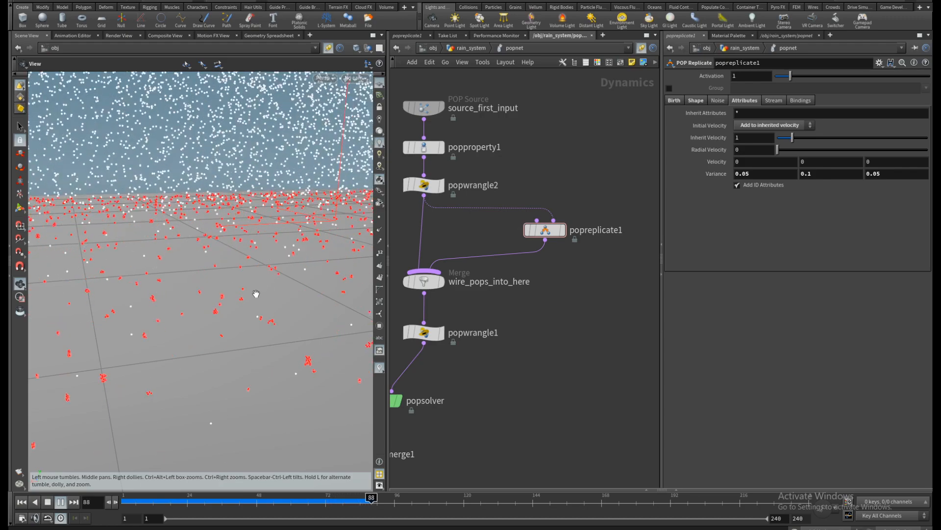
{"action": "left_click_drag", "start_coordinate": [233, 311], "coordinate": [244, 311]}
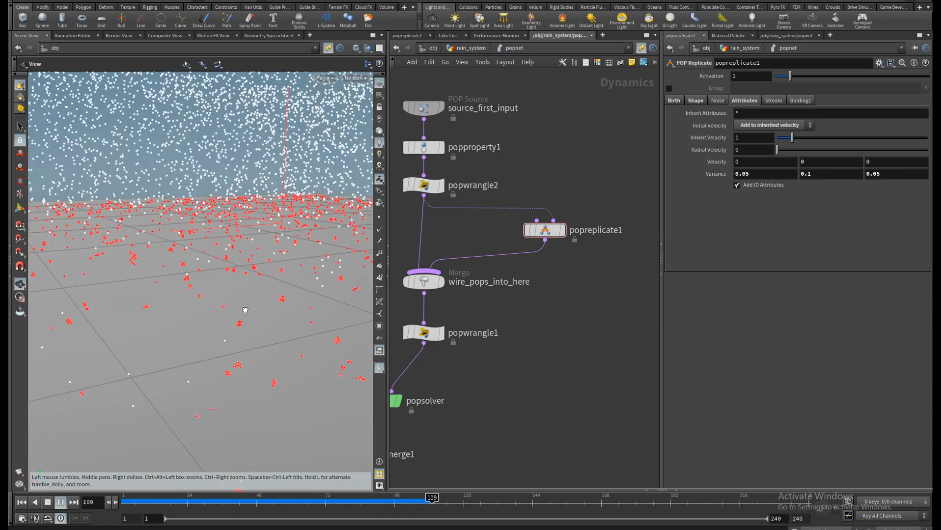
{"action": "left_click_drag", "start_coordinate": [247, 343], "coordinate": [245, 335]}
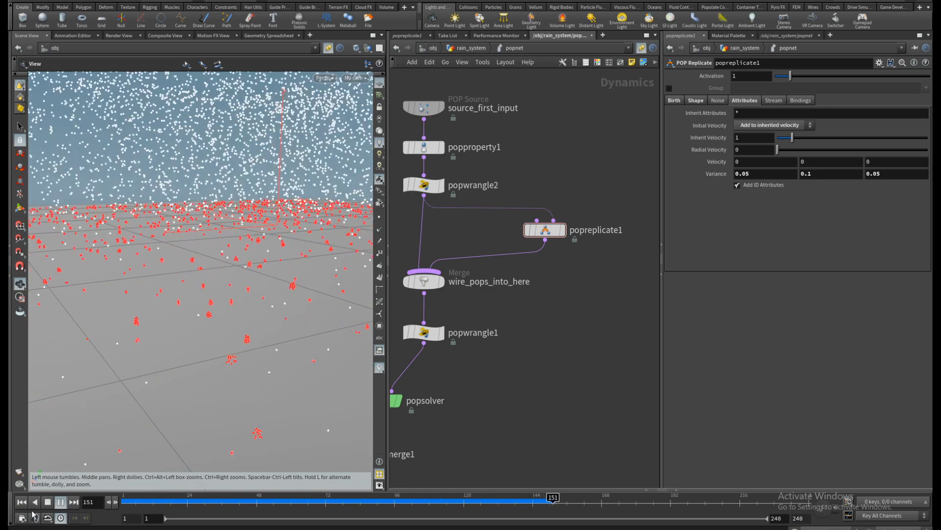
{"action": "left_click", "coordinate": [47, 501]}
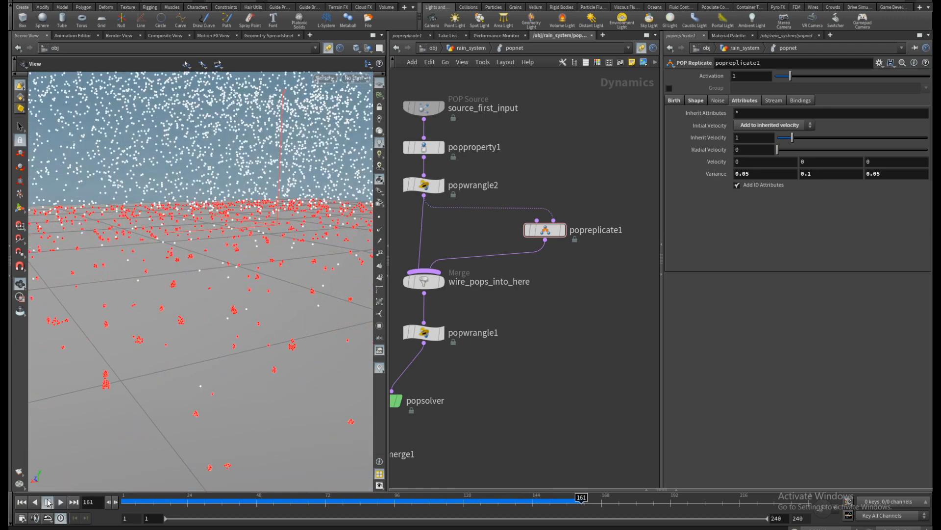
Step: Rewind to the first frame and replay the rain from a different viewing angle, stopping at frame 190
{"action": "left_click", "coordinate": [21, 501]}
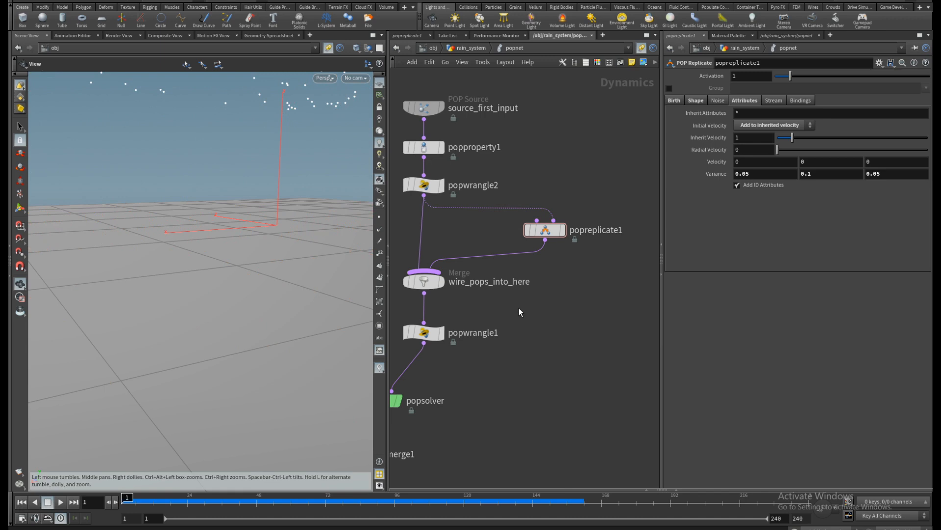
{"action": "middle_click_drag", "start_coordinate": [523, 343], "coordinate": [574, 334]}
{"action": "left_click_drag", "start_coordinate": [254, 206], "coordinate": [273, 269]}
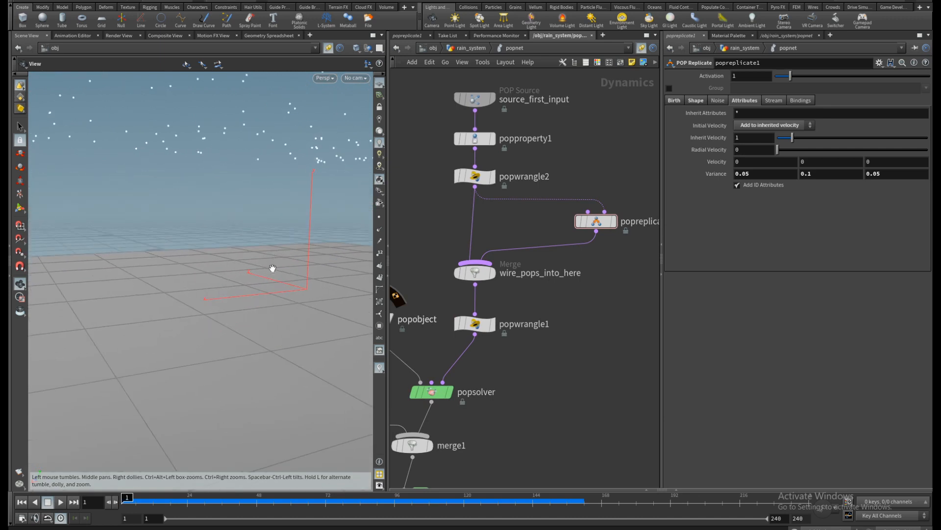
{"action": "left_click_drag", "start_coordinate": [163, 354], "coordinate": [240, 313]}
{"action": "left_click", "coordinate": [60, 501]}
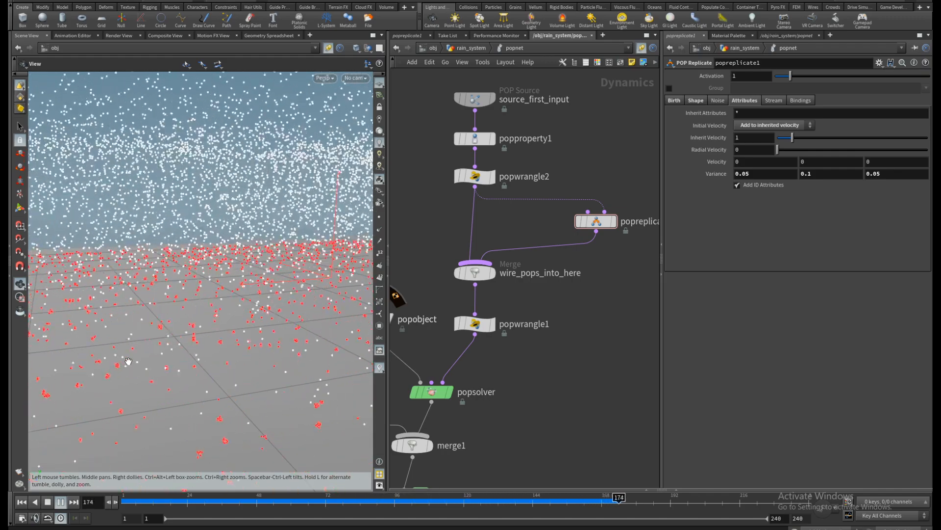
{"action": "left_click", "coordinate": [60, 502]}
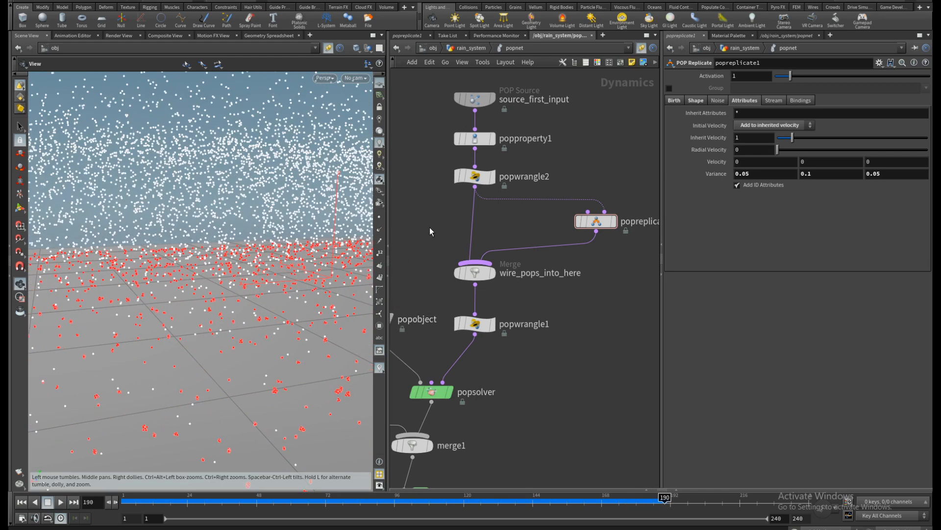
Step: Return to the rain_system network and turn off the Collider grid's template display
{"action": "scroll", "coordinate": [442, 220], "scroll_direction": "down", "scroll_amount": 3}
{"action": "middle_click_drag", "start_coordinate": [473, 207], "coordinate": [518, 197]}
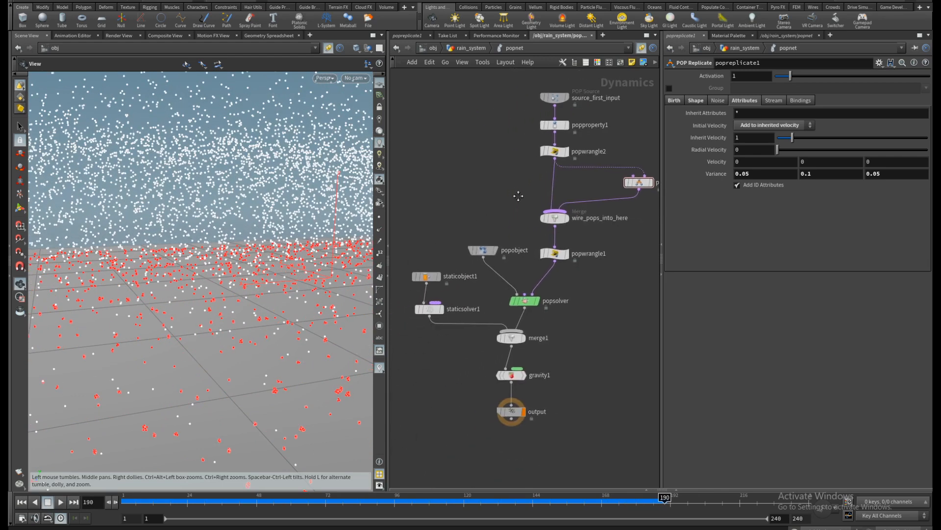
{"action": "left_click", "coordinate": [466, 48]}
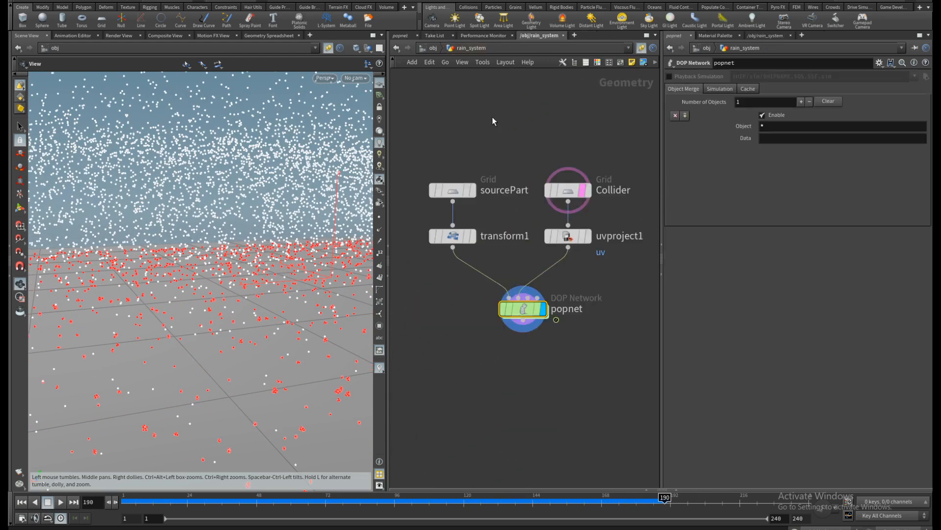
{"action": "left_click", "coordinate": [583, 190]}
Step: Try a displayed File Cache node below popnet with Load from Disk enabled, and delete the node
{"action": "key", "text": "Tab"}
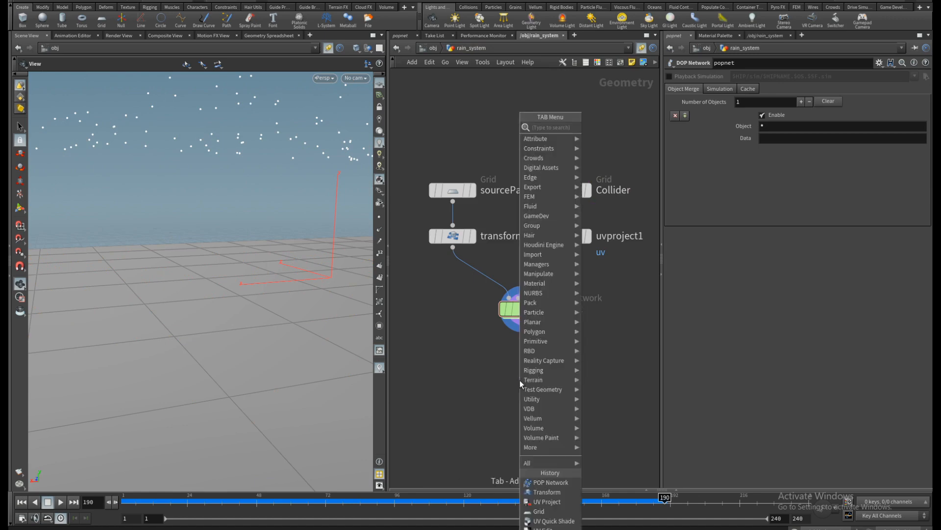
{"action": "type", "text": "fileca"}
{"action": "key", "text": "Return"}
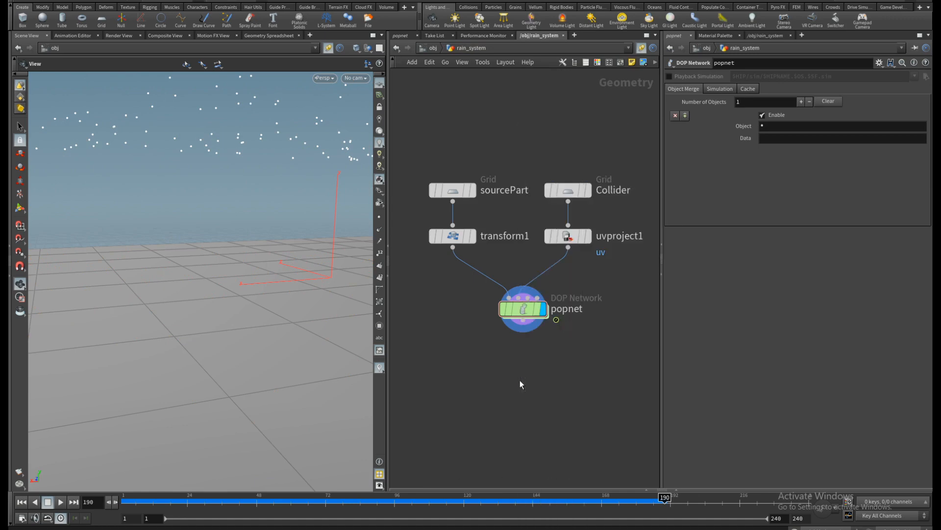
{"action": "left_click", "coordinate": [520, 380]}
{"action": "mouse_move", "coordinate": [520, 381]}
{"action": "left_mouse_down"}
{"action": "mouse_move", "coordinate": [535, 375]}
{"action": "mouse_move", "coordinate": [519, 377]}
{"action": "left_mouse_up"}
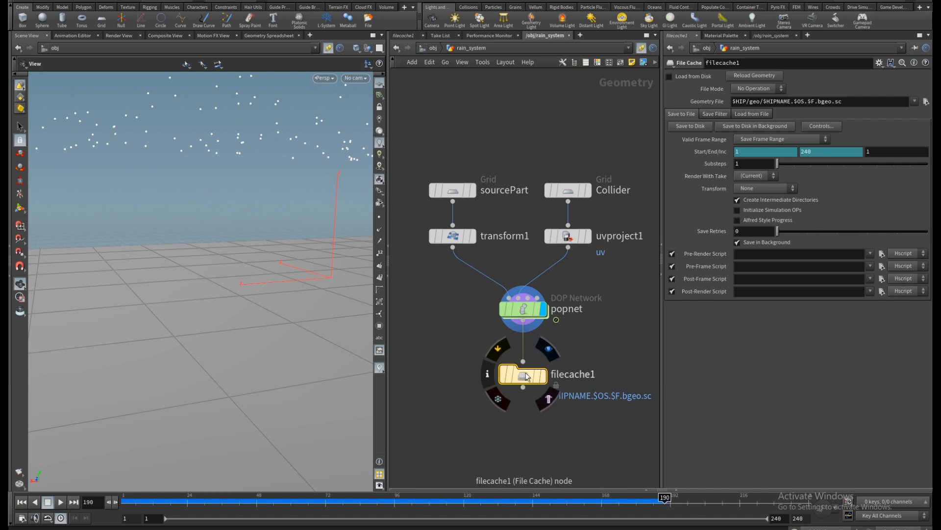
{"action": "left_click", "coordinate": [542, 375]}
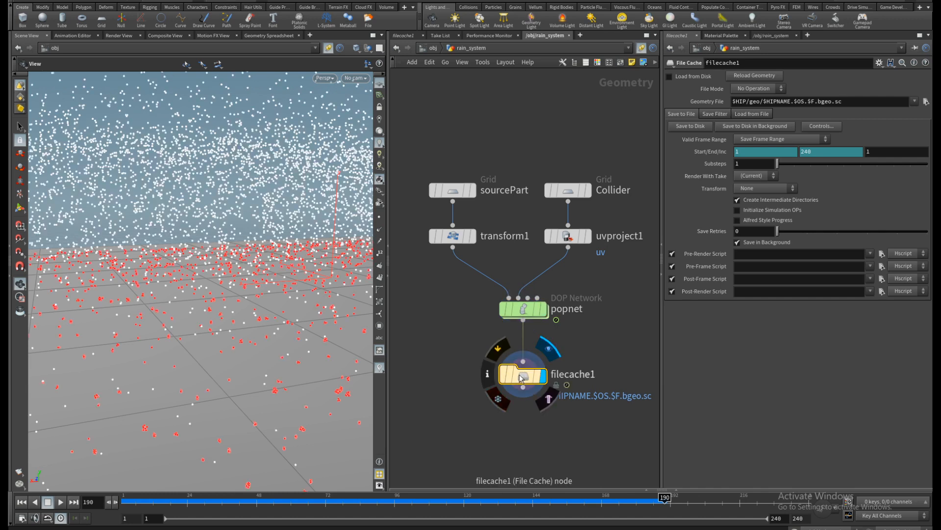
{"action": "left_click", "coordinate": [670, 77]}
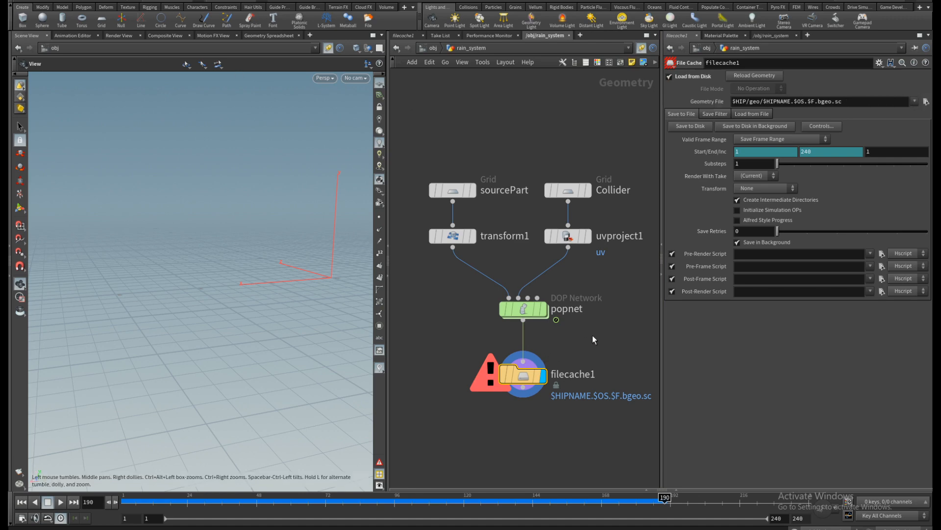
{"action": "key", "text": "Delete"}
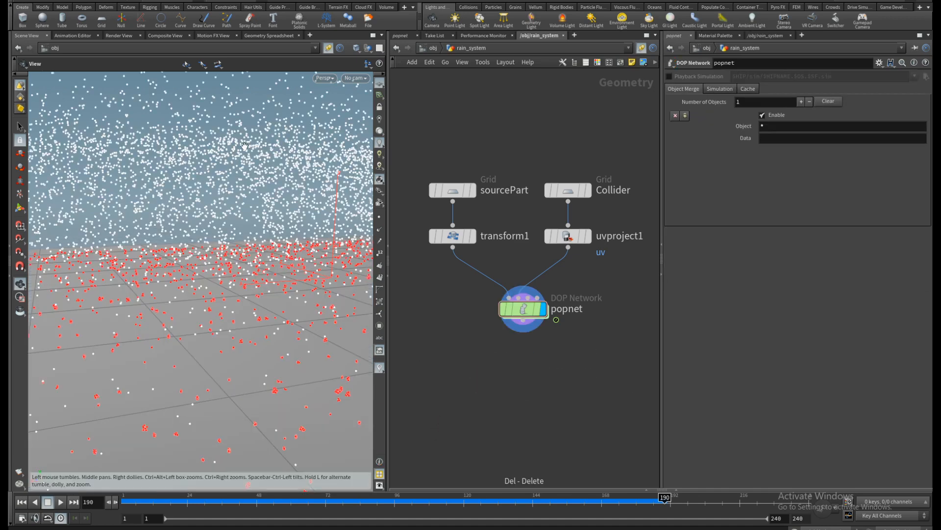
Step: Save the scene under the name Cours_RainEffect in the Cours_Particules folder
{"action": "left_click", "coordinate": [17, 6]}
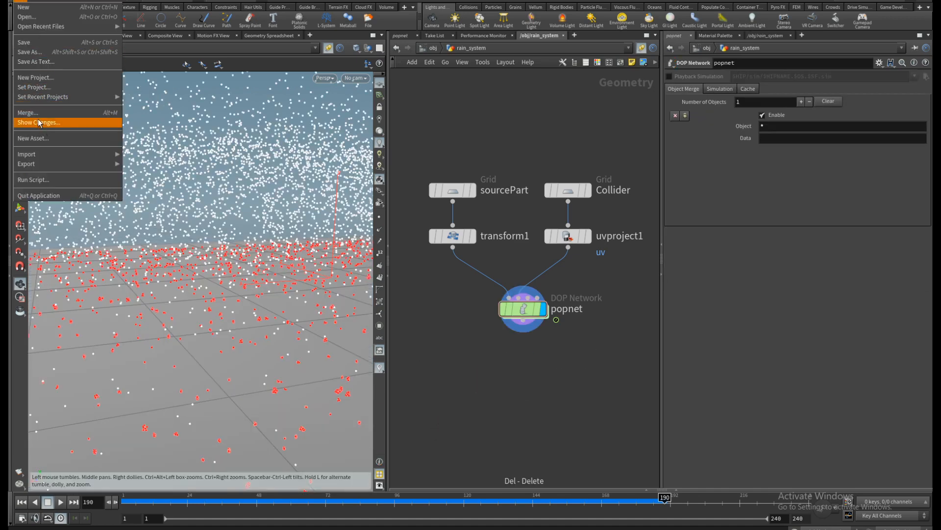
{"action": "left_click", "coordinate": [29, 51]}
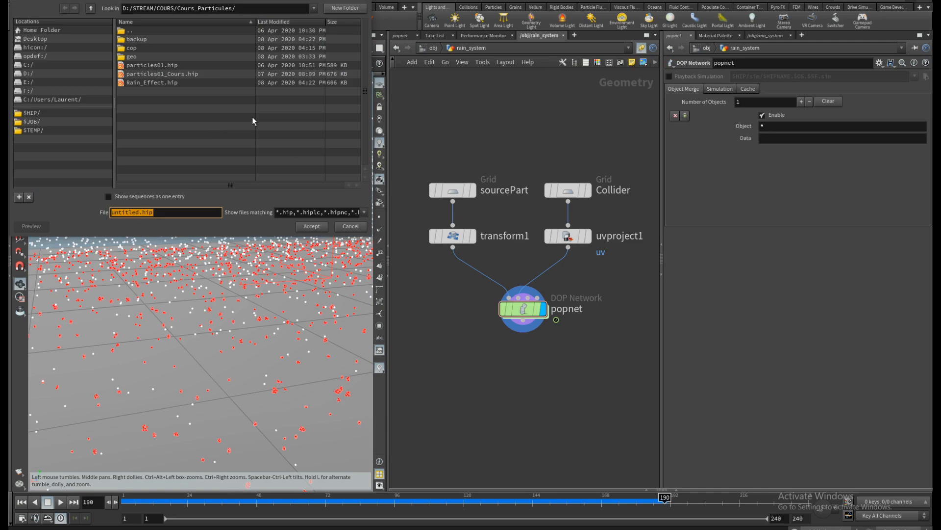
{"action": "left_click_drag", "start_coordinate": [167, 2], "coordinate": [374, 84]}
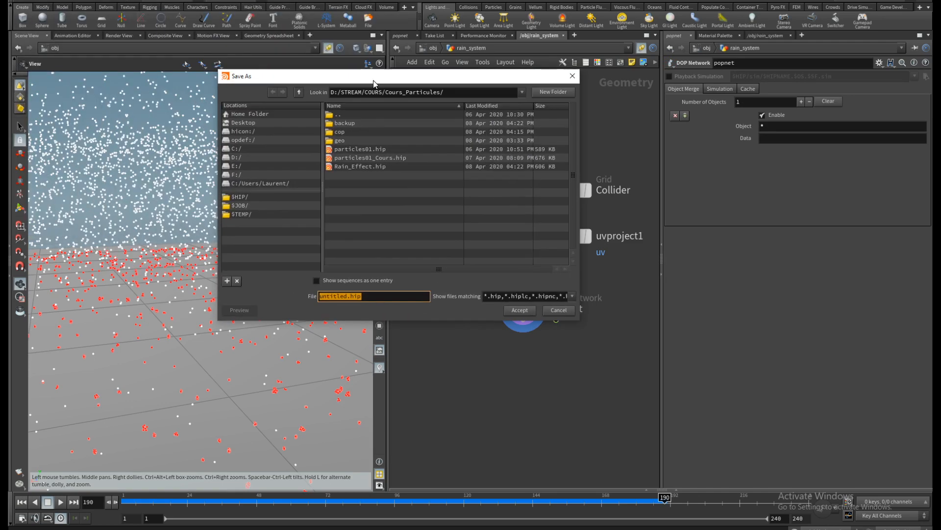
{"action": "double_click", "coordinate": [346, 297]}
{"action": "type", "text": "Rain_Cours"}
{"action": "key", "text": "BackSpace"}
{"action": "key", "text": "BackSpace"}
{"action": "key", "text": "BackSpace"}
{"action": "key", "text": "BackSpace"}
{"action": "key", "text": "BackSpace"}
{"action": "key", "text": "BackSpace"}
{"action": "key", "text": "BackSpace"}
{"action": "key", "text": "BackSpace"}
{"action": "key", "text": "BackSpace"}
{"action": "key", "text": "BackSpace"}
{"action": "type", "text": "Cours_RainEffect"}
{"action": "key", "text": "Return"}
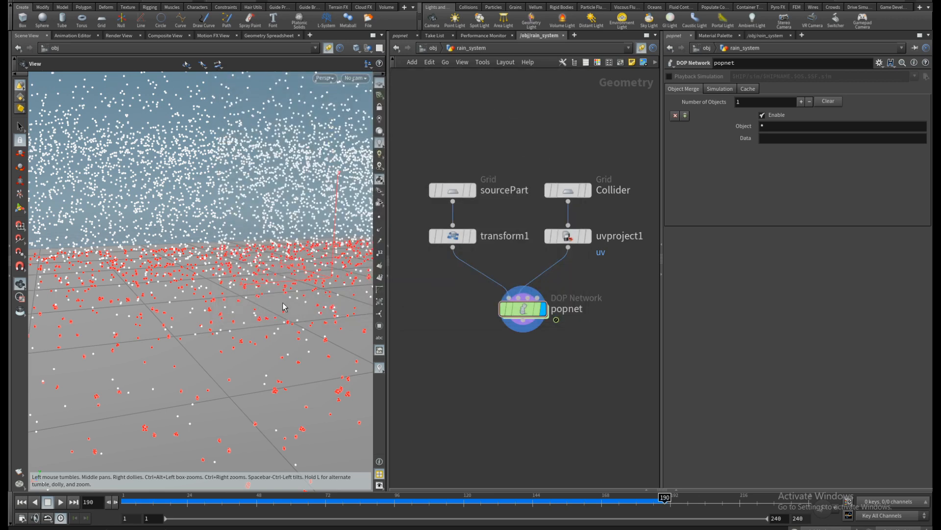
Step: Add a File Cache node connected below popnet, enable Load from Disk, and make it the displayed node
{"action": "key", "text": "Tab"}
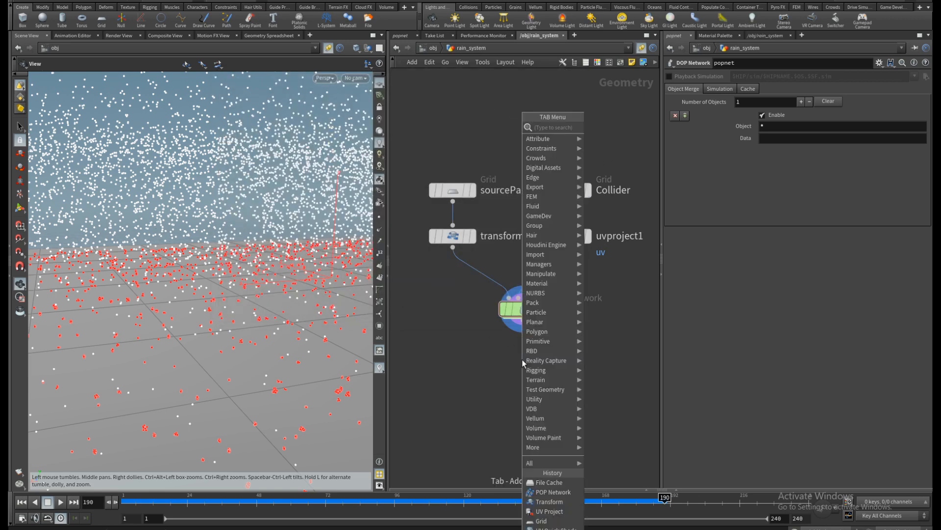
{"action": "type", "text": "fileca"}
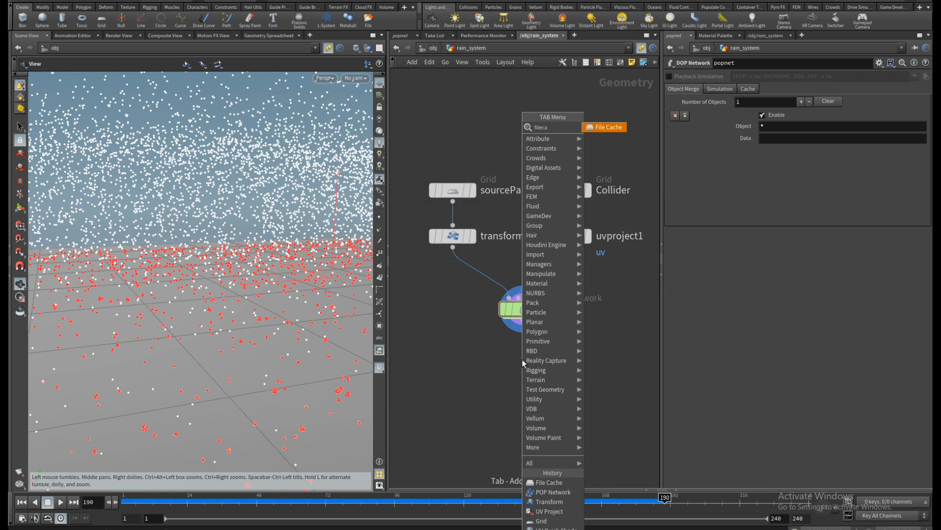
{"action": "key", "text": "Return"}
{"action": "key", "text": "Return"}
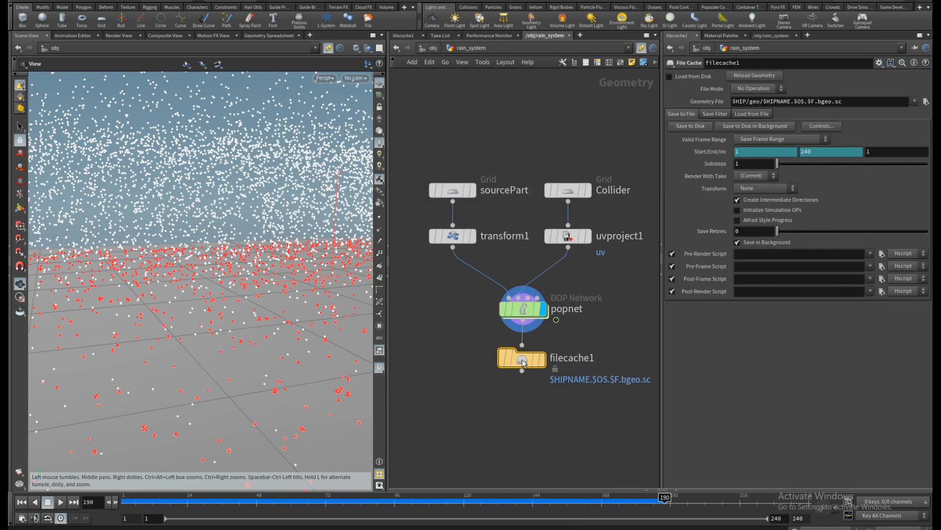
{"action": "left_click", "coordinate": [670, 76]}
{"action": "left_click", "coordinate": [542, 359]}
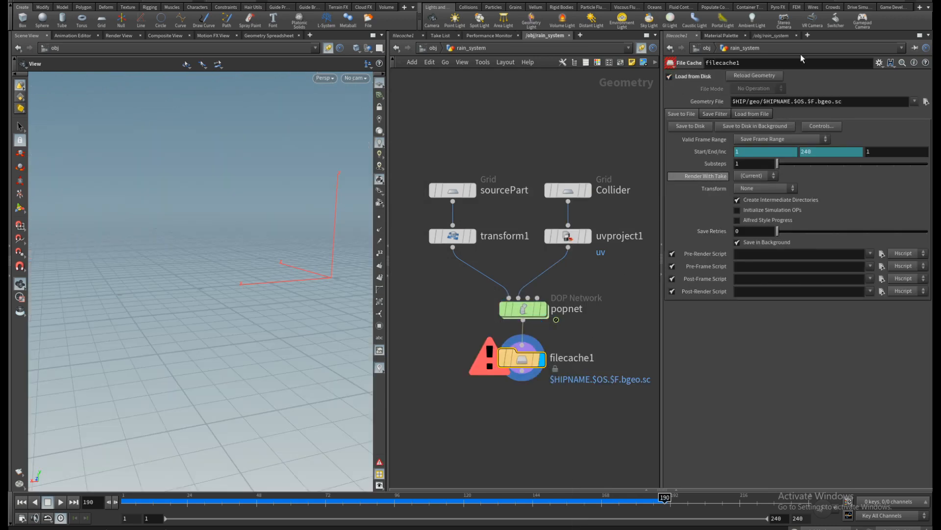
Step: Save filecache1's frames 1 to 240 to disk and scrub the cached simulation to frame 102
{"action": "left_click", "coordinate": [696, 128]}
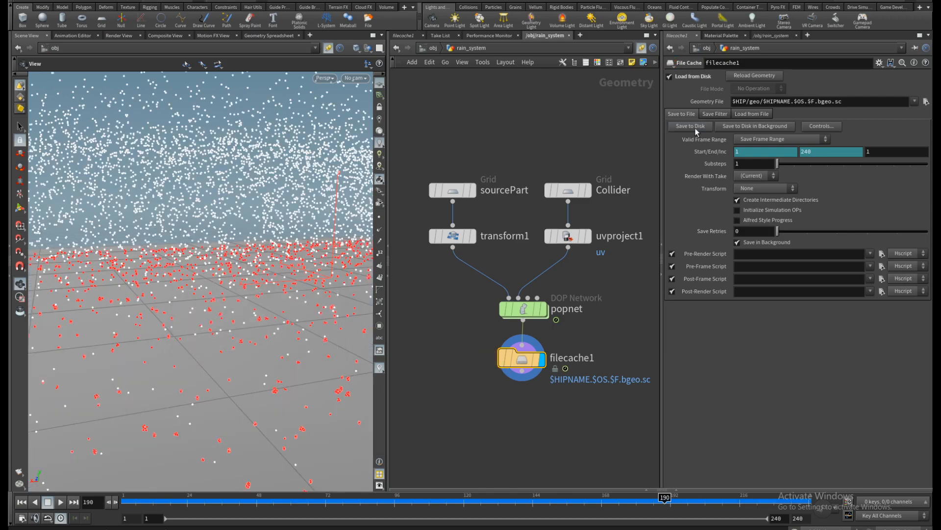
{"action": "left_click_drag", "start_coordinate": [667, 499], "coordinate": [412, 507]}
{"action": "scroll", "coordinate": [241, 282], "scroll_direction": "down", "scroll_amount": 3}
{"action": "scroll", "coordinate": [242, 282], "scroll_direction": "down", "scroll_amount": 3}
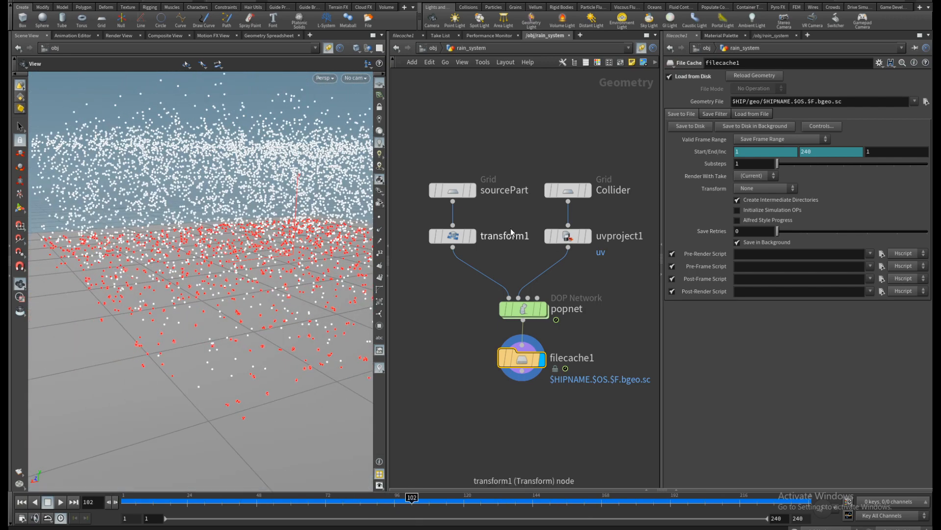
{"action": "left_click", "coordinate": [524, 309]}
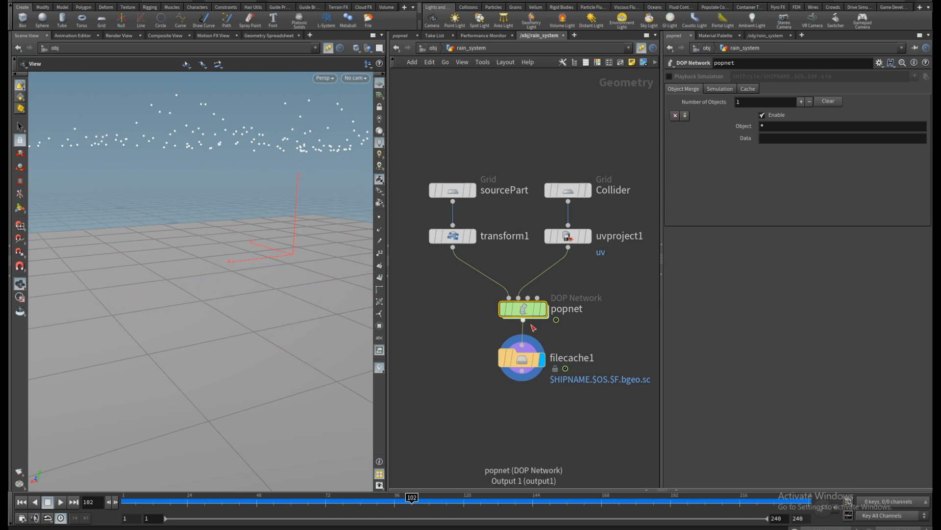
{"action": "left_click", "coordinate": [523, 361]}
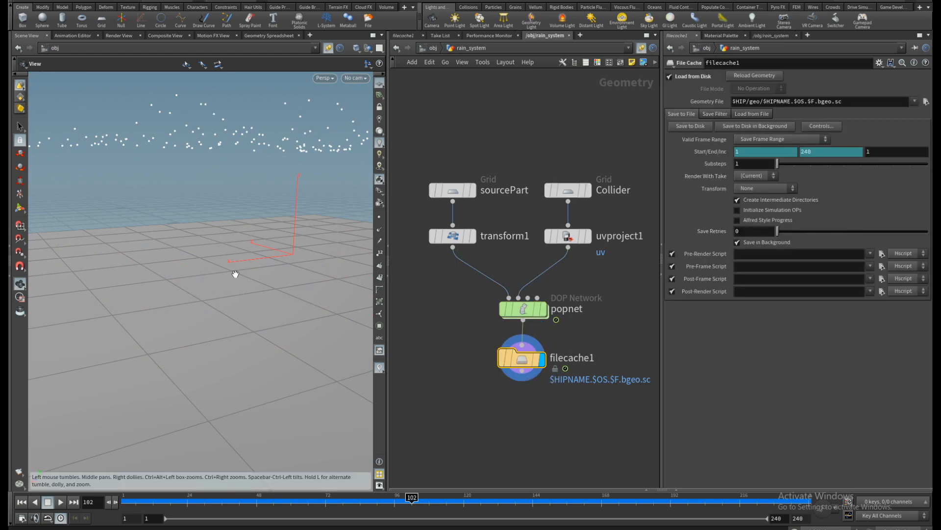
{"action": "middle_click_drag", "start_coordinate": [238, 275], "coordinate": [213, 269]}
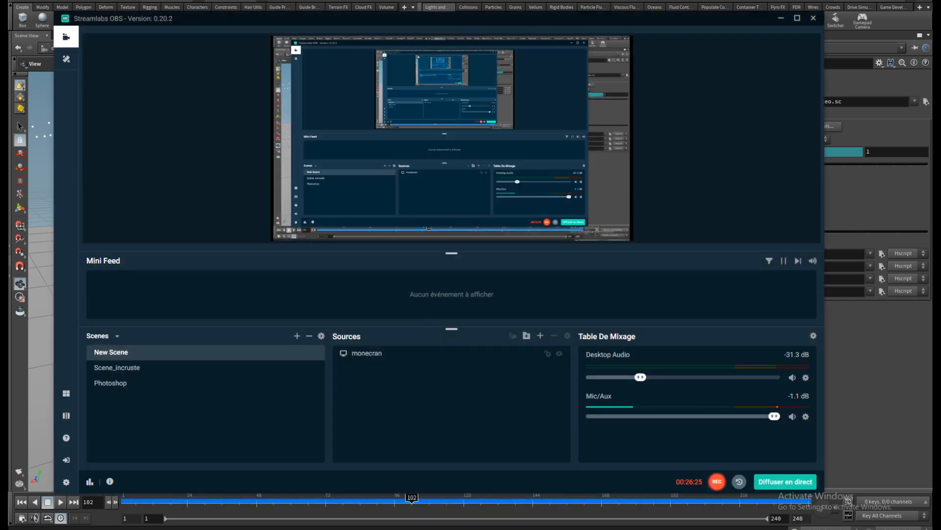
{"action": "left_click", "coordinate": [789, 19]}
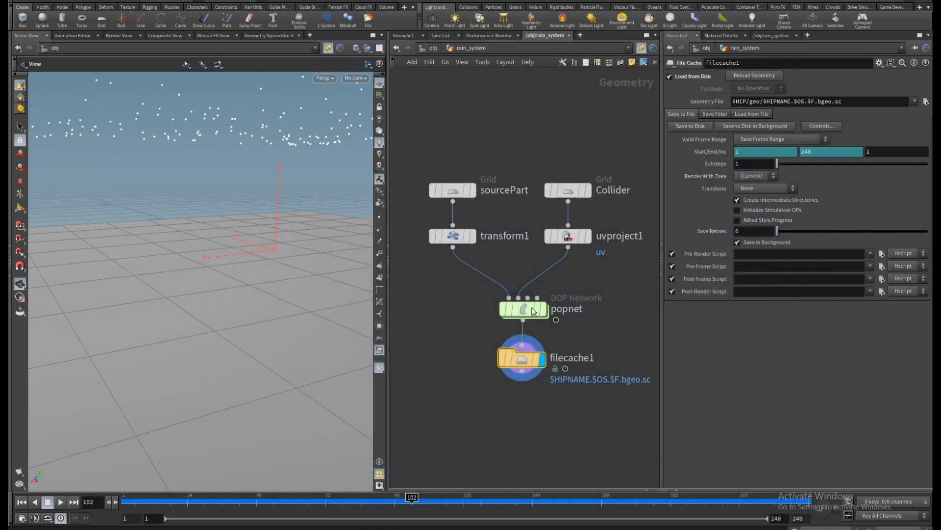
{"action": "mouse_move", "coordinate": [212, 212]}
{"action": "left_mouse_down"}
{"action": "mouse_move", "coordinate": [196, 222]}
{"action": "mouse_move", "coordinate": [219, 222]}
{"action": "left_mouse_up"}
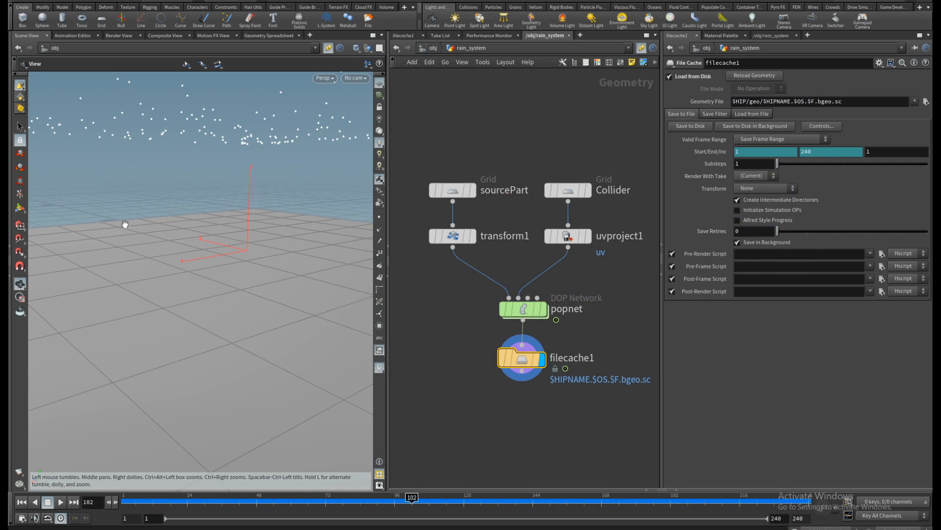
{"action": "left_click_drag", "start_coordinate": [227, 305], "coordinate": [241, 283]}
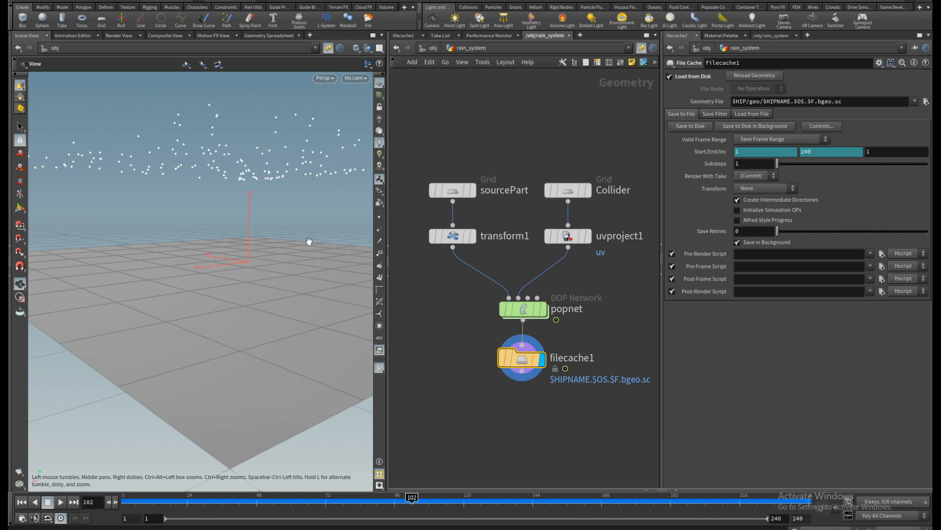
{"action": "left_click_drag", "start_coordinate": [240, 328], "coordinate": [269, 156]}
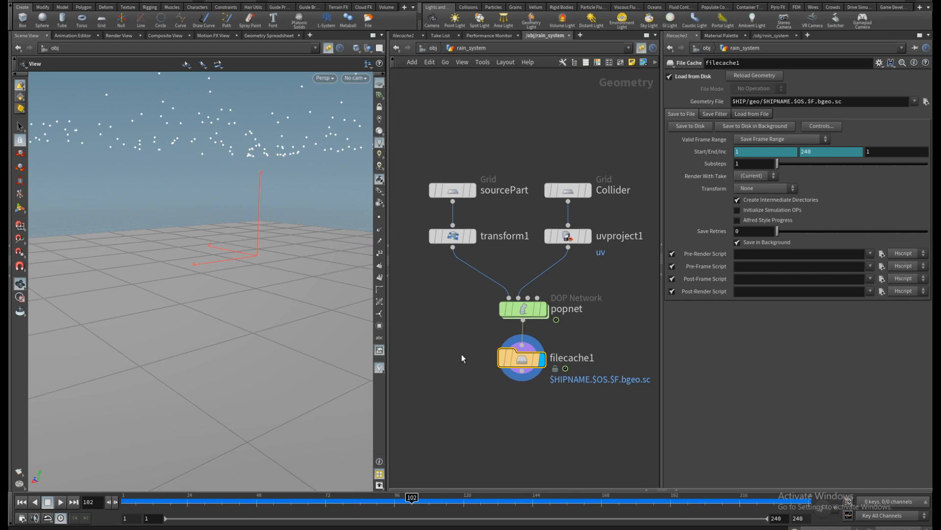
{"action": "middle_click_drag", "start_coordinate": [462, 358], "coordinate": [464, 334]}
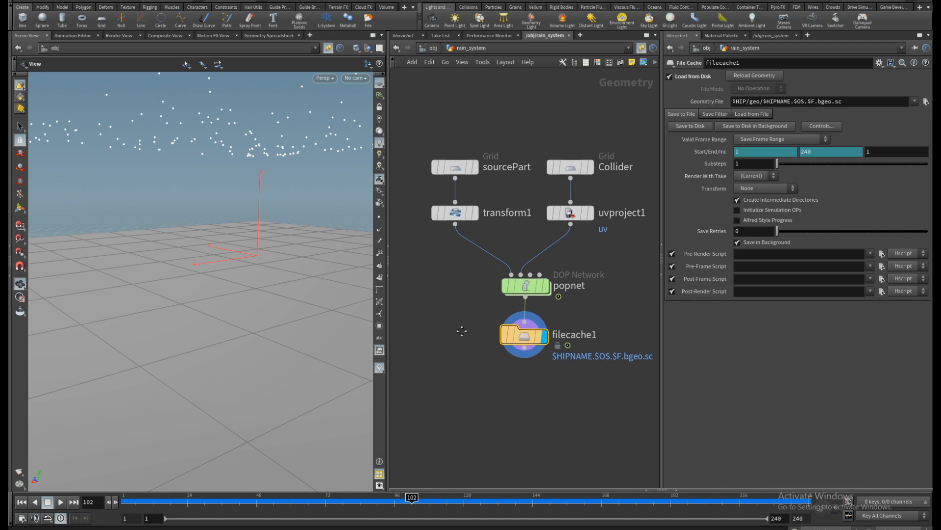
{"action": "middle_click_drag", "start_coordinate": [461, 330], "coordinate": [460, 281]}
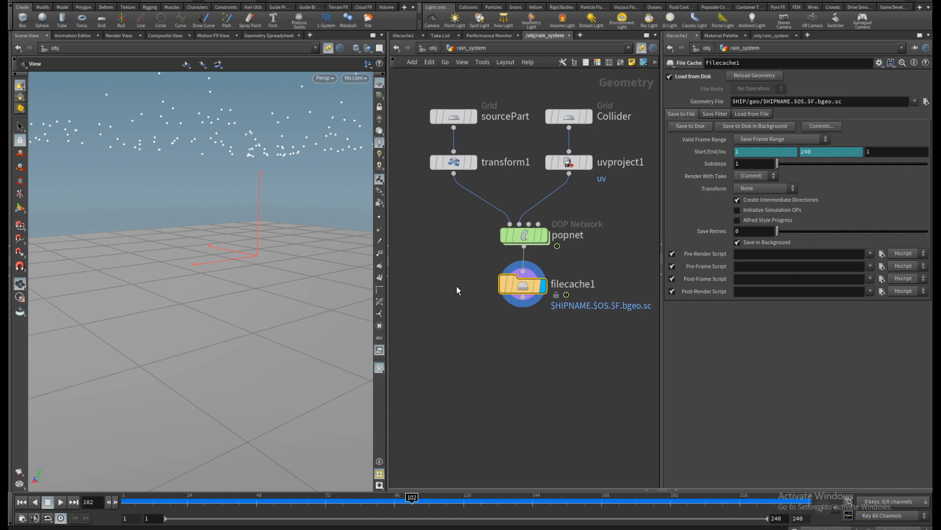
{"action": "middle_click_drag", "start_coordinate": [503, 356], "coordinate": [472, 280]}
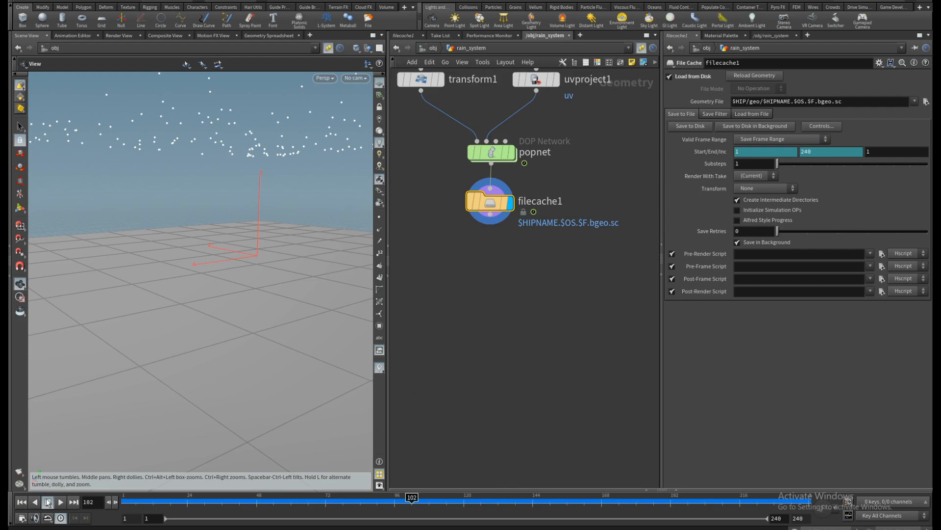
Step: Play filecache1's cached rain simulation from the first frame and stop playback at frame 65
{"action": "left_click", "coordinate": [21, 502]}
{"action": "left_click", "coordinate": [60, 502]}
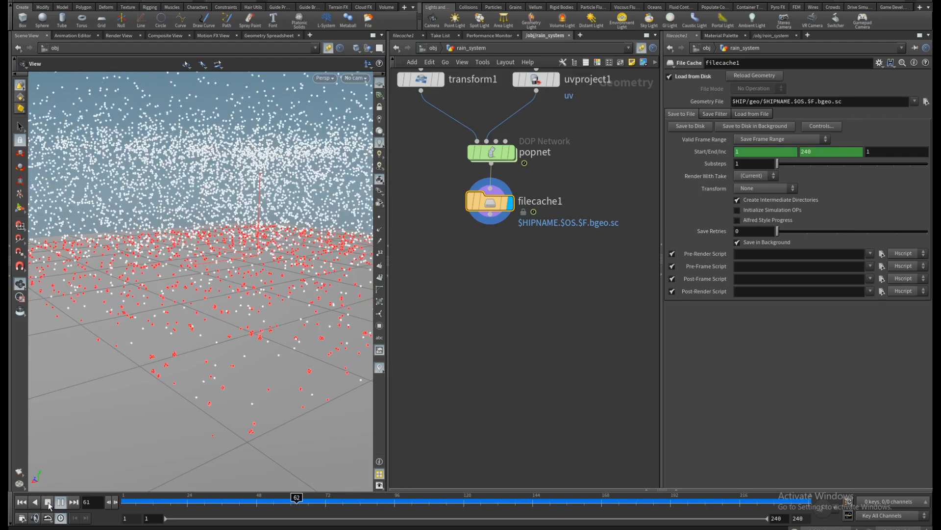
{"action": "left_click", "coordinate": [48, 503]}
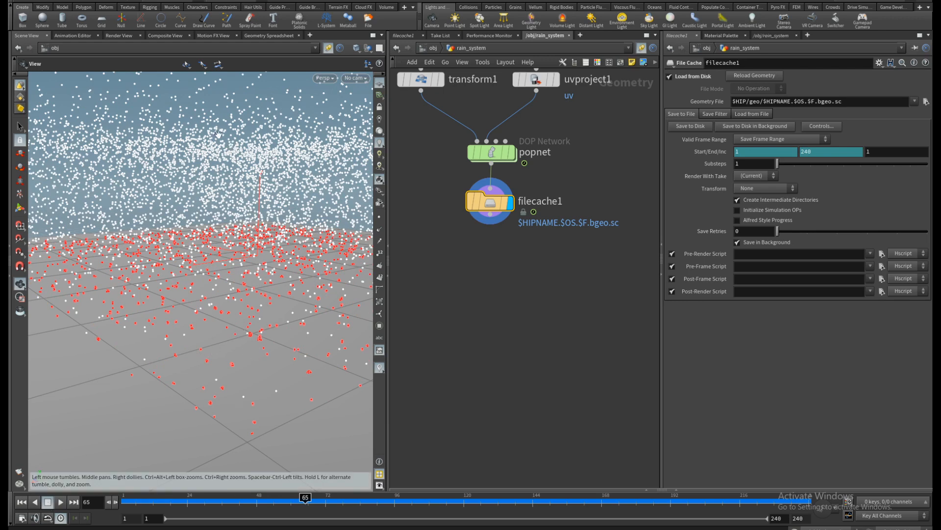
Step: Add a Blast node below filecache1, wired to its output, and make it the displayed node
{"action": "left_click", "coordinate": [491, 216]}
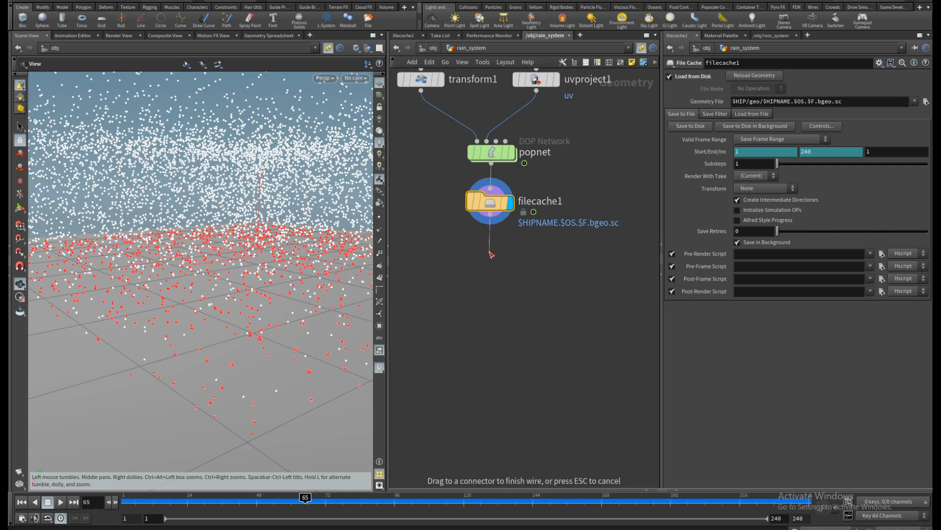
{"action": "key", "text": "Tab"}
{"action": "type", "text": "blast"}
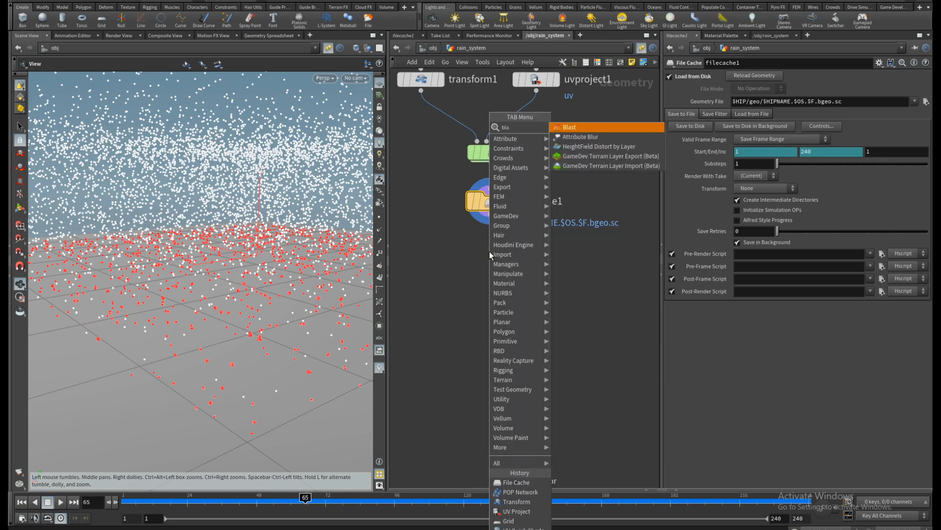
{"action": "key", "text": "Return"}
{"action": "left_click", "coordinate": [490, 251]}
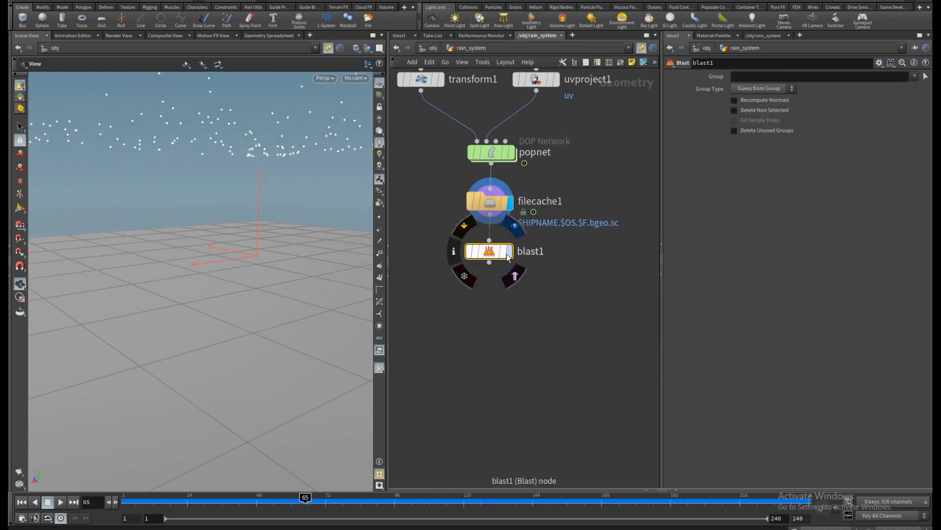
{"action": "left_click", "coordinate": [509, 252]}
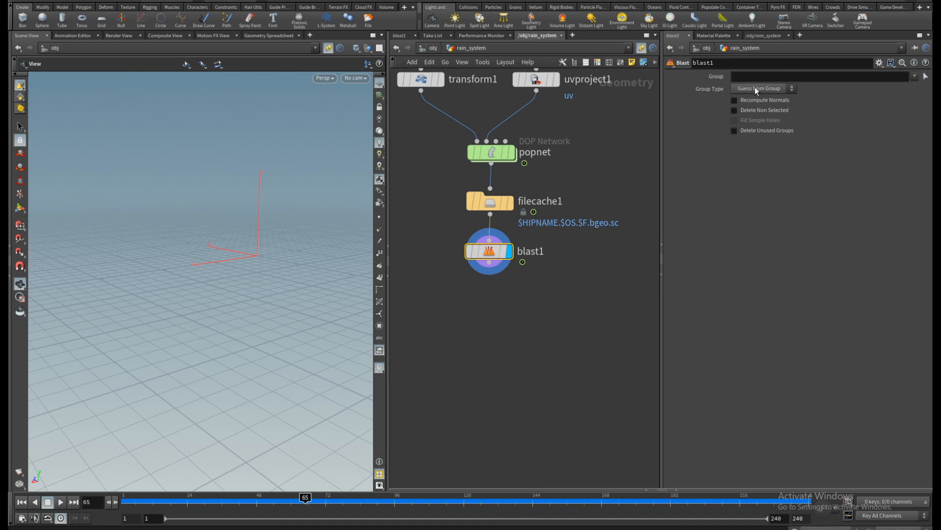
{"action": "left_click_drag", "start_coordinate": [489, 251], "coordinate": [489, 269]}
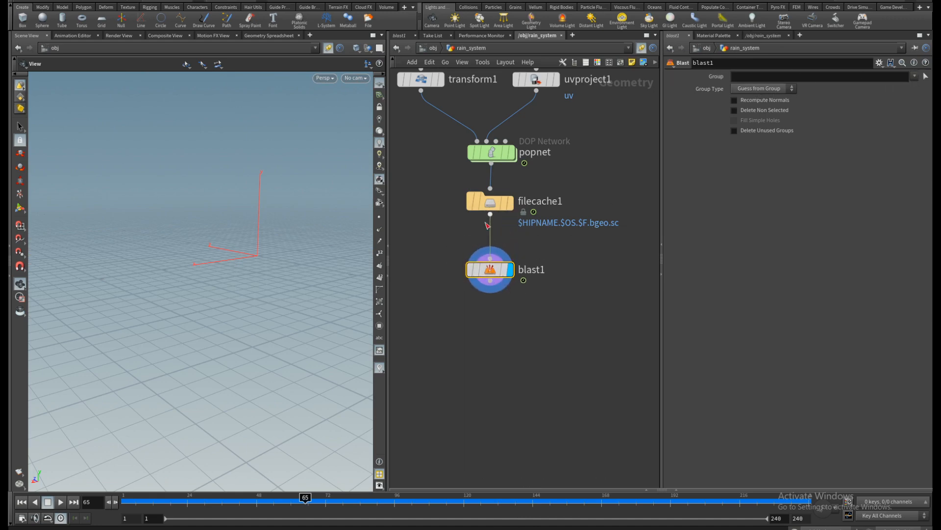
Step: Examine the popsolver's substep and update settings and the merge node's inputs inside the popnet network
{"action": "mouse_move", "coordinate": [493, 208]}
{"action": "left_click", "coordinate": [490, 202]}
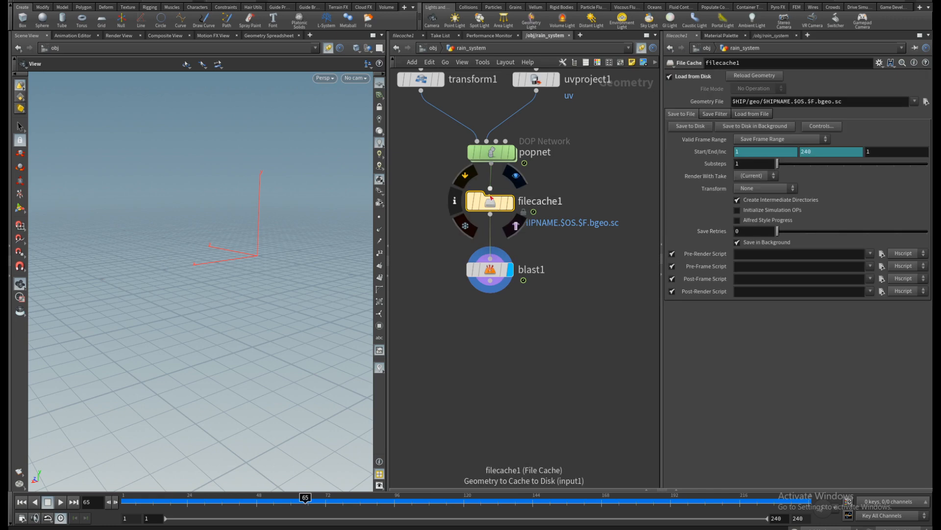
{"action": "double_click", "coordinate": [493, 154]}
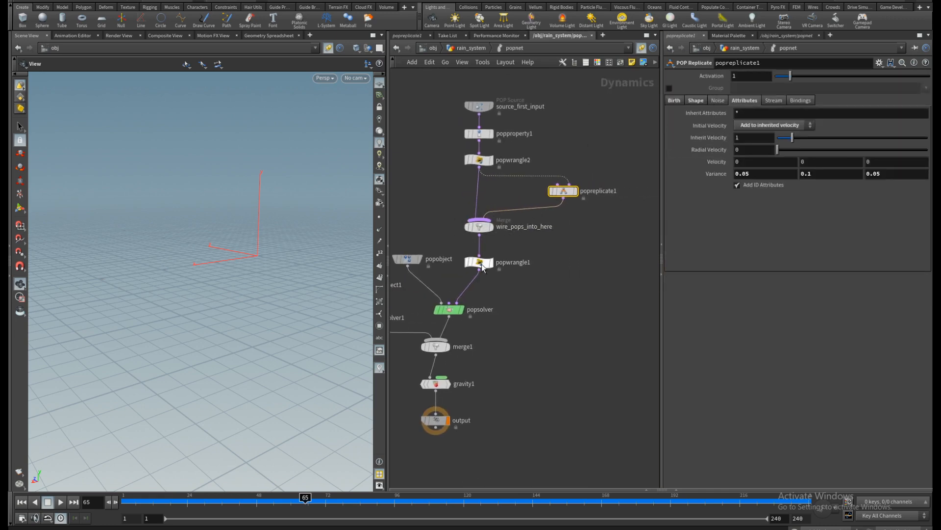
{"action": "left_click", "coordinate": [448, 310]}
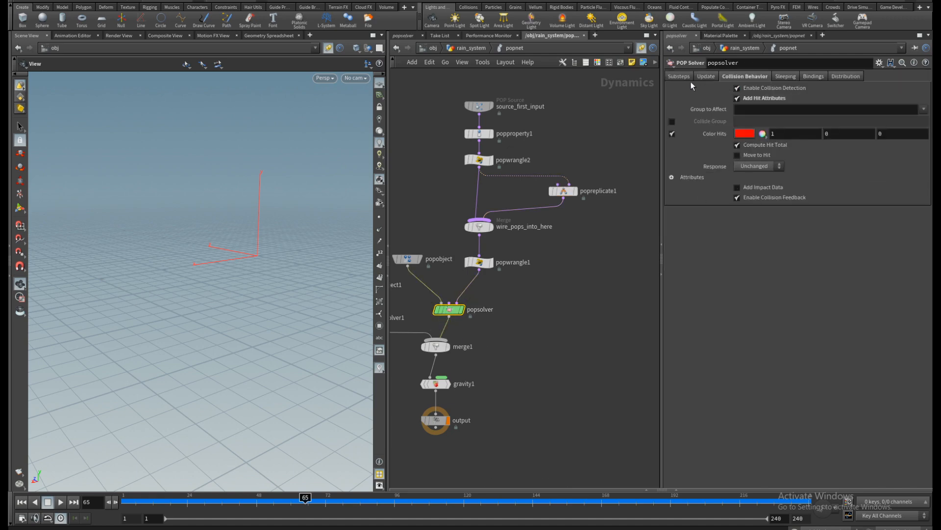
{"action": "left_click", "coordinate": [678, 76]}
{"action": "left_click", "coordinate": [706, 76]}
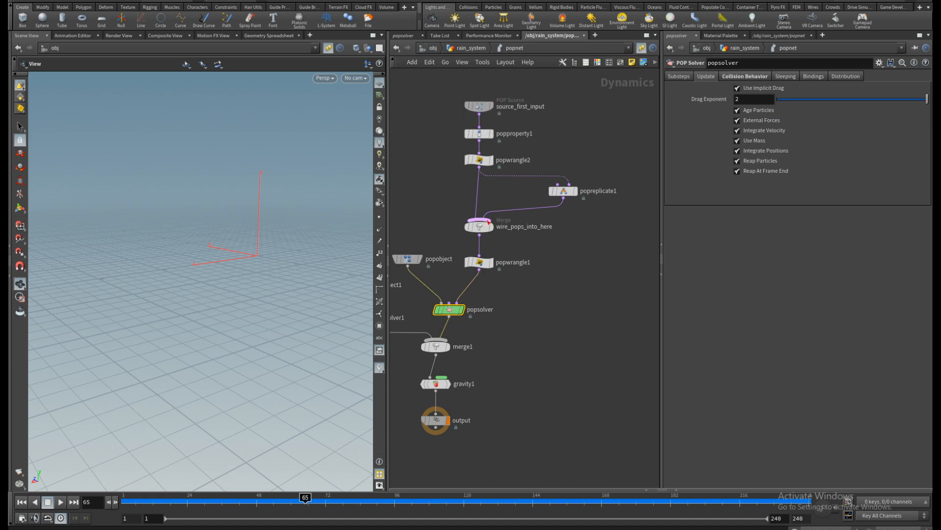
{"action": "left_click", "coordinate": [485, 225]}
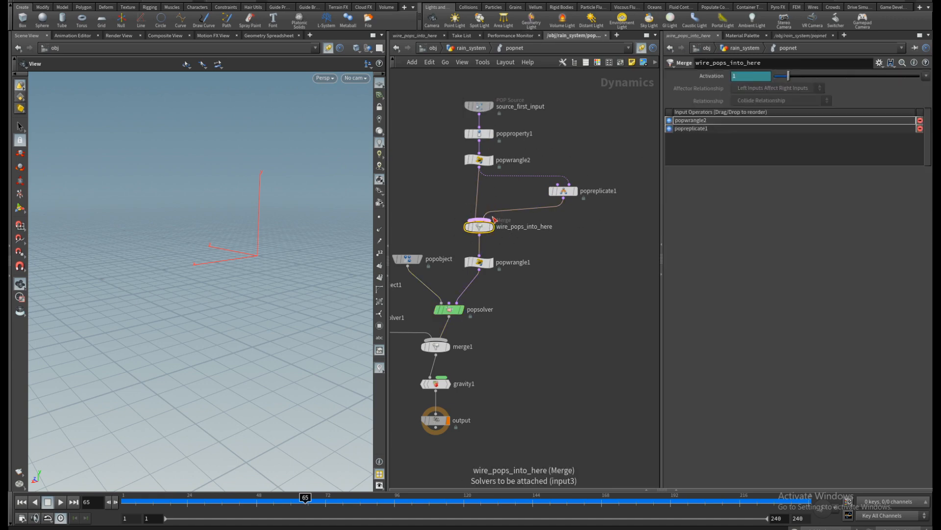
Step: Inspect popwrangle1's code and popreplicate1's stream, shape and birth settings, then return to rain_system and review the popnet and filecache1 nodes
{"action": "scroll", "coordinate": [494, 219], "scroll_direction": "up", "scroll_amount": 3}
{"action": "left_click", "coordinate": [470, 295]}
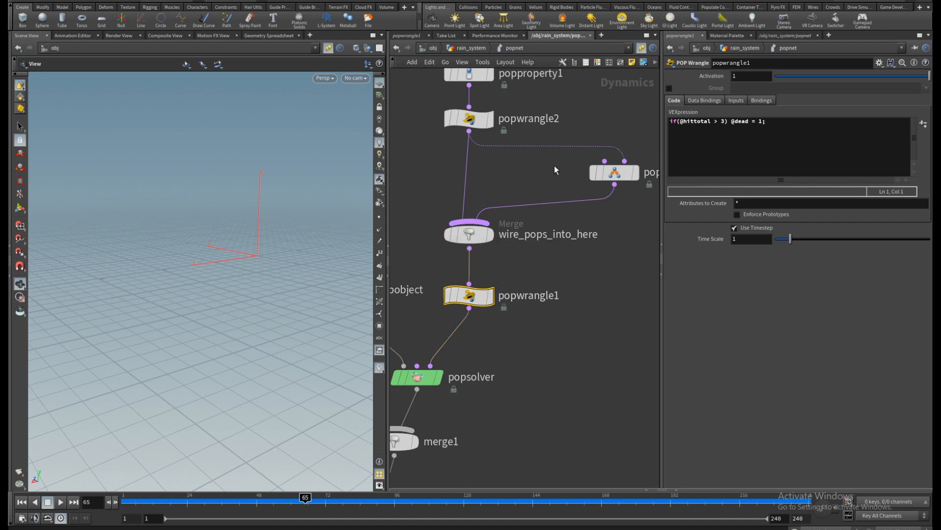
{"action": "middle_click_drag", "start_coordinate": [554, 165], "coordinate": [515, 163]}
{"action": "left_click", "coordinate": [580, 171]}
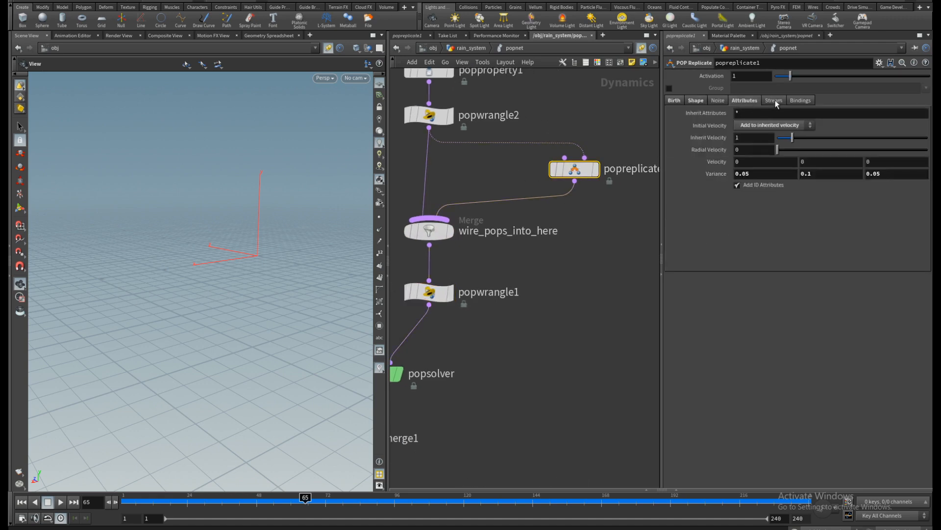
{"action": "left_click", "coordinate": [774, 101]}
{"action": "left_click", "coordinate": [695, 100]}
{"action": "left_click", "coordinate": [674, 100]}
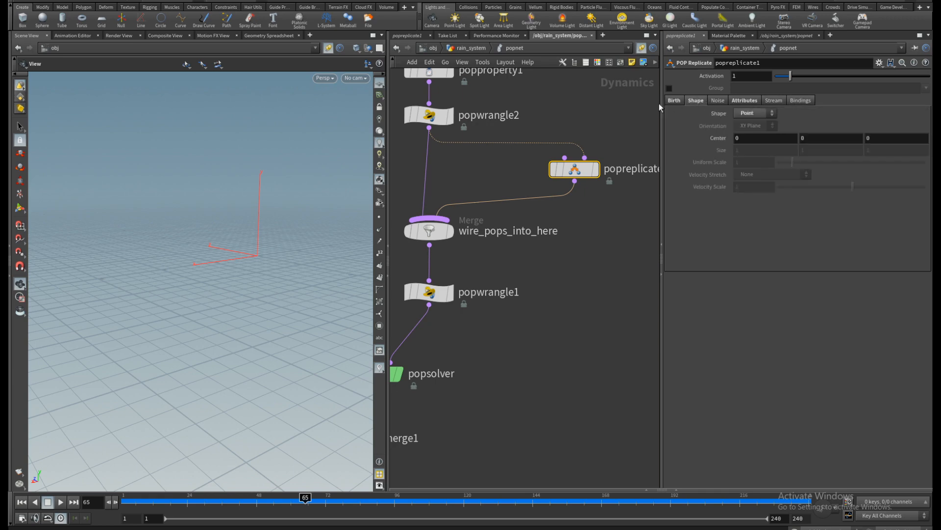
{"action": "scroll", "coordinate": [492, 229], "scroll_direction": "down", "scroll_amount": 3}
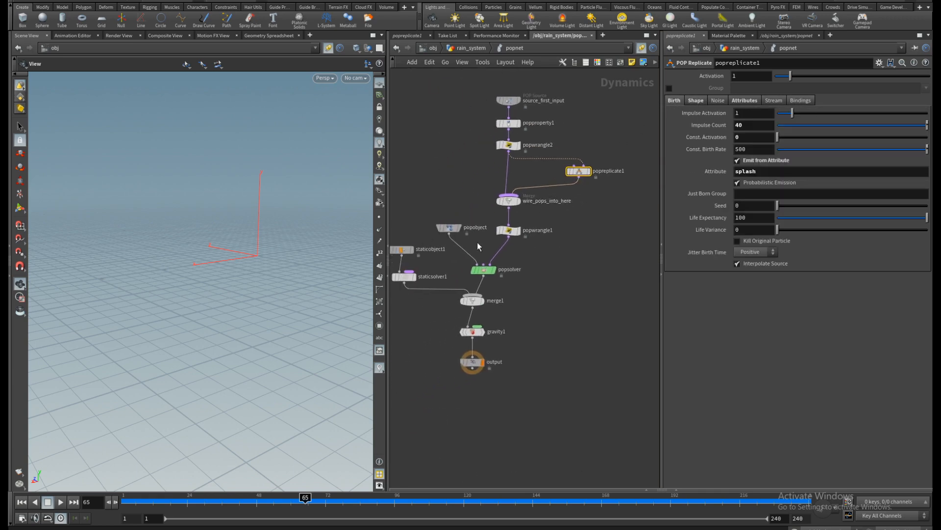
{"action": "scroll", "coordinate": [462, 240], "scroll_direction": "up", "scroll_amount": 3}
{"action": "middle_click_drag", "start_coordinate": [456, 175], "coordinate": [472, 144]}
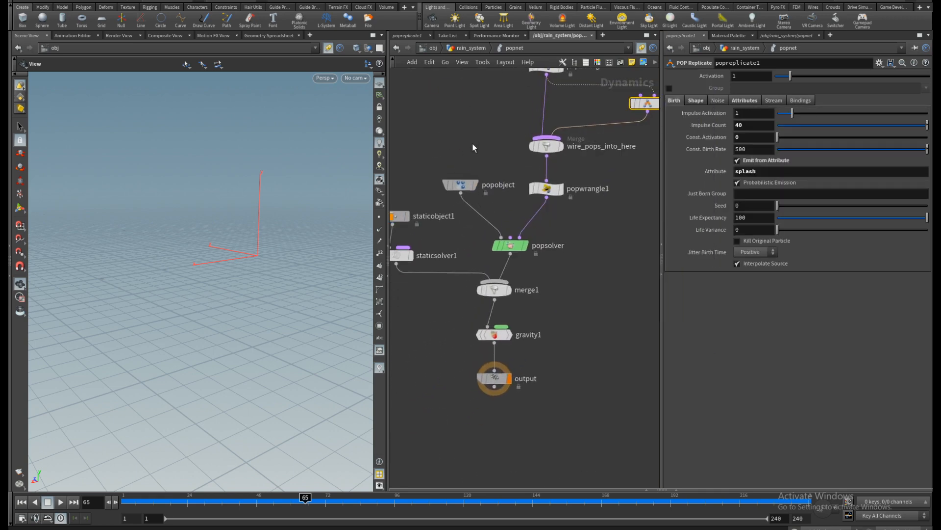
{"action": "left_click", "coordinate": [473, 48]}
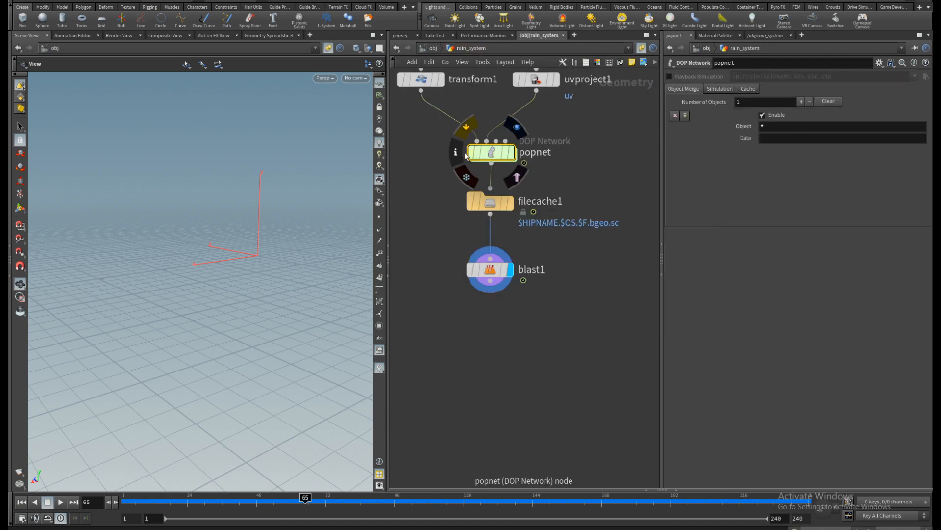
{"action": "left_click", "coordinate": [454, 151]}
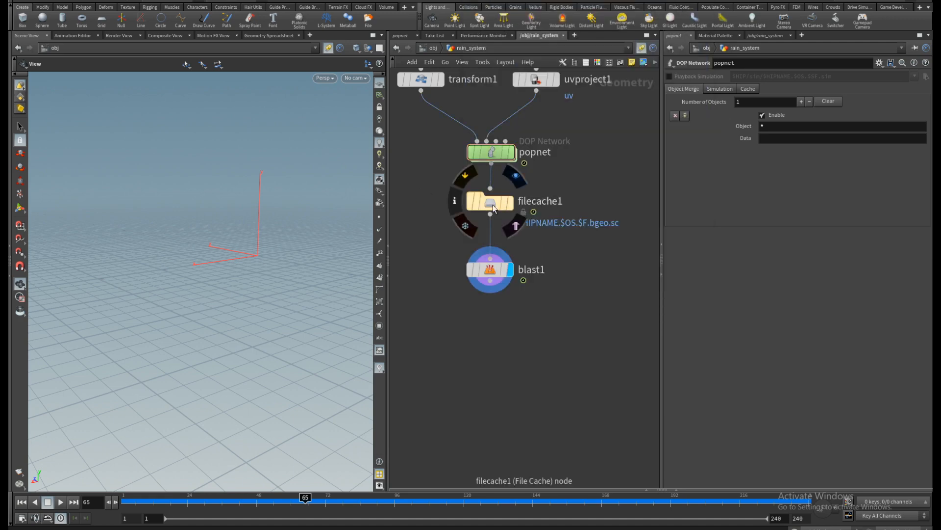
{"action": "left_click", "coordinate": [490, 203]}
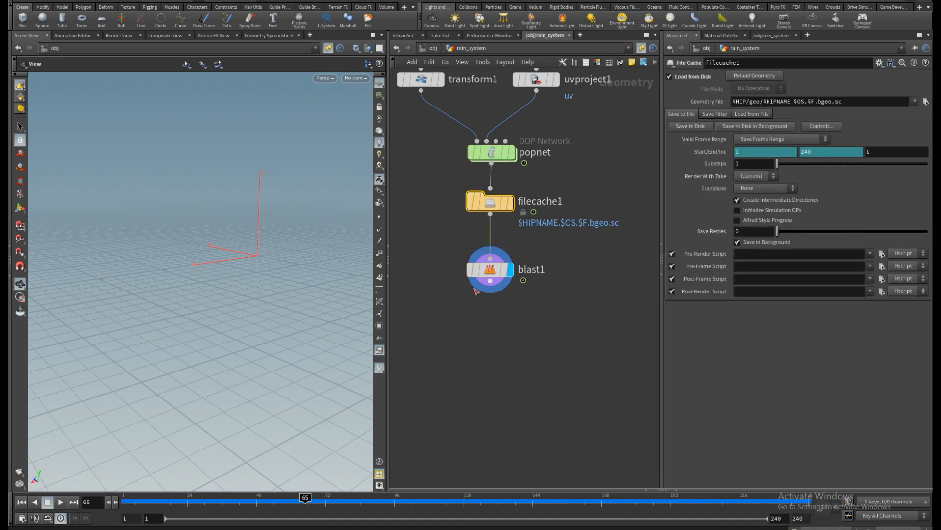
Step: Set the Blast node's group type to Points and list the groups available to it
{"action": "left_click", "coordinate": [489, 271]}
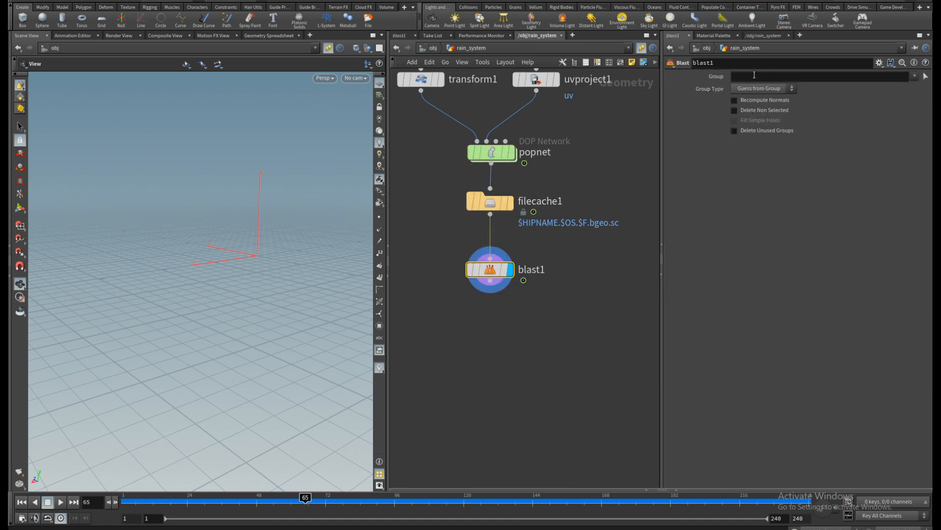
{"action": "left_click", "coordinate": [762, 87]}
{"action": "left_click", "coordinate": [785, 114]}
{"action": "left_click", "coordinate": [914, 76]}
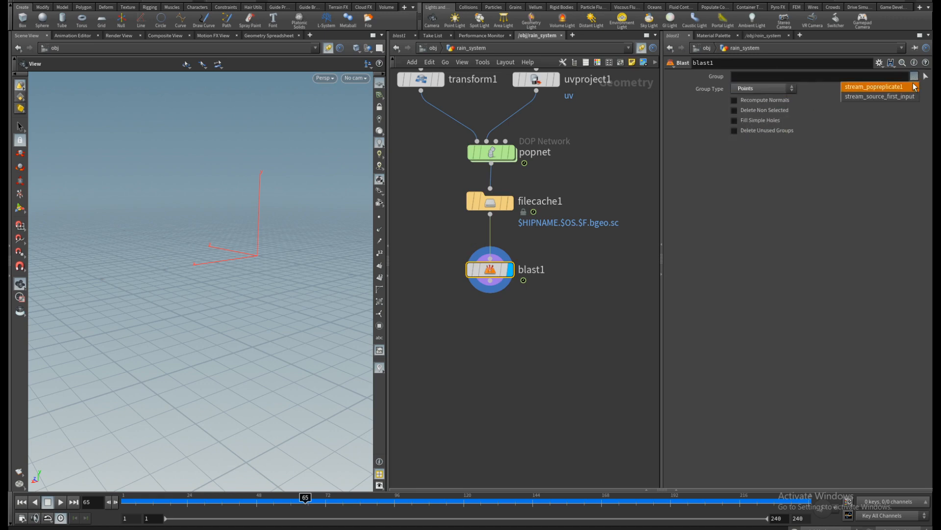
Step: Inside popnet, rename the source_first_input node to sourceA
{"action": "mouse_move", "coordinate": [491, 153]}
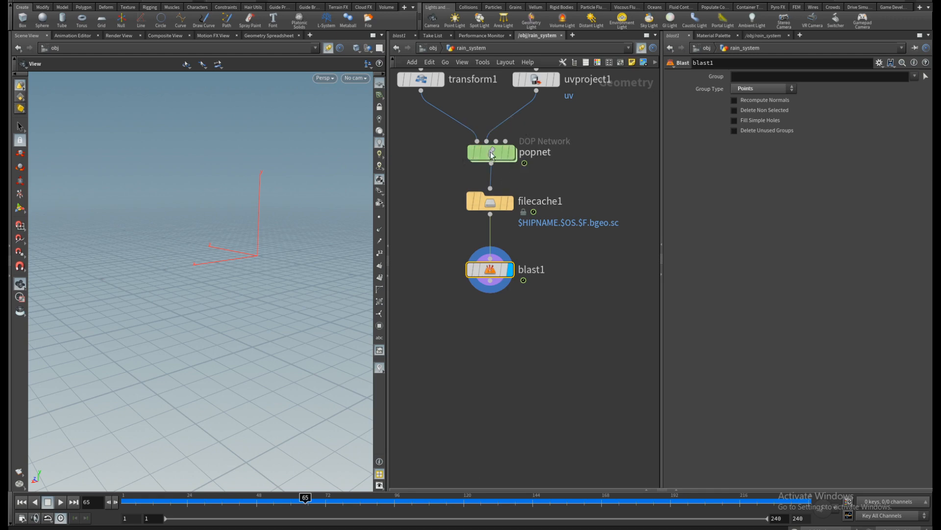
{"action": "double_click", "coordinate": [492, 153]}
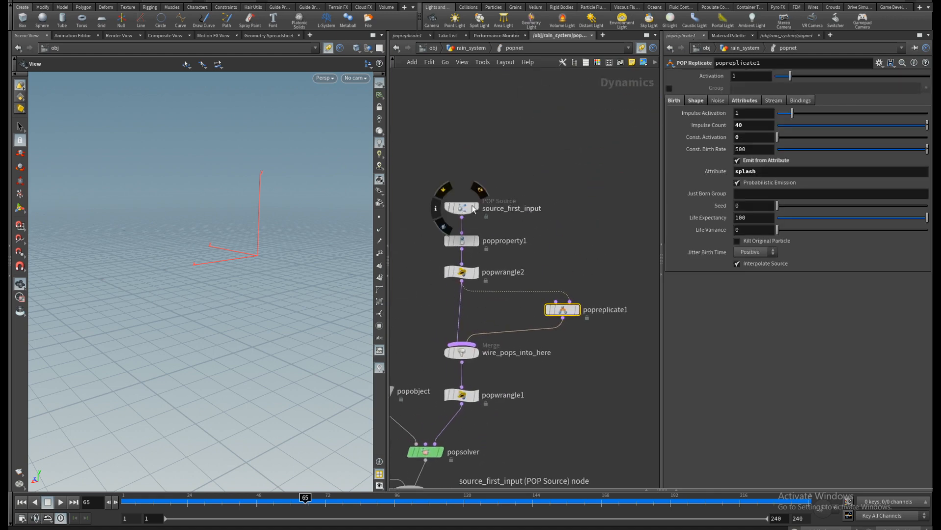
{"action": "double_click", "coordinate": [494, 209]}
{"action": "type", "text": "sourceA"}
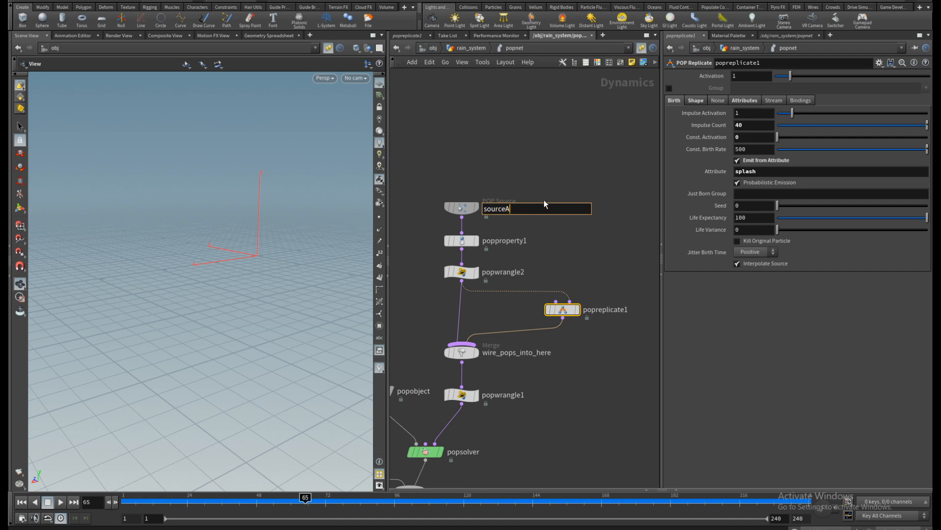
{"action": "key", "text": "Return"}
Step: Rename the popreplicate1 node to sourceB
{"action": "double_click", "coordinate": [600, 310]}
{"action": "double_click", "coordinate": [606, 312]}
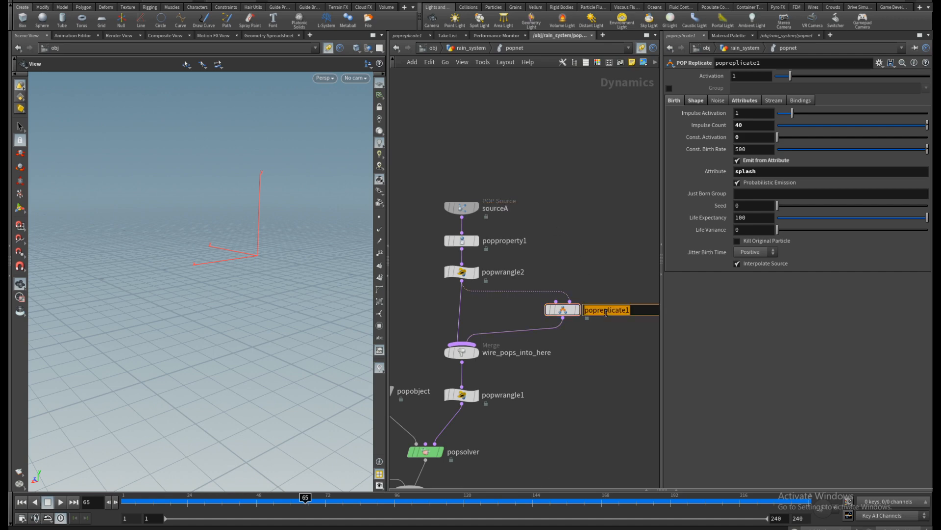
{"action": "type", "text": "sourceB"}
{"action": "key", "text": "Return"}
{"action": "middle_click_drag", "start_coordinate": [606, 228], "coordinate": [606, 179]}
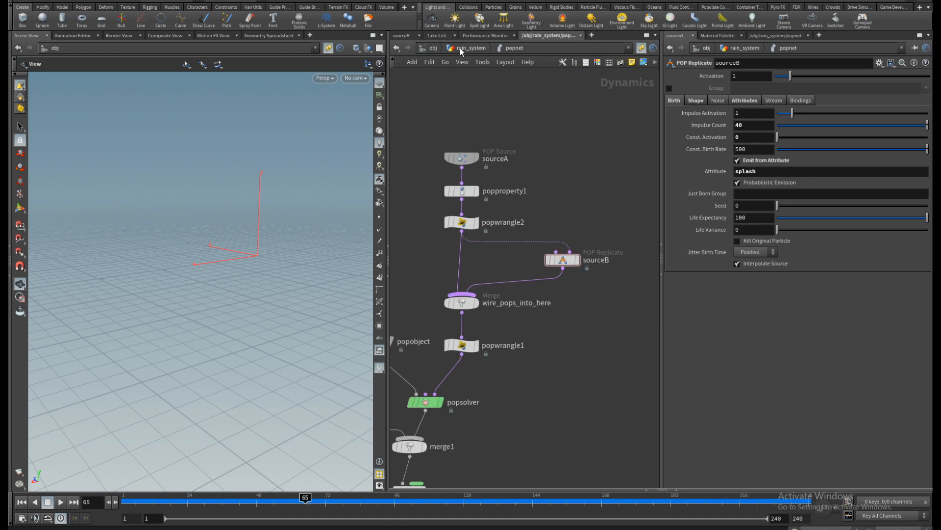
Step: Return to rain_system and save the filecache1 simulation cache to disk again for frames 1 to 240
{"action": "left_click", "coordinate": [463, 48]}
{"action": "left_click", "coordinate": [490, 201]}
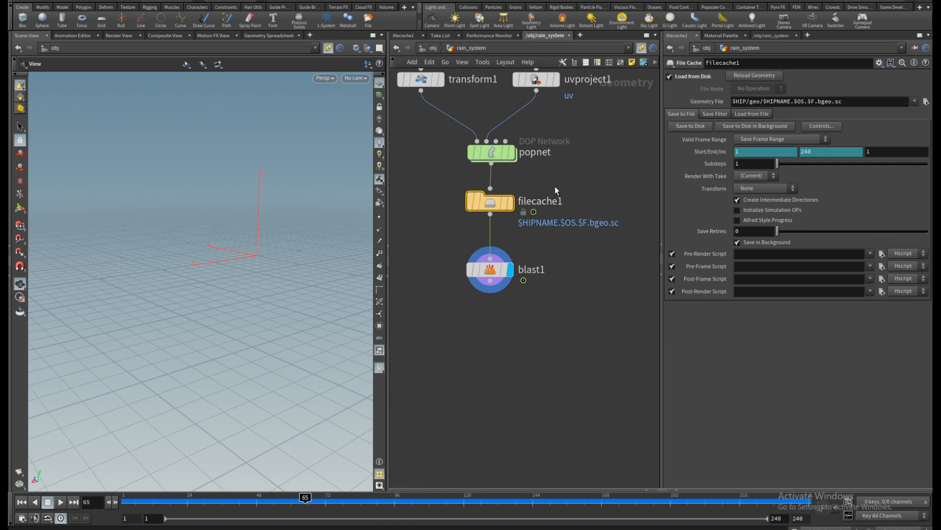
{"action": "left_click", "coordinate": [691, 127]}
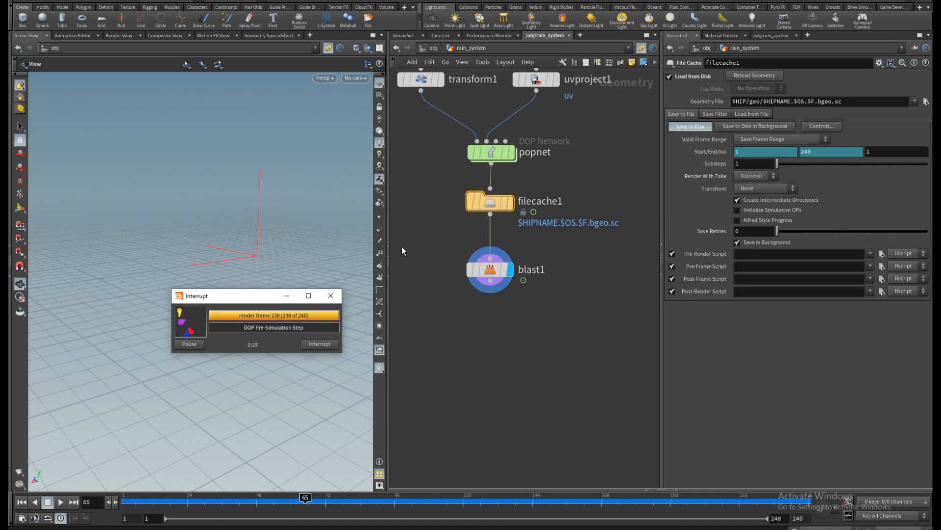
Step: Set the Blast node's group type to Guess from Group
{"action": "left_click", "coordinate": [497, 277]}
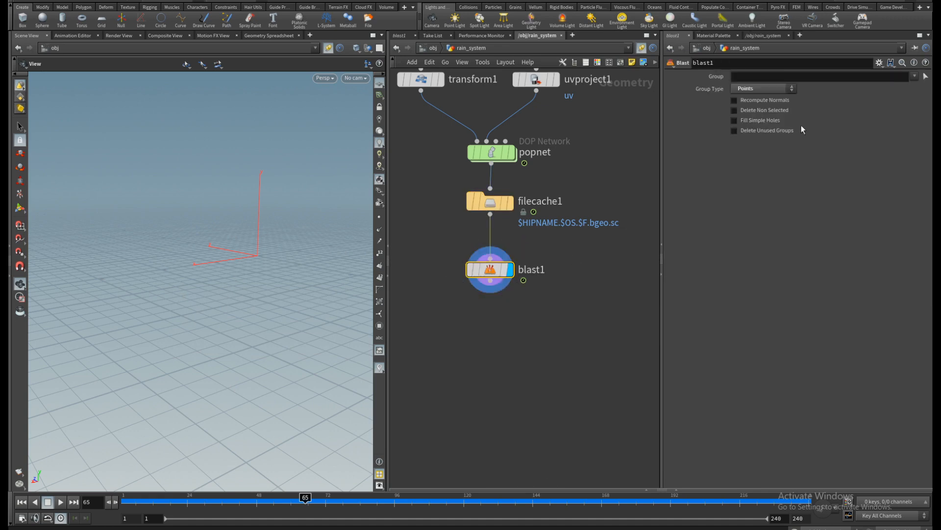
{"action": "left_click", "coordinate": [915, 77]}
{"action": "left_click", "coordinate": [758, 89]}
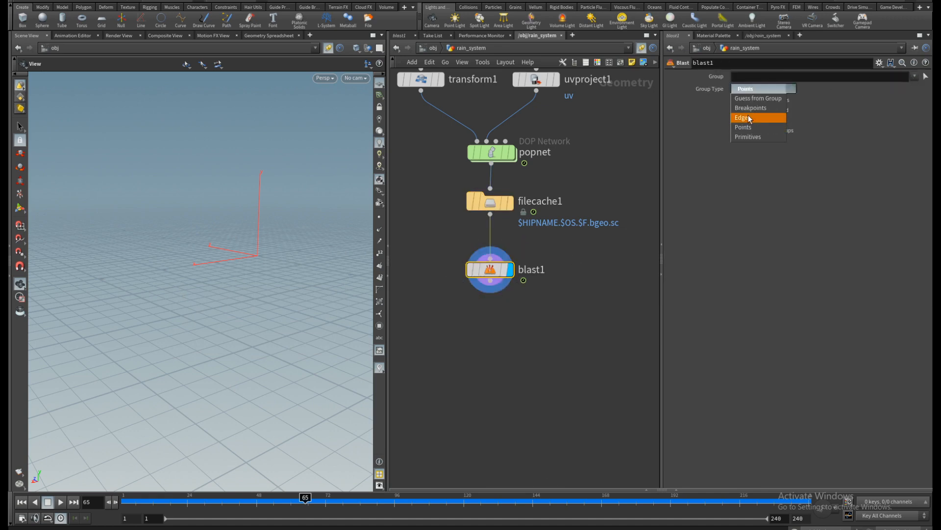
{"action": "left_click", "coordinate": [754, 98]}
Step: Set the Blast node's group to stream_sourceA and enable Delete Non Selected
{"action": "left_click", "coordinate": [914, 77]}
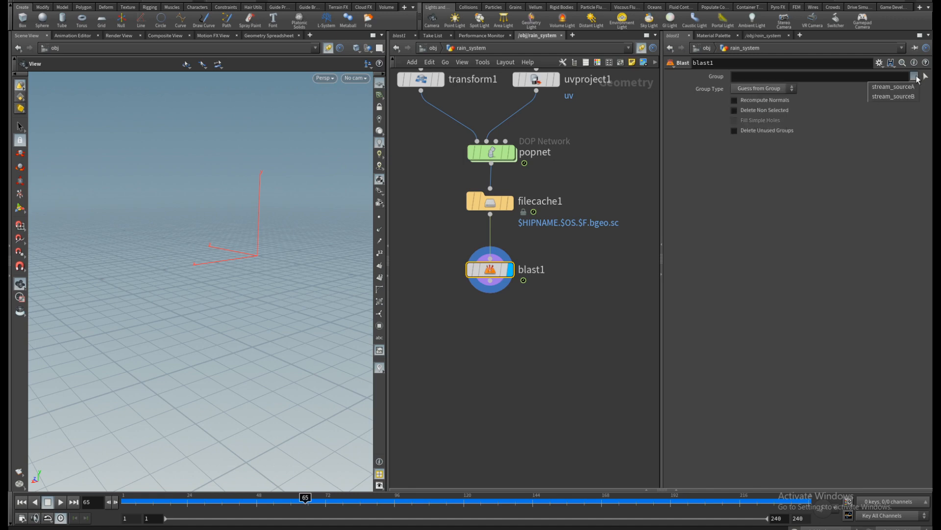
{"action": "left_click", "coordinate": [893, 87]}
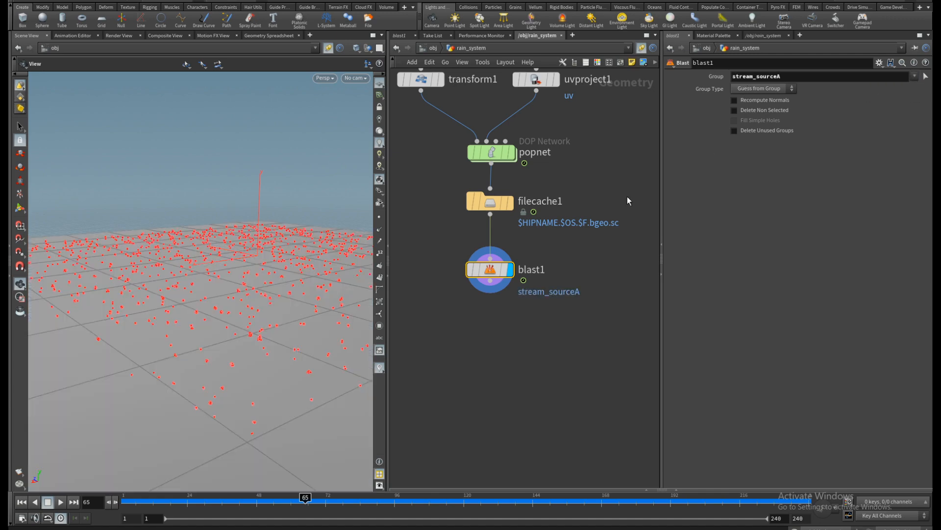
{"action": "left_click", "coordinate": [734, 111]}
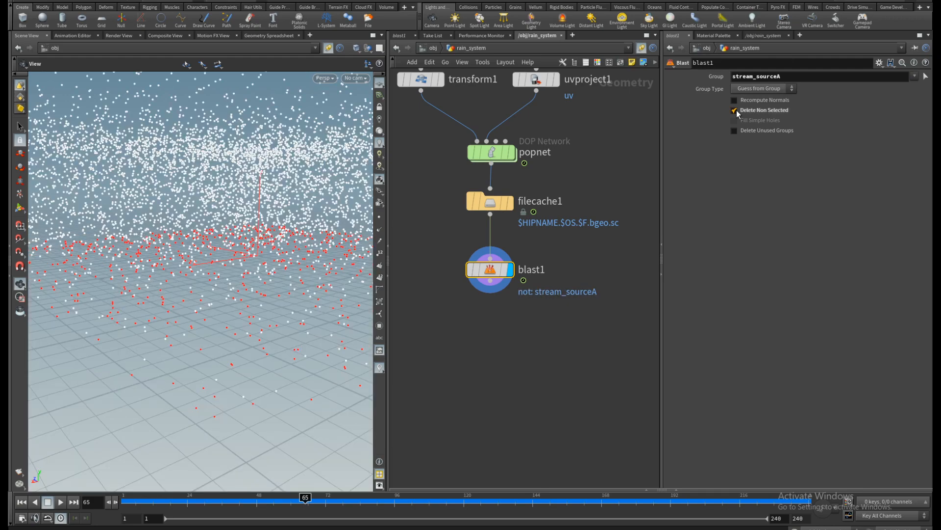
{"action": "left_click_drag", "start_coordinate": [256, 273], "coordinate": [257, 251]}
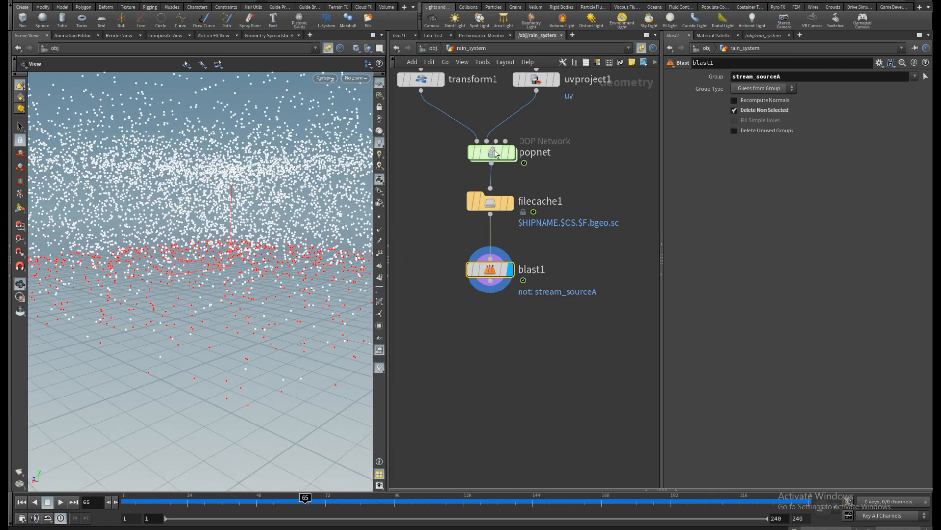
Step: Inside the popnet network, disable Color Hits in the popsolver's collision behavior
{"action": "mouse_move", "coordinate": [493, 158]}
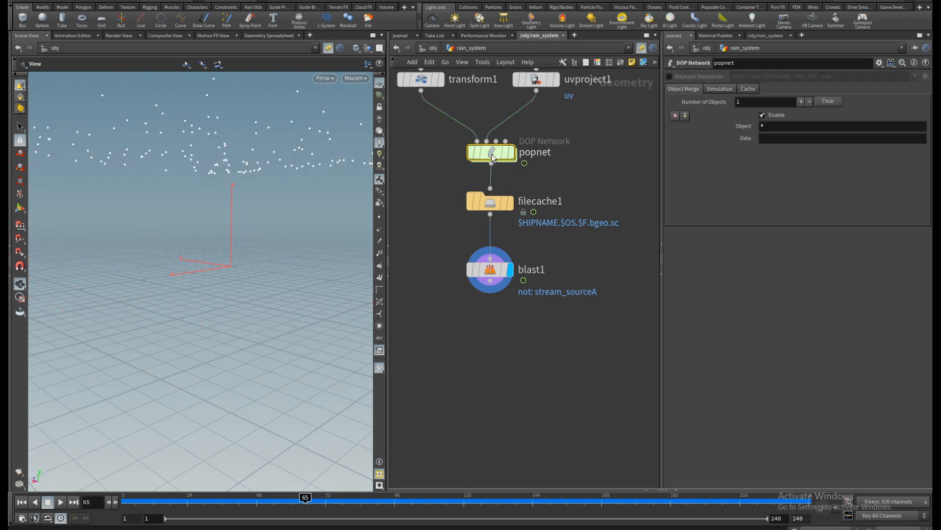
{"action": "double_click", "coordinate": [493, 158]}
{"action": "scroll", "coordinate": [472, 227], "scroll_direction": "up", "scroll_amount": 3}
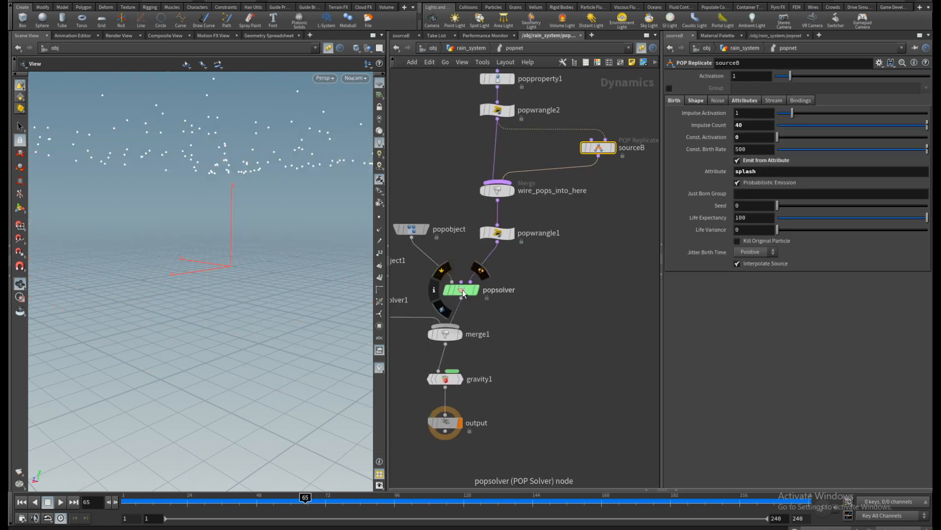
{"action": "left_click", "coordinate": [461, 289]}
{"action": "left_click", "coordinate": [737, 77]}
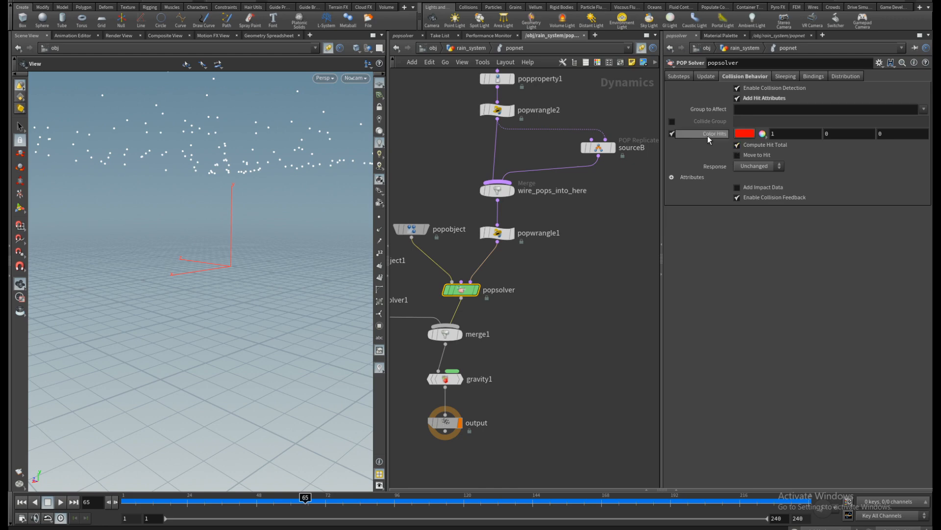
{"action": "left_click", "coordinate": [672, 133]}
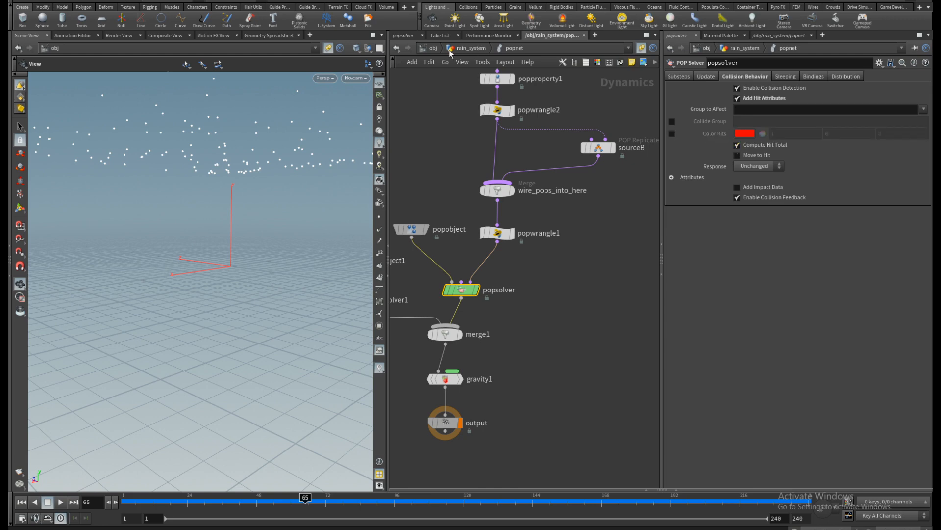
Step: Return to rain_system and re-save the filecache1 cache to disk for frames 1 to 240
{"action": "left_click", "coordinate": [470, 48]}
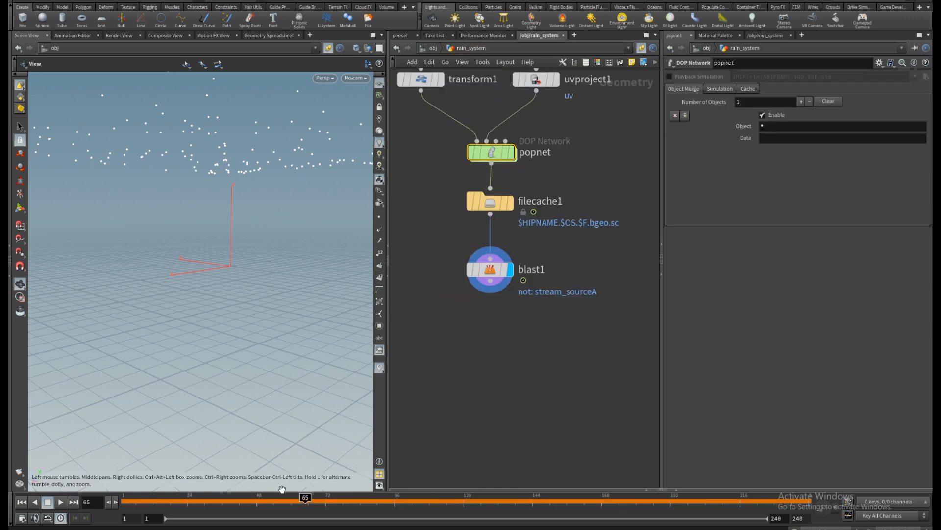
{"action": "left_click", "coordinate": [490, 202]}
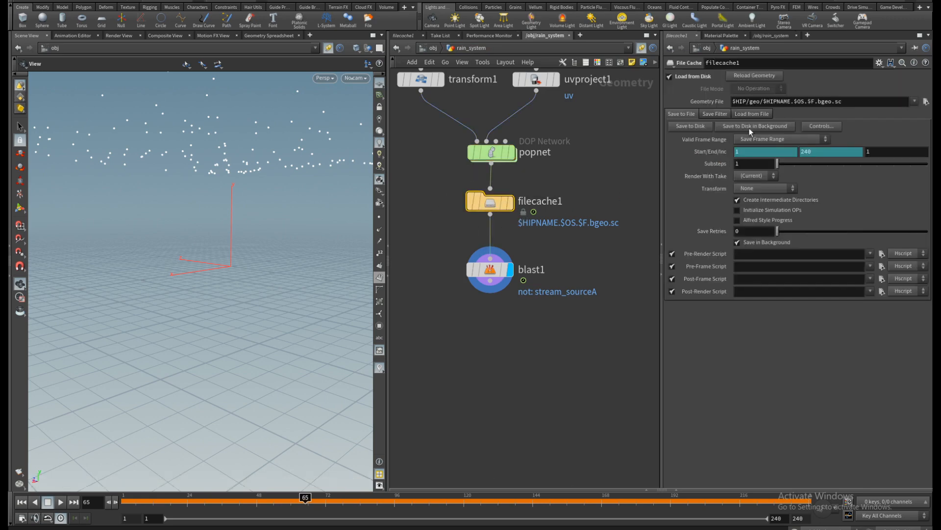
{"action": "left_click", "coordinate": [678, 125]}
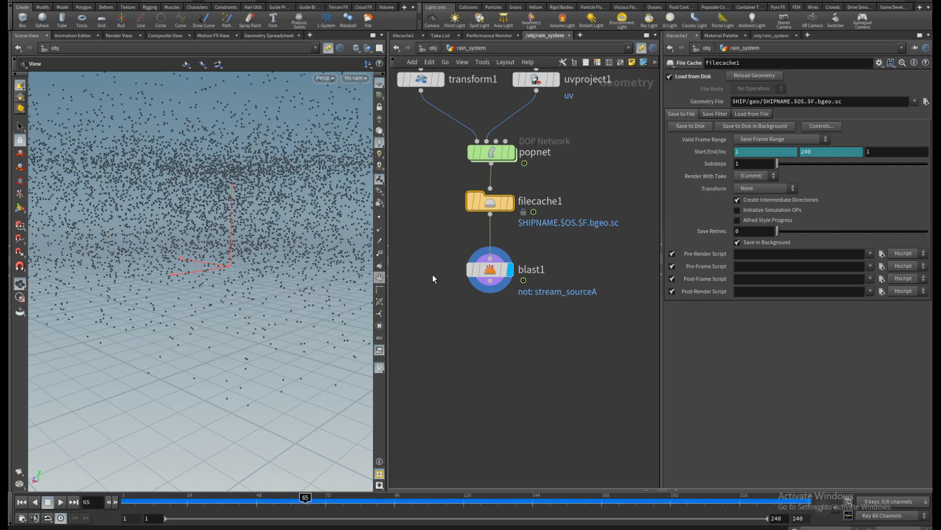
Step: Scrub through the timeline and orbit the scene to examine the stream_sourceA particles kept by blast1
{"action": "left_click_drag", "start_coordinate": [305, 498], "coordinate": [466, 501]}
{"action": "mouse_move", "coordinate": [210, 272]}
{"action": "left_mouse_down"}
{"action": "mouse_move", "coordinate": [165, 268]}
{"action": "mouse_move", "coordinate": [216, 272]}
{"action": "left_mouse_up"}
{"action": "left_click", "coordinate": [488, 270]}
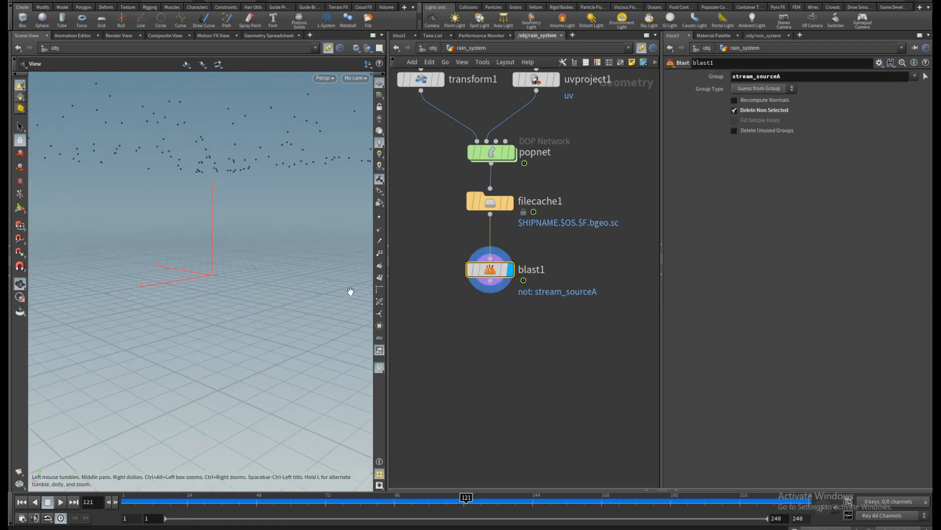
{"action": "left_click_drag", "start_coordinate": [351, 291], "coordinate": [248, 225]}
{"action": "mouse_move", "coordinate": [507, 272]}
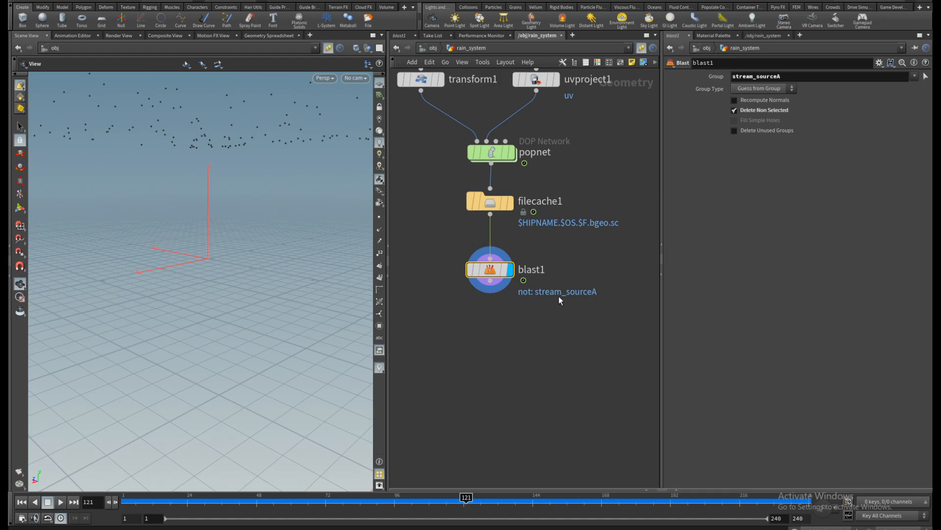
{"action": "left_click_drag", "start_coordinate": [143, 499], "coordinate": [172, 498]}
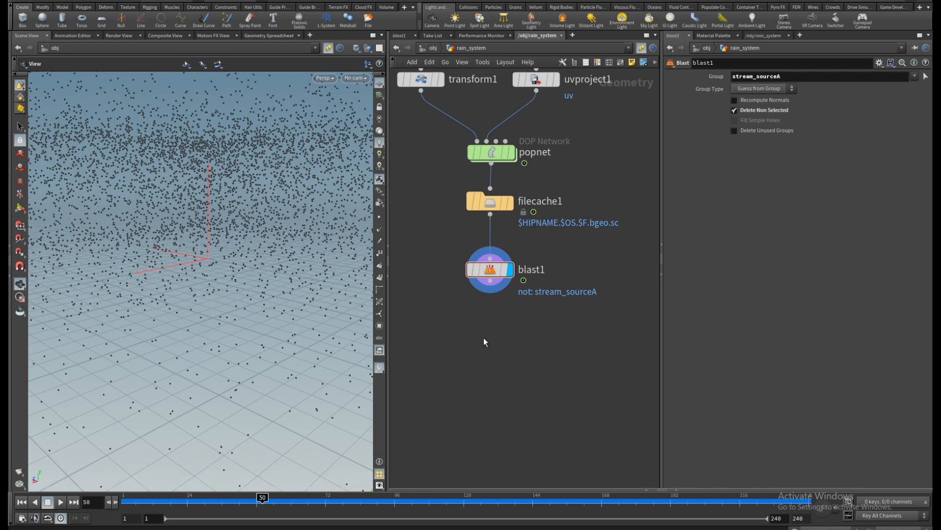
Step: Add a Point Wrangle node connected to the output of blast1 and align it below that node
{"action": "left_click_drag", "start_coordinate": [489, 272], "coordinate": [487, 327]}
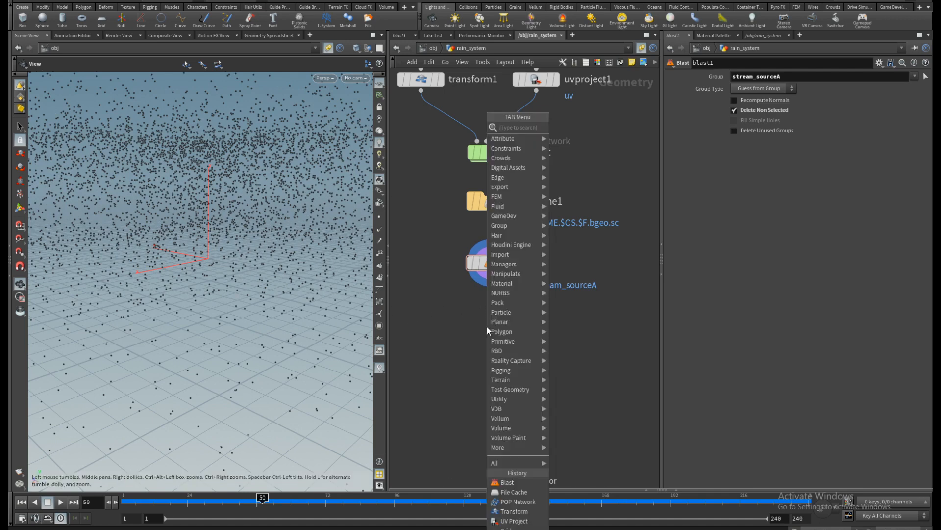
{"action": "type", "text": "attw"}
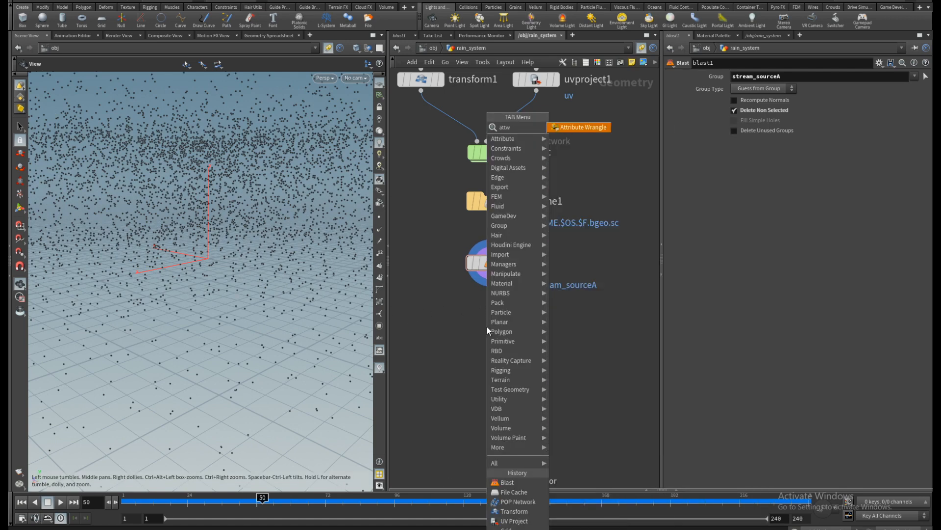
{"action": "type", "text": "r"}
{"action": "key", "text": "BackSpace"}
{"action": "key", "text": "BackSpace"}
{"action": "key", "text": "BackSpace"}
{"action": "key", "text": "BackSpace"}
{"action": "key", "text": "BackSpace"}
{"action": "type", "text": "p"}
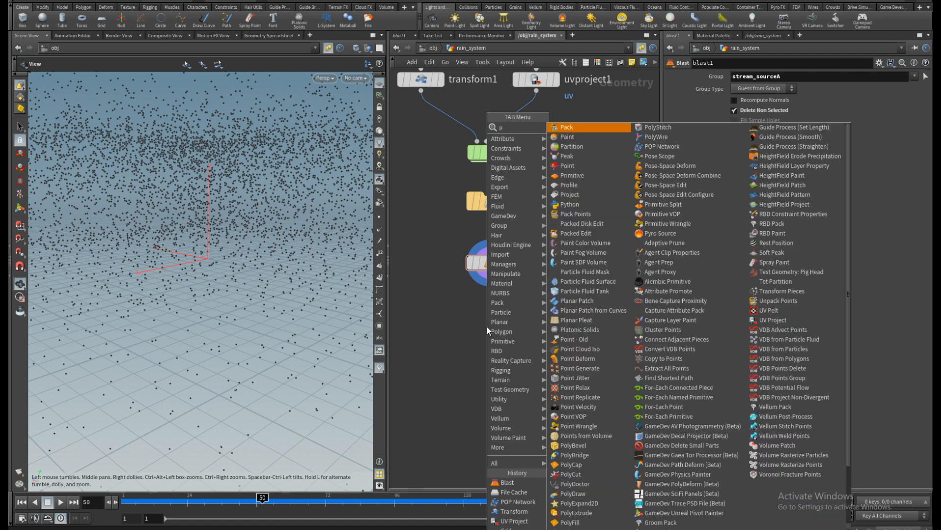
{"action": "type", "text": "ointw"}
{"action": "key", "text": "Return"}
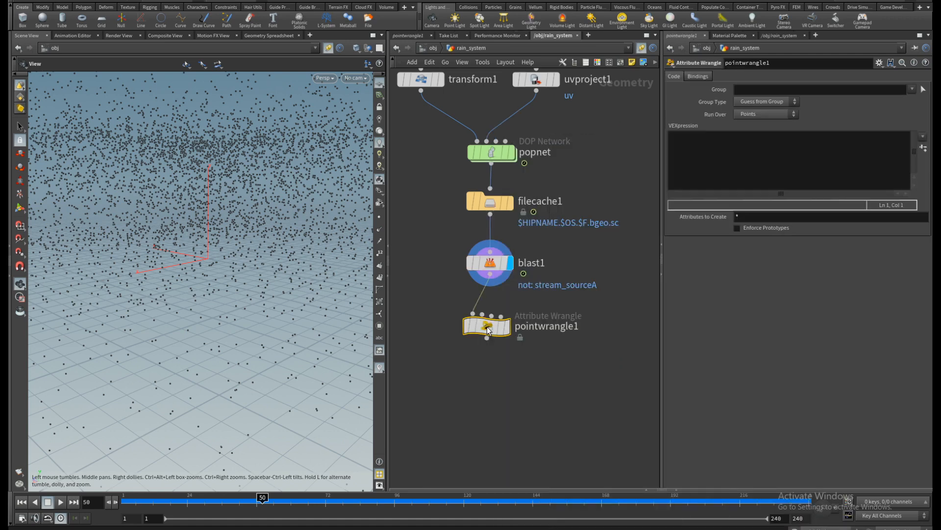
{"action": "left_click", "coordinate": [492, 324]}
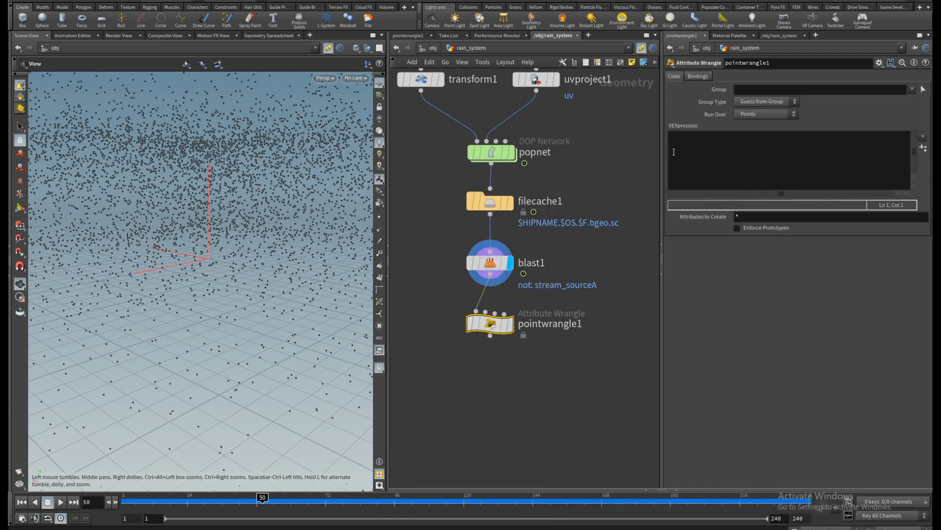
{"action": "left_click", "coordinate": [713, 147]}
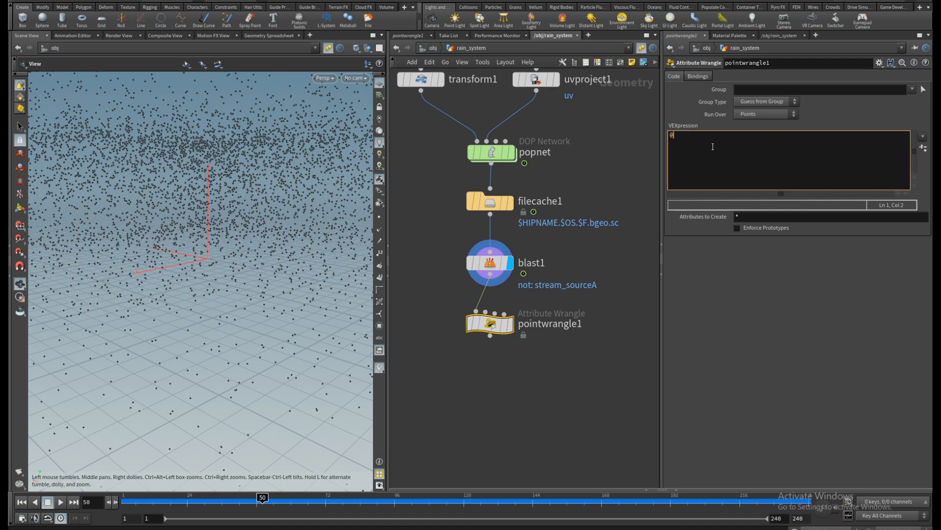
{"action": "type", "text": "@wet = 1;"}
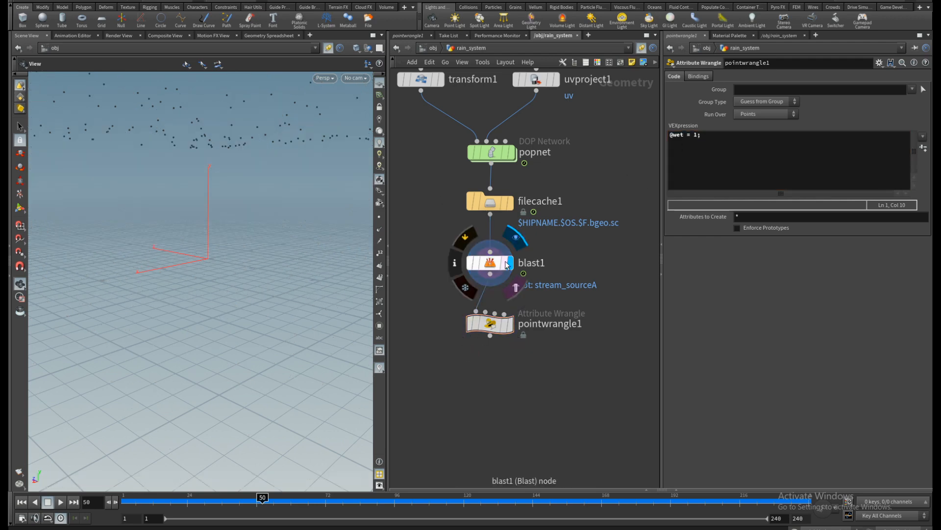
{"action": "middle_click_drag", "start_coordinate": [491, 399], "coordinate": [503, 325]}
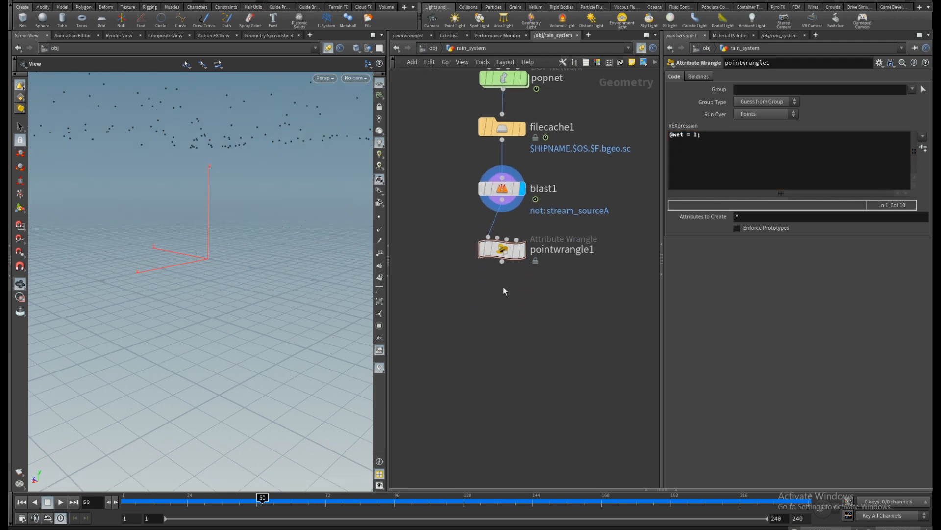
{"action": "left_click", "coordinate": [495, 249]}
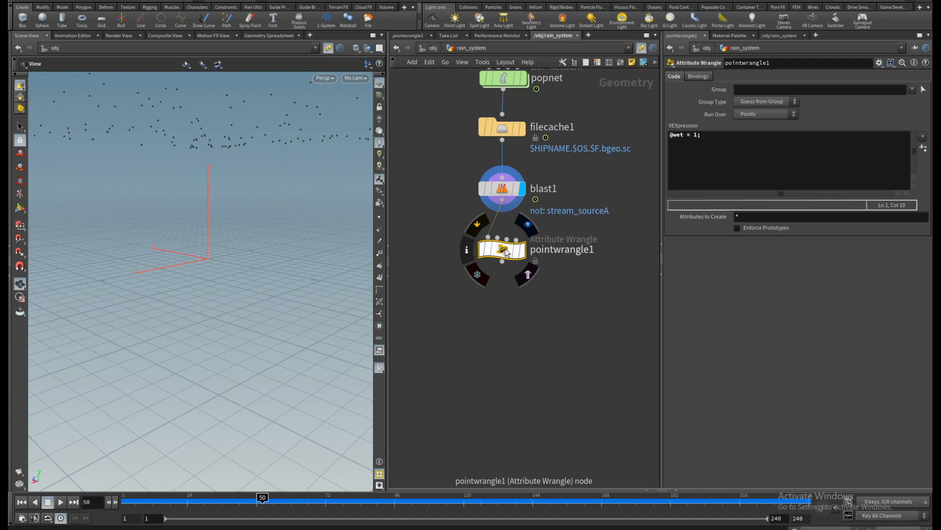
{"action": "middle_click_drag", "start_coordinate": [461, 269], "coordinate": [533, 301]}
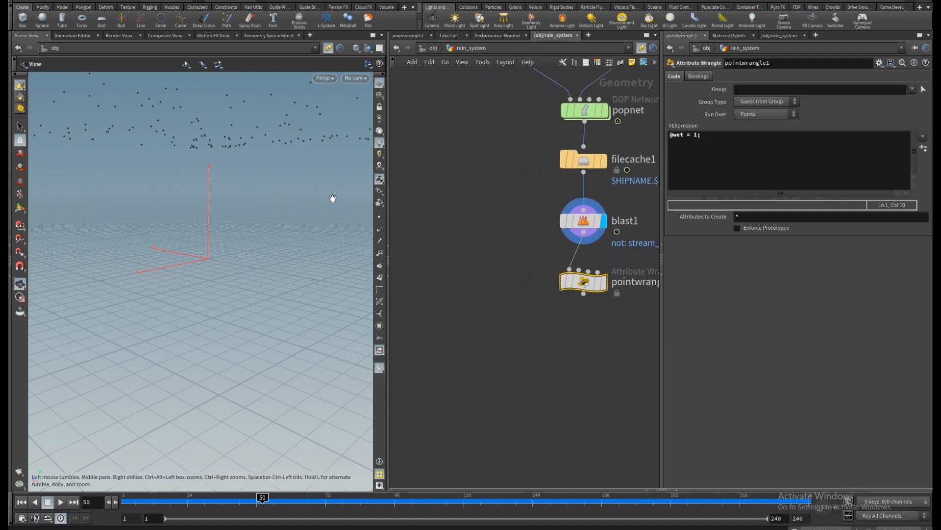
{"action": "mouse_move", "coordinate": [240, 261]}
{"action": "left_mouse_down"}
{"action": "mouse_move", "coordinate": [223, 279]}
{"action": "mouse_move", "coordinate": [261, 250]}
{"action": "mouse_move", "coordinate": [241, 263]}
{"action": "left_mouse_up"}
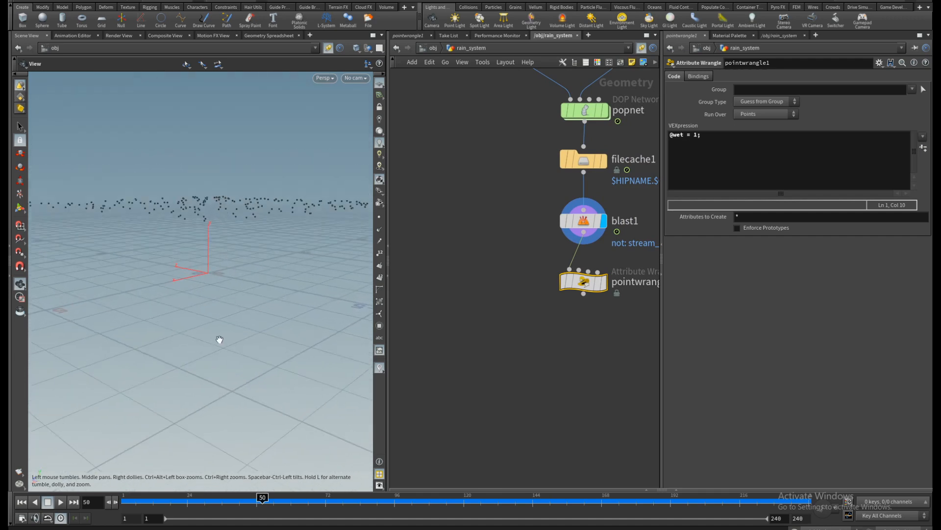
{"action": "middle_click_drag", "start_coordinate": [498, 134], "coordinate": [400, 351]}
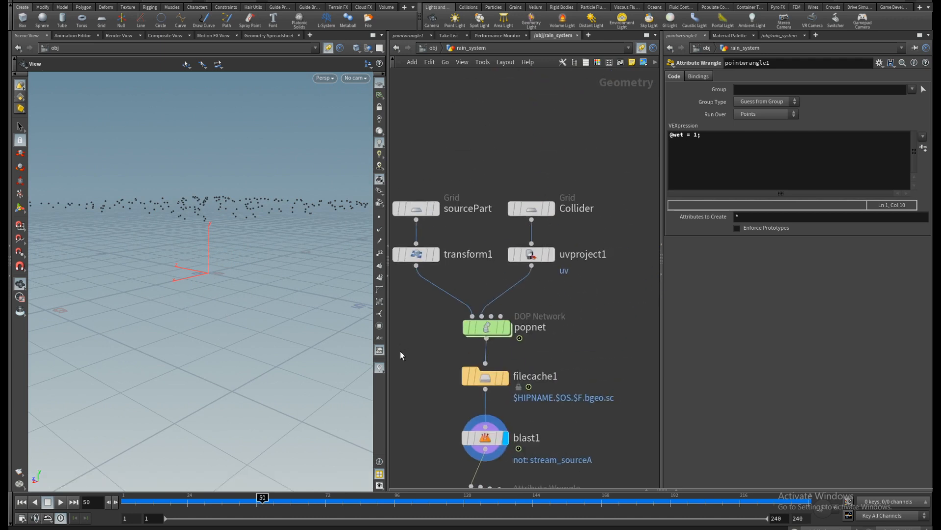
{"action": "mouse_move", "coordinate": [521, 258]}
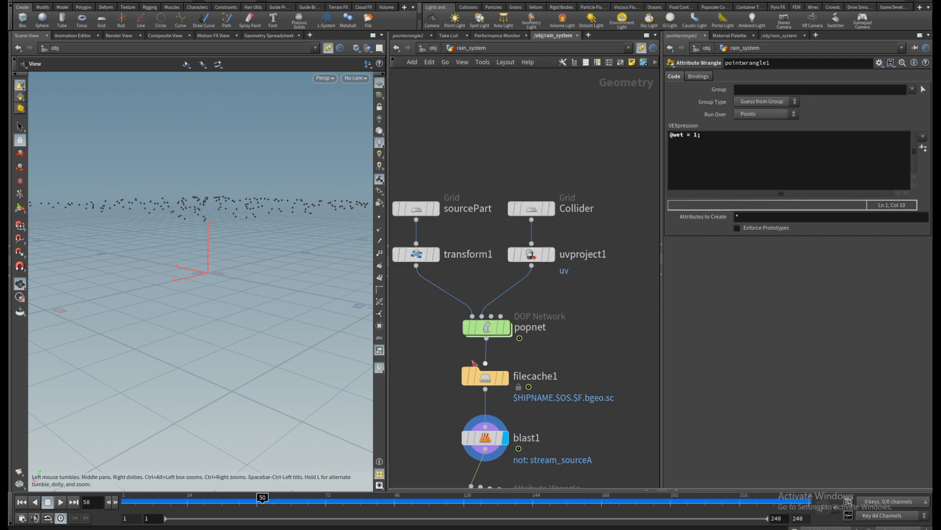
{"action": "middle_click_drag", "start_coordinate": [445, 368], "coordinate": [493, 185]}
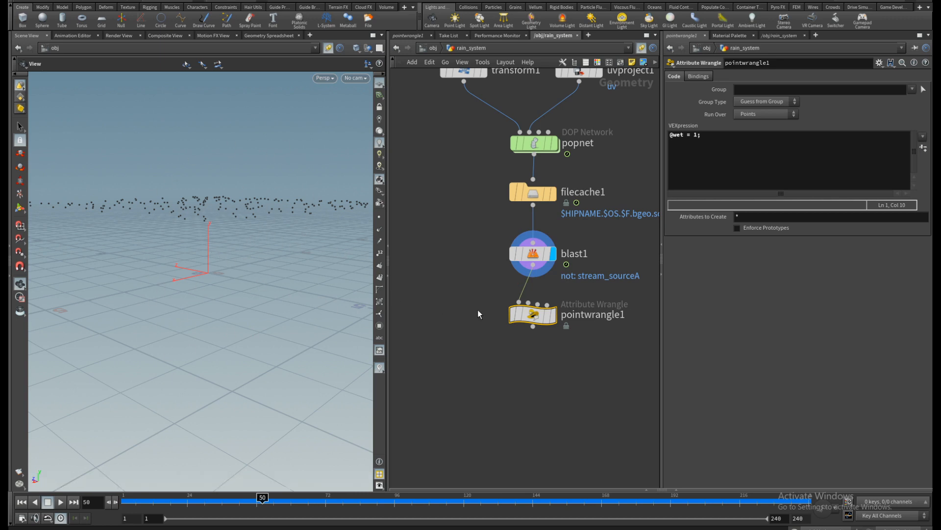
Step: Add an unconnected Volume node in the empty space beside the point wrangle
{"action": "middle_click_drag", "start_coordinate": [479, 313], "coordinate": [533, 296]}
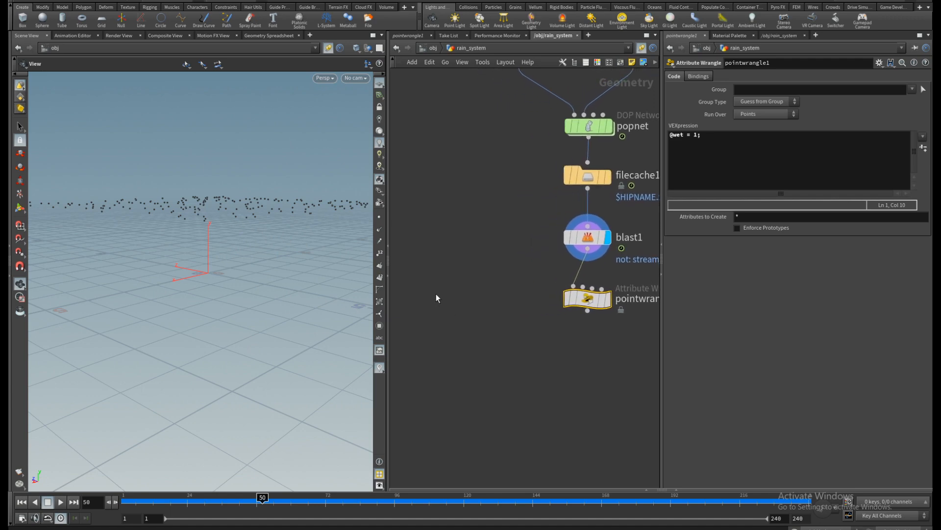
{"action": "key", "text": "Tab"}
{"action": "type", "text": "vo"}
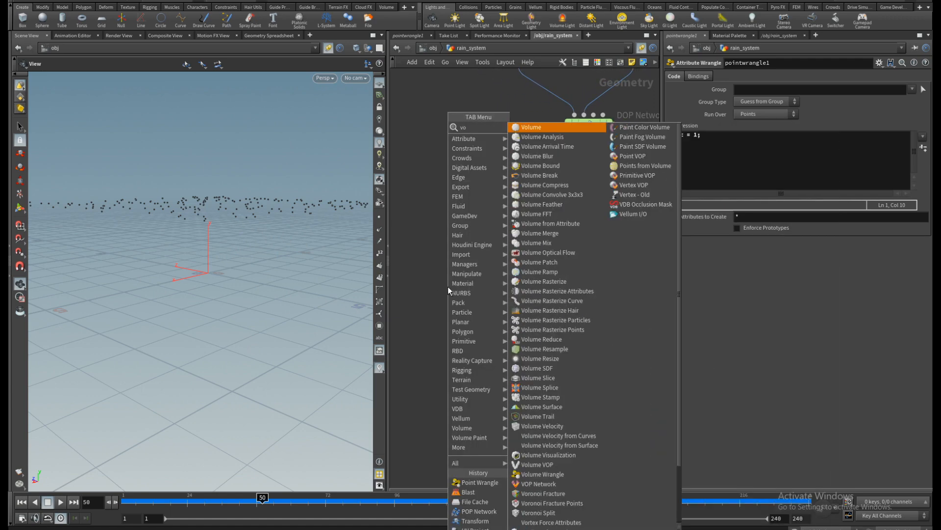
{"action": "key", "text": "Return"}
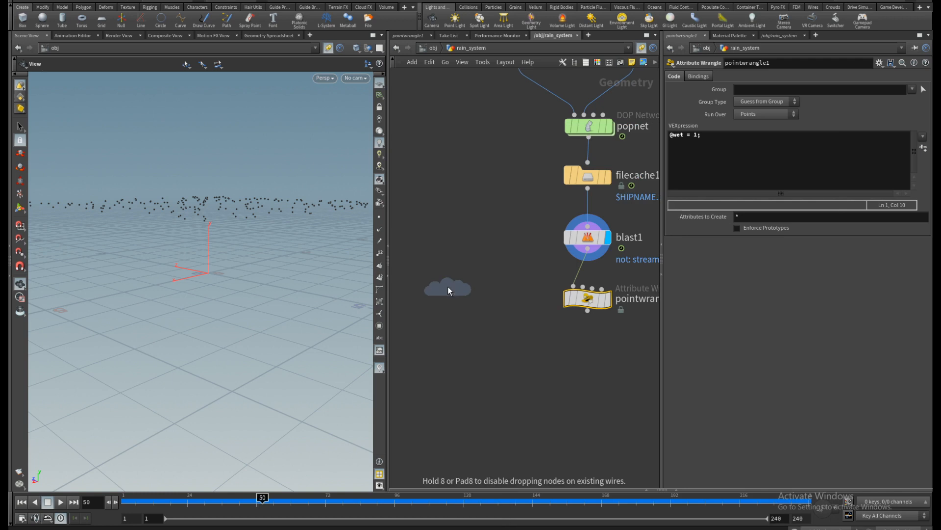
{"action": "left_click", "coordinate": [448, 286]}
{"action": "left_click_drag", "start_coordinate": [448, 286], "coordinate": [452, 304]}
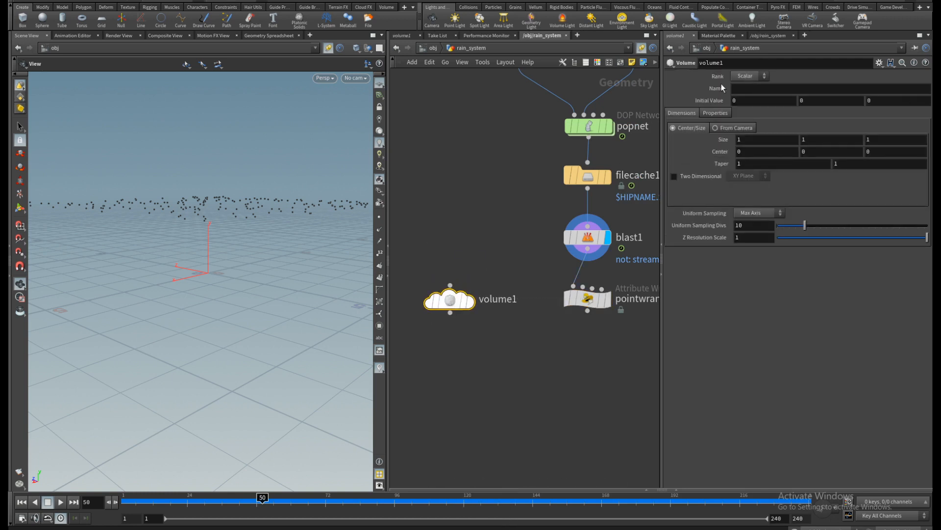
Step: Name the volume's field val and make the volume two-dimensional
{"action": "left_click", "coordinate": [754, 87]}
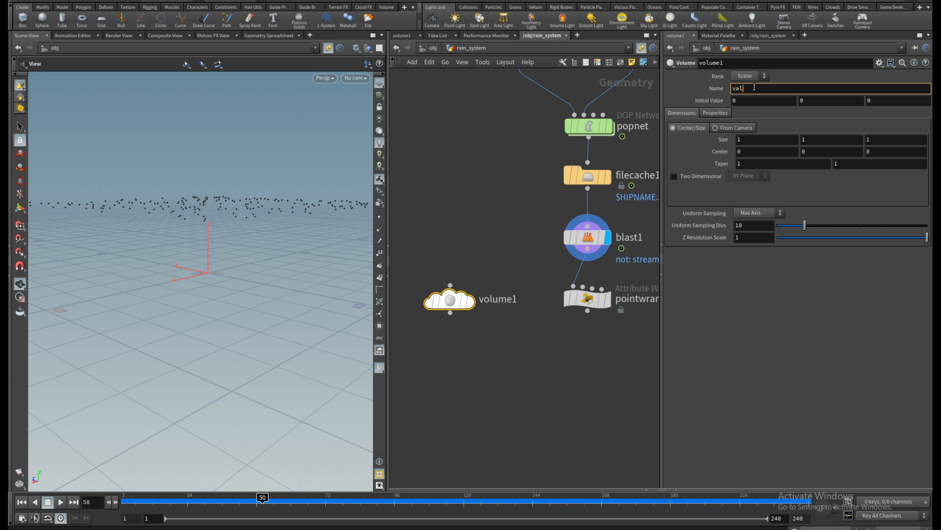
{"action": "key", "text": "Return"}
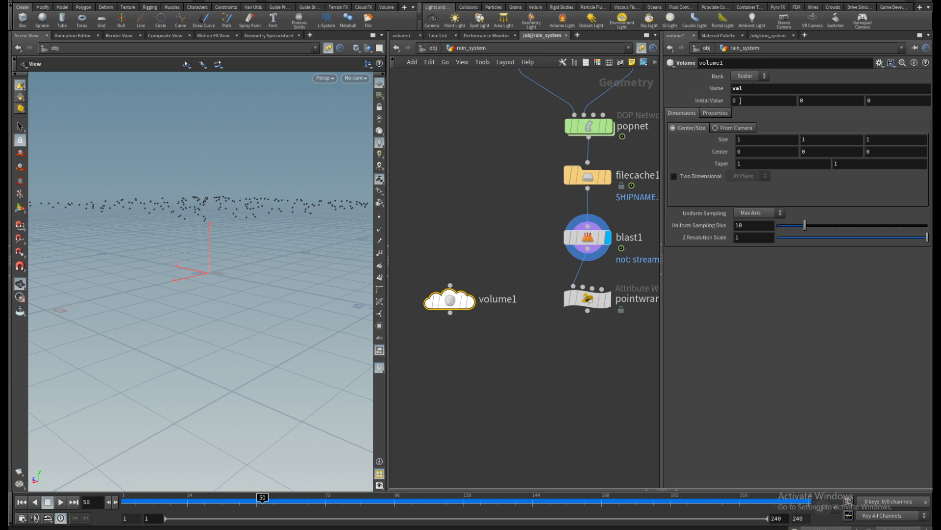
{"action": "left_click", "coordinate": [748, 151]}
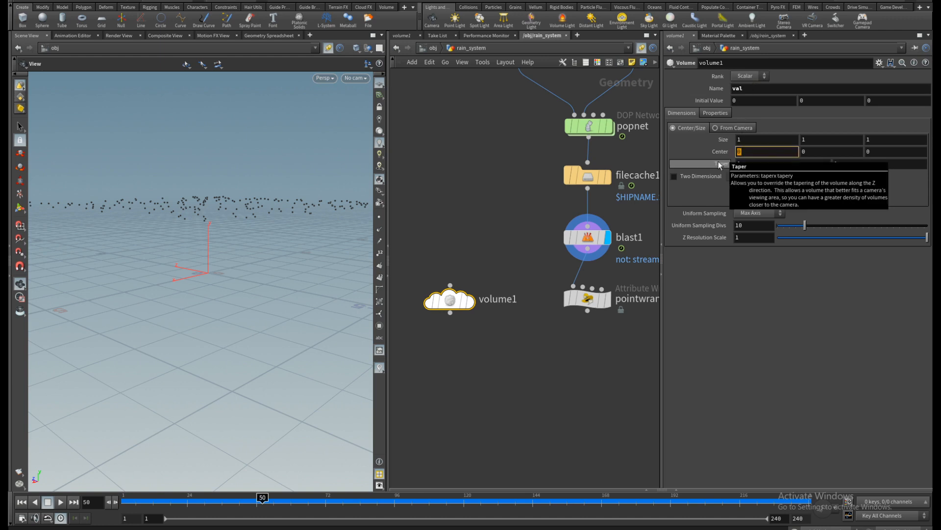
{"action": "left_click", "coordinate": [674, 176]}
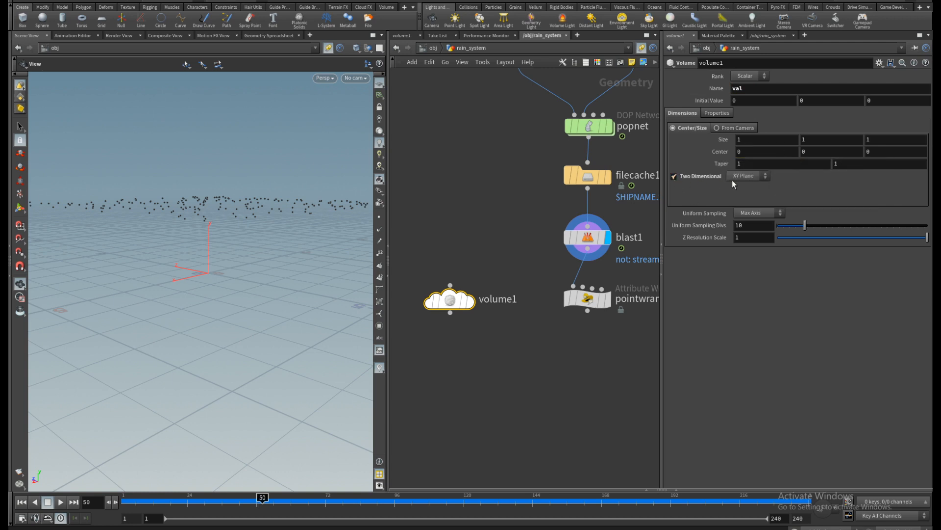
Step: Set the volume's center to 0.5 in X and 0.5 in Y
{"action": "left_click", "coordinate": [740, 152]}
{"action": "type", "text": "0.5"}
{"action": "key", "text": "Tab"}
{"action": "type", "text": "0.5"}
{"action": "key", "text": "Tab"}
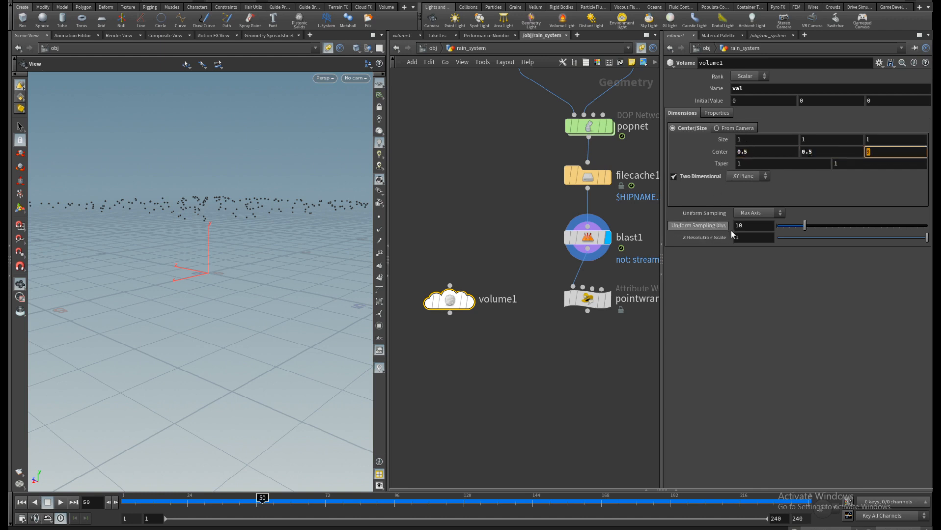
Step: Set the volume's Uniform Sampling Divs to 1024
{"action": "left_click", "coordinate": [742, 225]}
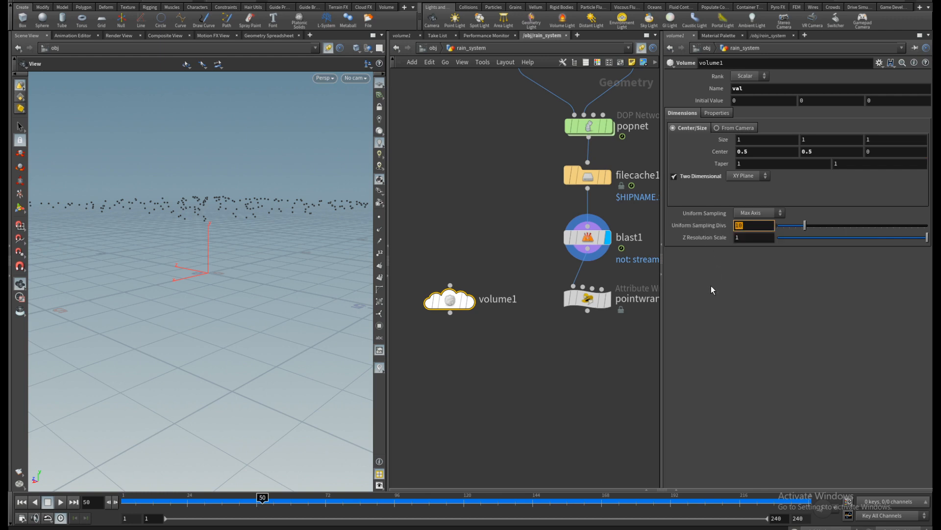
{"action": "type", "text": "1024"}
{"action": "key", "text": "Return"}
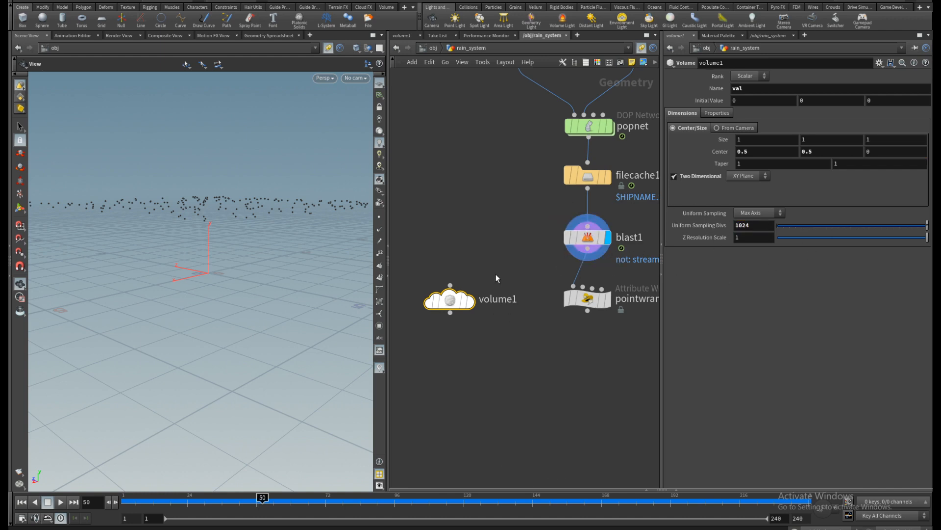
Step: Display the two-dimensional volume and inspect its square outline in the perspective view
{"action": "left_click", "coordinate": [465, 304]}
{"action": "left_click_drag", "start_coordinate": [251, 238], "coordinate": [247, 270]}
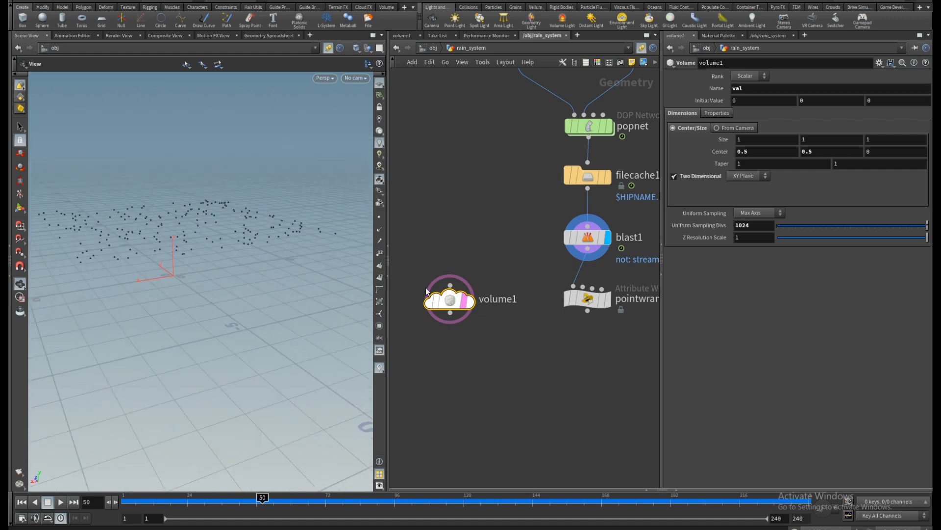
{"action": "left_click", "coordinate": [467, 302]}
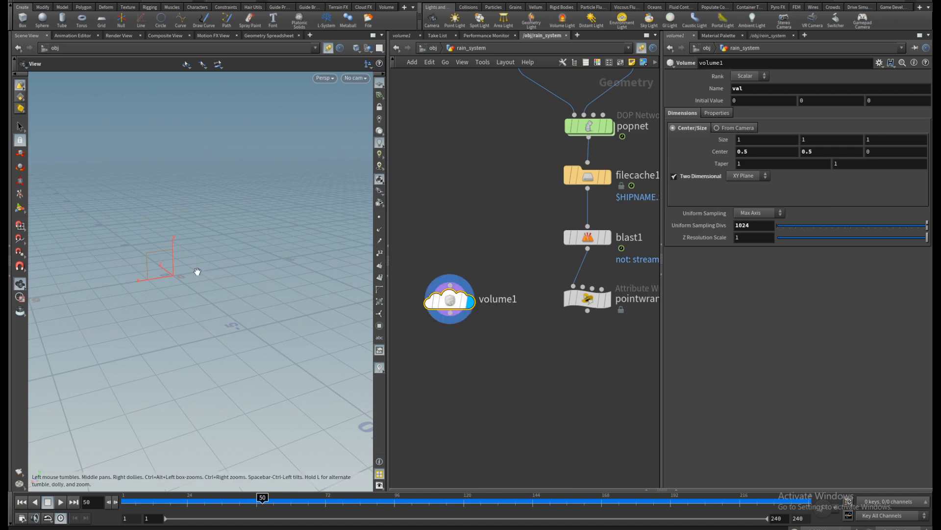
{"action": "left_click_drag", "start_coordinate": [197, 271], "coordinate": [226, 335]}
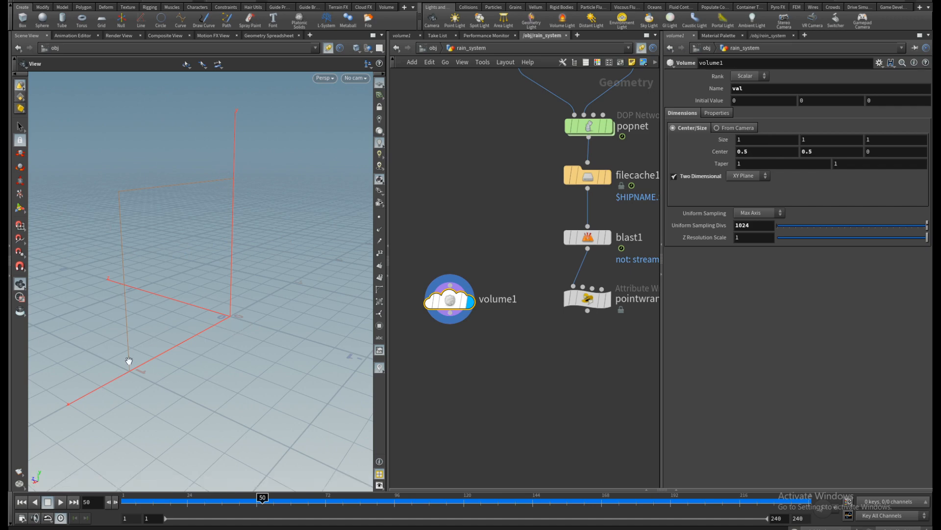
{"action": "left_click_drag", "start_coordinate": [243, 311], "coordinate": [219, 290]}
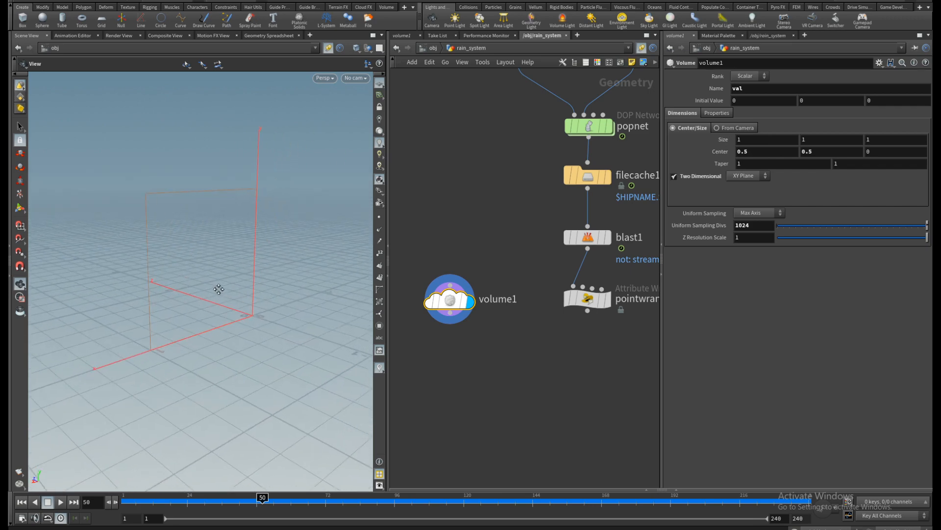
Step: Display the collider's uvproject1 node and view its UV layout in the UV viewport
{"action": "middle_click_drag", "start_coordinate": [513, 120], "coordinate": [376, 319]}
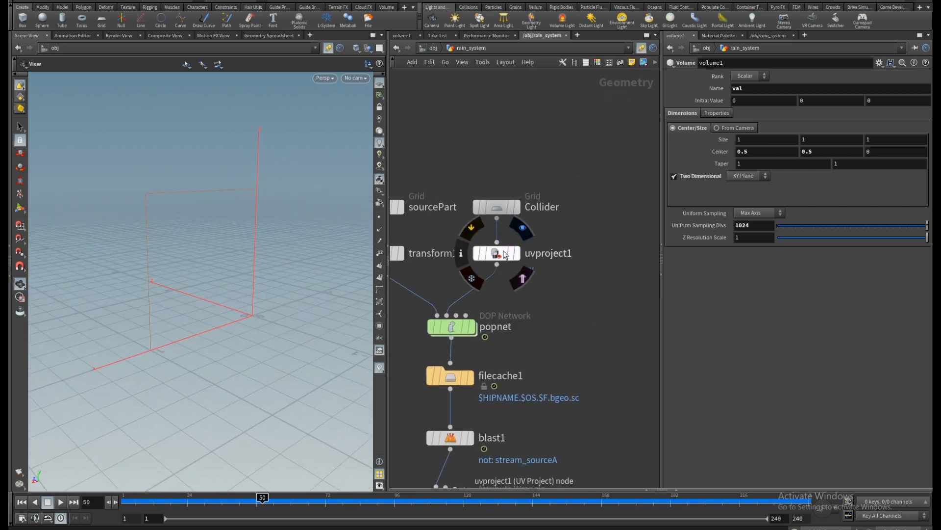
{"action": "left_click", "coordinate": [505, 254]}
{"action": "left_click", "coordinate": [522, 227]}
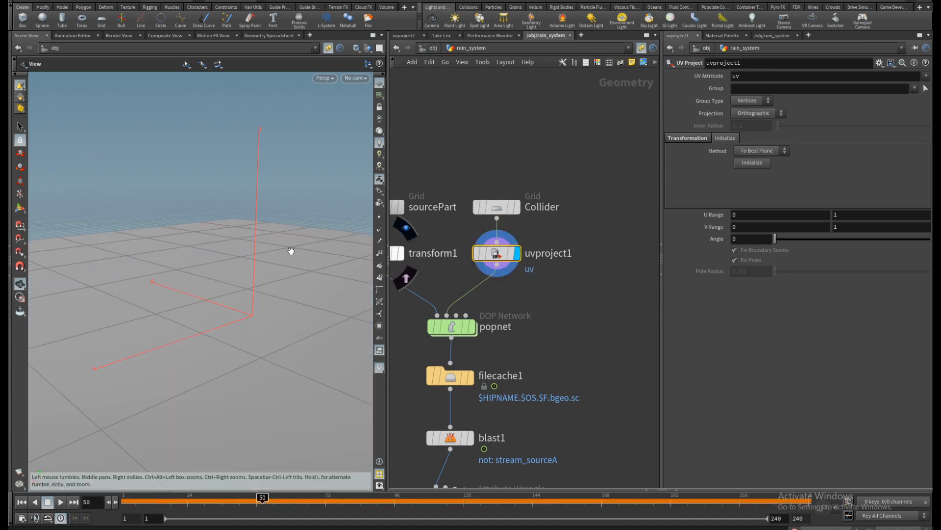
{"action": "key", "text": "space+5"}
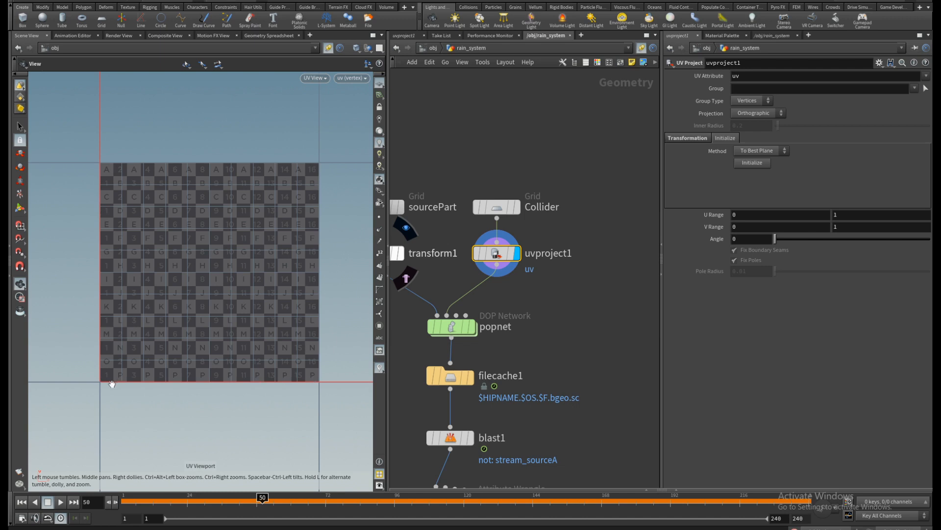
Step: Return to the perspective view and display volume1 to compare its extent with the UV square
{"action": "middle_click_drag", "start_coordinate": [578, 351], "coordinate": [668, 81]}
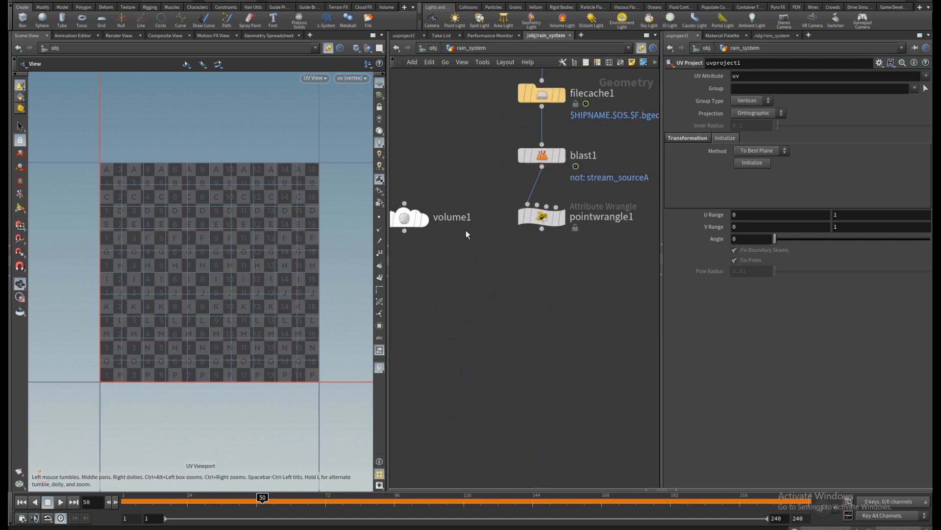
{"action": "left_click", "coordinate": [409, 217]}
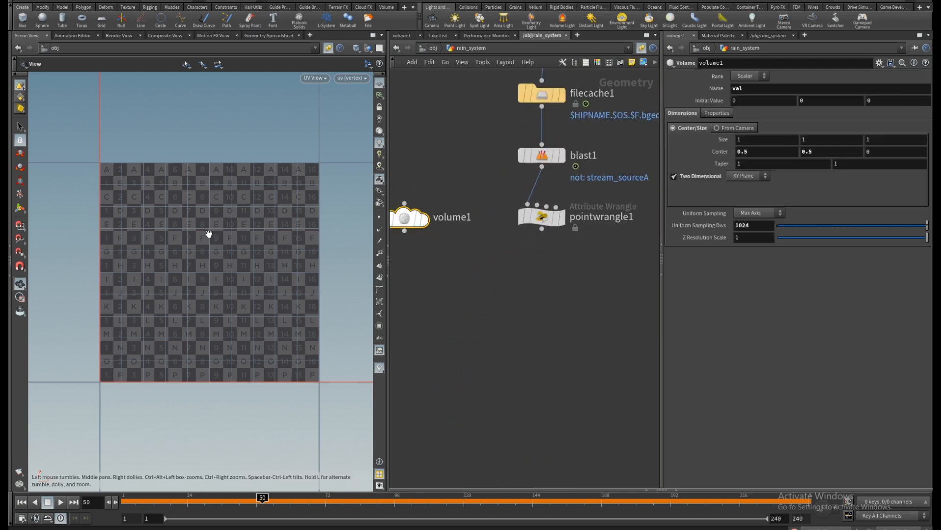
{"action": "key", "text": "space+1"}
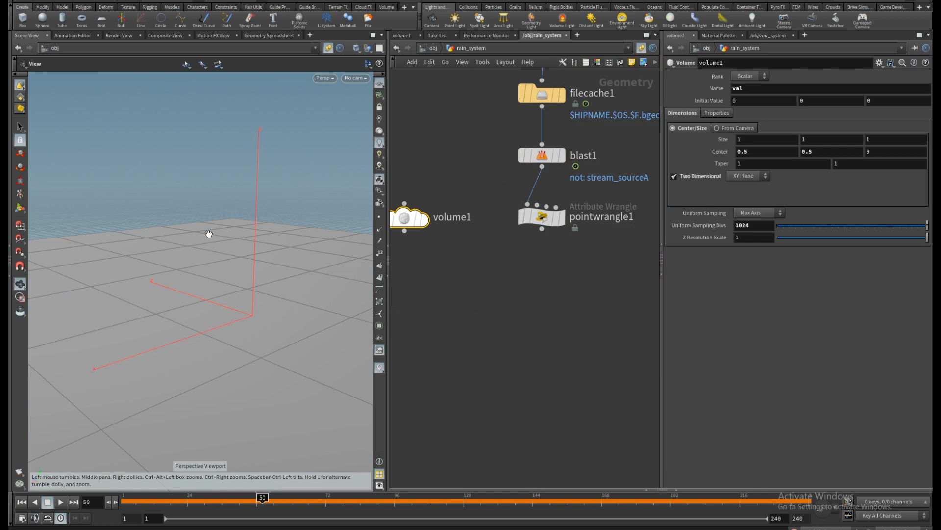
{"action": "left_click", "coordinate": [426, 224]}
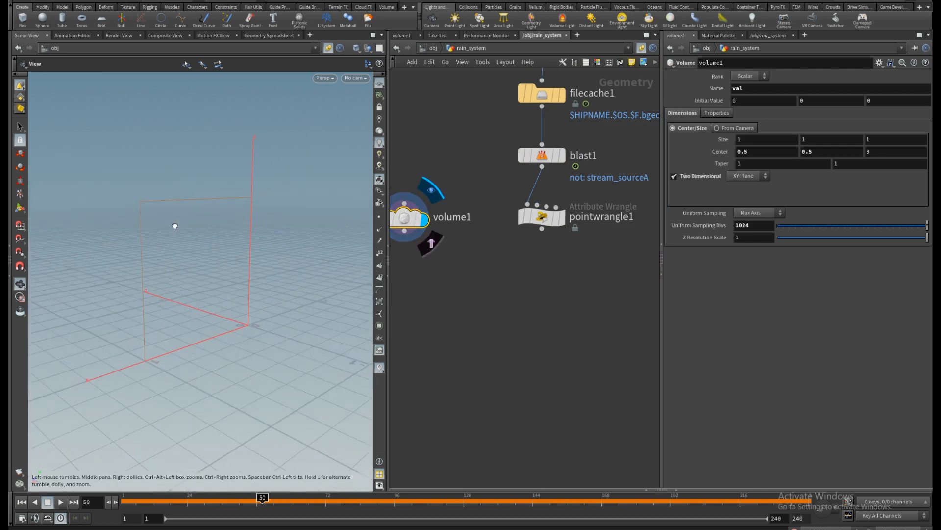
{"action": "left_click_drag", "start_coordinate": [175, 226], "coordinate": [261, 185]}
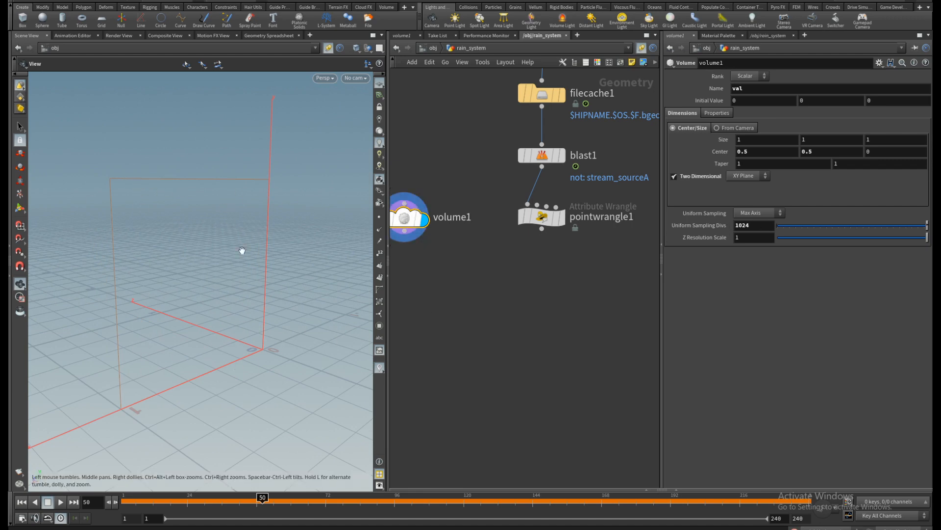
{"action": "middle_click_drag", "start_coordinate": [452, 277], "coordinate": [485, 271]}
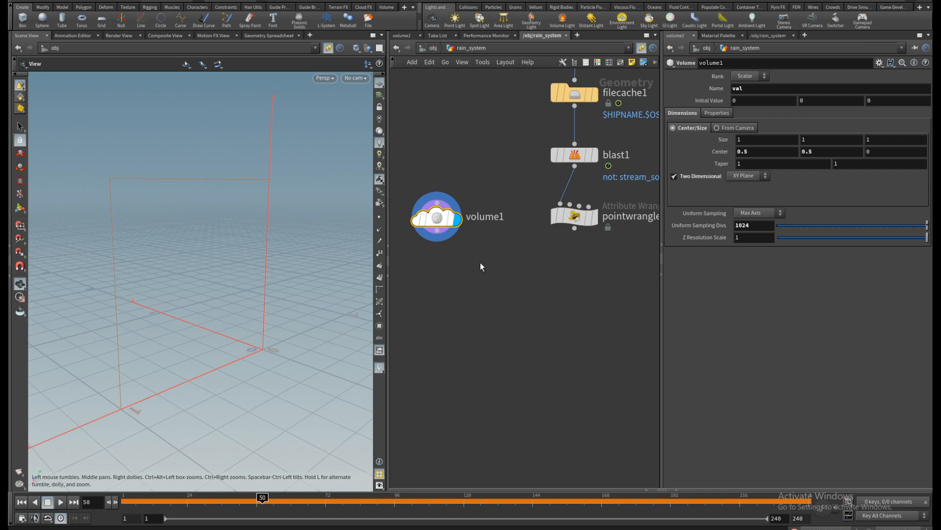
{"action": "middle_click_drag", "start_coordinate": [545, 265], "coordinate": [508, 268]}
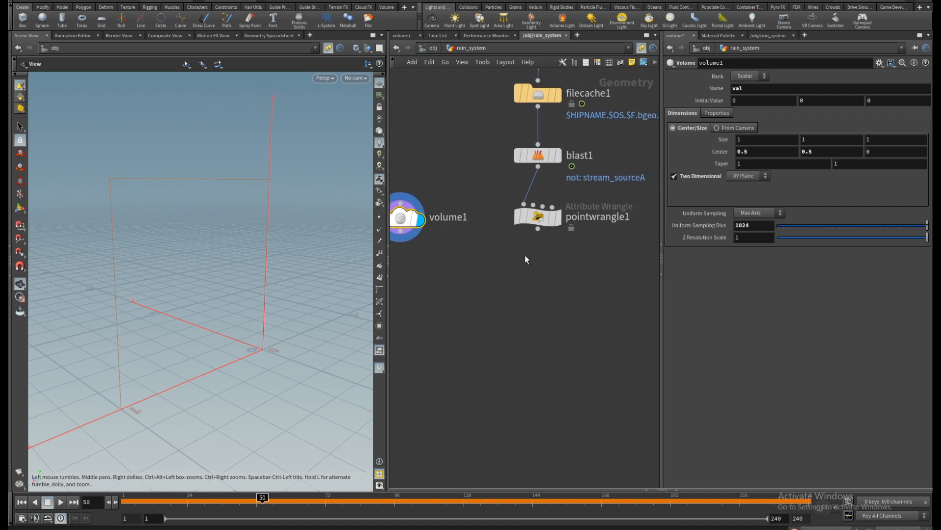
{"action": "scroll", "coordinate": [490, 206], "scroll_direction": "down", "scroll_amount": 3}
{"action": "scroll", "coordinate": [490, 236], "scroll_direction": "up", "scroll_amount": 3}
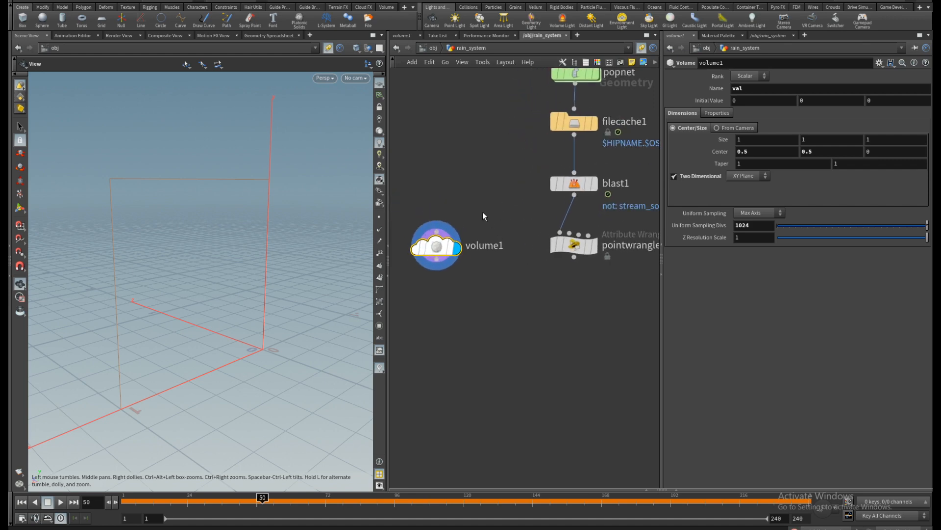
{"action": "middle_click_drag", "start_coordinate": [505, 204], "coordinate": [494, 201]}
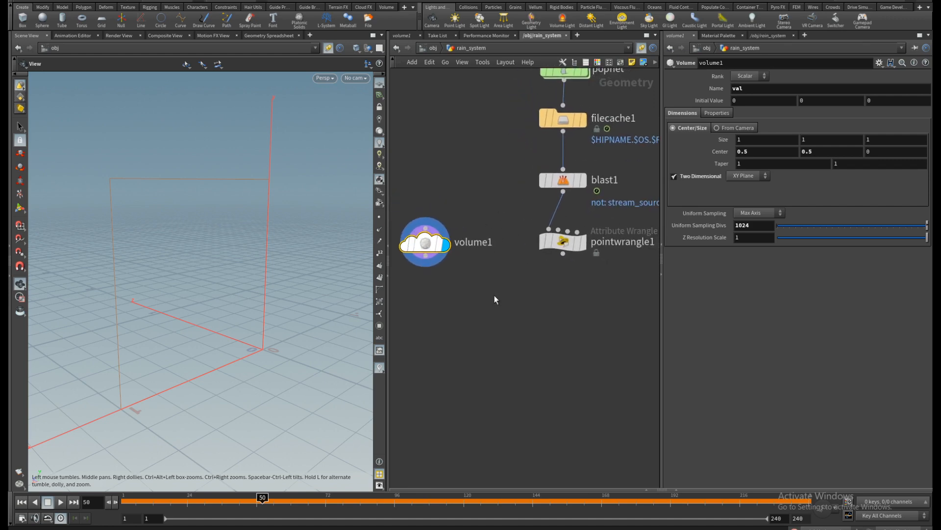
{"action": "mouse_move", "coordinate": [420, 242]}
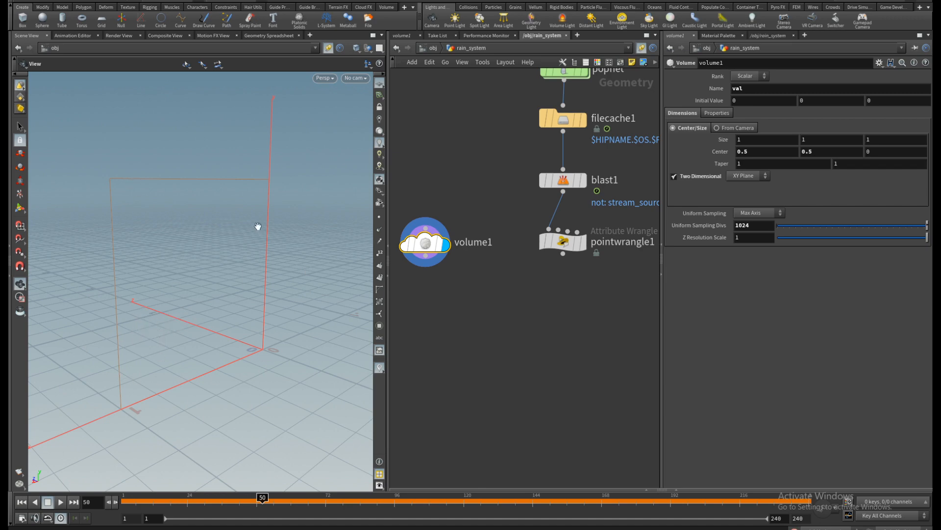
Step: Add a Volume Wrangle node below volume1 and connect volume1 to its first input
{"action": "middle_click_drag", "start_coordinate": [495, 283], "coordinate": [509, 268]}
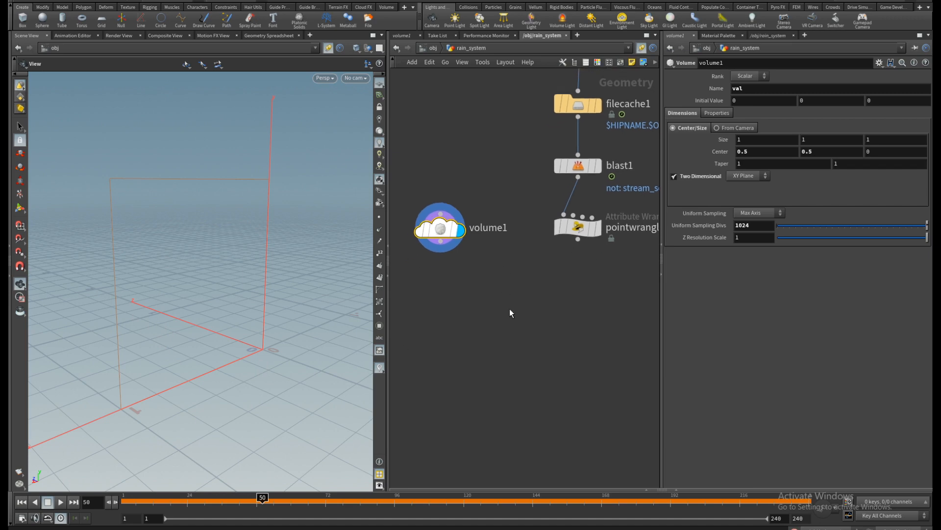
{"action": "key", "text": "Tab"}
{"action": "type", "text": "volume"}
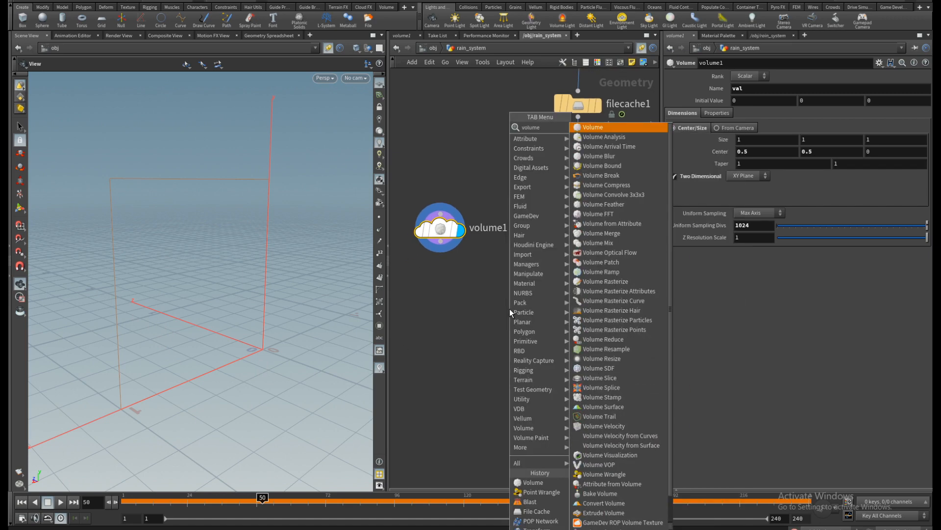
{"action": "key", "text": "Return"}
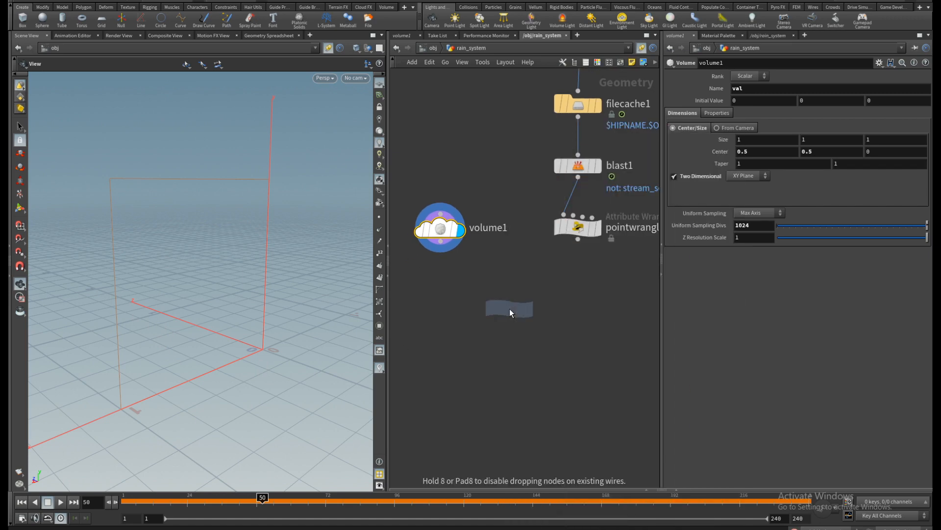
{"action": "left_click", "coordinate": [510, 308]}
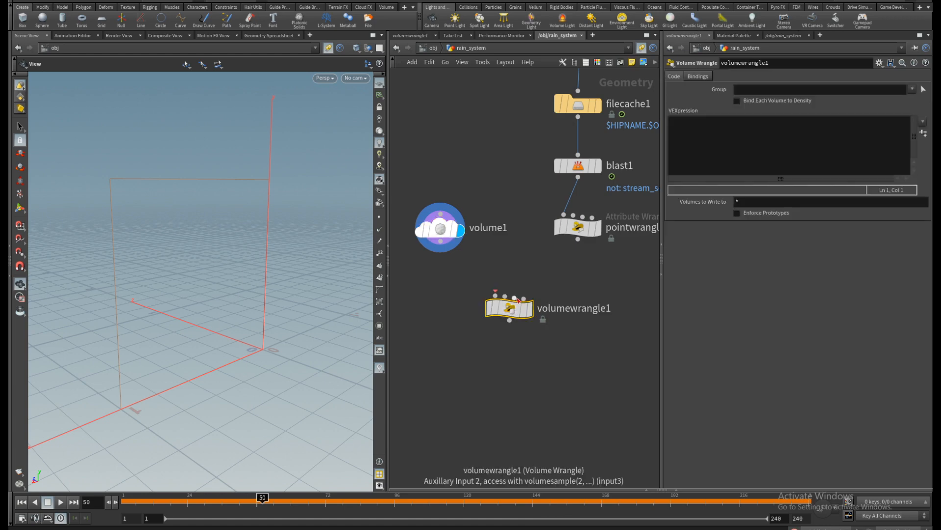
{"action": "middle_click_drag", "start_coordinate": [506, 276], "coordinate": [492, 292]}
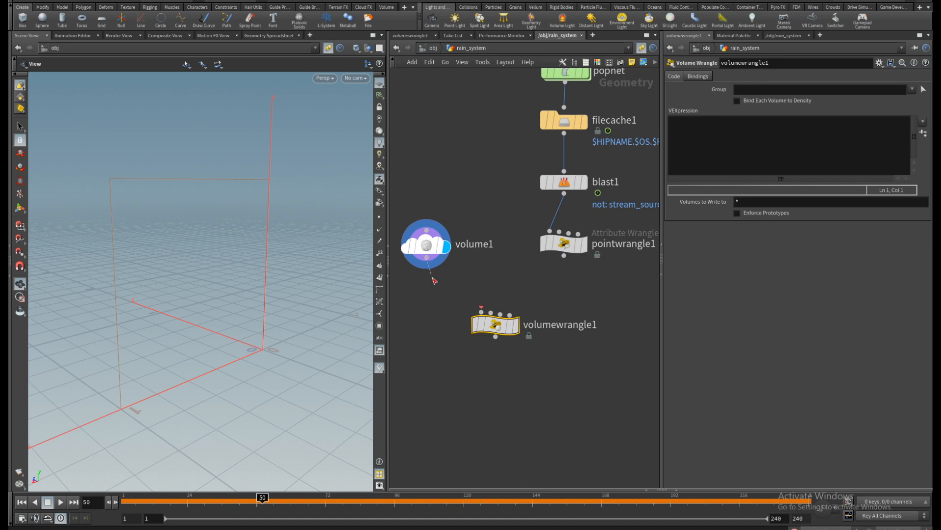
{"action": "left_click_drag", "start_coordinate": [426, 264], "coordinate": [481, 312]}
Step: Connect uvproject1 to the volume wrangle's second input and pointwrangle1 to its third input
{"action": "middle_click_drag", "start_coordinate": [528, 251], "coordinate": [472, 316]}
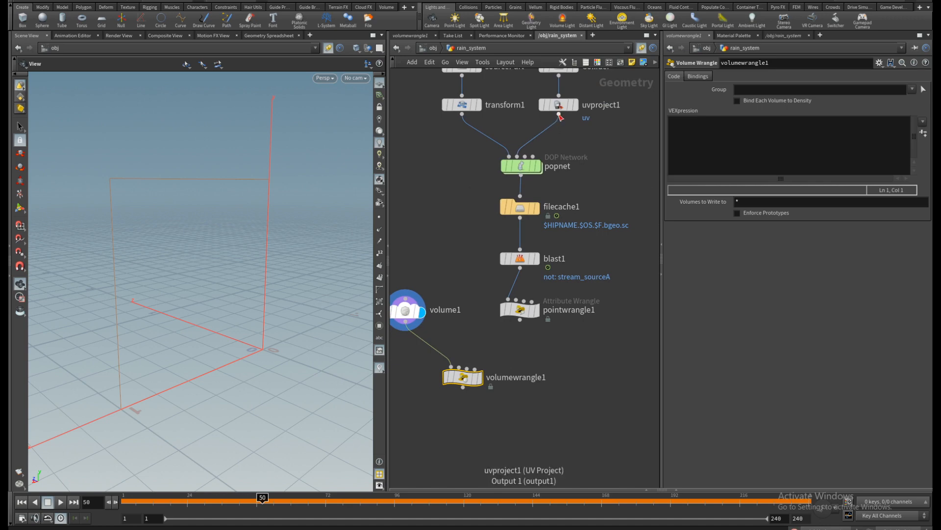
{"action": "left_click_drag", "start_coordinate": [559, 115], "coordinate": [460, 369]}
{"action": "middle_click_drag", "start_coordinate": [460, 291], "coordinate": [465, 212]}
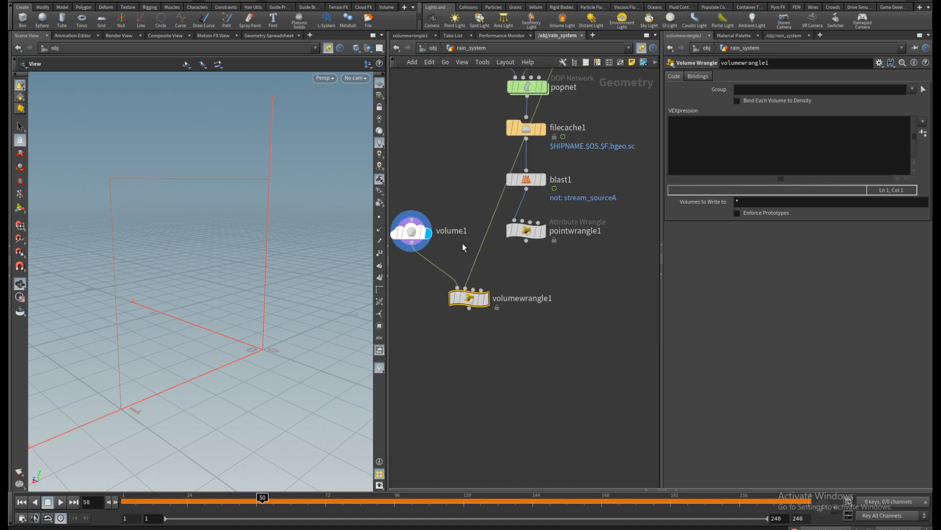
{"action": "scroll", "coordinate": [464, 237], "scroll_direction": "up", "scroll_amount": 3}
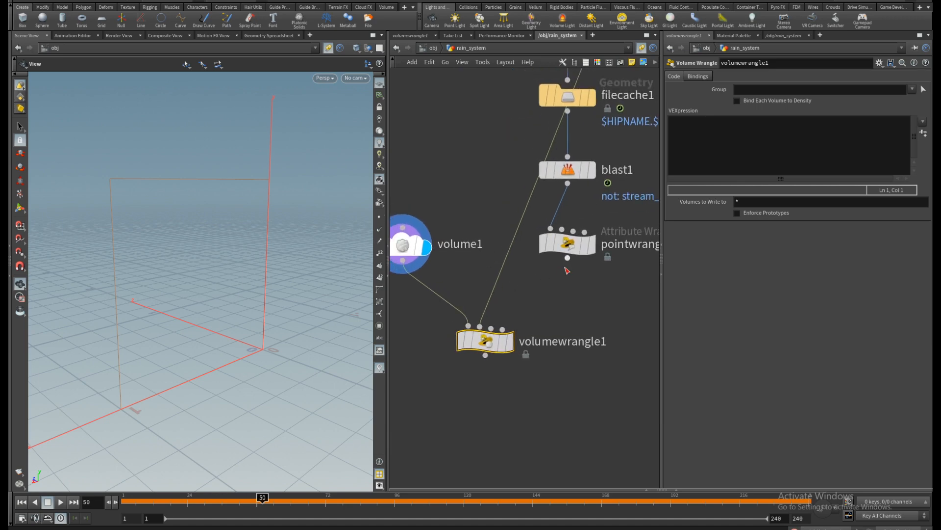
{"action": "left_click_drag", "start_coordinate": [567, 258], "coordinate": [492, 327]}
{"action": "scroll", "coordinate": [478, 207], "scroll_direction": "down", "scroll_amount": 3}
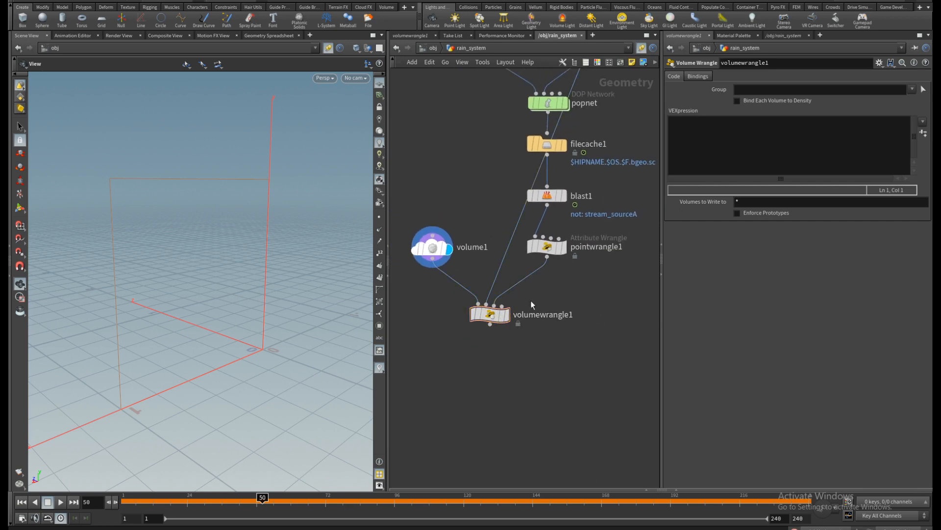
Step: Display the volume wrangle and rename it SampleUVs
{"action": "left_click", "coordinate": [487, 317]}
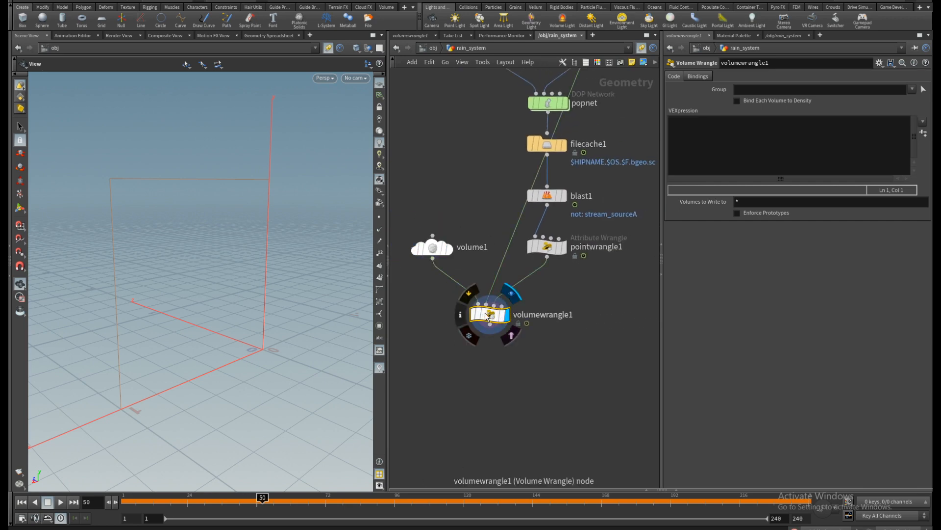
{"action": "double_click", "coordinate": [546, 316]}
{"action": "double_click", "coordinate": [545, 316]}
{"action": "type", "text": "Sam"}
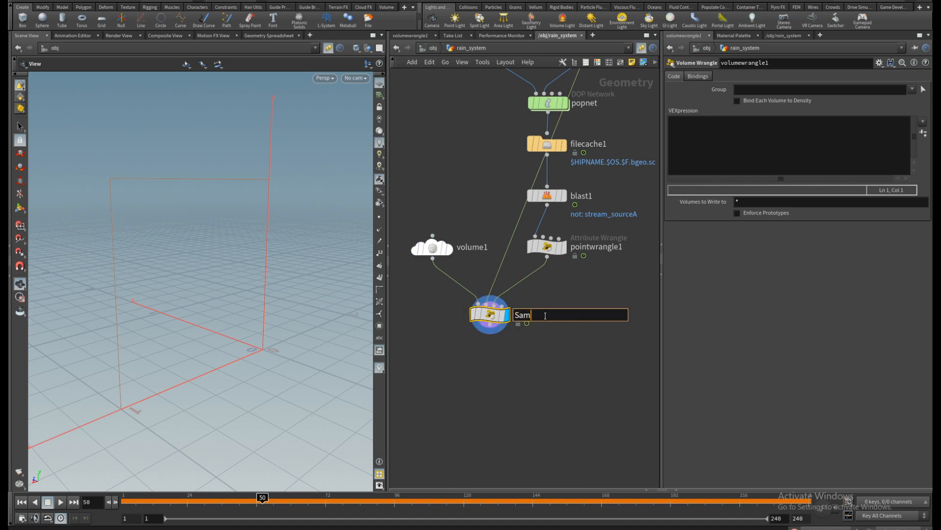
{"action": "type", "text": "pleUVs"}
{"action": "key", "text": "Return"}
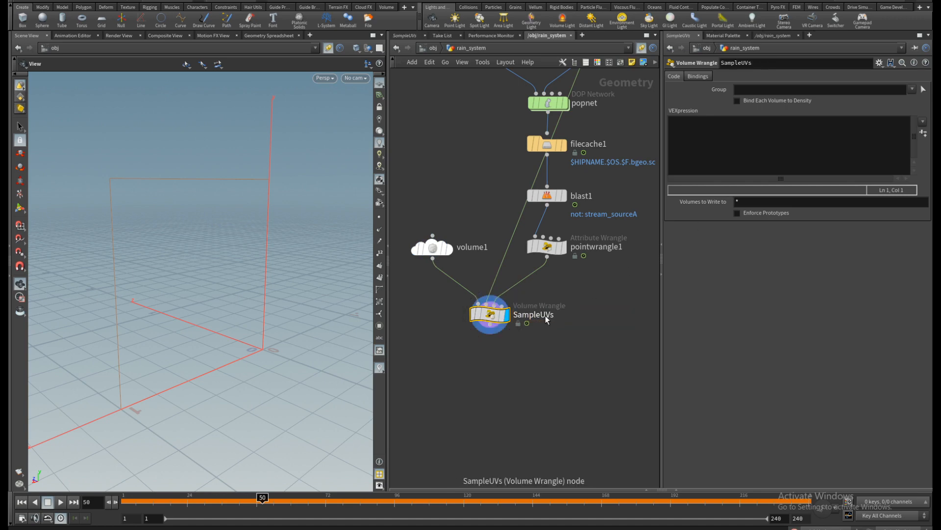
Step: Begin the SampleUVs VEXpression with the line vector mappedP = uvsample(1, "P", "uv", @P);
{"action": "left_click", "coordinate": [766, 152]}
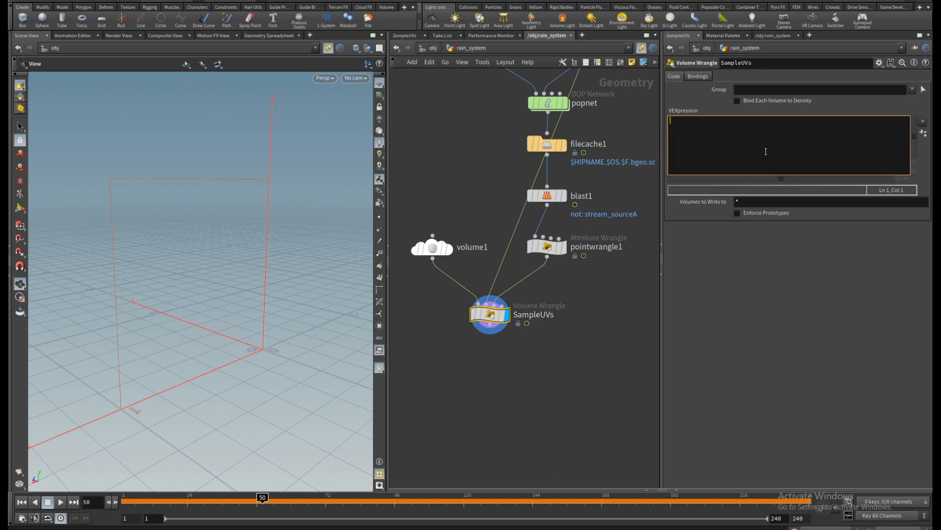
{"action": "type", "text": "vector mappedP ="}
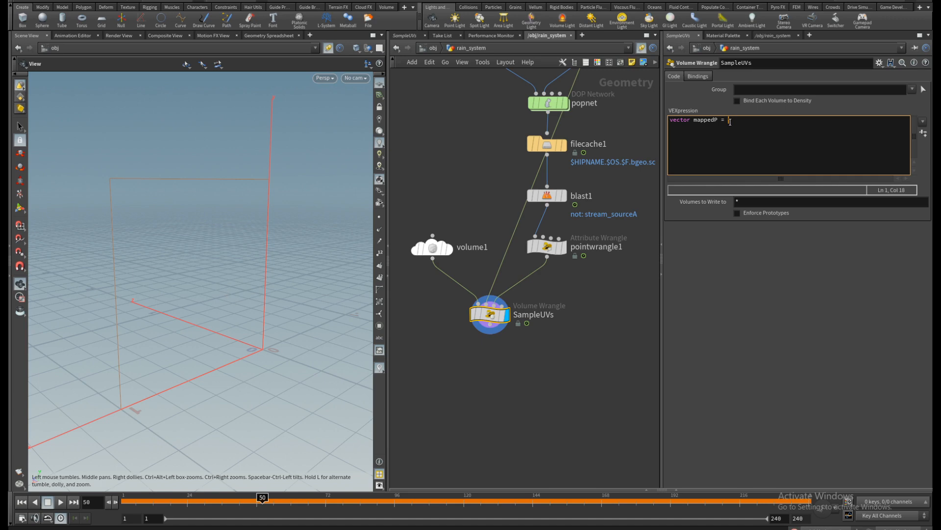
{"action": "type", "text": "vsample(1"}
{"action": "key", "text": "BackSpace"}
{"action": "type", "text": "1"}
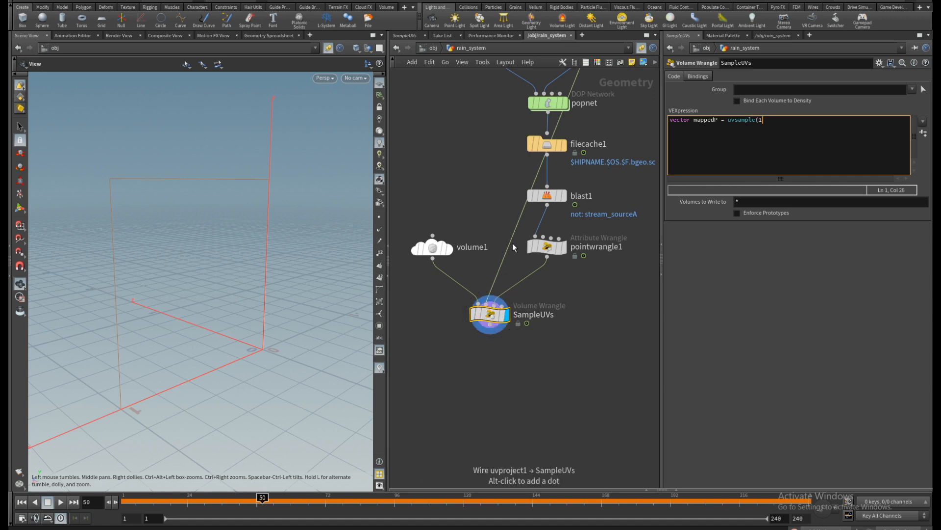
{"action": "middle_click_drag", "start_coordinate": [491, 157], "coordinate": [550, 201]}
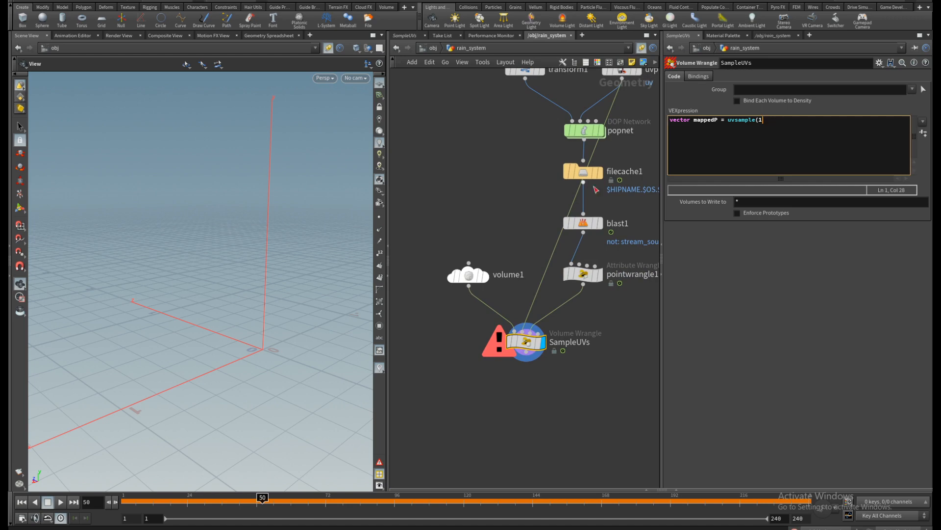
{"action": "middle_click_drag", "start_coordinate": [483, 147], "coordinate": [471, 159]}
{"action": "left_click", "coordinate": [782, 123]}
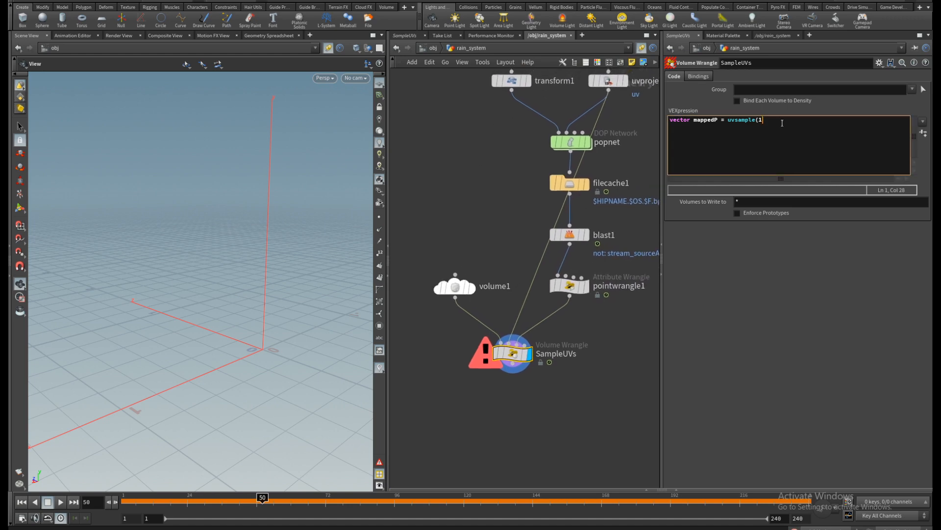
{"action": "type", "text": ", \"P\", \"uv\""}
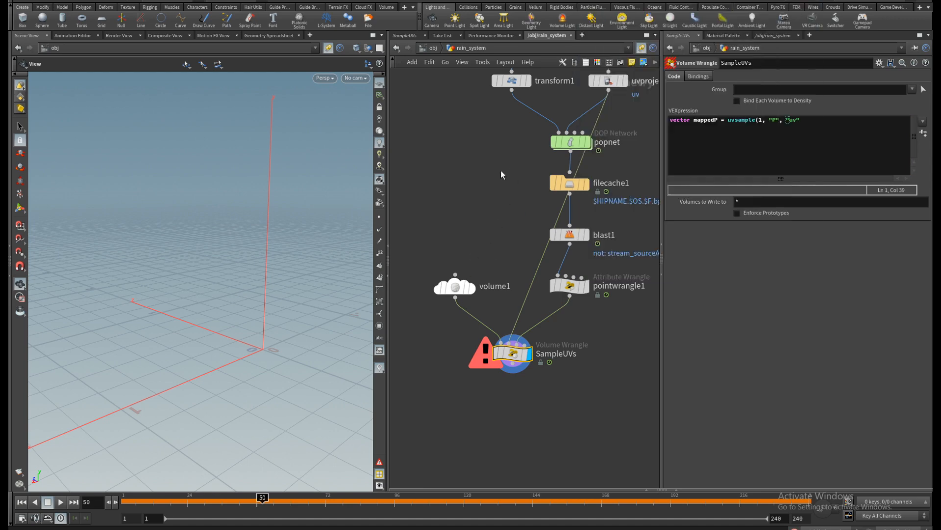
{"action": "mouse_move", "coordinate": [610, 87]}
{"action": "left_click", "coordinate": [811, 120]}
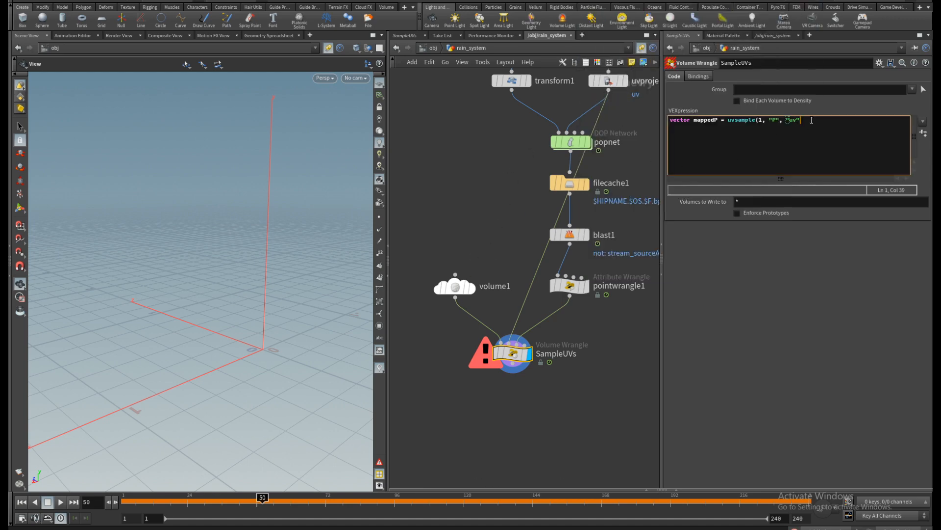
{"action": "type", "text": ", @"}
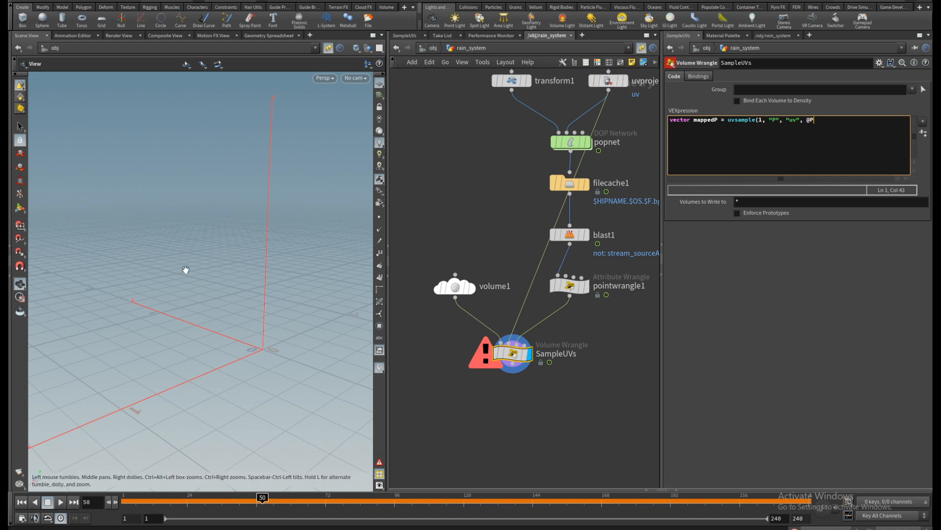
{"action": "type", "text": "P);"}
{"action": "key", "text": "Return"}
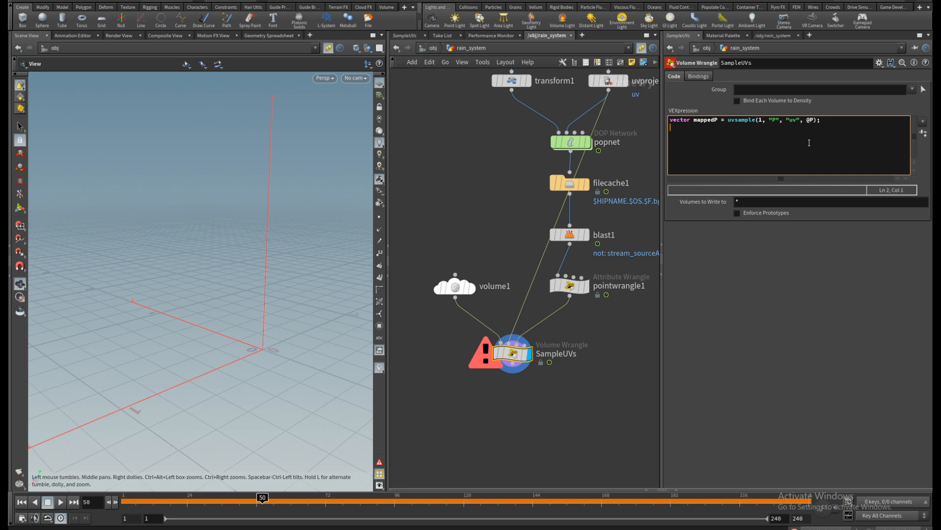
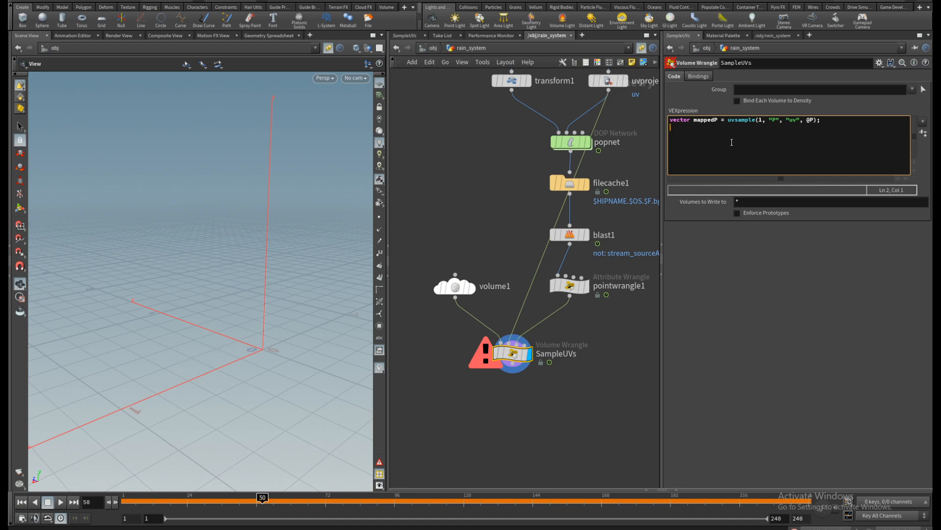
Step: Start a second code line, int nearpt = nearpoint(2, mappedP, to look up the nearest rain particle
{"action": "type", "text": "int nearpt"}
{"action": "type", "text": "= nearpoint"}
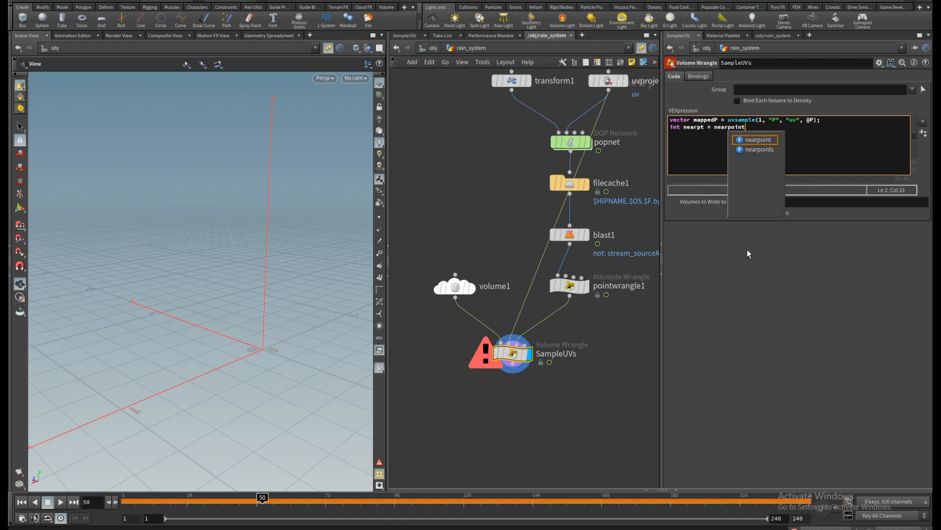
{"action": "type", "text": "("}
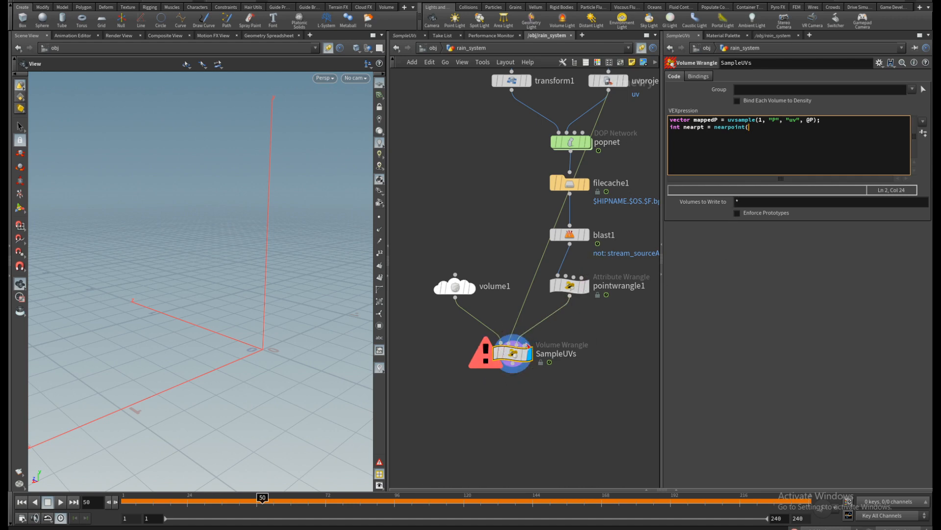
{"action": "mouse_move", "coordinate": [517, 346]}
{"action": "type", "text": "2, mappedP"}
{"action": "type", "text": ","}
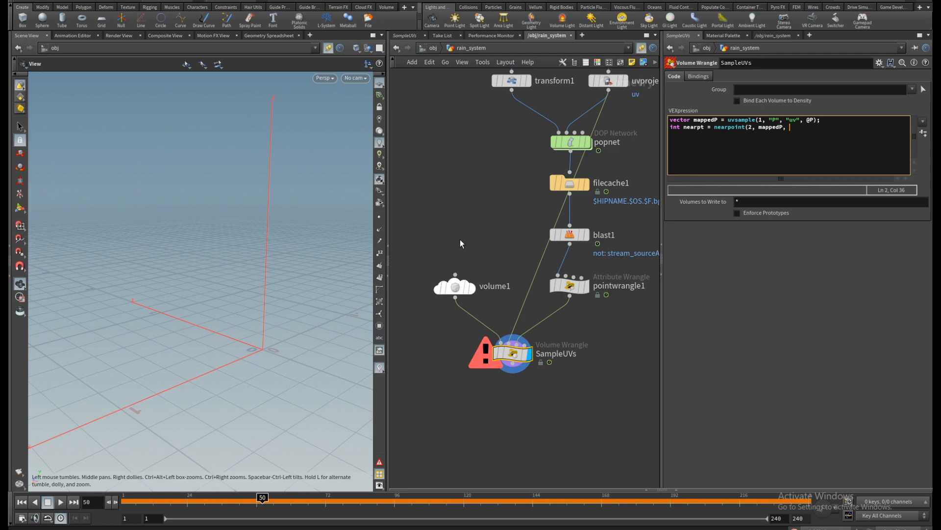
{"action": "key", "text": "ctrl+2"}
{"action": "mouse_move", "coordinate": [437, 204]}
{"action": "left_mouse_down"}
{"action": "mouse_move", "coordinate": [443, 209]}
{"action": "mouse_move", "coordinate": [422, 193]}
{"action": "mouse_move", "coordinate": [431, 225]}
{"action": "mouse_move", "coordinate": [459, 206]}
{"action": "mouse_move", "coordinate": [432, 189]}
{"action": "left_mouse_up"}
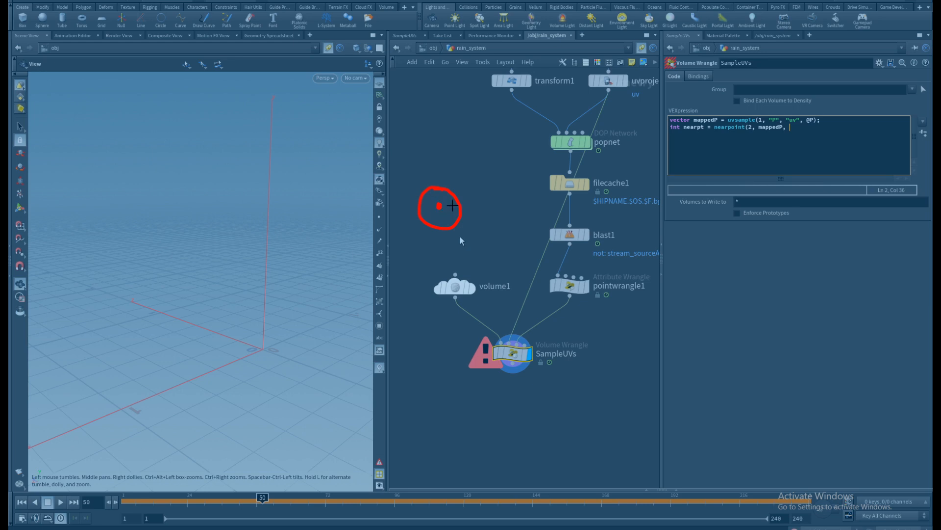
{"action": "mouse_move", "coordinate": [445, 205]}
{"action": "left_mouse_down"}
{"action": "mouse_move", "coordinate": [455, 198]}
{"action": "mouse_move", "coordinate": [454, 206]}
{"action": "left_mouse_up"}
{"action": "mouse_move", "coordinate": [715, 137]}
{"action": "left_mouse_down"}
{"action": "mouse_move", "coordinate": [732, 137]}
{"action": "mouse_move", "coordinate": [689, 164]}
{"action": "mouse_move", "coordinate": [468, 199]}
{"action": "left_mouse_up"}
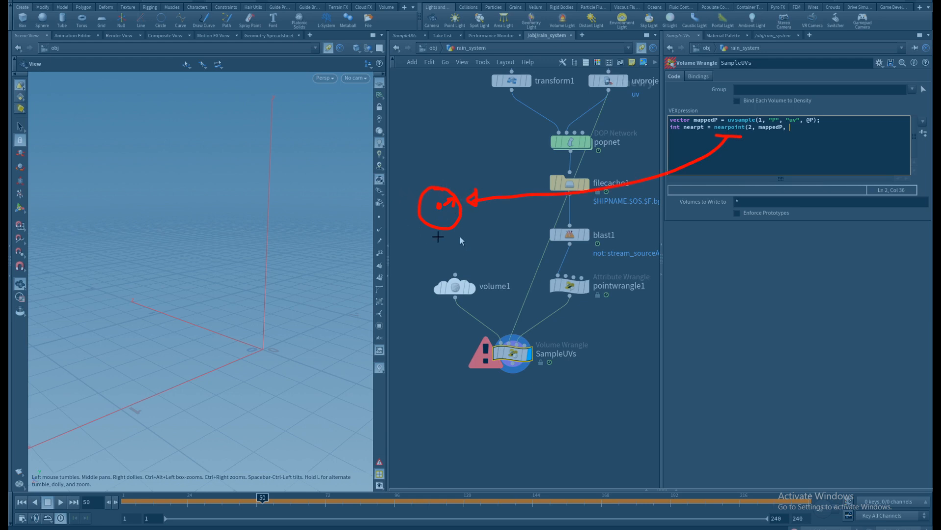
{"action": "mouse_move", "coordinate": [795, 121]}
{"action": "left_mouse_down"}
{"action": "mouse_move", "coordinate": [787, 135]}
{"action": "mouse_move", "coordinate": [800, 120]}
{"action": "left_mouse_up"}
{"action": "left_click", "coordinate": [797, 131]}
{"action": "mouse_move", "coordinate": [455, 198]}
{"action": "left_mouse_down"}
{"action": "mouse_move", "coordinate": [475, 180]}
{"action": "mouse_move", "coordinate": [403, 241]}
{"action": "mouse_move", "coordinate": [473, 172]}
{"action": "mouse_move", "coordinate": [459, 168]}
{"action": "left_mouse_up"}
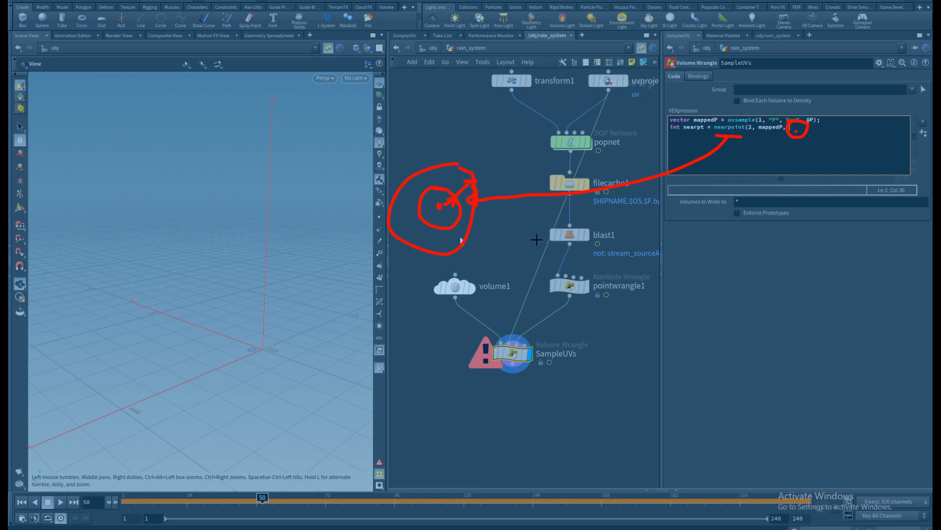
{"action": "key", "text": "Escape"}
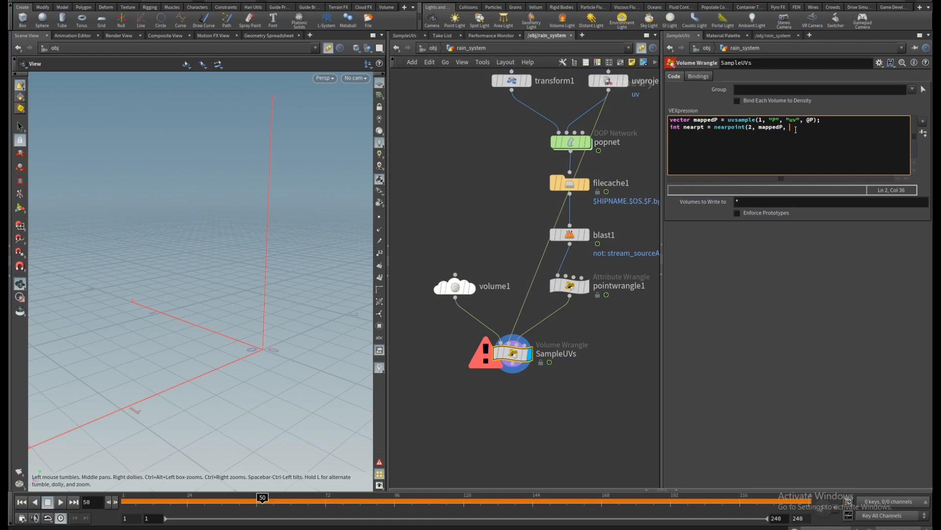
Step: Complete the nearpoint call with chf("Distance")); as its maximum distance and apply the code
{"action": "type", "text": "chf(\"Distance\"));"}
{"action": "left_click", "coordinate": [622, 337]}
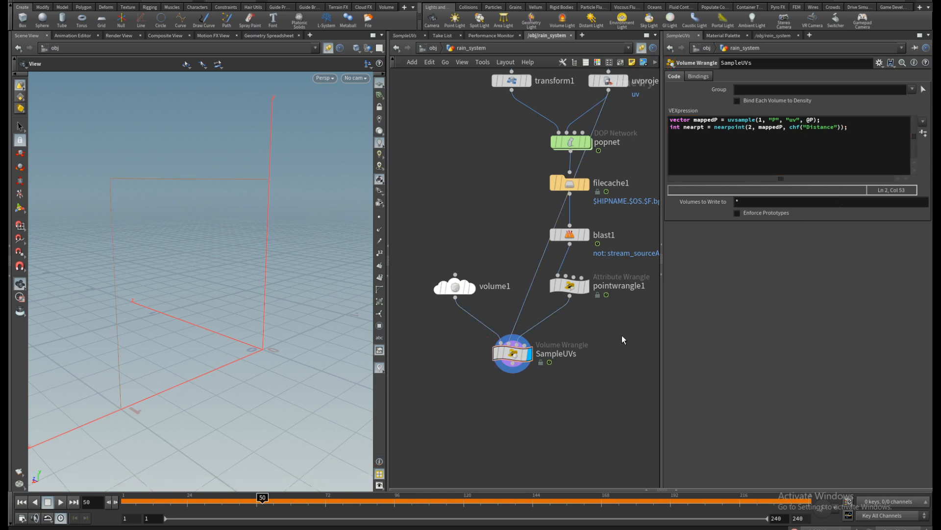
{"action": "left_click", "coordinate": [861, 121]}
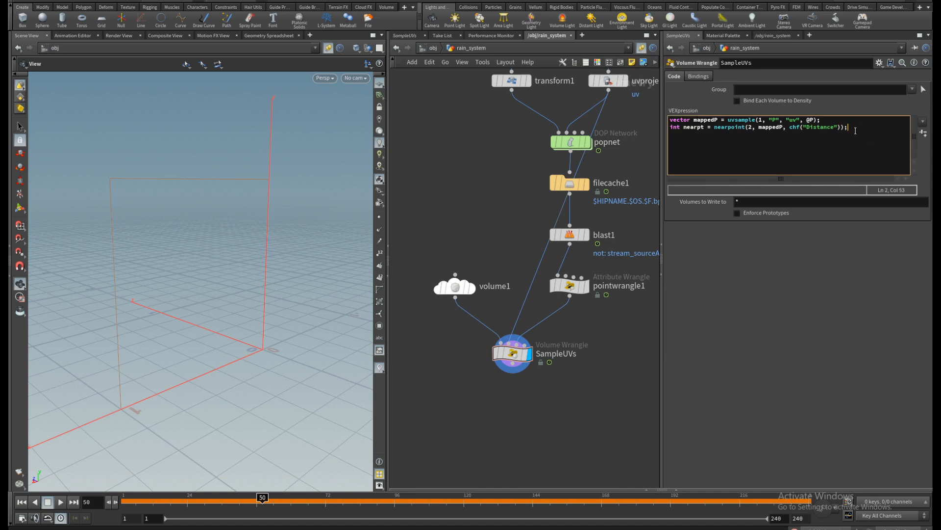
{"action": "key", "text": "Return"}
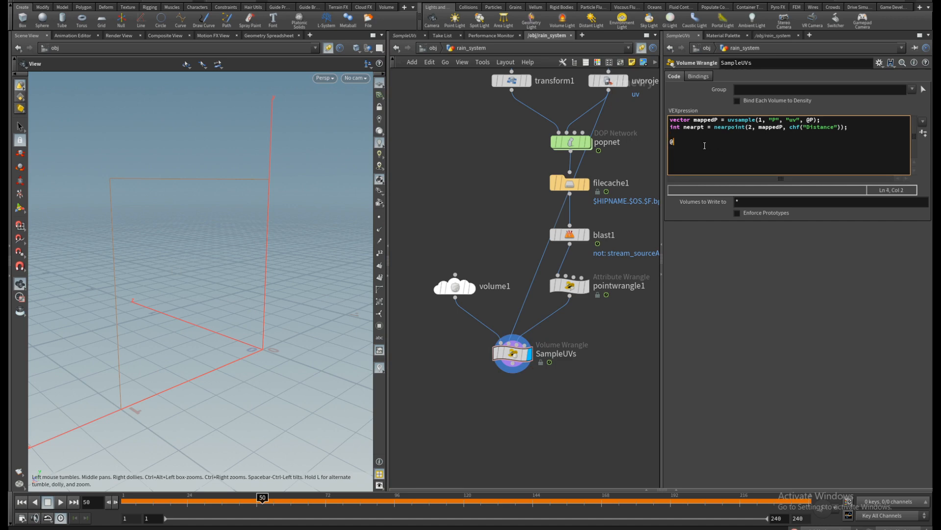
{"action": "type", "text": "val"}
{"action": "left_click", "coordinate": [450, 287]}
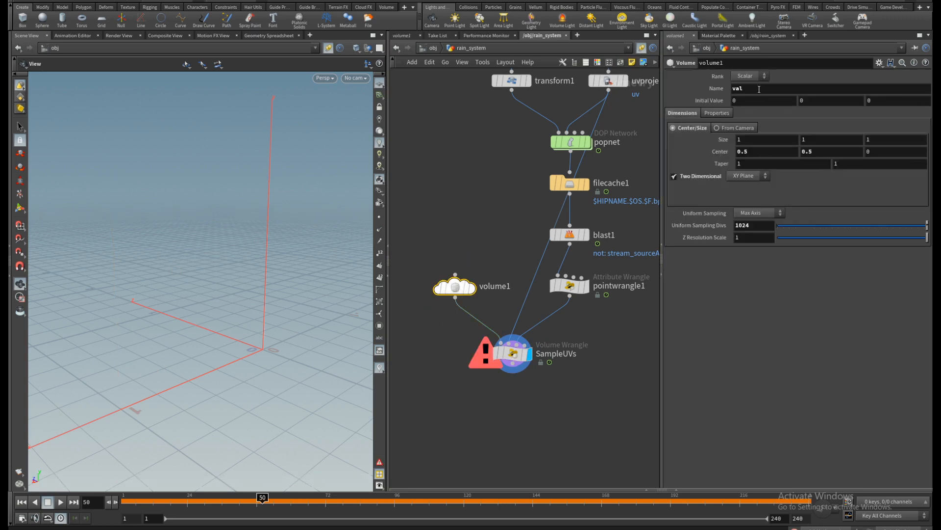
{"action": "left_click", "coordinate": [512, 353]}
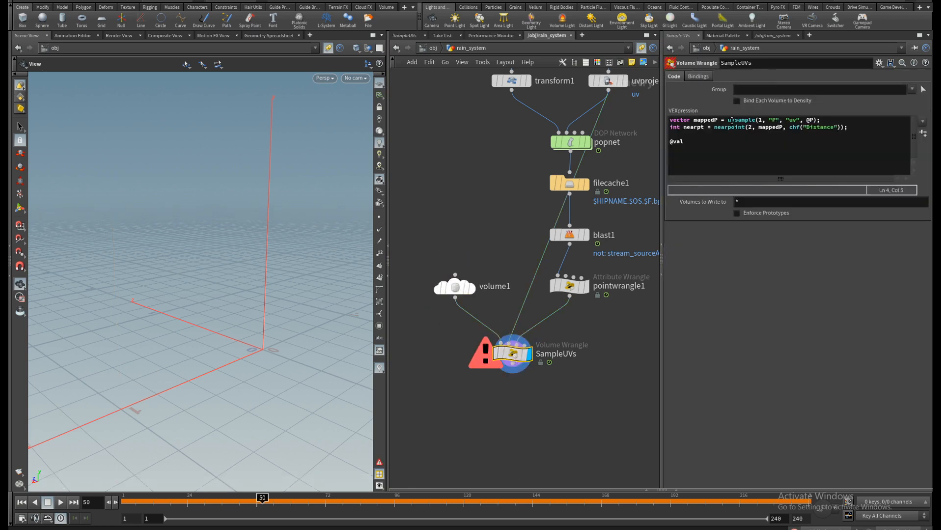
{"action": "left_click", "coordinate": [699, 143]}
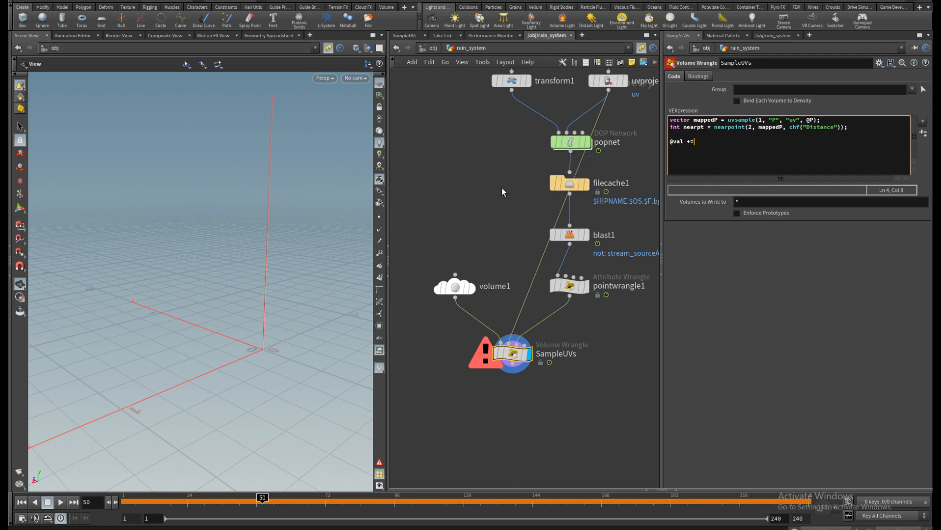
{"action": "type", "text": "point(2, \"w"}
{"action": "type", "text": "et\", nearpt);"}
{"action": "left_click", "coordinate": [505, 183]}
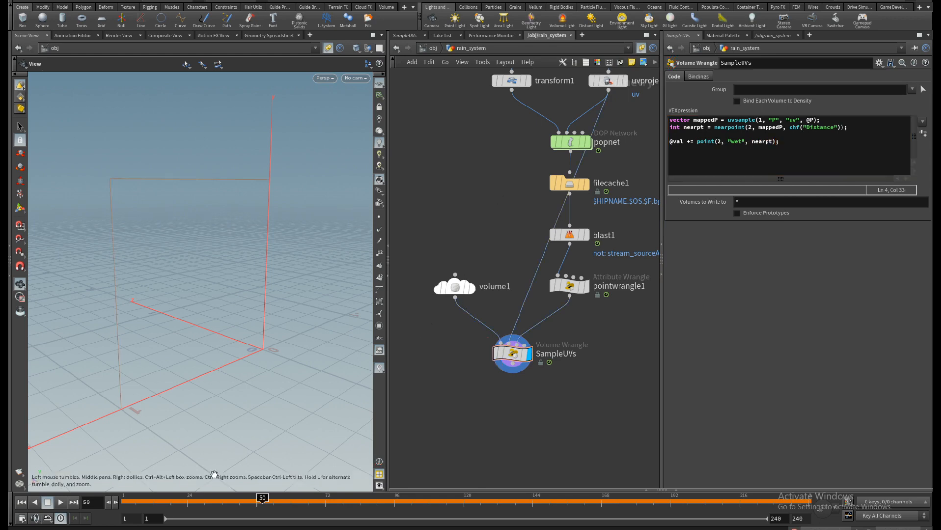
Step: Play the animation from the first frames and inspect the SampleUVs volume for wet spots
{"action": "left_click", "coordinate": [21, 501]}
{"action": "left_click", "coordinate": [60, 502]}
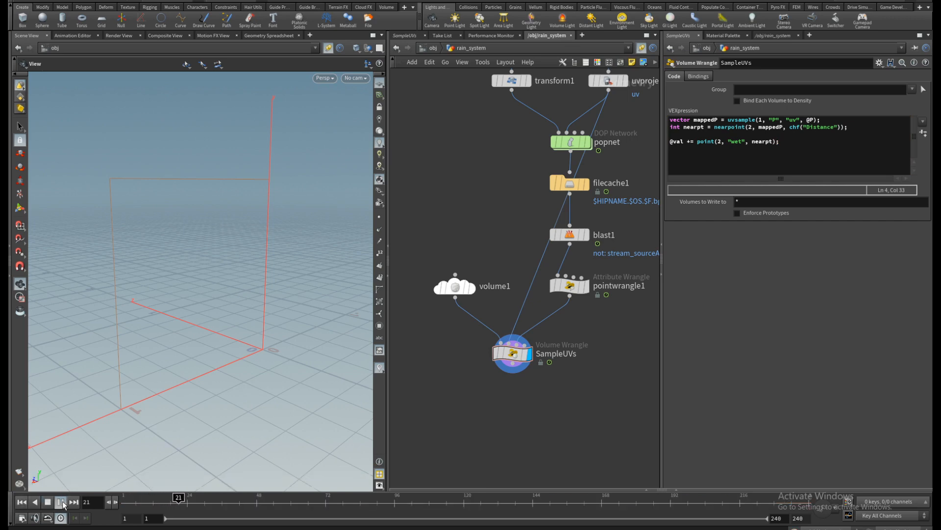
{"action": "left_click", "coordinate": [53, 505]}
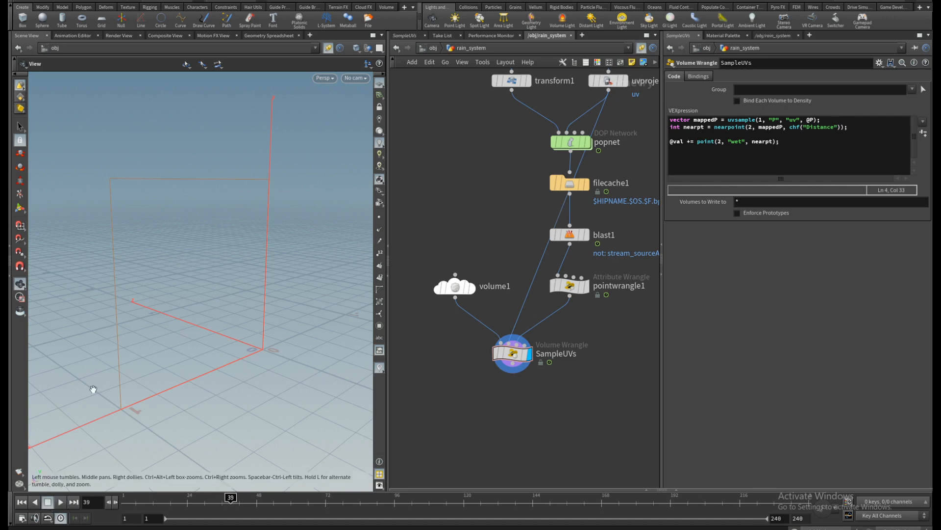
{"action": "left_click_drag", "start_coordinate": [93, 389], "coordinate": [195, 271]}
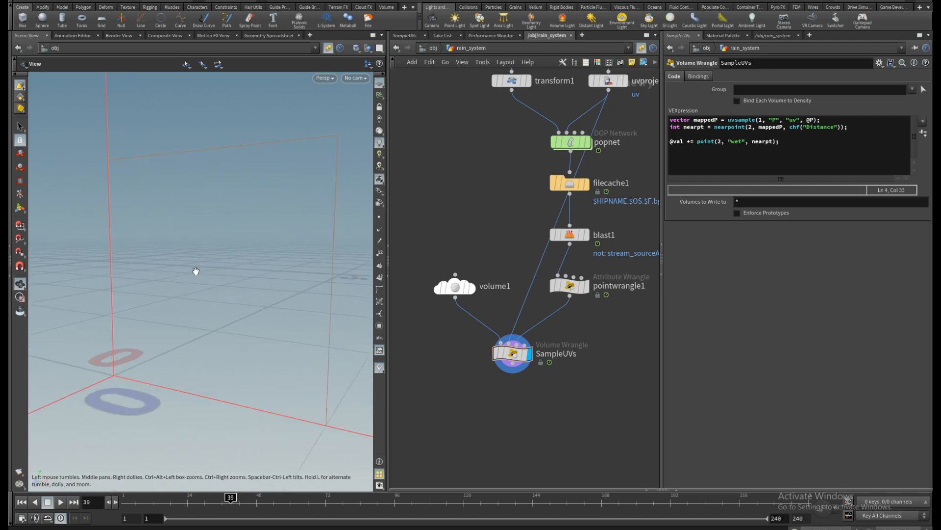
{"action": "left_click_drag", "start_coordinate": [141, 499], "coordinate": [105, 498]}
{"action": "left_click", "coordinate": [60, 504]}
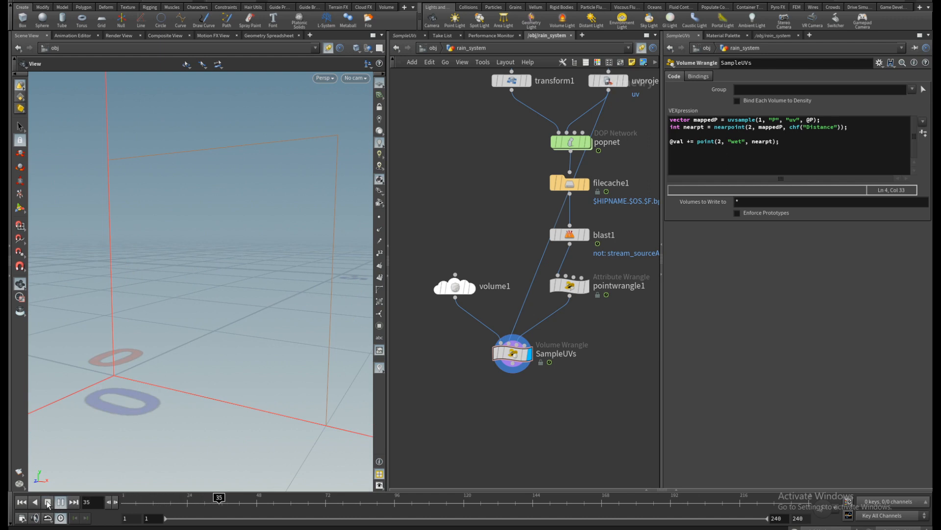
{"action": "left_click", "coordinate": [47, 501]}
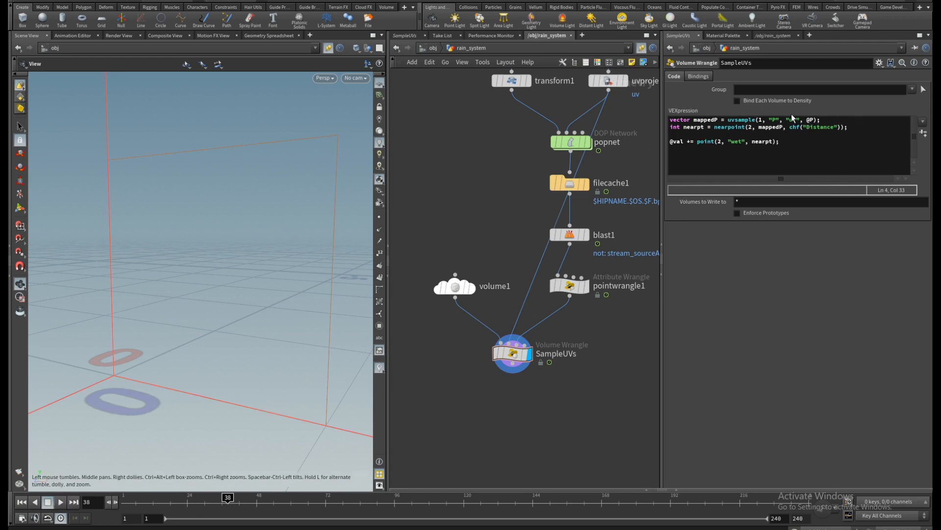
Step: Create the Distance parameter from the SampleUVs code and set it to 0.02
{"action": "left_click", "coordinate": [923, 133]}
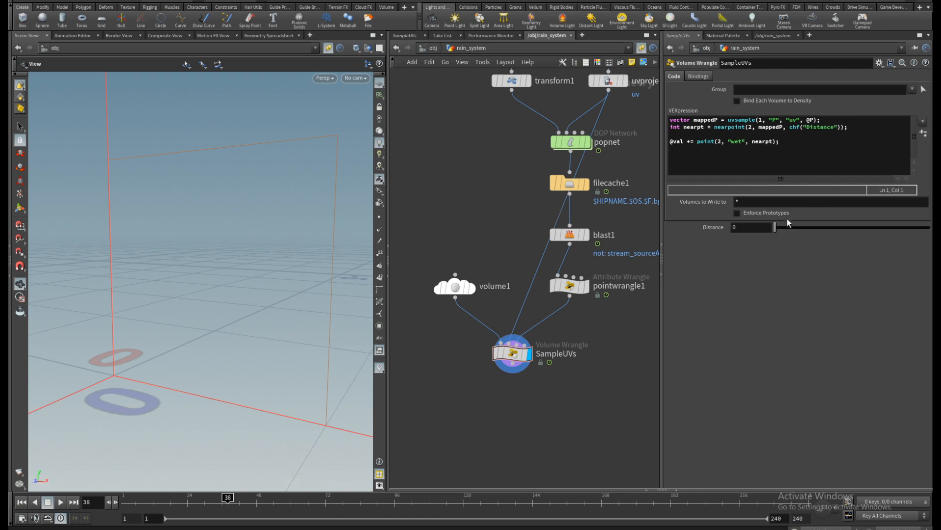
{"action": "left_click", "coordinate": [741, 227]}
{"action": "type", "text": ".02"}
{"action": "key", "text": "Return"}
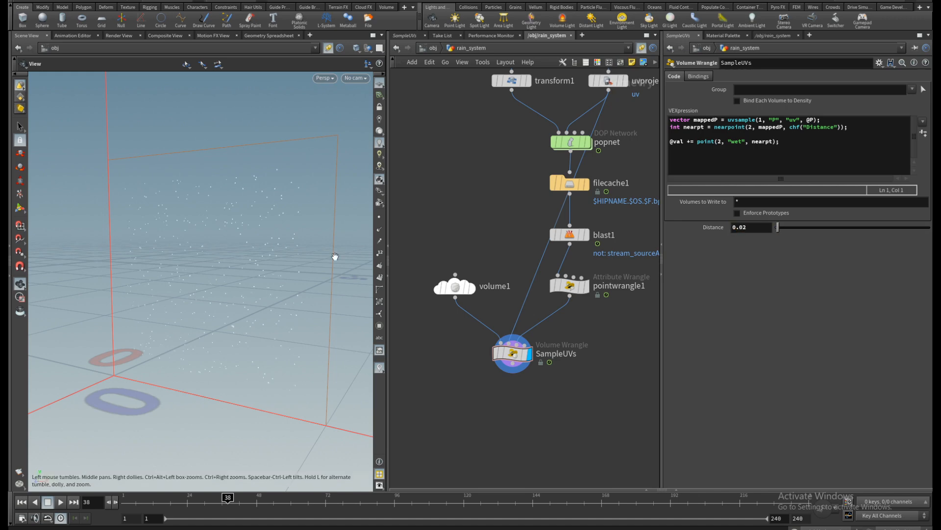
{"action": "scroll", "coordinate": [267, 273], "scroll_direction": "down", "scroll_amount": 5}
{"action": "left_click_drag", "start_coordinate": [267, 273], "coordinate": [165, 281]}
{"action": "right_click_drag", "start_coordinate": [165, 281], "coordinate": [290, 221]}
{"action": "left_click_drag", "start_coordinate": [290, 220], "coordinate": [220, 245]}
Step: Display filecache1 and view the rain particles over the ground plane from above
{"action": "mouse_move", "coordinate": [581, 187]}
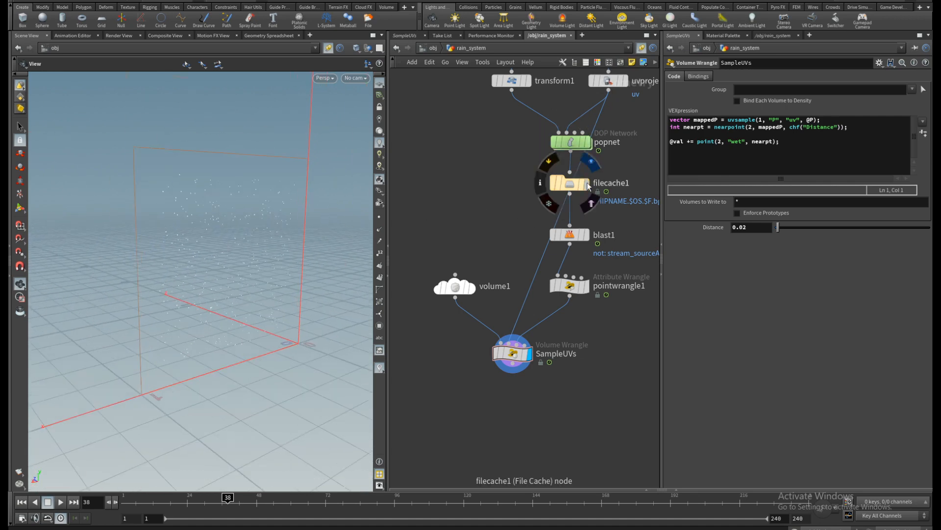
{"action": "left_click", "coordinate": [587, 183]}
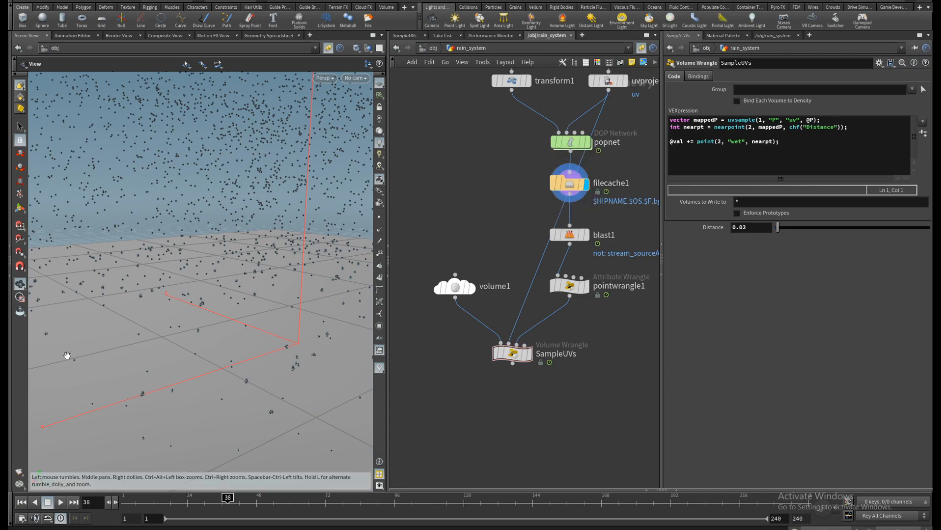
{"action": "left_click_drag", "start_coordinate": [231, 326], "coordinate": [178, 294]}
{"action": "left_click_drag", "start_coordinate": [211, 346], "coordinate": [209, 366]}
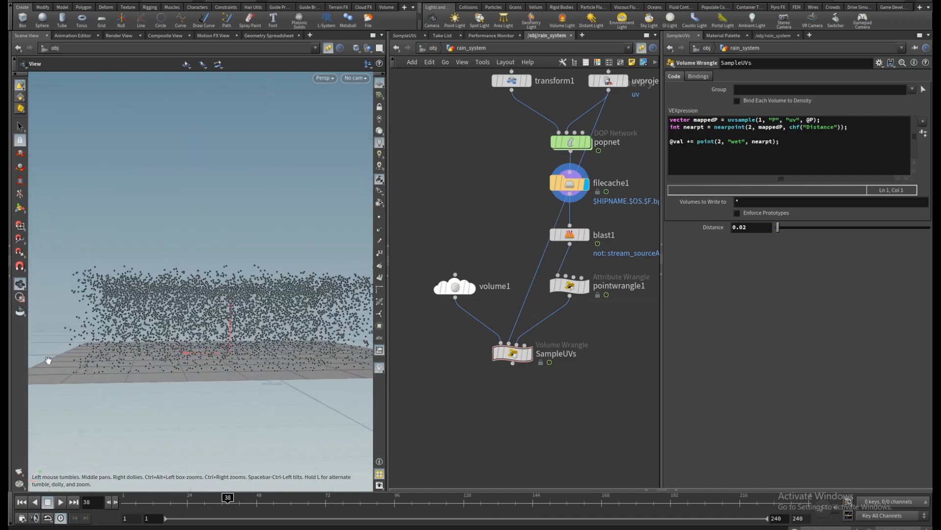
{"action": "left_click_drag", "start_coordinate": [48, 360], "coordinate": [210, 322]}
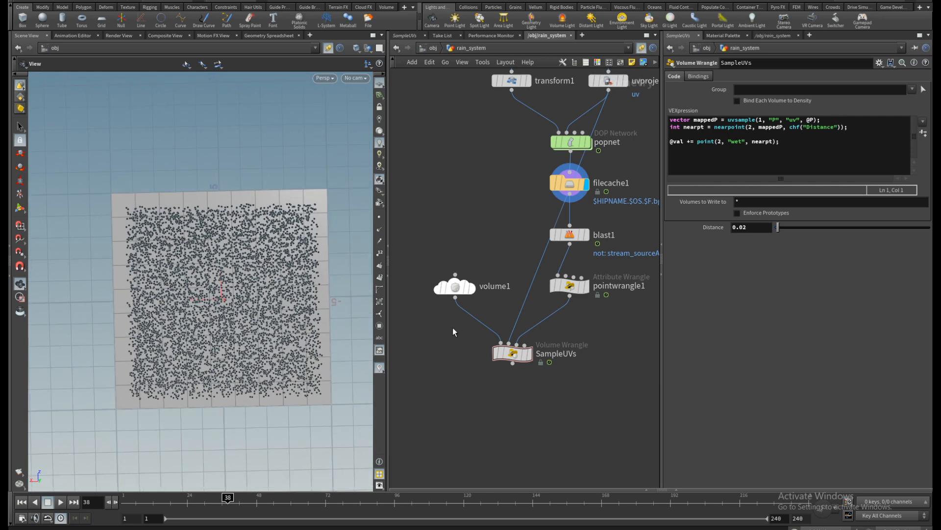
Step: Display SampleUVs and view the wet spots across its flat volume up close
{"action": "left_click", "coordinate": [529, 354]}
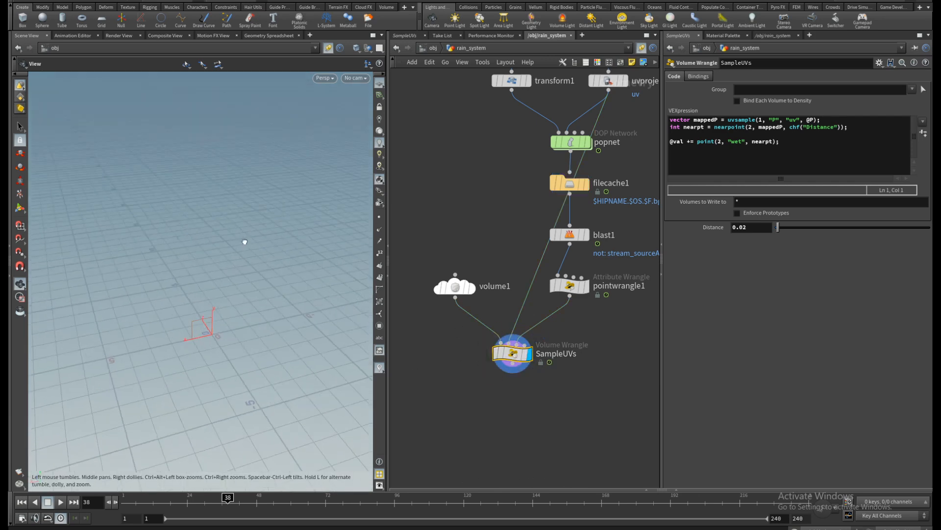
{"action": "left_click_drag", "start_coordinate": [245, 242], "coordinate": [240, 284]}
{"action": "scroll", "coordinate": [223, 307], "scroll_direction": "up", "scroll_amount": 10}
{"action": "middle_click_drag", "start_coordinate": [240, 284], "coordinate": [257, 201]}
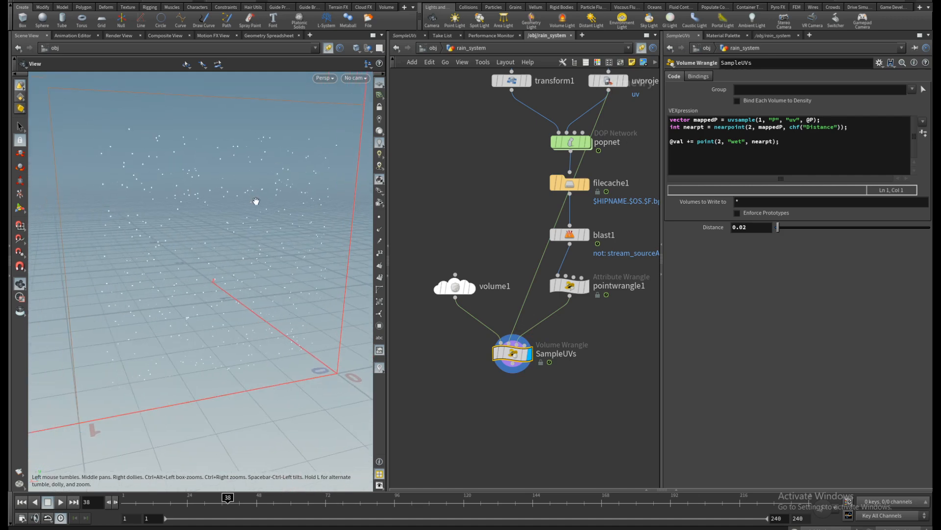
{"action": "mouse_move", "coordinate": [256, 201]}
{"action": "left_mouse_down"}
{"action": "mouse_move", "coordinate": [254, 239]}
{"action": "mouse_move", "coordinate": [244, 241]}
{"action": "mouse_move", "coordinate": [272, 206]}
{"action": "left_mouse_up"}
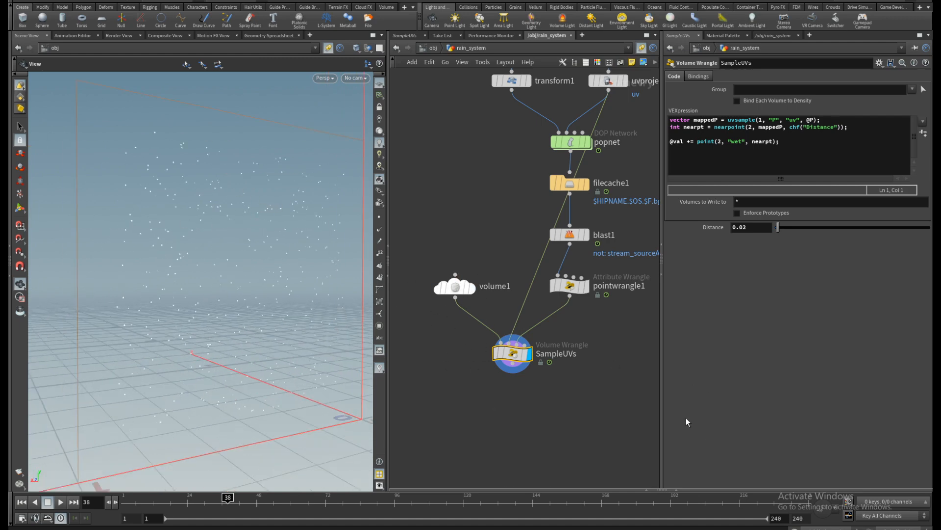
{"action": "left_click_drag", "start_coordinate": [260, 288], "coordinate": [223, 286]}
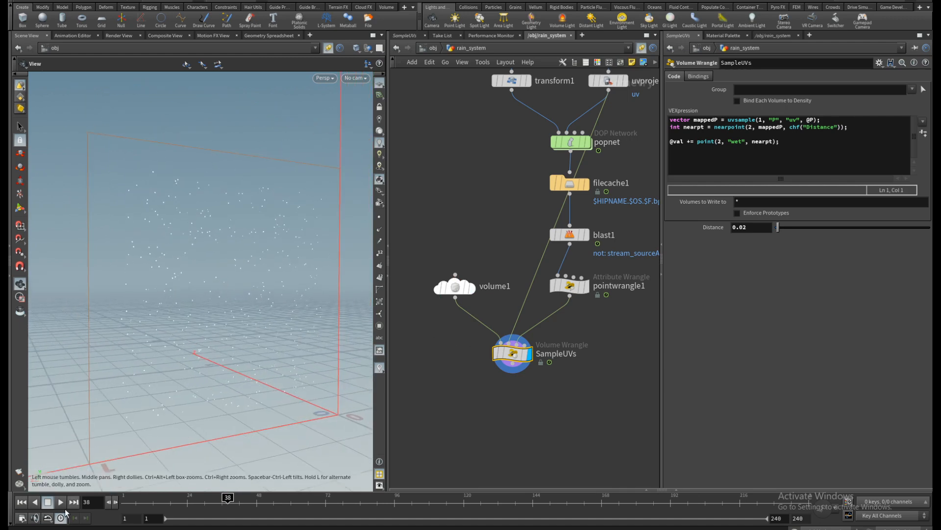
Step: Play the animation from frame 1 to see whether the wet spots in SampleUVs accumulate, finishing on frame 41
{"action": "left_click", "coordinate": [61, 502]}
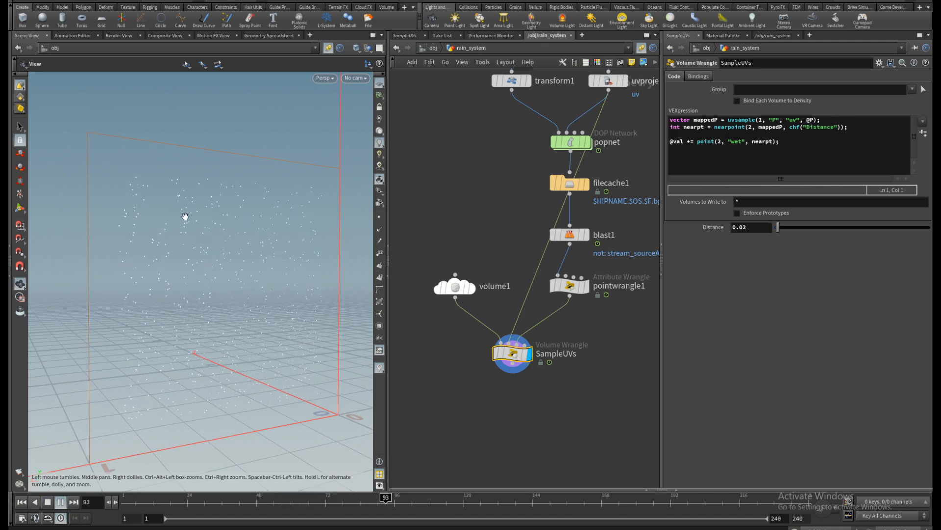
{"action": "left_click", "coordinate": [48, 502]}
{"action": "left_click", "coordinate": [21, 502]}
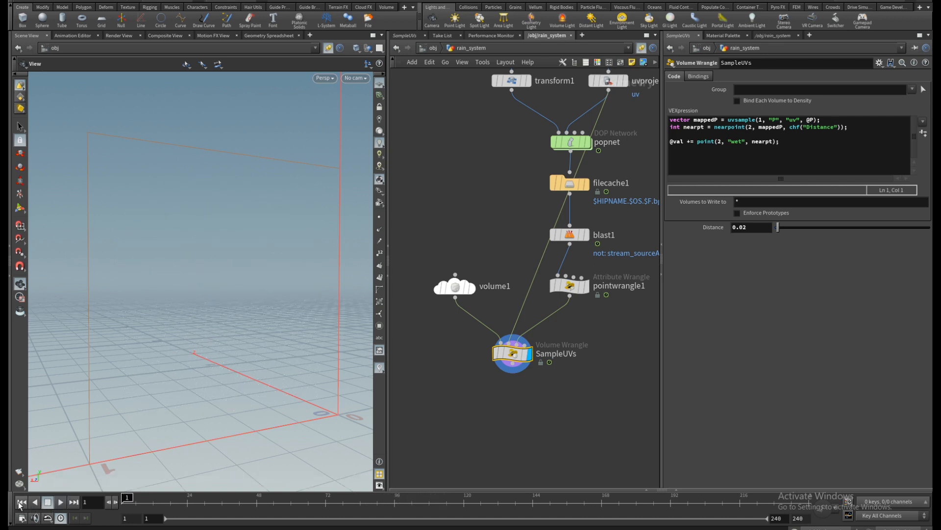
{"action": "mouse_move", "coordinate": [514, 355]}
{"action": "left_click_drag", "start_coordinate": [513, 353], "coordinate": [505, 356]}
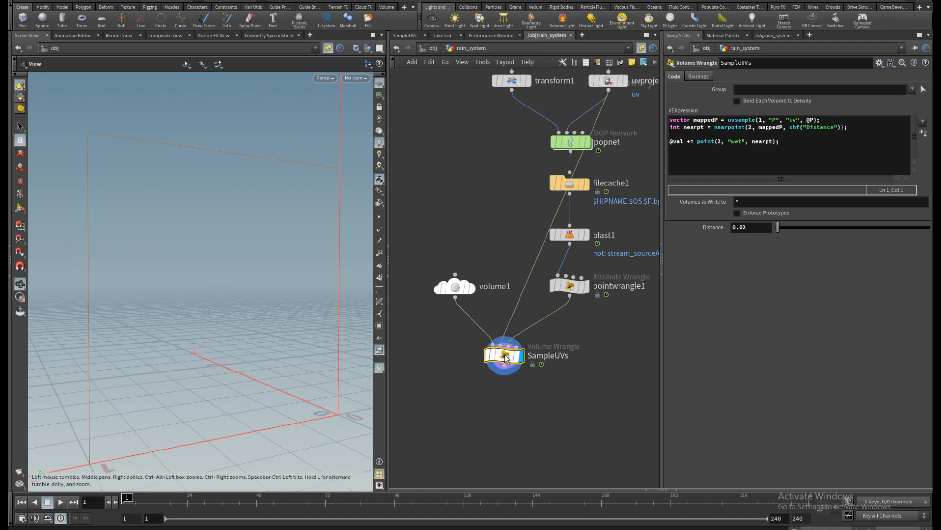
{"action": "left_click", "coordinate": [60, 501]}
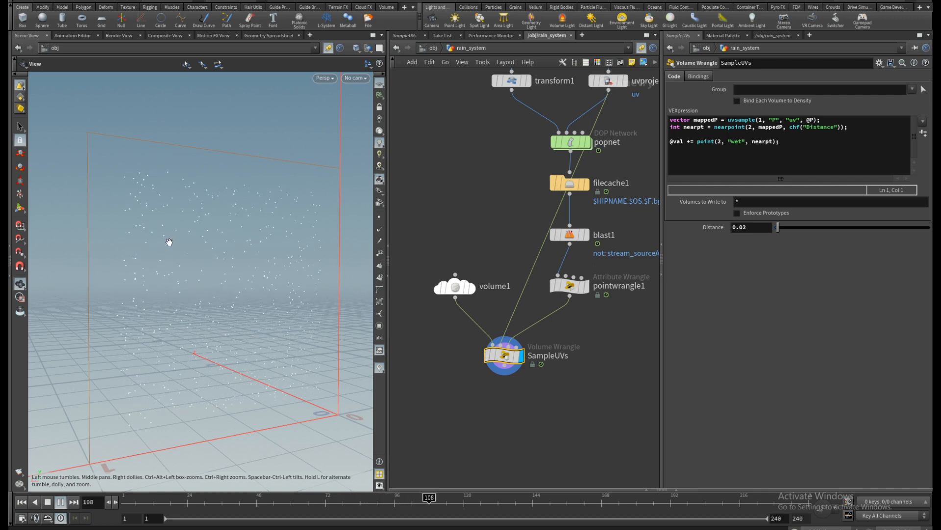
{"action": "left_click", "coordinate": [48, 501]}
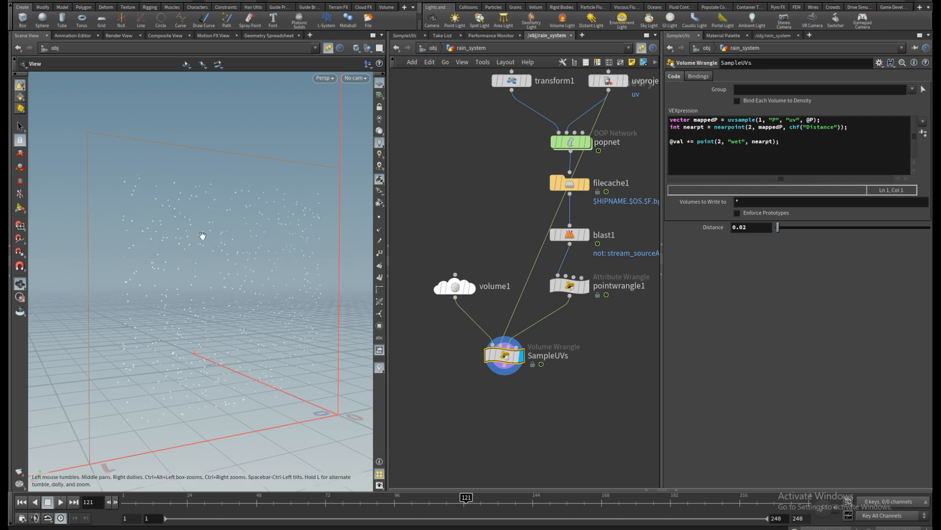
{"action": "left_click_drag", "start_coordinate": [464, 501], "coordinate": [237, 498]}
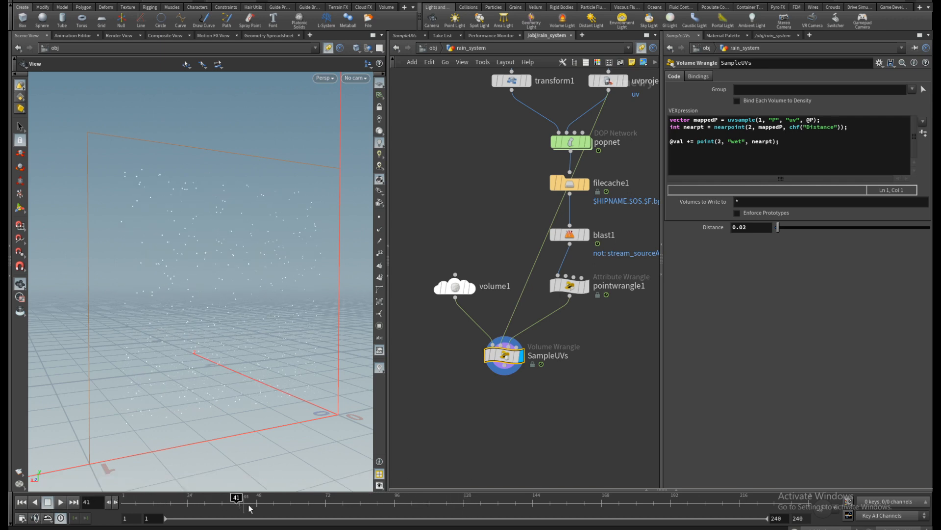
{"action": "left_click", "coordinate": [381, 302]}
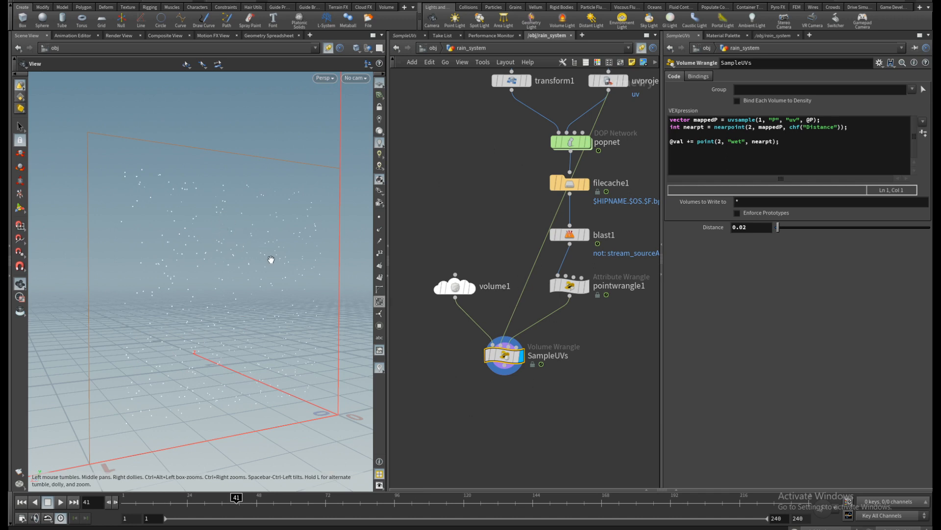
{"action": "middle_click_drag", "start_coordinate": [439, 234], "coordinate": [441, 207]}
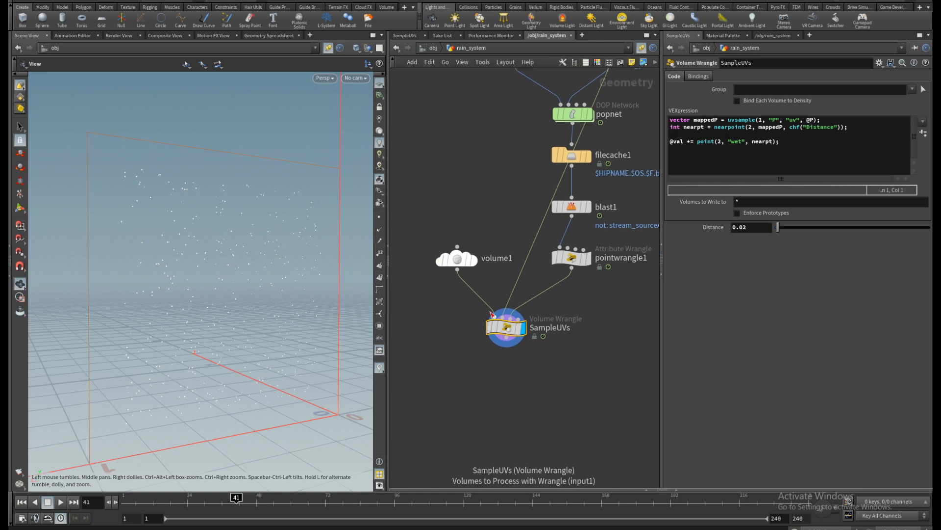
{"action": "left_click_drag", "start_coordinate": [458, 259], "coordinate": [449, 259]}
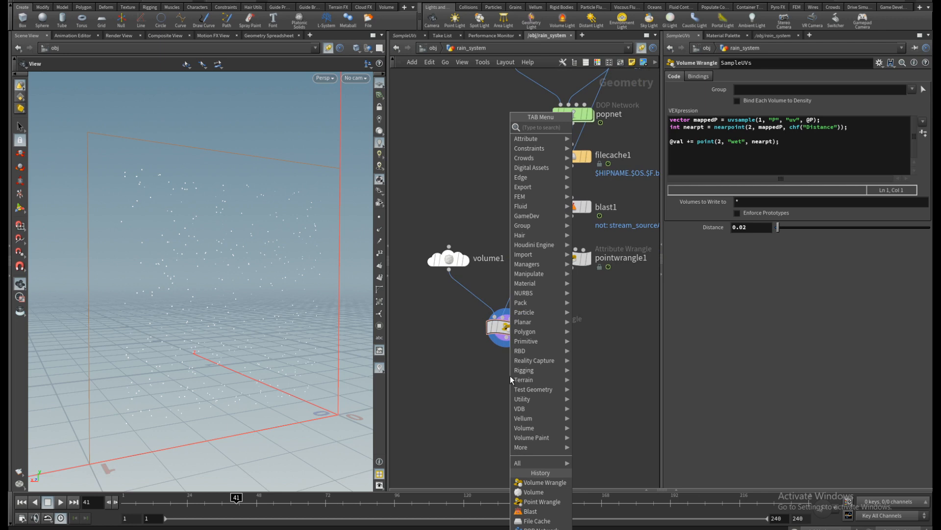
{"action": "left_click", "coordinate": [502, 380]}
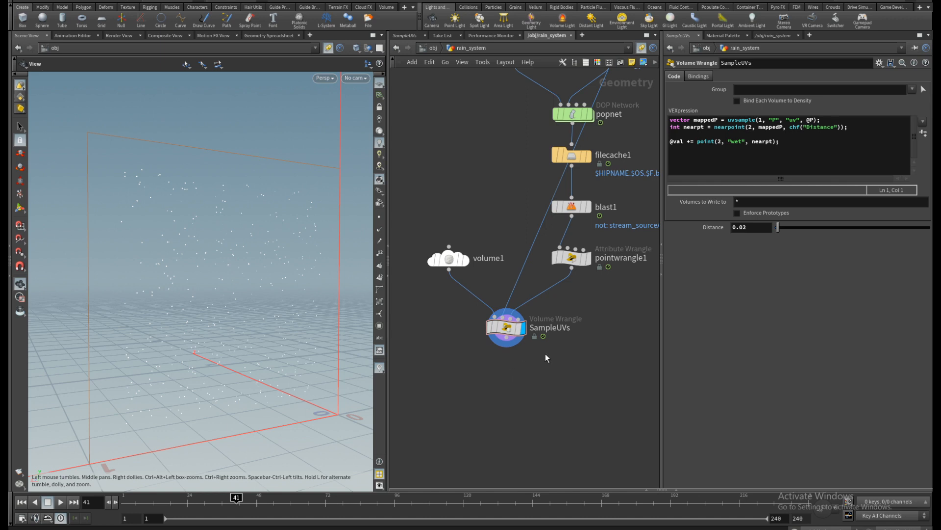
Step: Add a Solver node beside SampleUVs in the rain_system network
{"action": "middle_click_drag", "start_coordinate": [609, 321], "coordinate": [525, 320]}
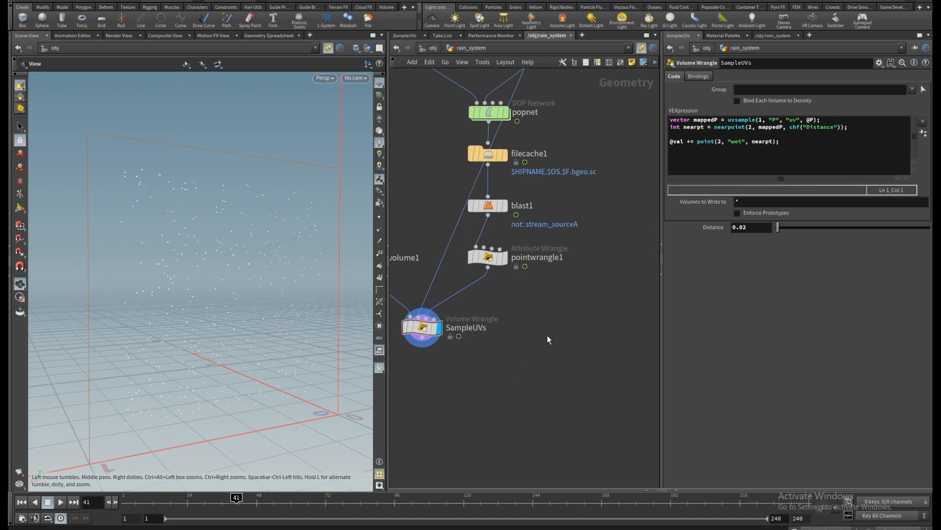
{"action": "key", "text": "Tab"}
{"action": "type", "text": "solver"}
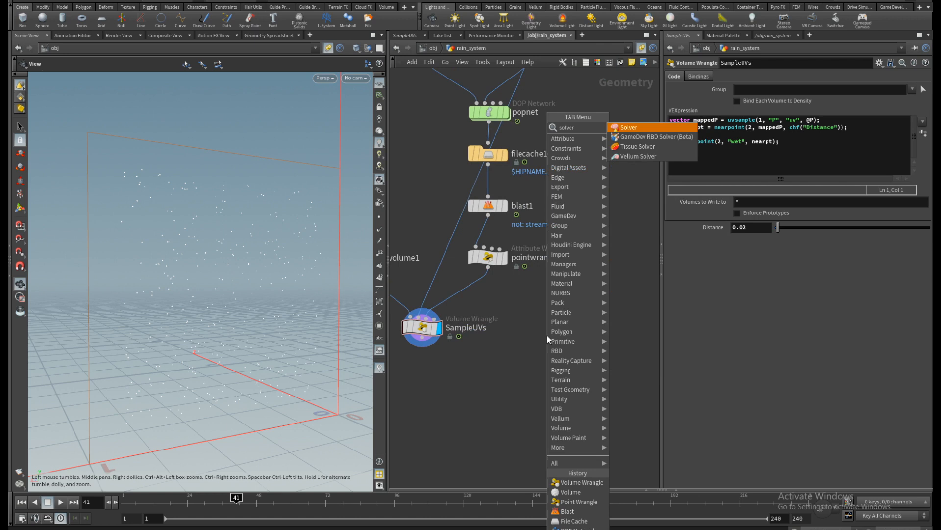
{"action": "key", "text": "Return"}
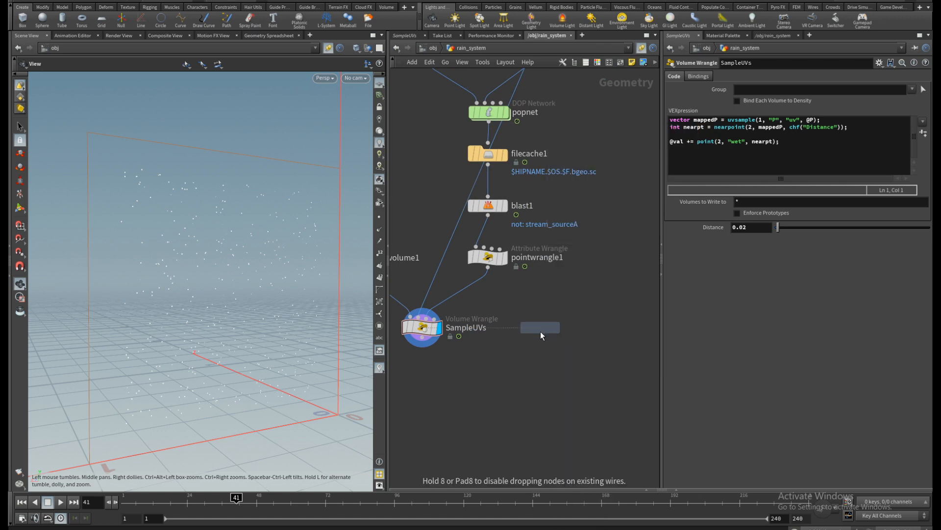
{"action": "left_click", "coordinate": [541, 331]}
{"action": "mouse_move", "coordinate": [547, 296]}
{"action": "middle_mouse_down"}
{"action": "mouse_move", "coordinate": [563, 292]}
{"action": "mouse_move", "coordinate": [561, 300]}
{"action": "middle_mouse_up"}
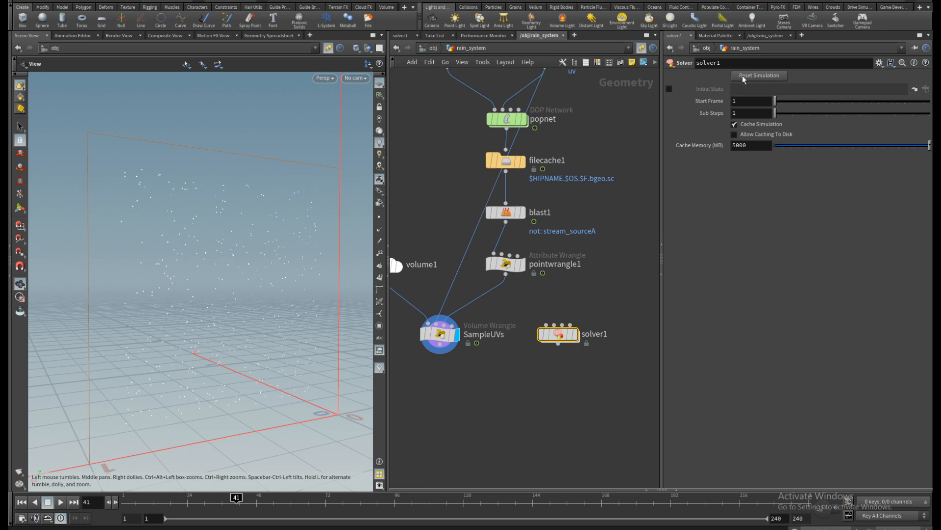
{"action": "mouse_move", "coordinate": [539, 300]}
{"action": "middle_mouse_down"}
{"action": "mouse_move", "coordinate": [549, 306]}
{"action": "mouse_move", "coordinate": [528, 308]}
{"action": "mouse_move", "coordinate": [545, 309]}
{"action": "middle_mouse_up"}
Step: Connect volume1, uvproject1 and pointwrangle1 to the first, second and third inputs of solver1 respectively
{"action": "left_click", "coordinate": [439, 342]}
{"action": "middle_click_drag", "start_coordinate": [420, 287], "coordinate": [424, 290]}
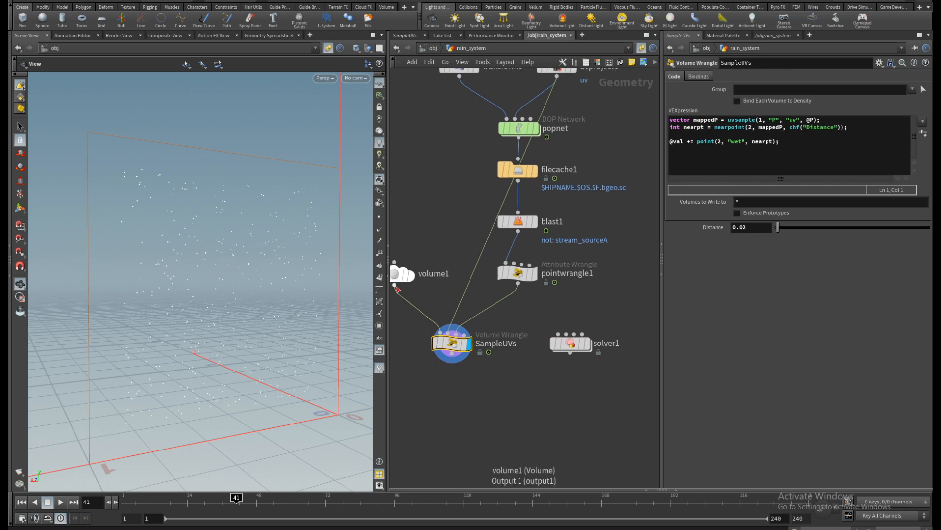
{"action": "left_click_drag", "start_coordinate": [397, 289], "coordinate": [544, 332]}
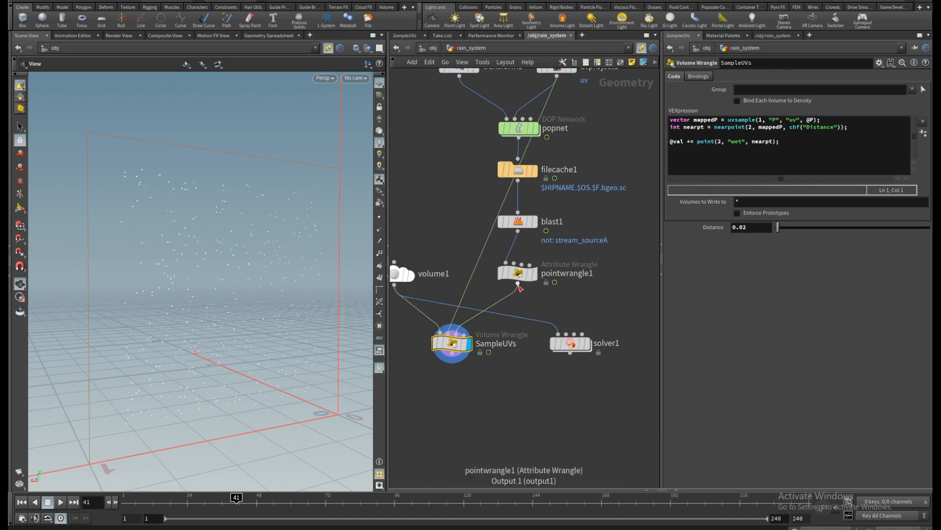
{"action": "left_click_drag", "start_coordinate": [517, 284], "coordinate": [574, 334]}
{"action": "middle_click_drag", "start_coordinate": [587, 140], "coordinate": [561, 229]}
{"action": "left_click_drag", "start_coordinate": [531, 167], "coordinate": [541, 423]}
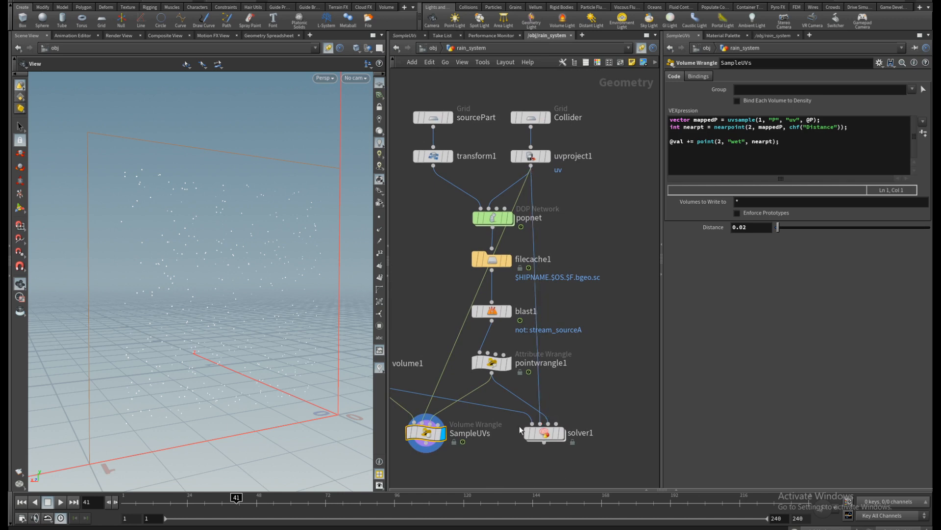
{"action": "middle_click_drag", "start_coordinate": [541, 422], "coordinate": [541, 312]}
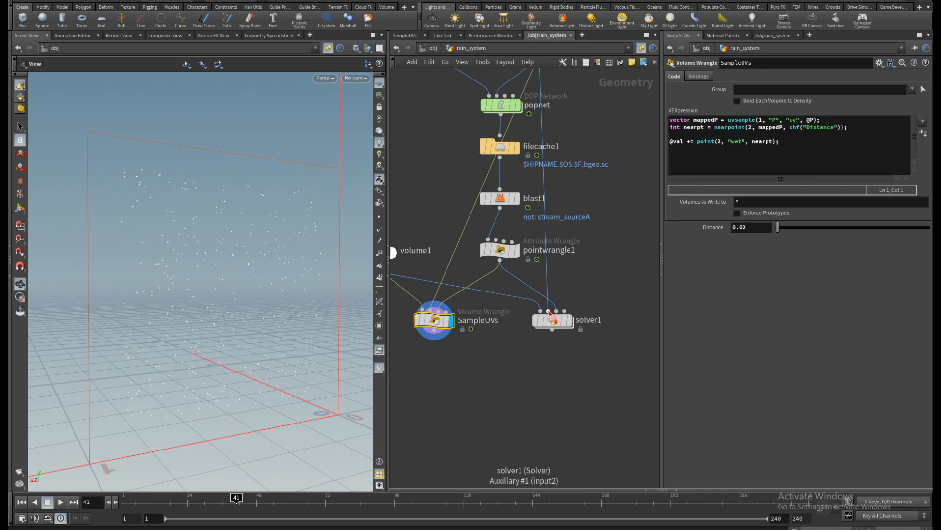
Step: Copy the SampleUVs node and open the network inside solver1
{"action": "middle_click_drag", "start_coordinate": [468, 334], "coordinate": [477, 338]}
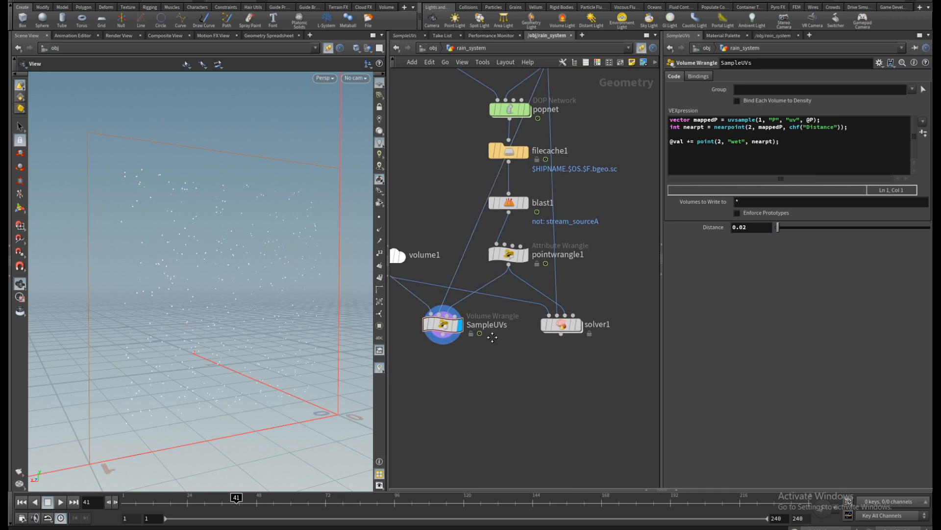
{"action": "mouse_move", "coordinate": [563, 319]}
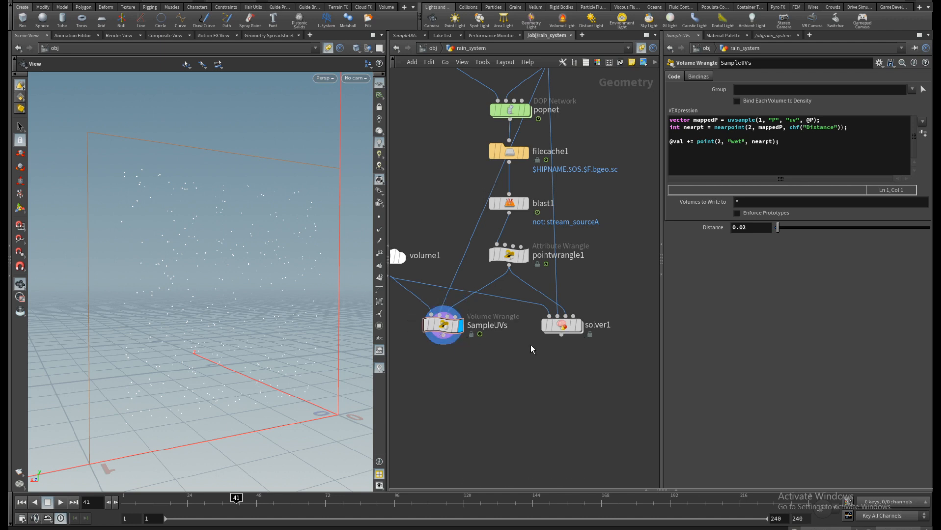
{"action": "left_click", "coordinate": [471, 327]}
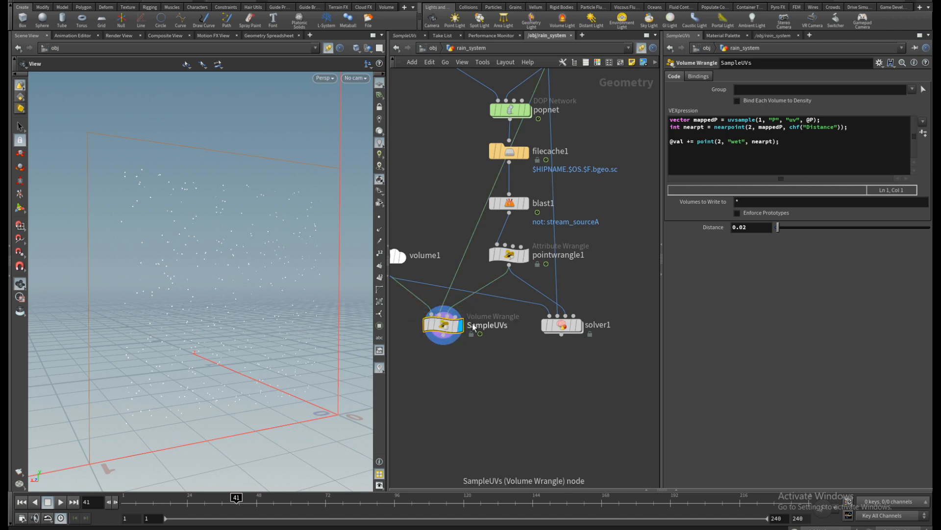
{"action": "mouse_move", "coordinate": [563, 328]}
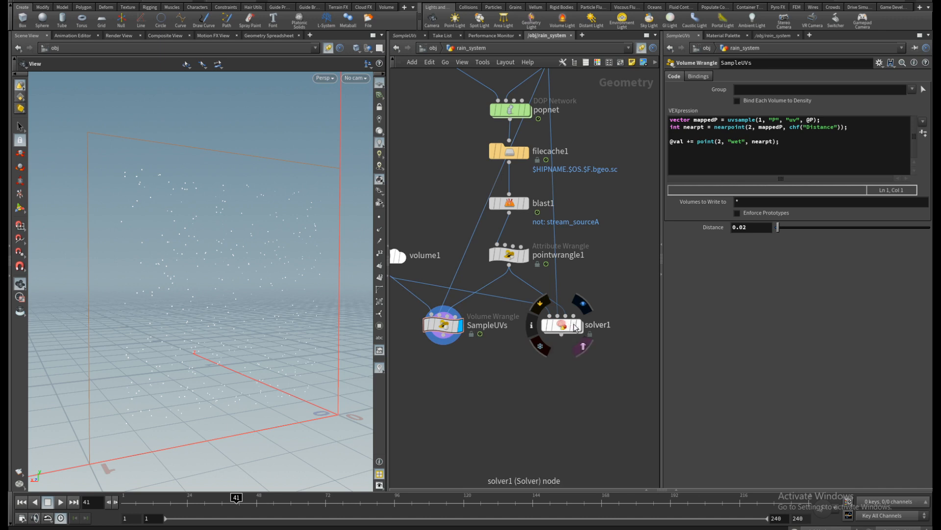
{"action": "left_click", "coordinate": [578, 329]}
{"action": "double_click", "coordinate": [561, 324]}
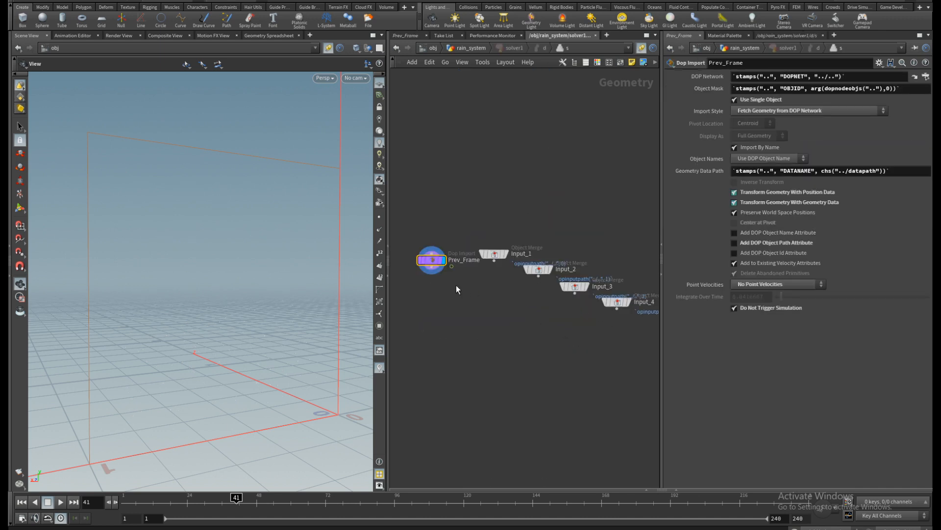
Step: Arrange Input_2, Input_3 and Input_4 in a row with Prev_Frame and Input_1
{"action": "middle_click_drag", "start_coordinate": [456, 286], "coordinate": [437, 300]}
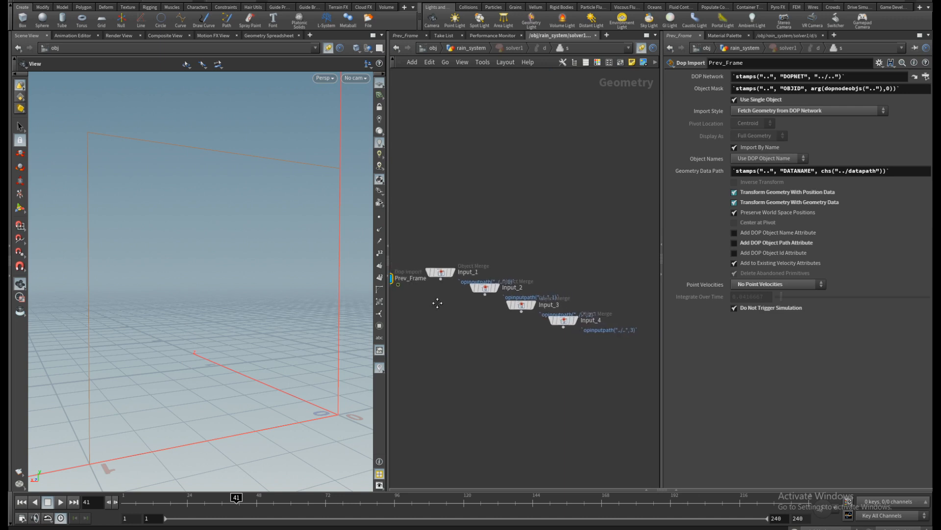
{"action": "left_click_drag", "start_coordinate": [489, 289], "coordinate": [559, 272]}
{"action": "mouse_move", "coordinate": [523, 305]}
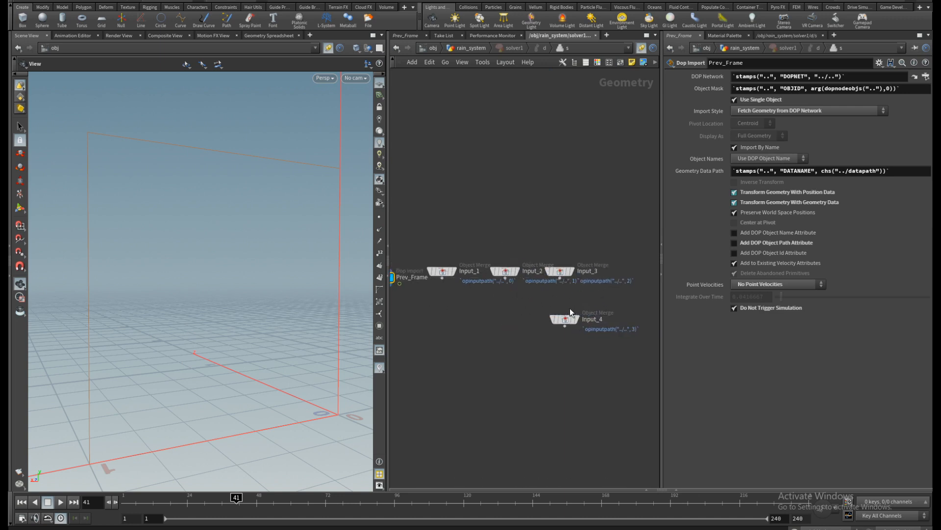
{"action": "left_click_drag", "start_coordinate": [567, 320], "coordinate": [631, 278]}
{"action": "middle_click_drag", "start_coordinate": [453, 313], "coordinate": [541, 321]}
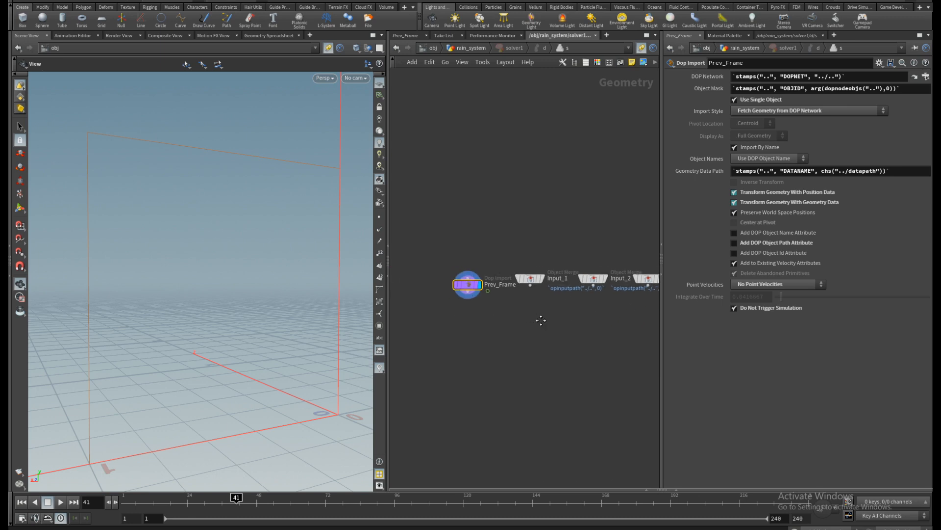
{"action": "scroll", "coordinate": [484, 301], "scroll_direction": "up", "scroll_amount": 3}
{"action": "left_click_drag", "start_coordinate": [453, 276], "coordinate": [448, 265]}
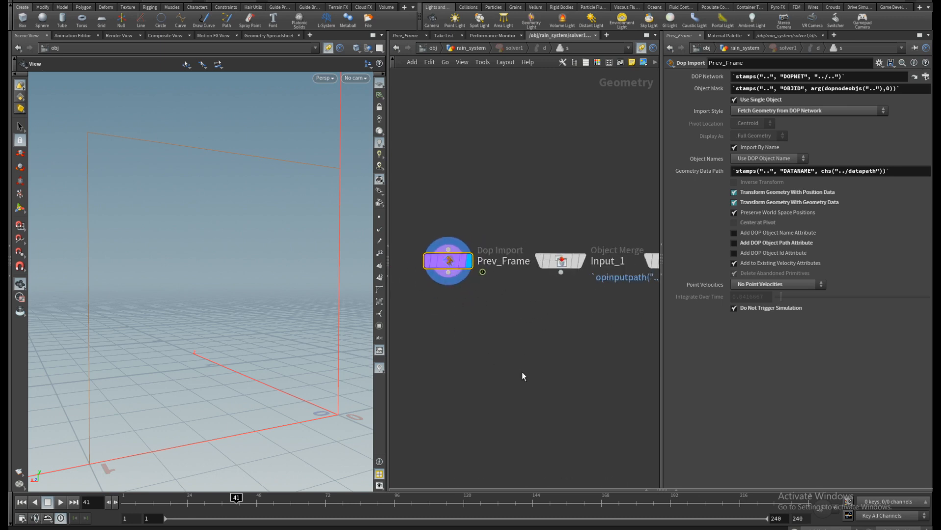
Step: Paste SampleUVs, move Input_1 aside, and connect Prev_Frame, Input_2 and Input_3 to the wrangle's first, second and third inputs
{"action": "key", "text": "ctrl+v"}
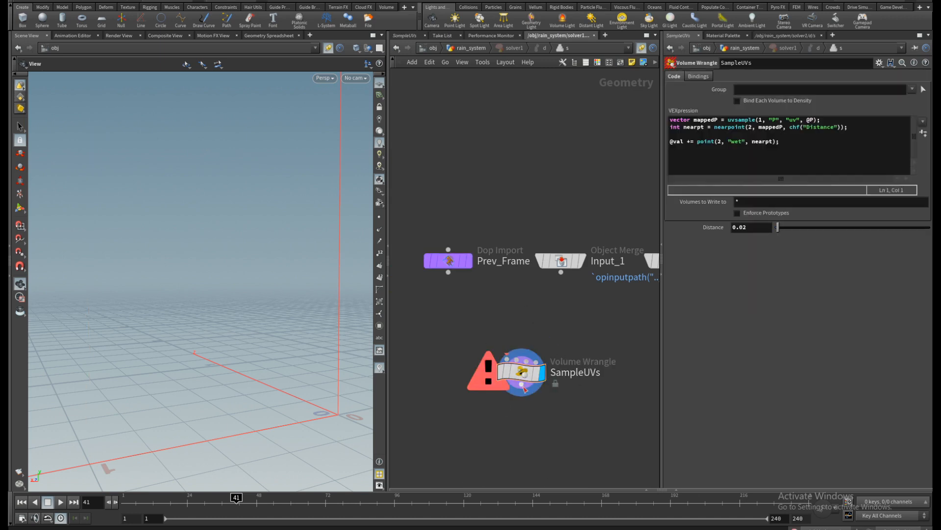
{"action": "left_click_drag", "start_coordinate": [451, 288], "coordinate": [510, 375]}
{"action": "middle_click_drag", "start_coordinate": [555, 330], "coordinate": [496, 318]}
{"action": "scroll", "coordinate": [488, 336], "scroll_direction": "down", "scroll_amount": 1}
{"action": "scroll", "coordinate": [496, 334], "scroll_direction": "down", "scroll_amount": 1}
{"action": "left_click_drag", "start_coordinate": [497, 282], "coordinate": [495, 224]}
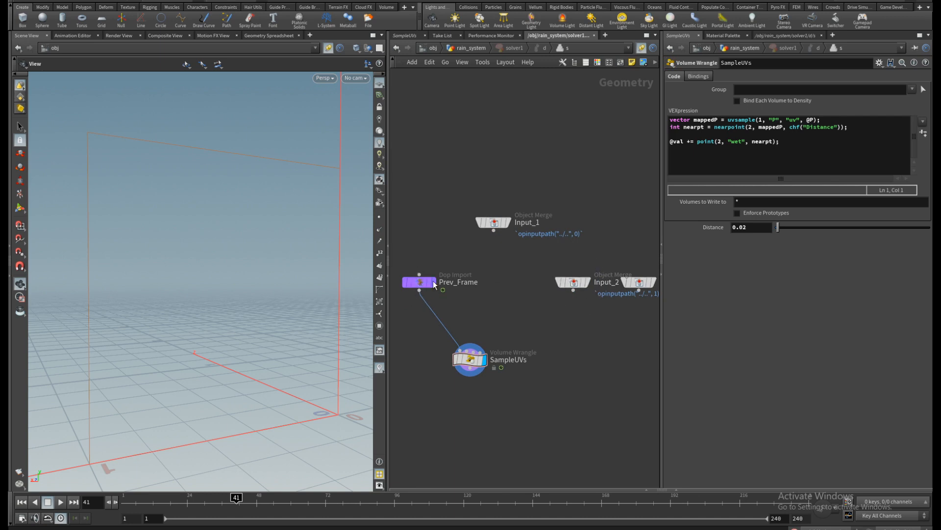
{"action": "middle_click_drag", "start_coordinate": [532, 295], "coordinate": [538, 295]}
{"action": "left_click_drag", "start_coordinate": [579, 287], "coordinate": [473, 343]}
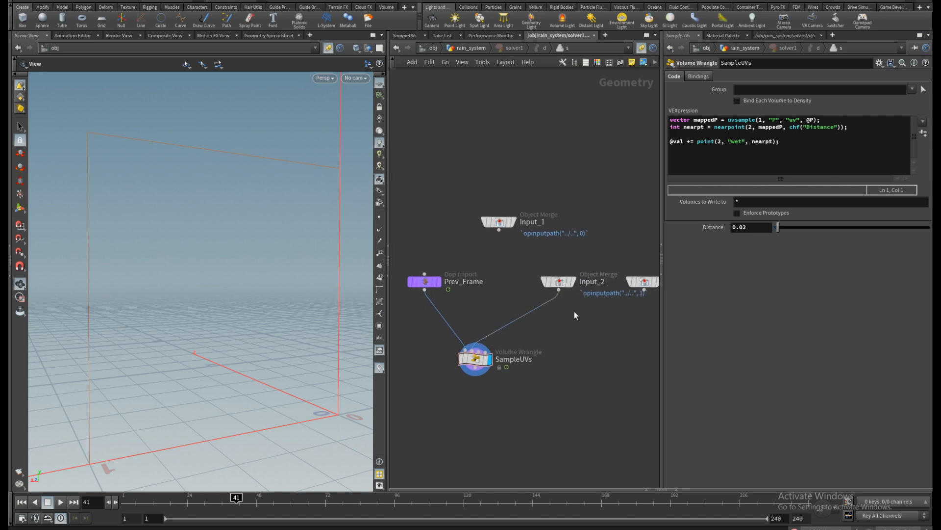
{"action": "left_click_drag", "start_coordinate": [644, 288], "coordinate": [481, 358]}
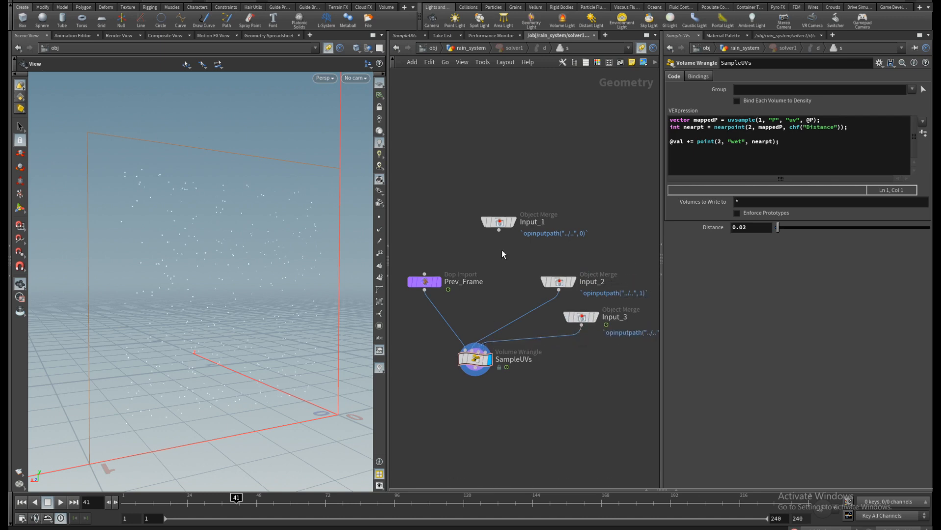
{"action": "left_click", "coordinate": [472, 47]}
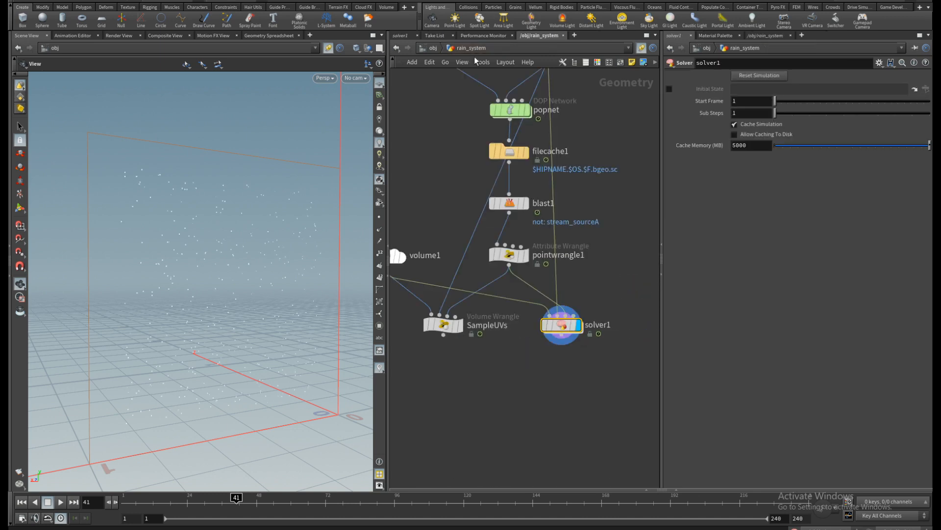
{"action": "double_click", "coordinate": [562, 326]}
{"action": "middle_click_drag", "start_coordinate": [472, 302], "coordinate": [489, 286]}
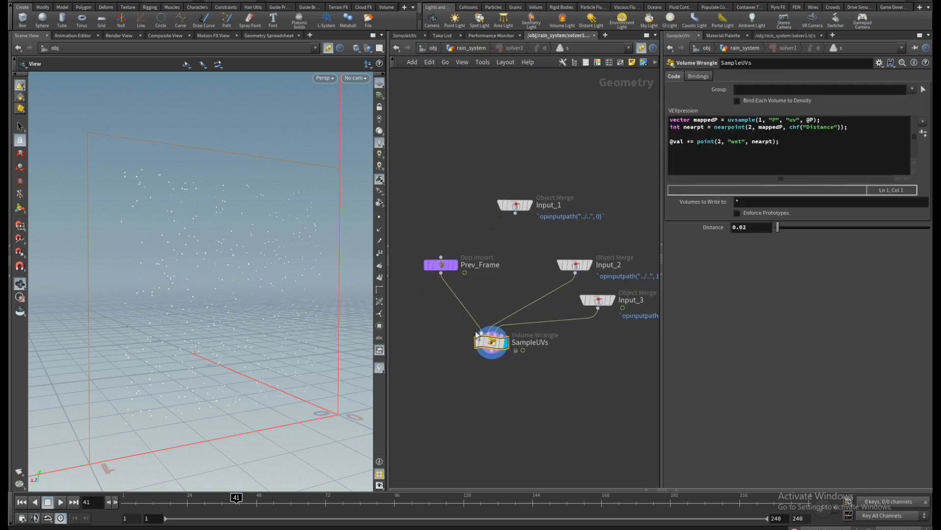
{"action": "left_click", "coordinate": [491, 342]}
{"action": "left_click_drag", "start_coordinate": [492, 342], "coordinate": [495, 340]}
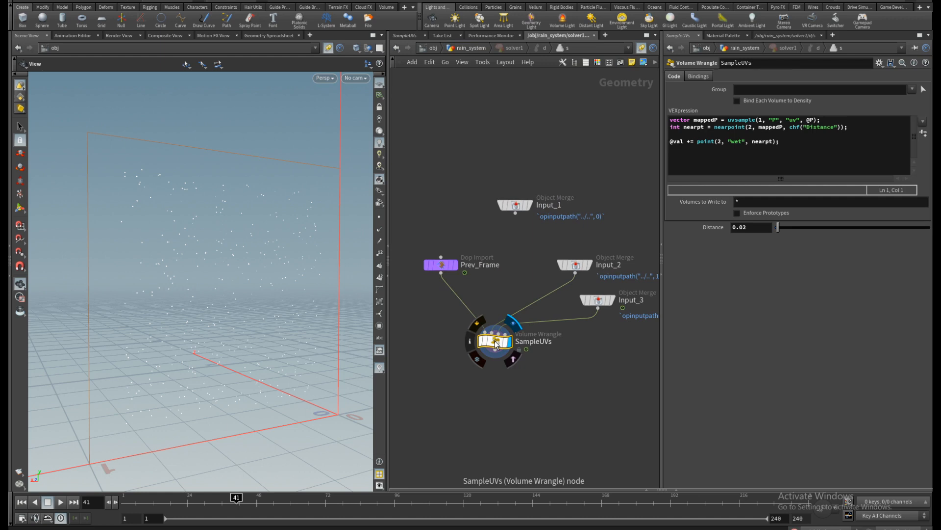
{"action": "left_click", "coordinate": [472, 48]}
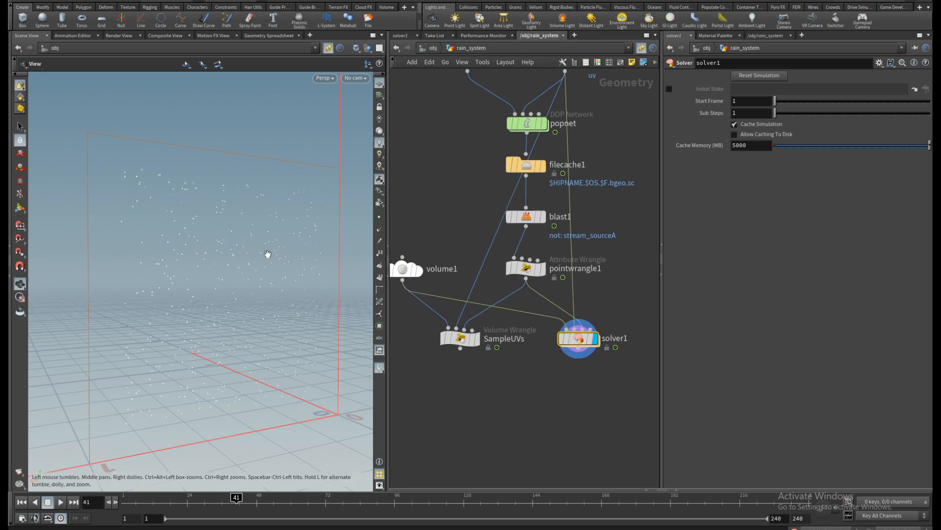
{"action": "double_click", "coordinate": [571, 339]}
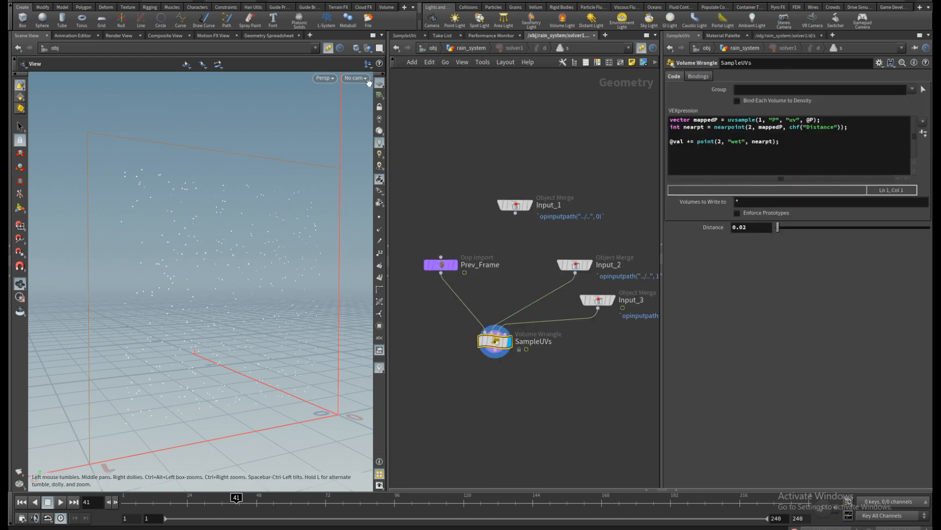
Step: Pin the scene view to the rain_system level and reopen the network inside solver1
{"action": "left_click", "coordinate": [459, 48]}
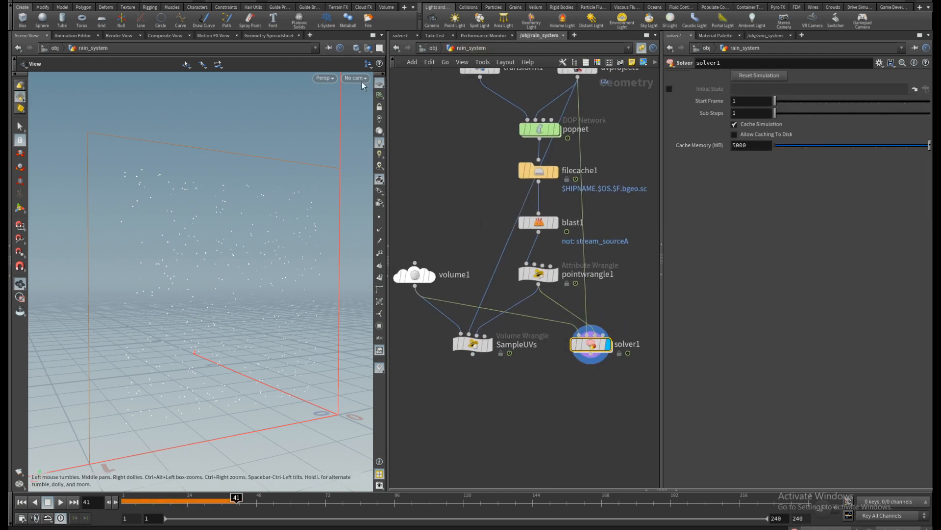
{"action": "left_click", "coordinate": [328, 48]}
{"action": "double_click", "coordinate": [591, 345]}
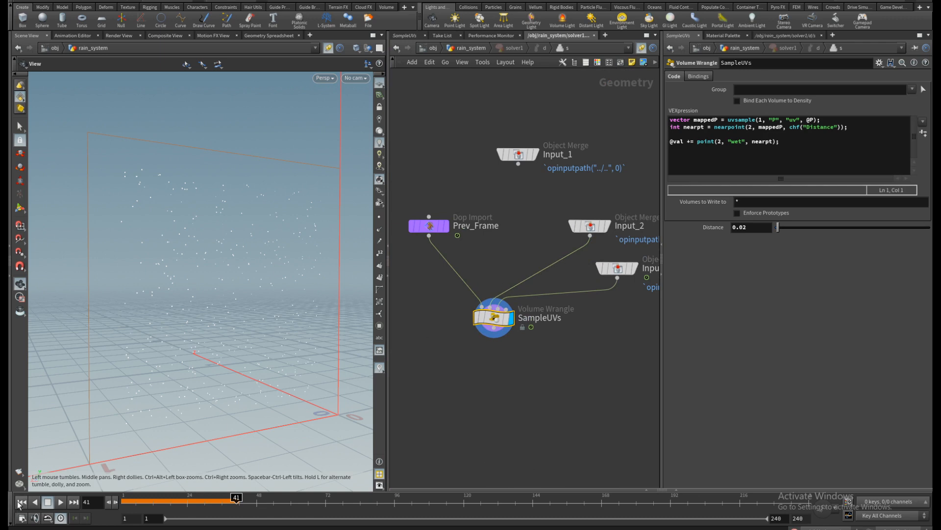
Step: Play the simulation from the first frame, stop it at frame 123, and examine the accumulated wetness in the volume up close
{"action": "left_click", "coordinate": [47, 503]}
{"action": "left_click", "coordinate": [61, 502]}
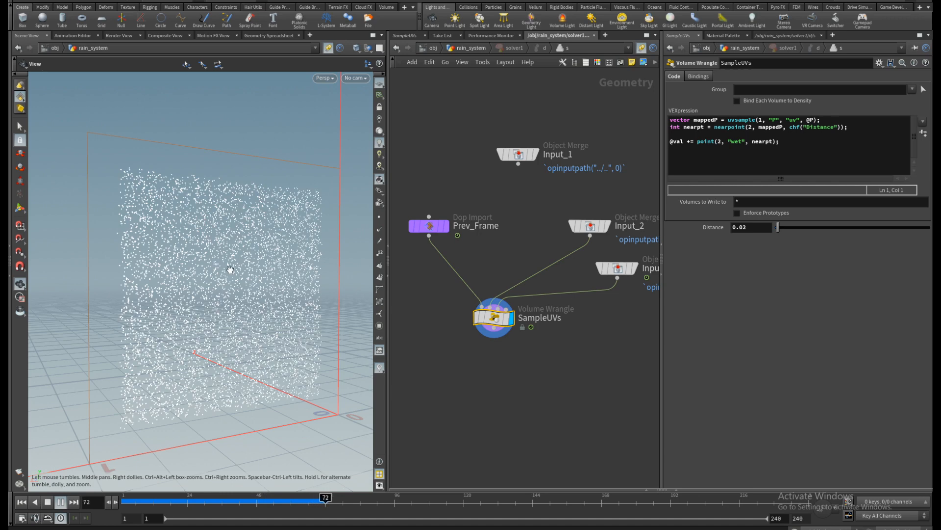
{"action": "scroll", "coordinate": [220, 261], "scroll_direction": "up", "scroll_amount": 3}
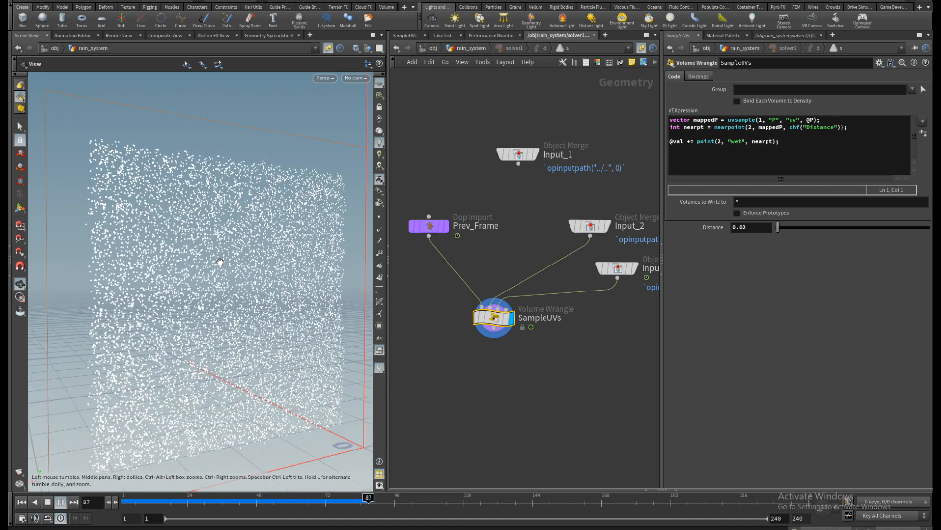
{"action": "middle_click_drag", "start_coordinate": [226, 246], "coordinate": [227, 208]}
{"action": "scroll", "coordinate": [223, 201], "scroll_direction": "up", "scroll_amount": 3}
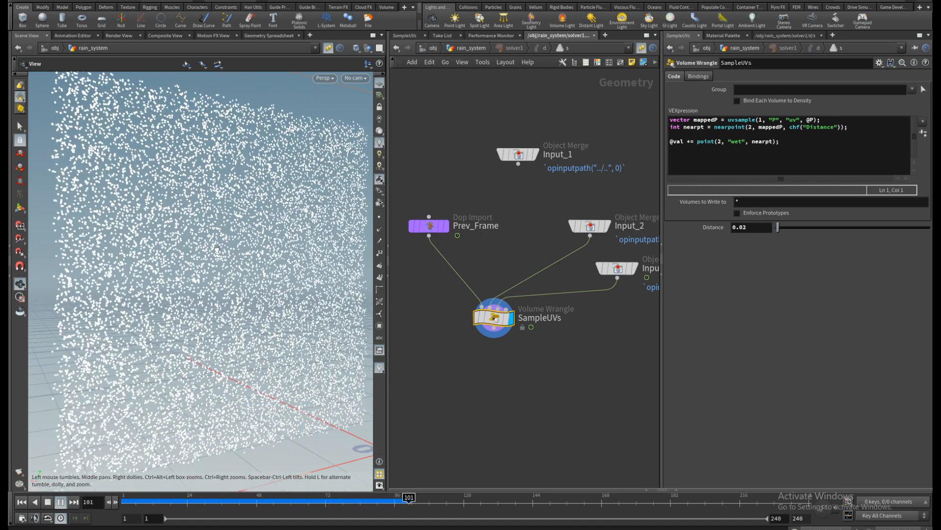
{"action": "middle_click_drag", "start_coordinate": [178, 251], "coordinate": [216, 249]}
{"action": "left_click_drag", "start_coordinate": [224, 245], "coordinate": [239, 243]}
{"action": "scroll", "coordinate": [239, 242], "scroll_direction": "up", "scroll_amount": 2}
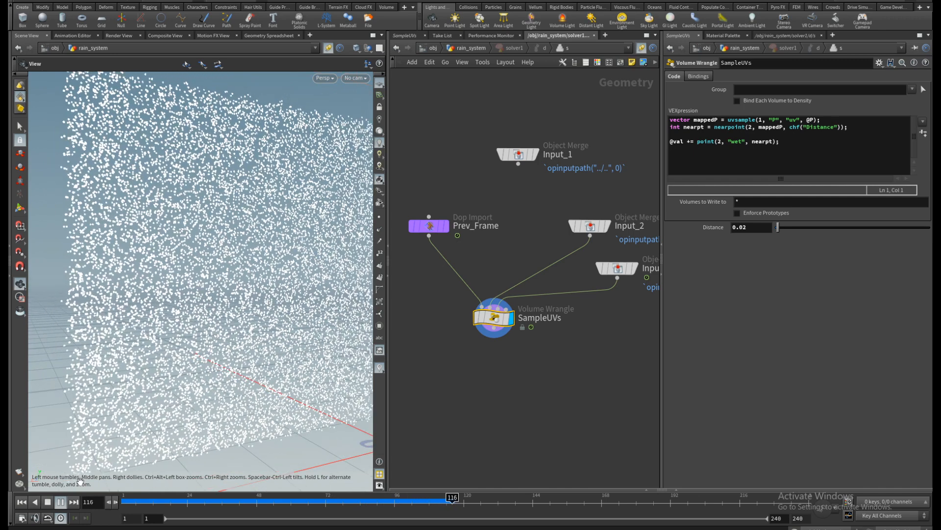
{"action": "left_click", "coordinate": [47, 502]}
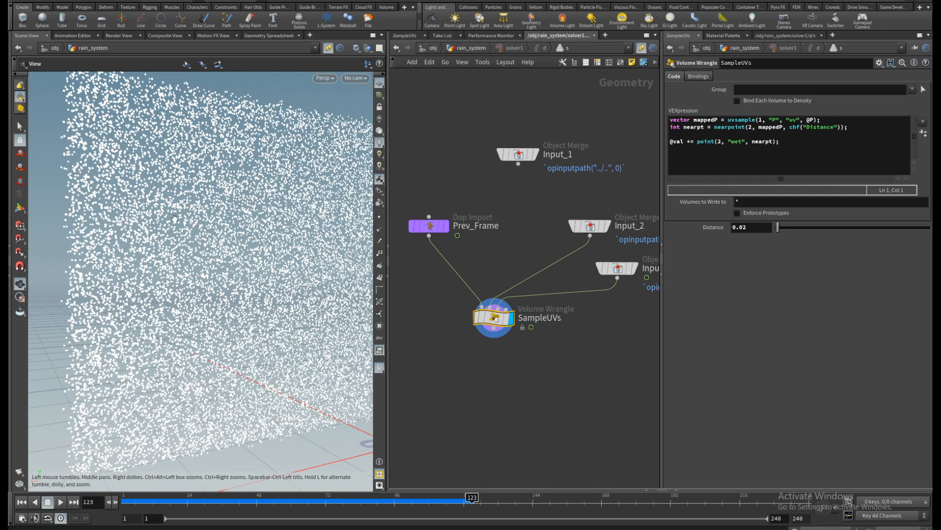
{"action": "scroll", "coordinate": [175, 219], "scroll_direction": "up", "scroll_amount": 3}
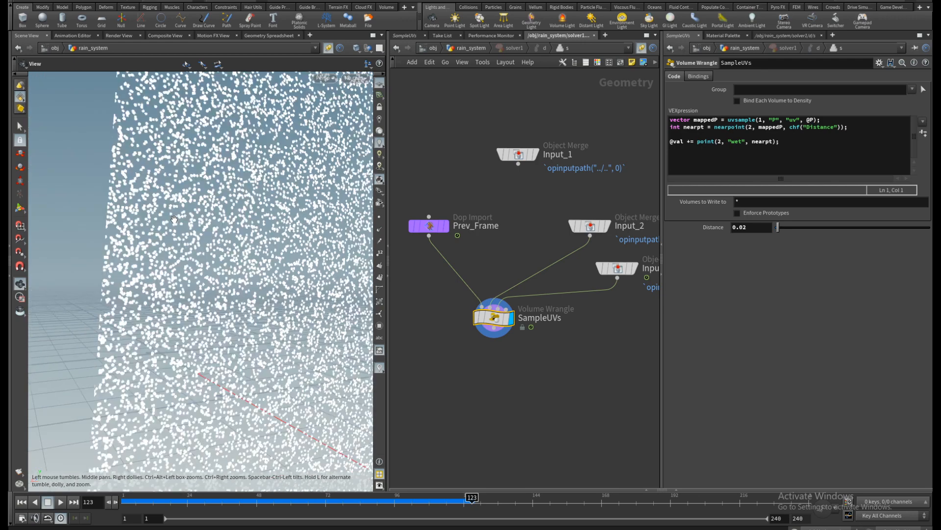
{"action": "left_click_drag", "start_coordinate": [225, 217], "coordinate": [219, 219]}
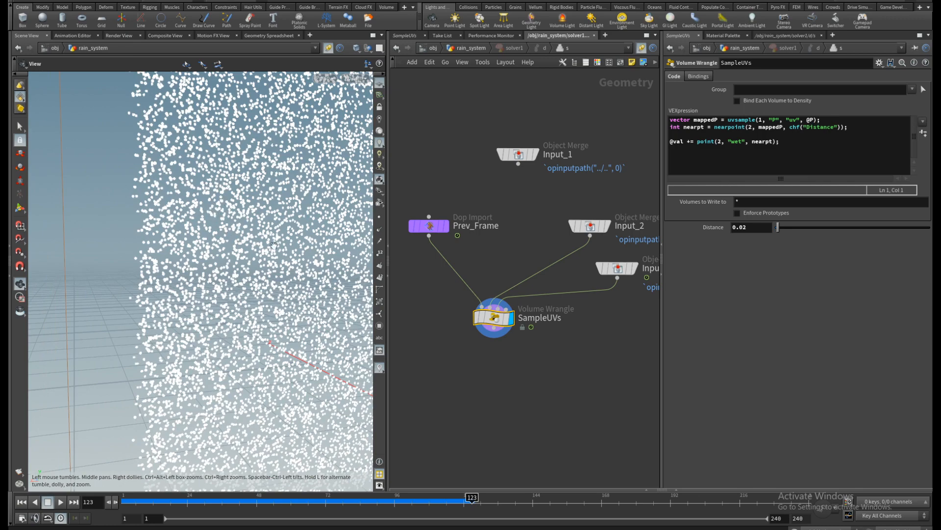
{"action": "right_click_drag", "start_coordinate": [274, 245], "coordinate": [185, 272]}
{"action": "left_click_drag", "start_coordinate": [185, 273], "coordinate": [220, 214]}
Step: Insert a Volume Blur node between Prev_Frame and SampleUVs, and space the nodes out
{"action": "left_click", "coordinate": [547, 228]}
{"action": "middle_click_drag", "start_coordinate": [487, 269], "coordinate": [496, 258]}
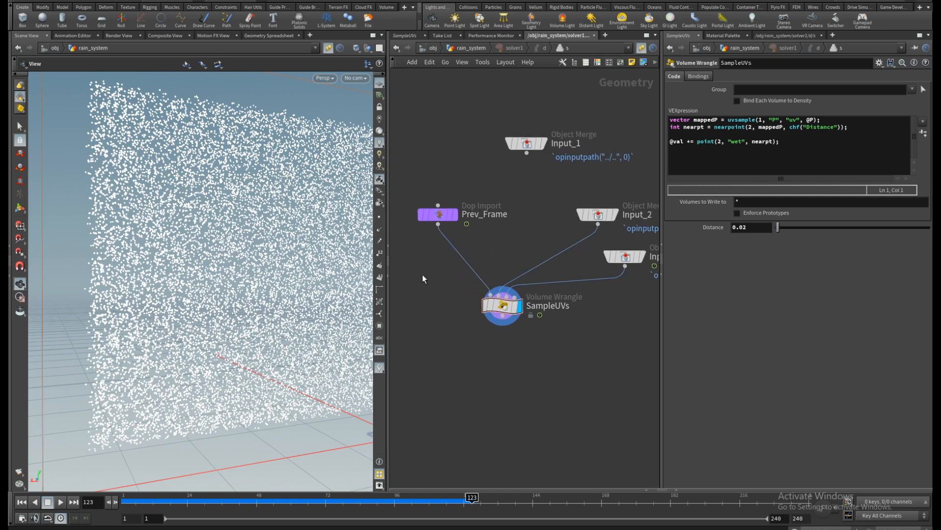
{"action": "key", "text": "Tab"}
{"action": "type", "text": "volu"}
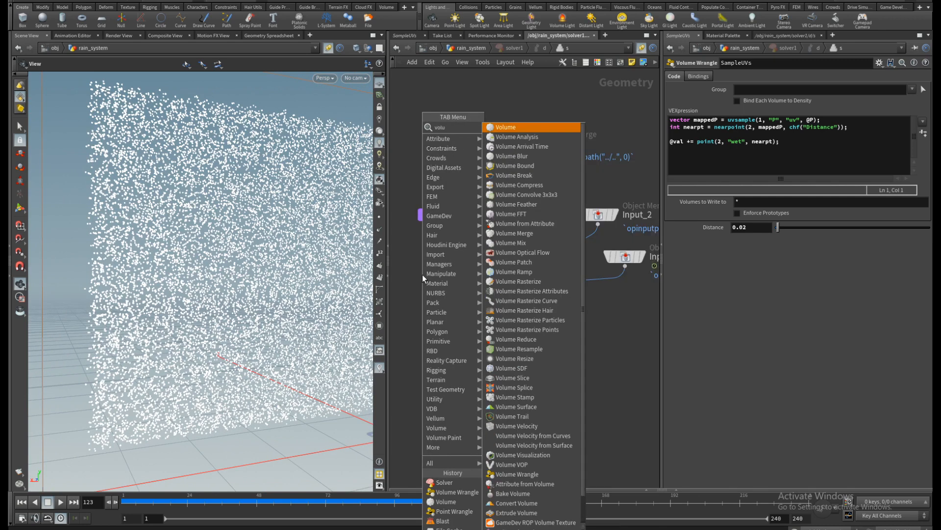
{"action": "type", "text": "me blur"}
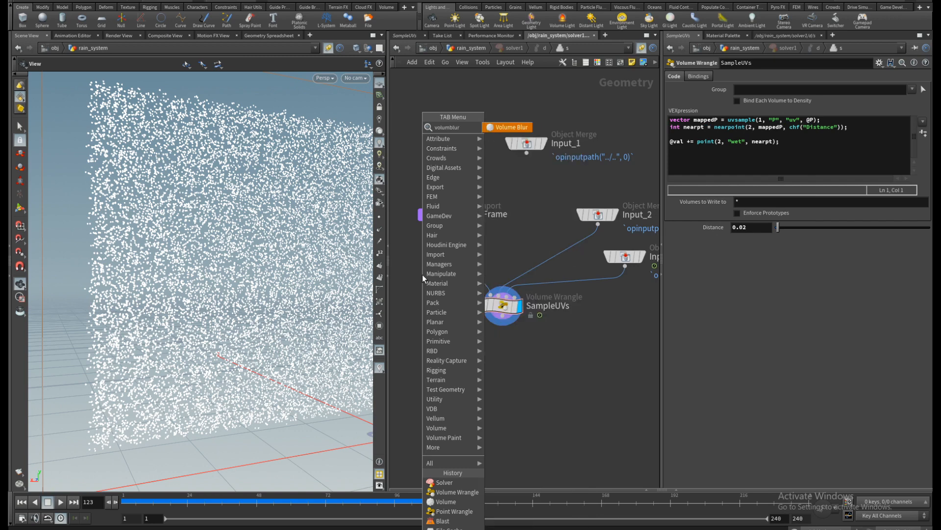
{"action": "key", "text": "Return"}
{"action": "left_click", "coordinate": [422, 274]}
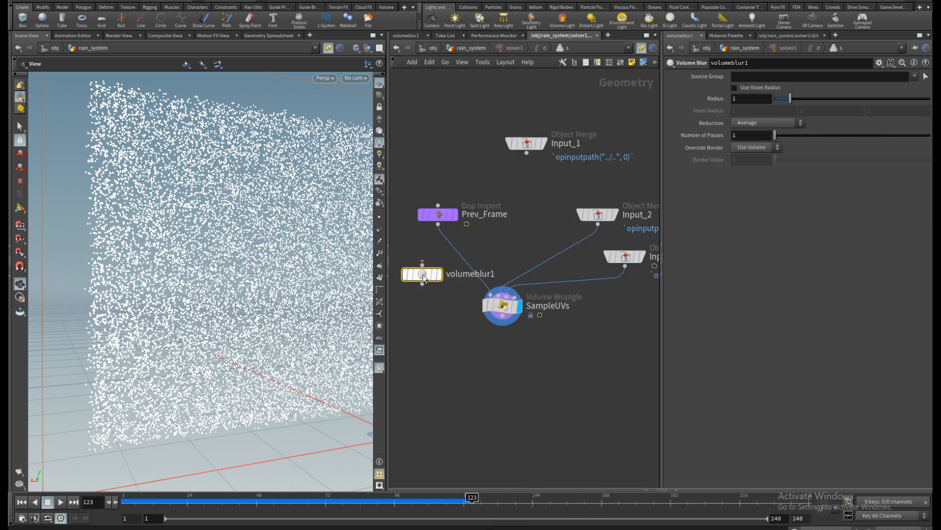
{"action": "left_click_drag", "start_coordinate": [422, 275], "coordinate": [468, 267]}
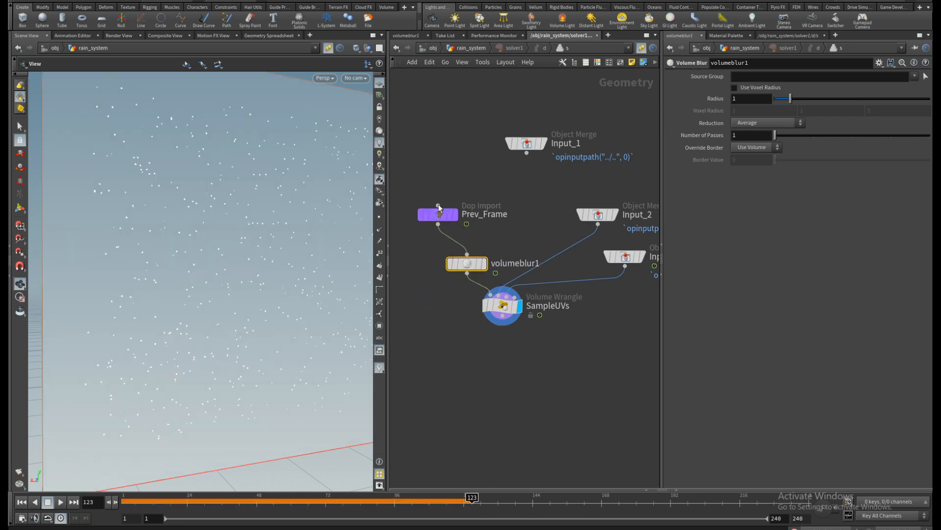
{"action": "left_click_drag", "start_coordinate": [438, 208], "coordinate": [435, 184]}
{"action": "left_click_drag", "start_coordinate": [466, 263], "coordinate": [451, 256]}
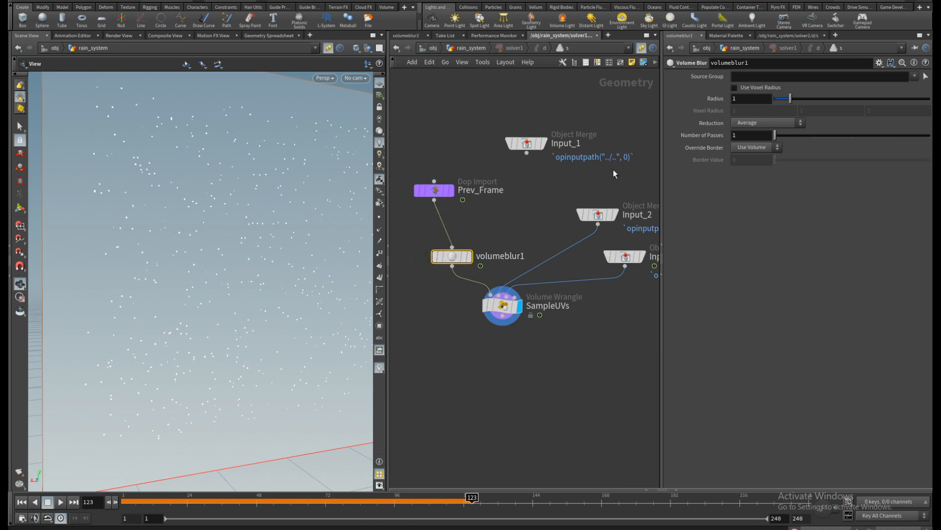
Step: Enable Use Voxel Radius on volumeblur1 and set the voxel radius to 3 on all three axes
{"action": "left_click", "coordinate": [734, 88]}
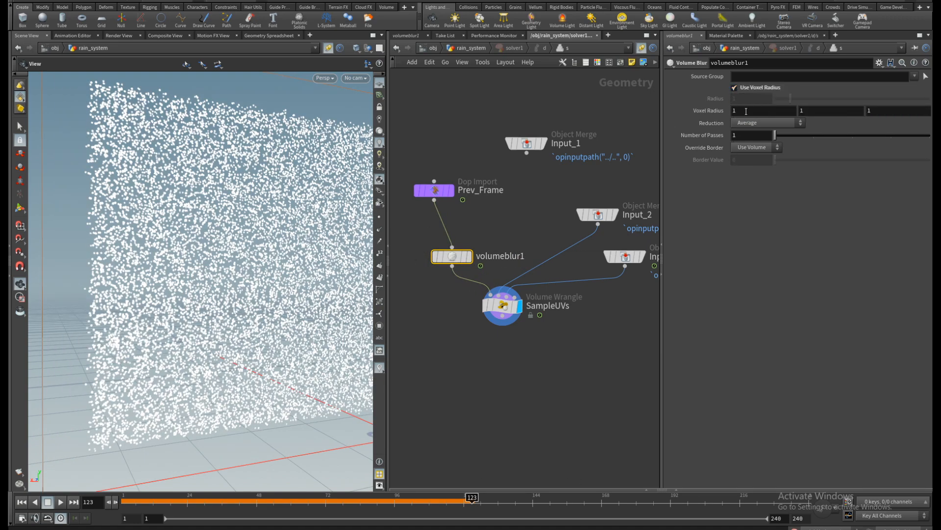
{"action": "left_click_drag", "start_coordinate": [746, 111], "coordinate": [706, 110]}
{"action": "type", "text": "2"}
{"action": "key", "text": "Tab"}
{"action": "type", "text": "2"}
{"action": "key", "text": "Tab"}
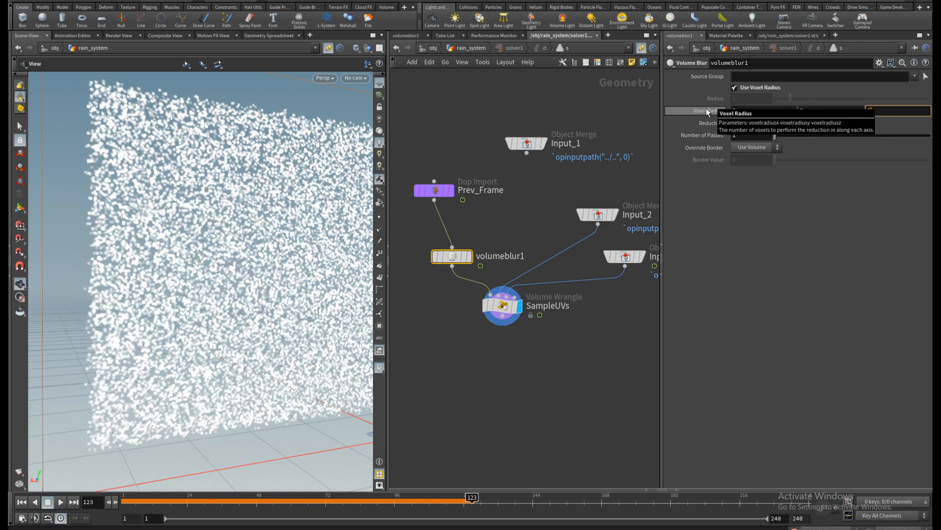
{"action": "type", "text": "3"}
{"action": "key", "text": "Tab"}
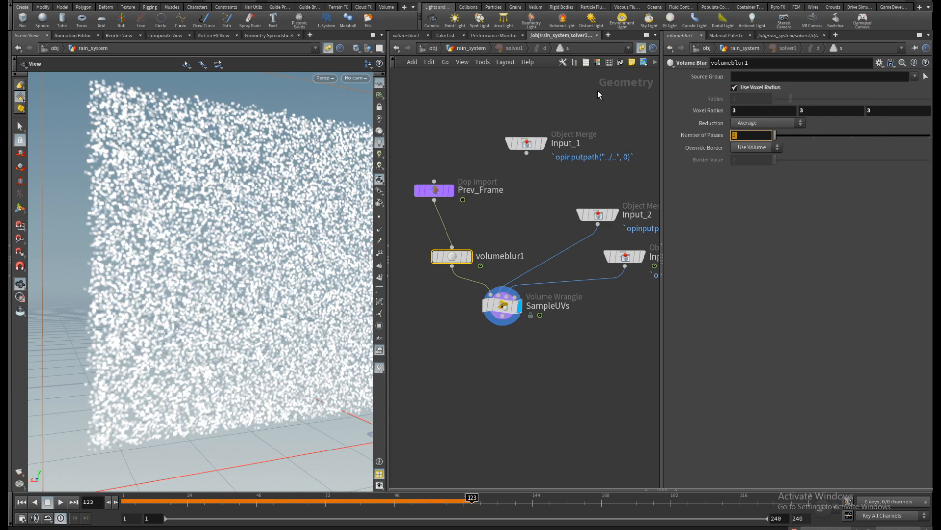
Step: Set the blur's number of passes to 4 and inspect the blurred volume
{"action": "type", "text": "4"}
{"action": "key", "text": "Return"}
{"action": "left_click_drag", "start_coordinate": [230, 235], "coordinate": [256, 230]}
{"action": "left_click_drag", "start_coordinate": [248, 229], "coordinate": [262, 210]}
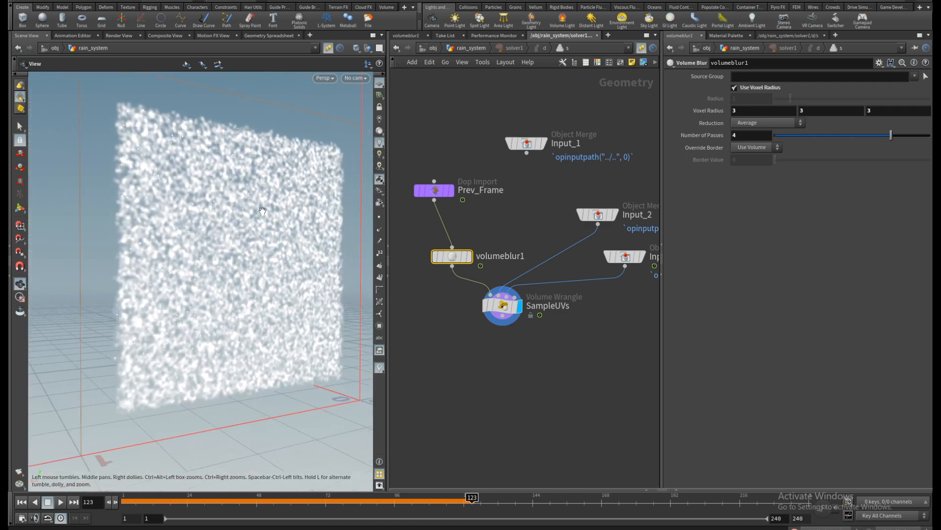
Step: Change the viewport background color scheme to Dark in the display options
{"action": "key", "text": "d"}
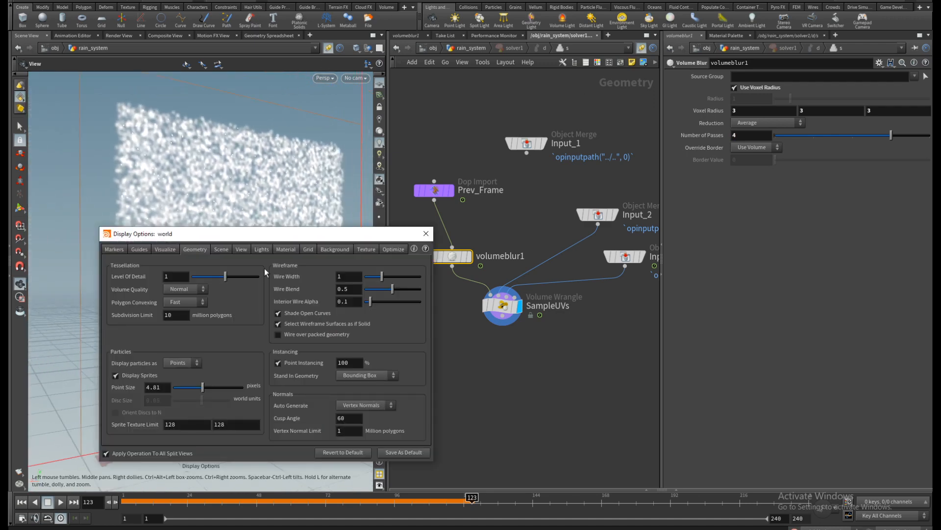
{"action": "left_click", "coordinate": [339, 249]}
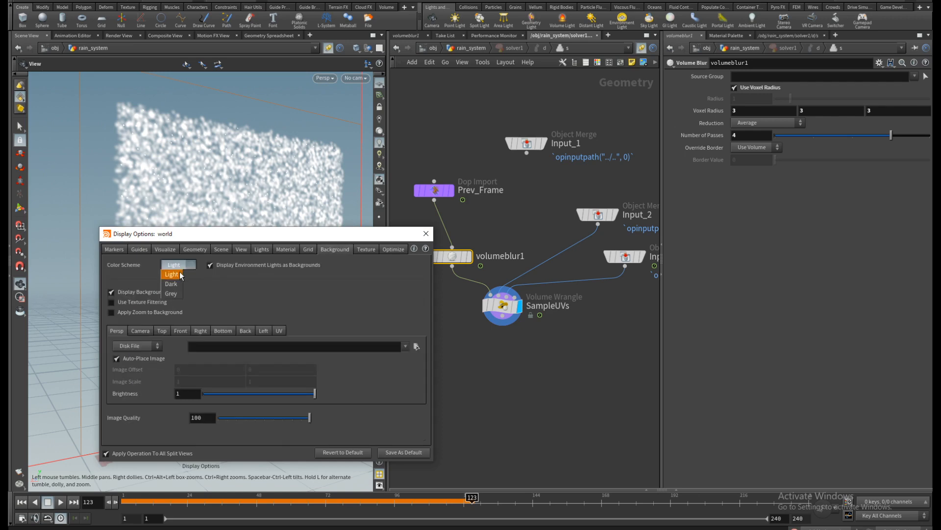
{"action": "left_click", "coordinate": [174, 283]}
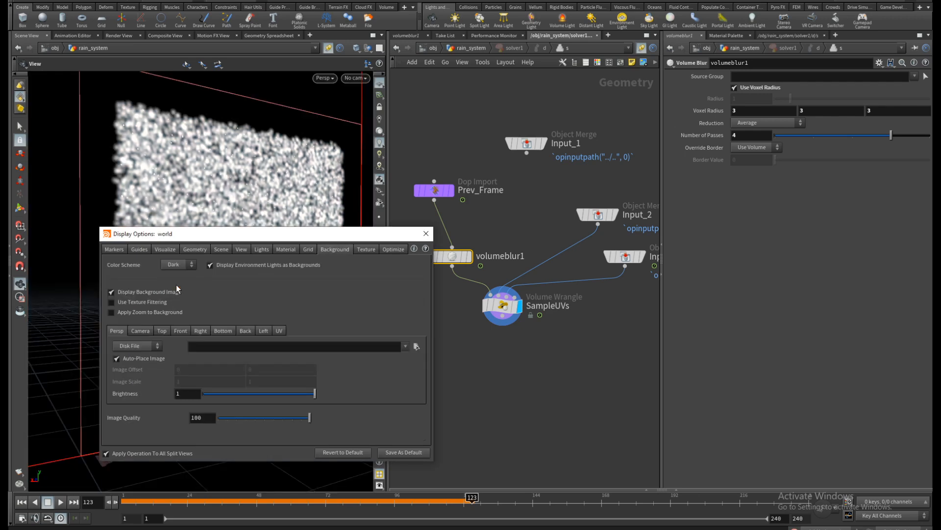
{"action": "left_click", "coordinate": [426, 233]}
Step: Replay the blurred simulation from frame 1 and stop it at frame 140
{"action": "left_click", "coordinate": [22, 502]}
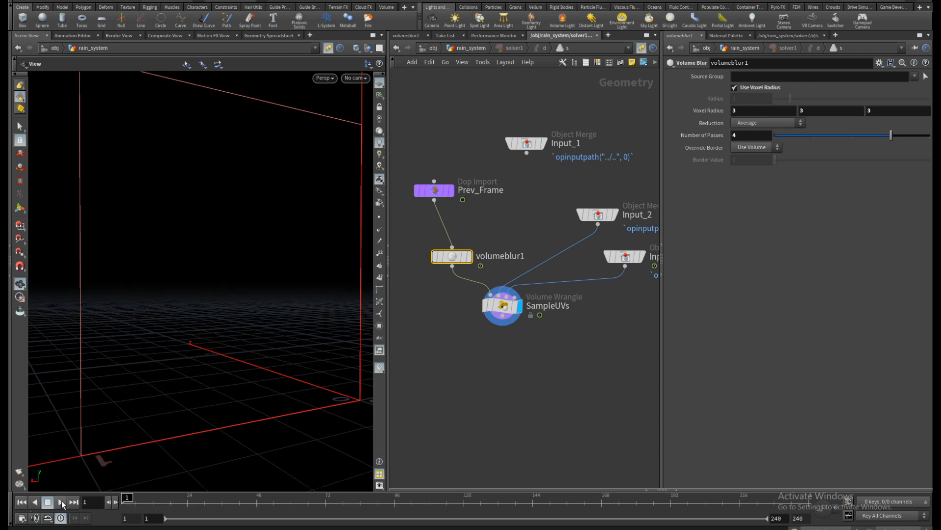
{"action": "left_click", "coordinate": [60, 502]}
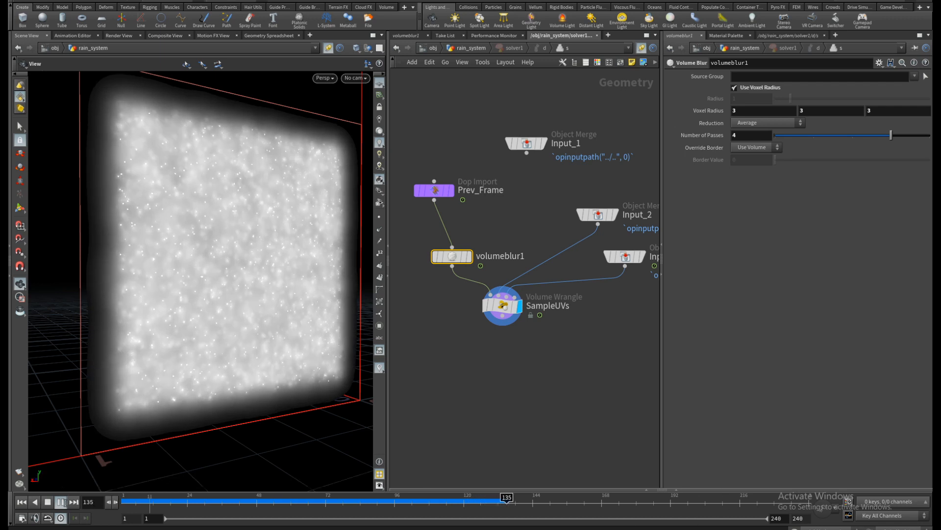
{"action": "key", "text": "ctrl+Up"}
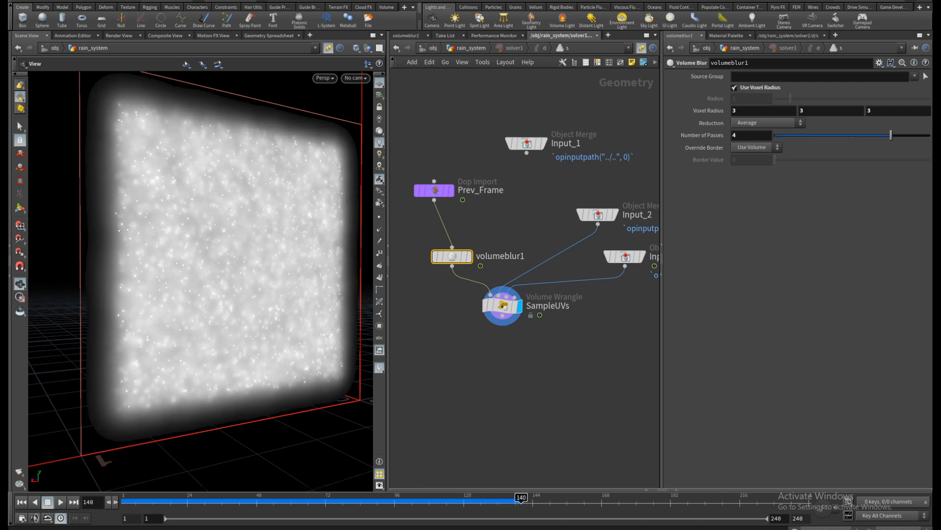
Step: Quit Discord running in the background and return to the volume in the scene view
{"action": "right_click", "coordinate": [823, 509]}
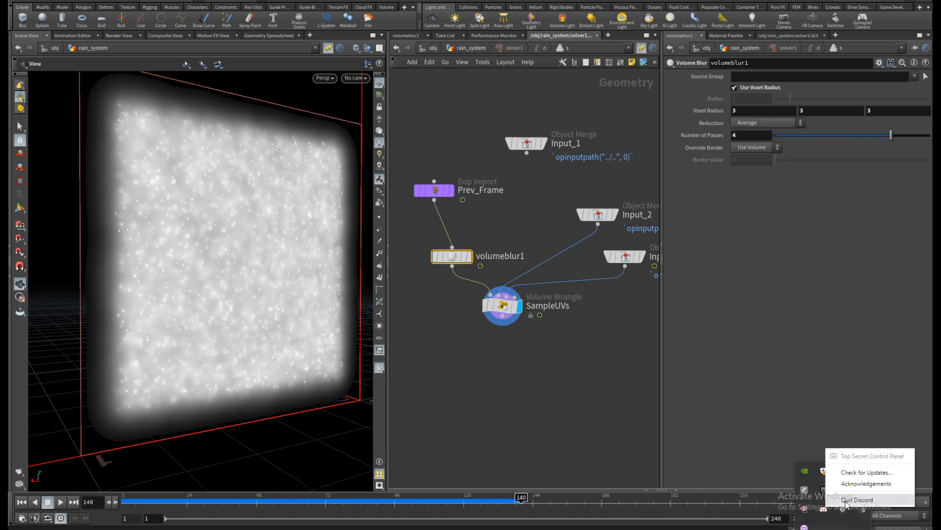
{"action": "left_click", "coordinate": [846, 504]}
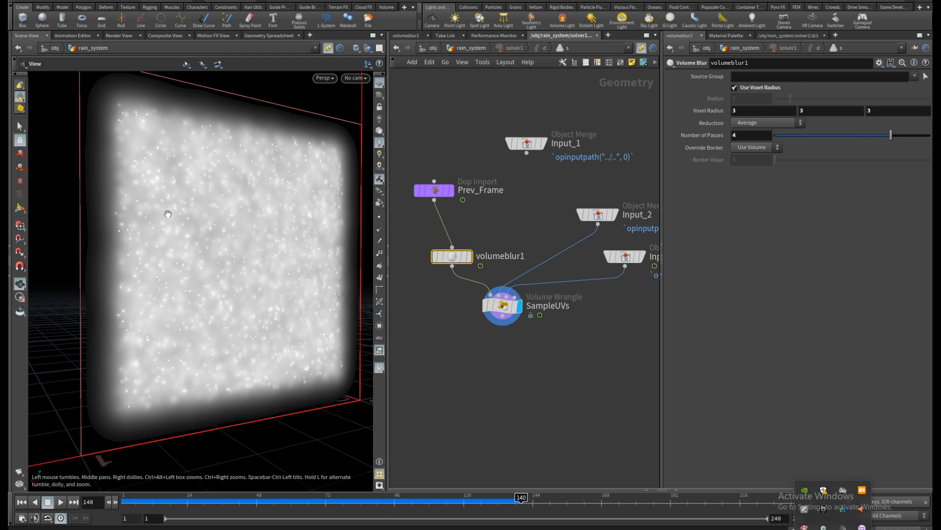
{"action": "left_click_drag", "start_coordinate": [213, 215], "coordinate": [186, 170]}
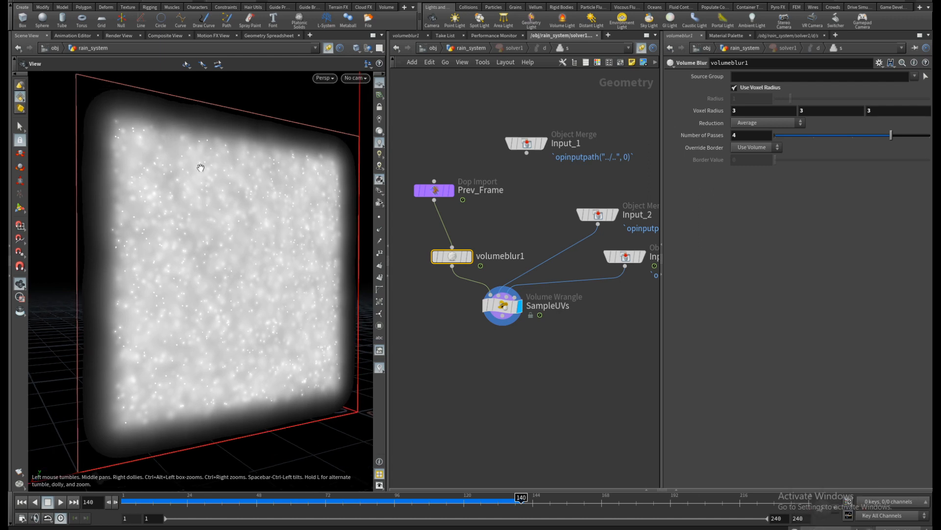
{"action": "middle_click_drag", "start_coordinate": [484, 214], "coordinate": [495, 218]}
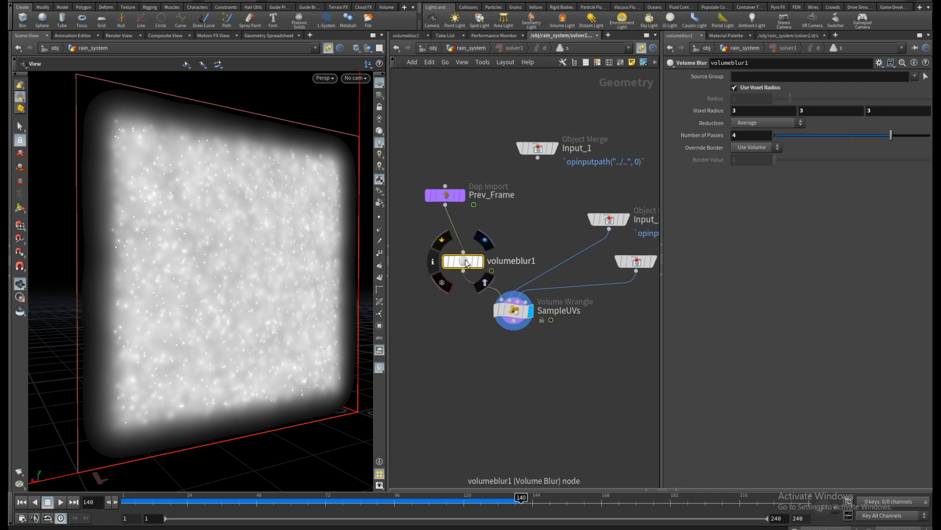
{"action": "left_click_drag", "start_coordinate": [468, 262], "coordinate": [451, 267]}
{"action": "key", "text": "Tab"}
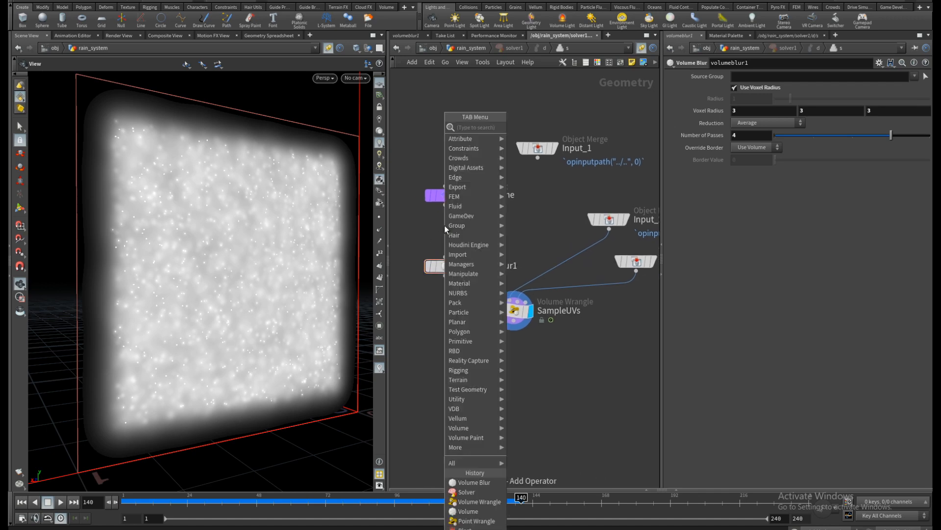
{"action": "type", "text": "VOLUMWR"}
{"action": "key", "text": "Return"}
{"action": "left_click", "coordinate": [447, 228]}
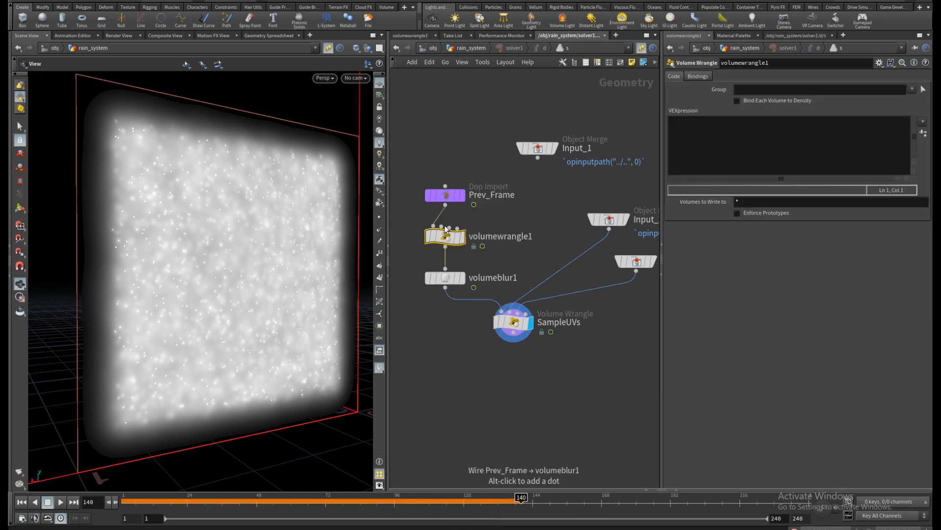
{"action": "left_click", "coordinate": [748, 132]}
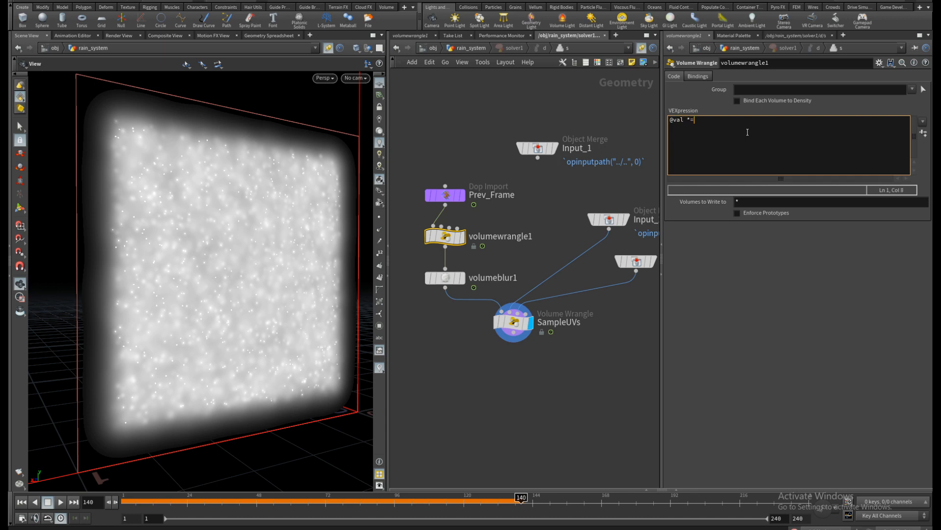
{"action": "type", "text": "0.95;"}
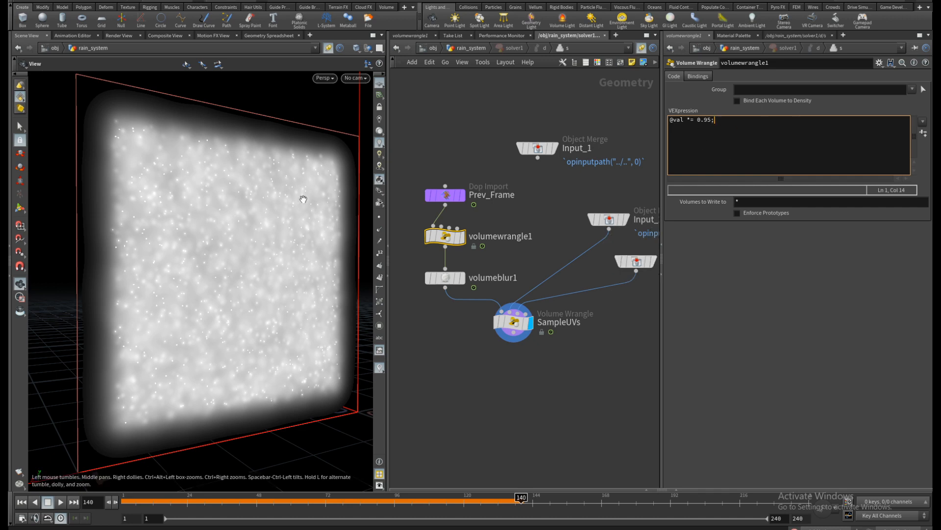
Step: Replay the simulation from frame 1 with the decay applied and stop it at frame 116
{"action": "left_click", "coordinate": [21, 501]}
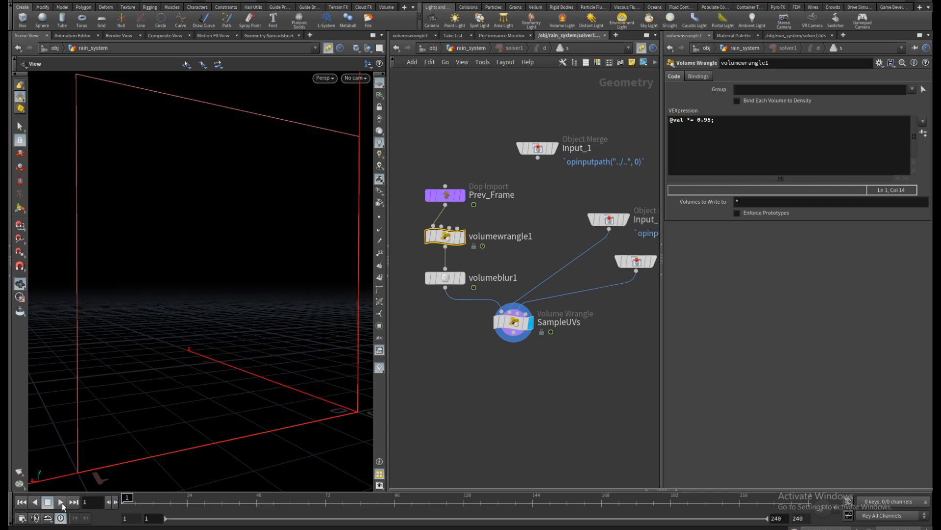
{"action": "left_click", "coordinate": [60, 501]}
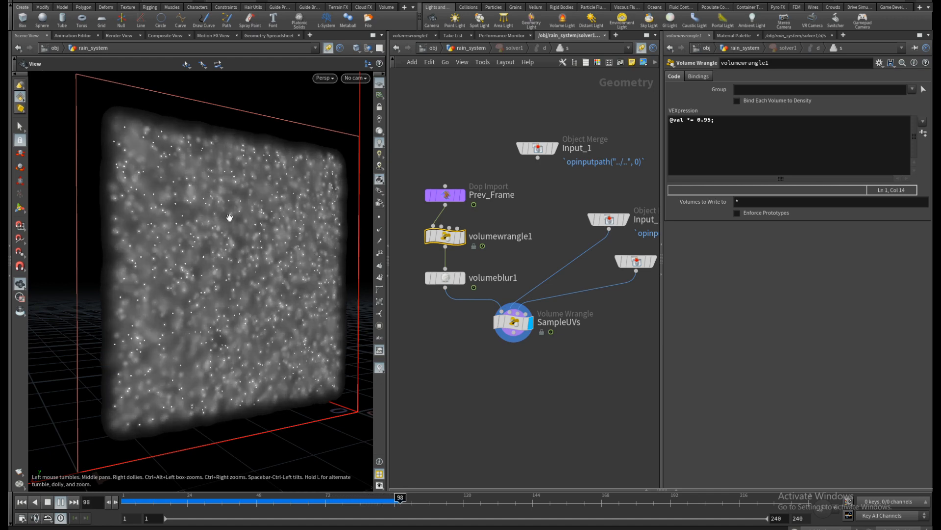
{"action": "left_click", "coordinate": [49, 501]}
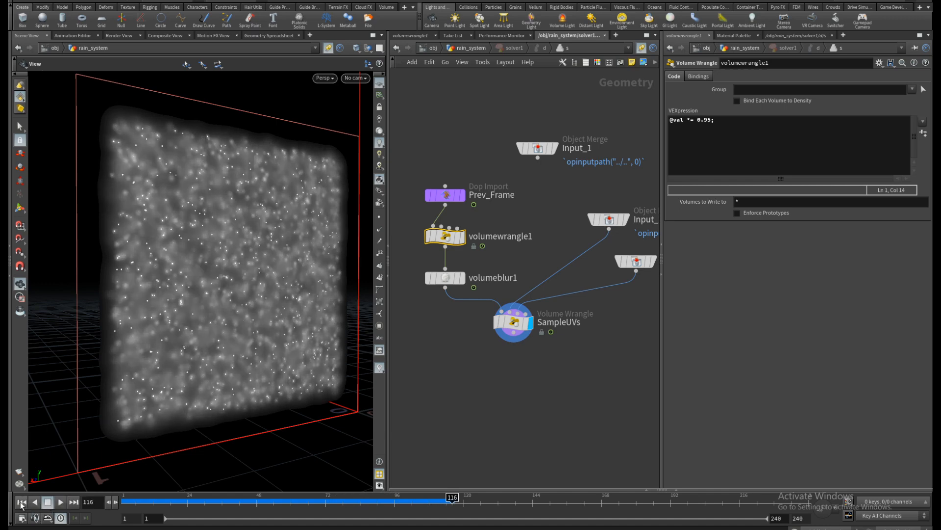
Step: Examine the individual wet spots in the volume up close and check the Input_3 object merge feeding SampleUVs
{"action": "left_click_drag", "start_coordinate": [207, 300], "coordinate": [201, 293]}
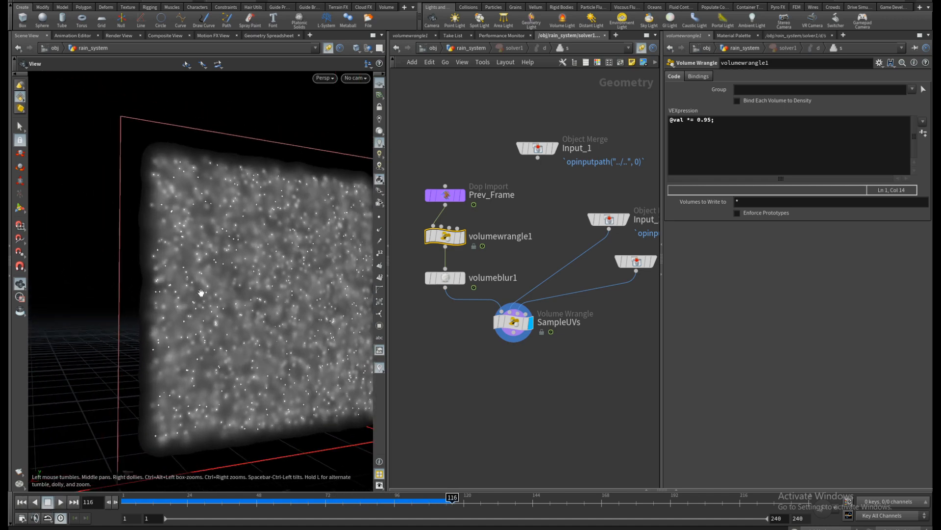
{"action": "scroll", "coordinate": [174, 286], "scroll_direction": "up", "scroll_amount": 10}
{"action": "scroll", "coordinate": [248, 251], "scroll_direction": "down", "scroll_amount": 4}
{"action": "left_click_drag", "start_coordinate": [248, 251], "coordinate": [231, 260]}
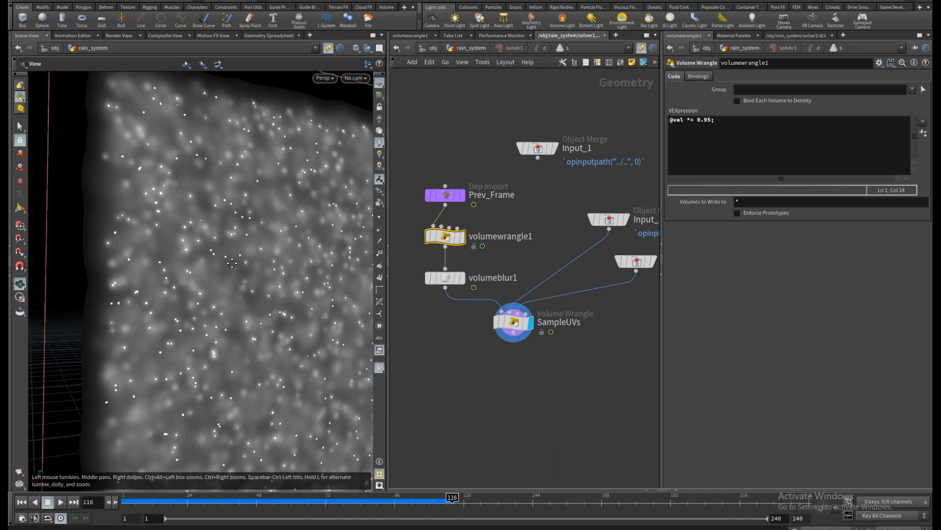
{"action": "scroll", "coordinate": [231, 260], "scroll_direction": "up", "scroll_amount": 3}
{"action": "middle_click_drag", "start_coordinate": [534, 253], "coordinate": [462, 222]}
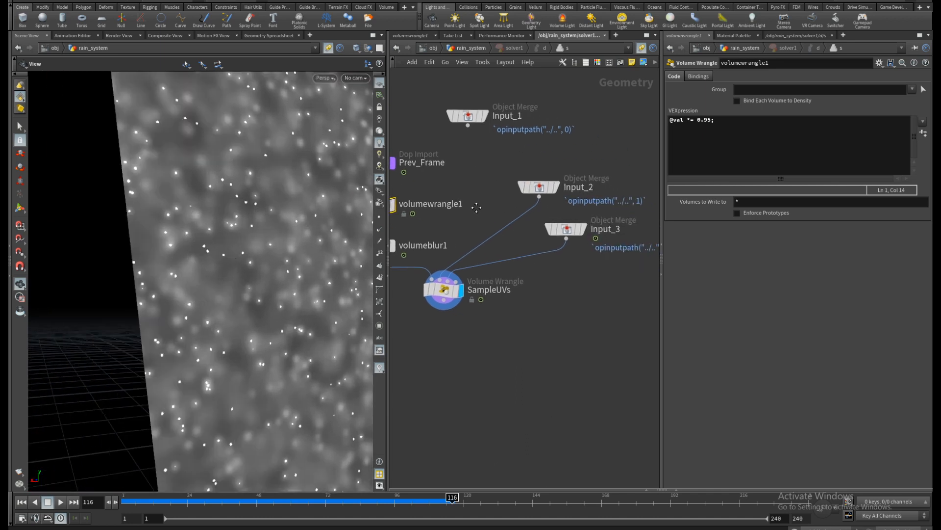
{"action": "left_click", "coordinate": [566, 229]}
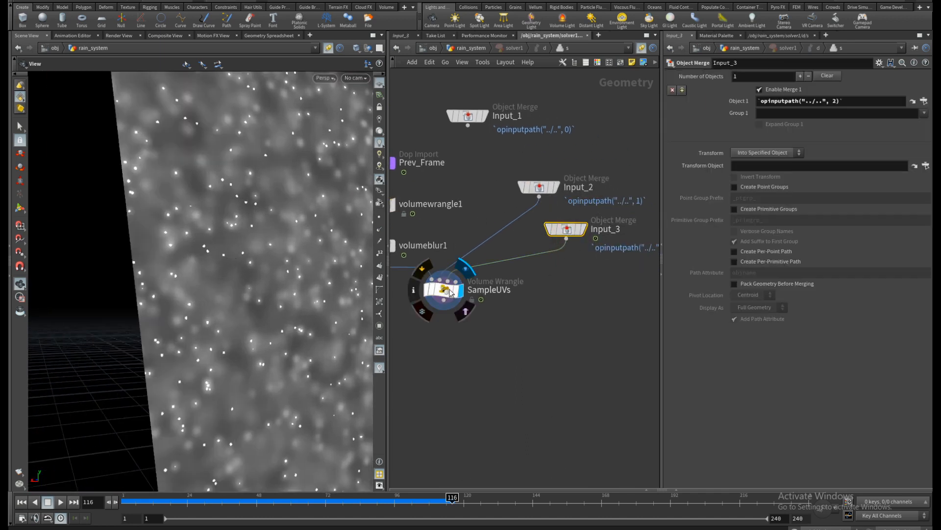
{"action": "mouse_move", "coordinate": [246, 234]}
{"action": "left_mouse_down"}
{"action": "mouse_move", "coordinate": [238, 236]}
{"action": "mouse_move", "coordinate": [247, 239]}
{"action": "left_mouse_up"}
{"action": "scroll", "coordinate": [260, 235], "scroll_direction": "up", "scroll_amount": 1}
{"action": "scroll", "coordinate": [260, 235], "scroll_direction": "down", "scroll_amount": 1}
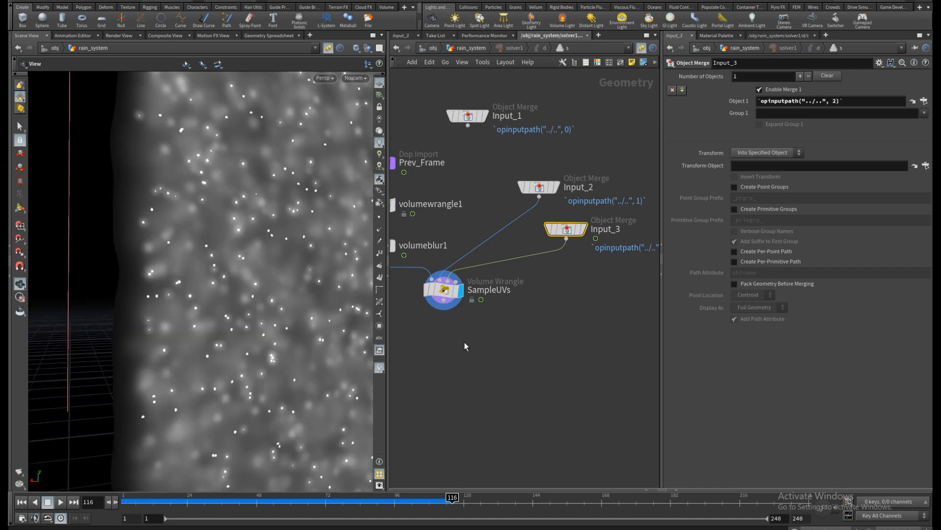
Step: Add a Volume Blur node connected to the output of SampleUVs inside the solver
{"action": "middle_click_drag", "start_coordinate": [456, 325], "coordinate": [496, 327]}
{"action": "left_click_drag", "start_coordinate": [484, 310], "coordinate": [487, 338]}
{"action": "type", "text": "volum"}
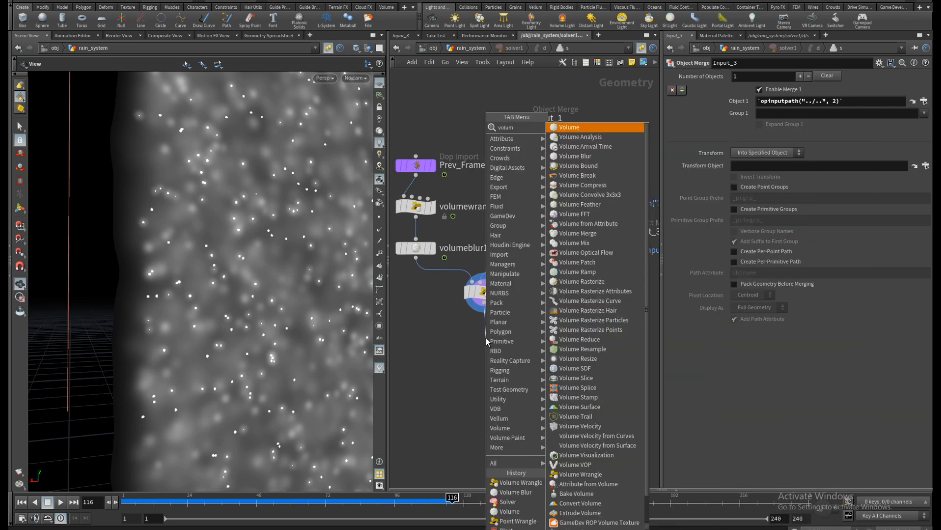
{"action": "type", "text": "e blur"}
{"action": "key", "text": "Return"}
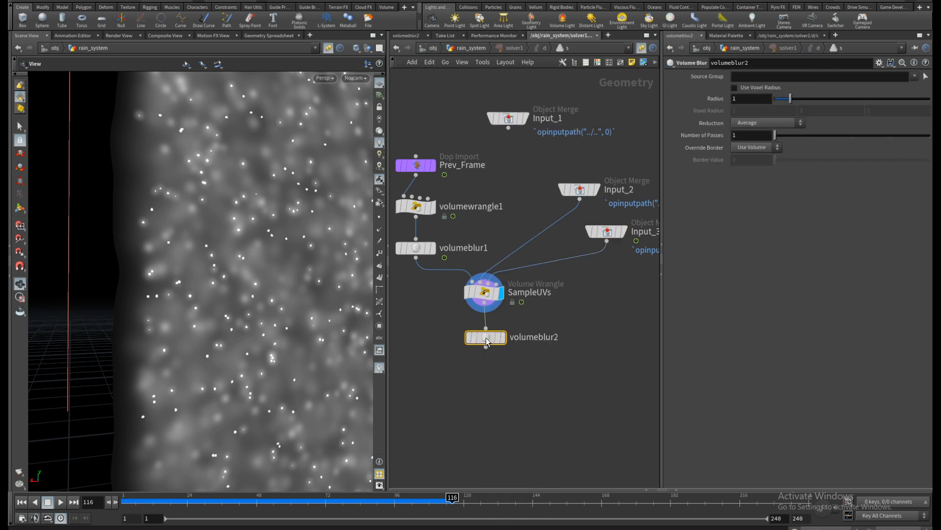
{"action": "left_click", "coordinate": [487, 341]}
Step: Make the new blur use voxel radius with 4 passes, and display its result
{"action": "left_click", "coordinate": [735, 88]}
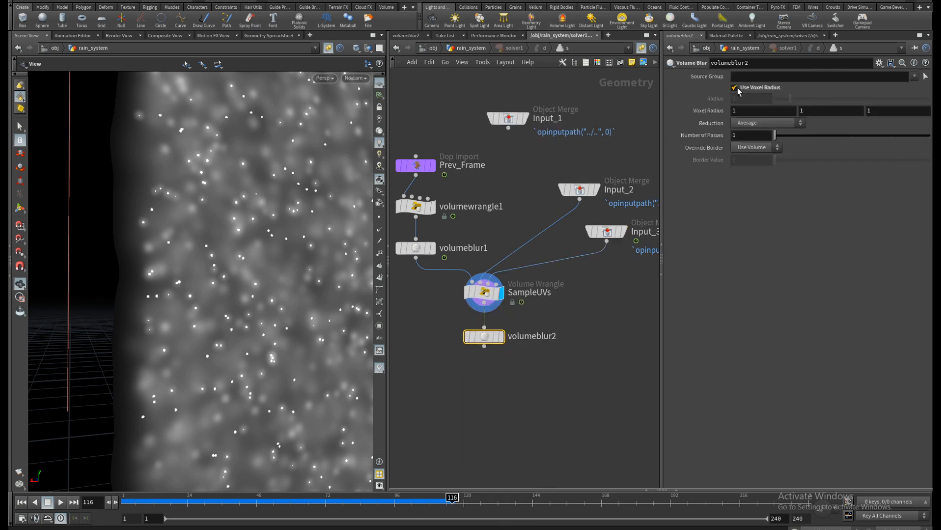
{"action": "left_click", "coordinate": [735, 135]}
{"action": "type", "text": "4"}
{"action": "key", "text": "Return"}
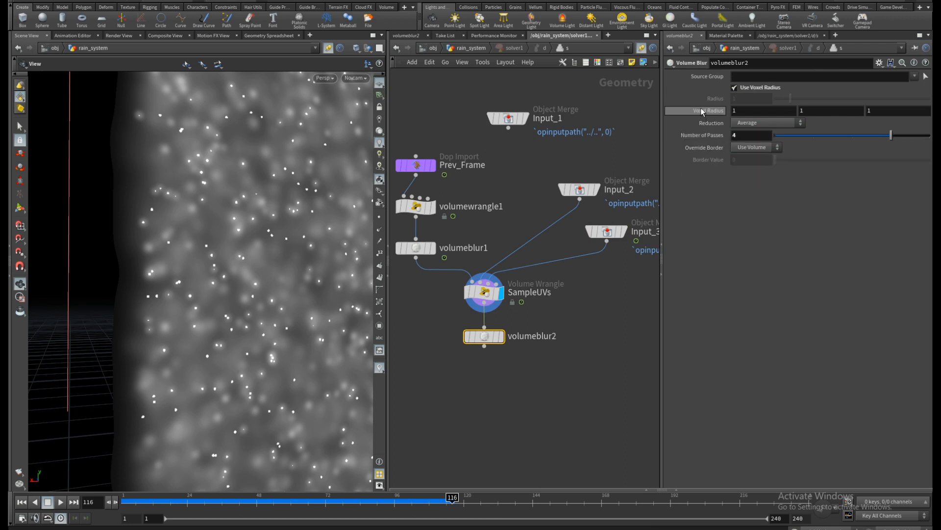
{"action": "left_click", "coordinate": [501, 336]}
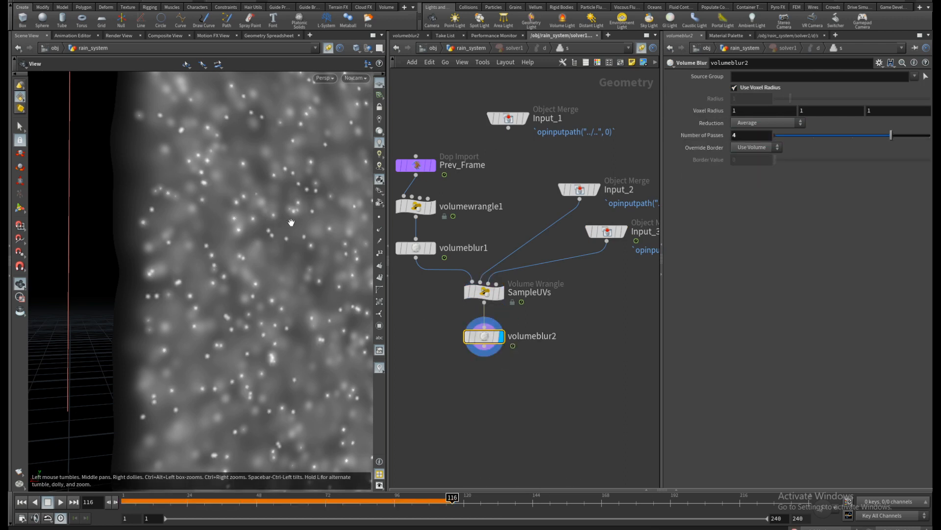
Step: Replay the simulation from frame 1 with the second blur and stop it at frame 73
{"action": "middle_click_drag", "start_coordinate": [292, 222], "coordinate": [150, 225]}
{"action": "scroll", "coordinate": [289, 222], "scroll_direction": "down", "scroll_amount": 6}
{"action": "left_click", "coordinate": [21, 501]}
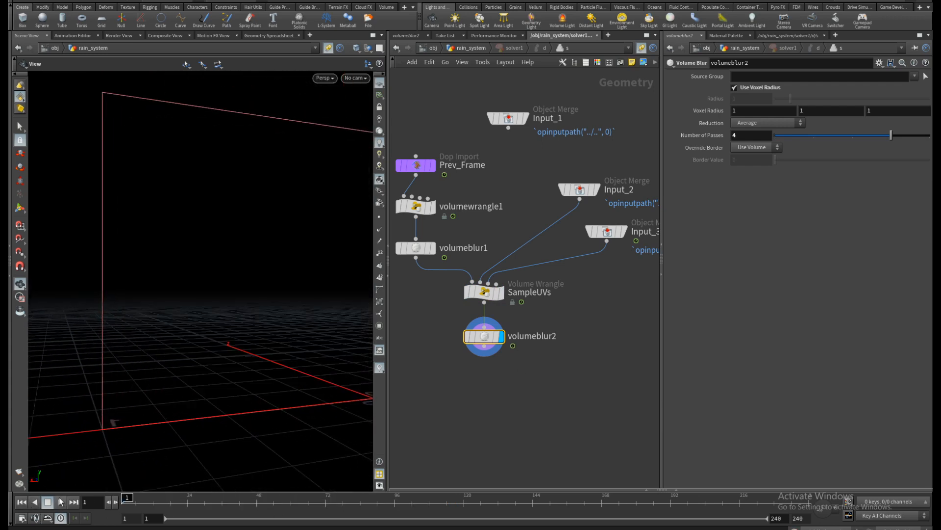
{"action": "left_click", "coordinate": [61, 501]}
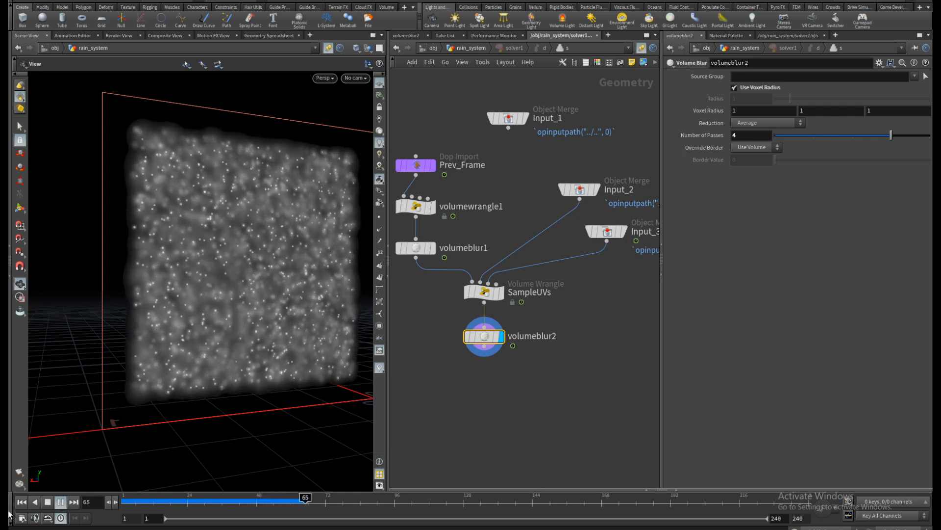
{"action": "left_click", "coordinate": [48, 504]}
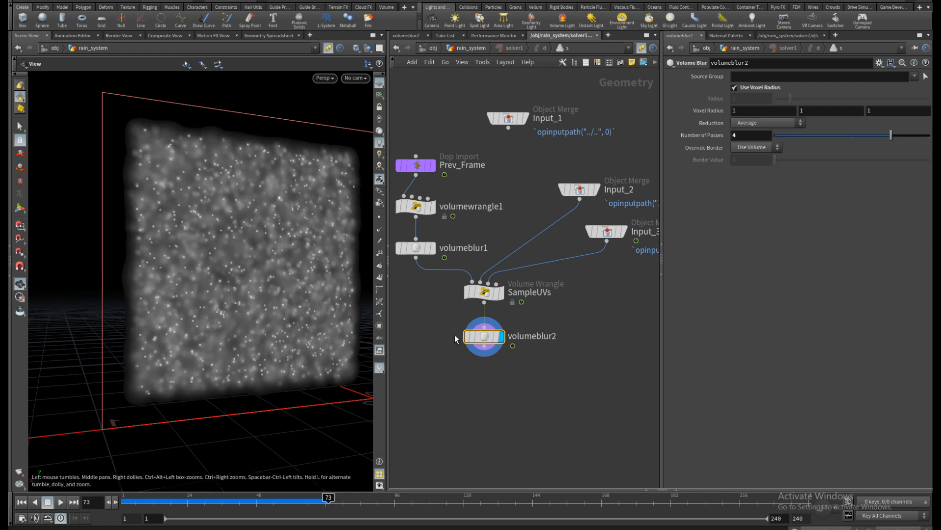
Step: Return to the rain_system network and add a Null named Out_Wetmap aligned below solver1 and connected to its output
{"action": "left_click", "coordinate": [466, 47]}
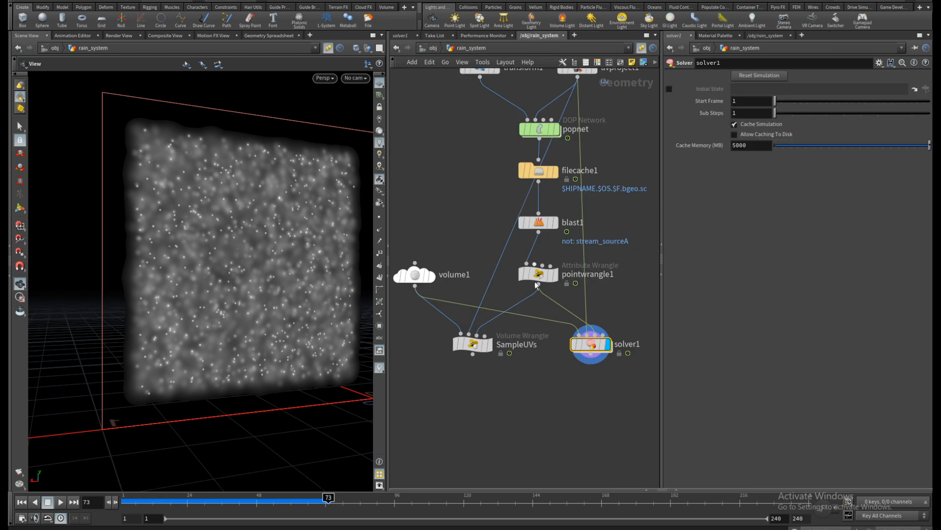
{"action": "middle_click_drag", "start_coordinate": [558, 395], "coordinate": [508, 322]}
{"action": "left_click", "coordinate": [542, 290]}
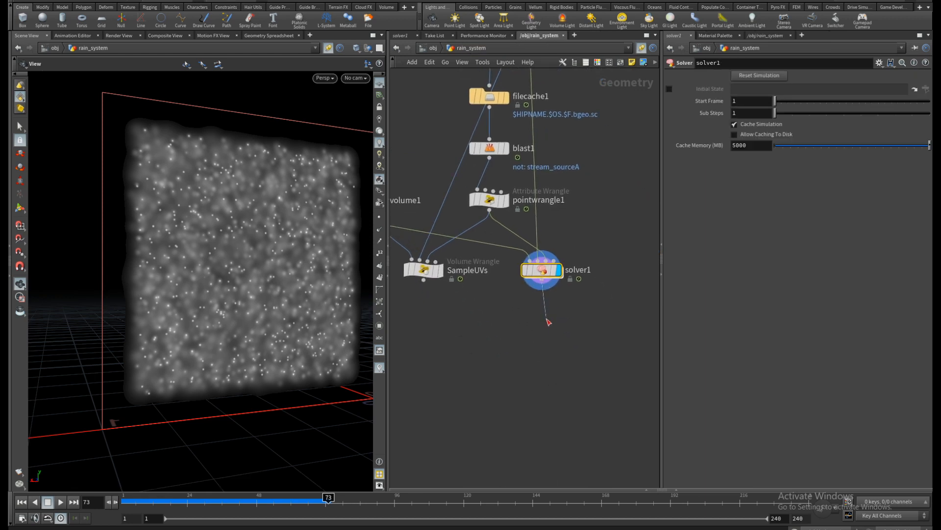
{"action": "key", "text": "Tab"}
{"action": "type", "text": "null"}
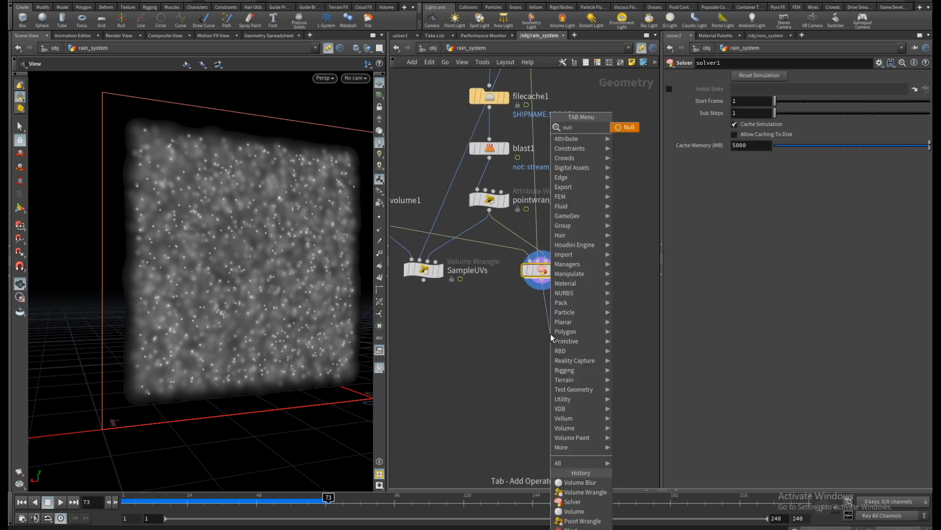
{"action": "key", "text": "Return"}
{"action": "double_click", "coordinate": [584, 334]}
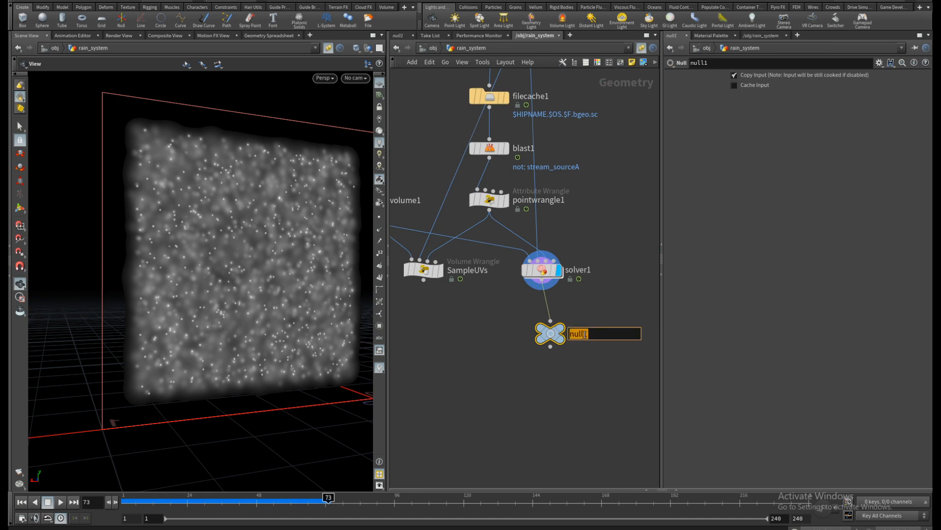
{"action": "type", "text": "Out_Wetmap"}
{"action": "key", "text": "Return"}
{"action": "left_click_drag", "start_coordinate": [554, 335], "coordinate": [545, 325]}
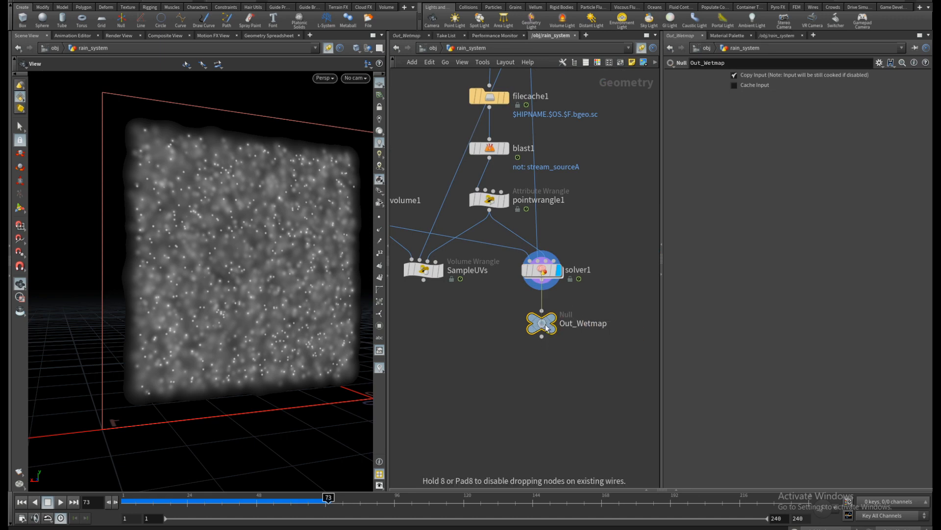
Step: Delete the unused SampleUVs wrangle outside the solver and move volume1 closer to the main node chain
{"action": "middle_click_drag", "start_coordinate": [451, 321], "coordinate": [483, 343]}
{"action": "left_click_drag", "start_coordinate": [414, 344], "coordinate": [497, 278]}
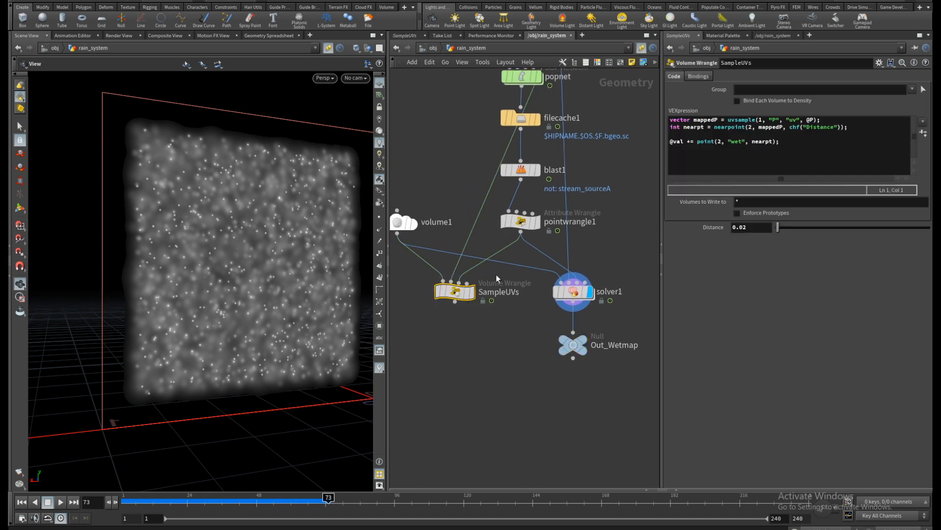
{"action": "key", "text": "Delete"}
{"action": "mouse_move", "coordinate": [404, 219]}
{"action": "left_mouse_down"}
{"action": "mouse_move", "coordinate": [452, 224]}
{"action": "mouse_move", "coordinate": [575, 276]}
{"action": "mouse_move", "coordinate": [421, 224]}
{"action": "left_mouse_up"}
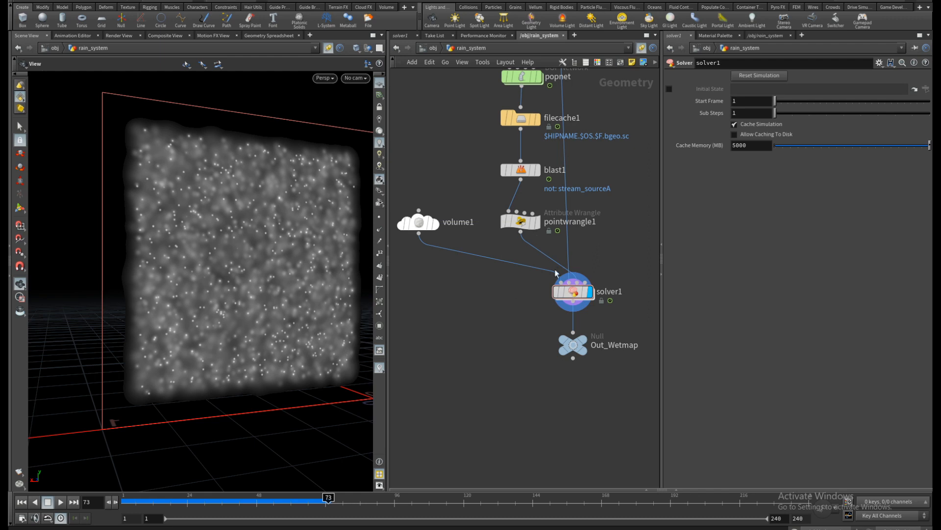
Step: Display the Out_Wetmap null instead of solver1 and select it
{"action": "scroll", "coordinate": [555, 273], "scroll_direction": "down", "scroll_amount": 3}
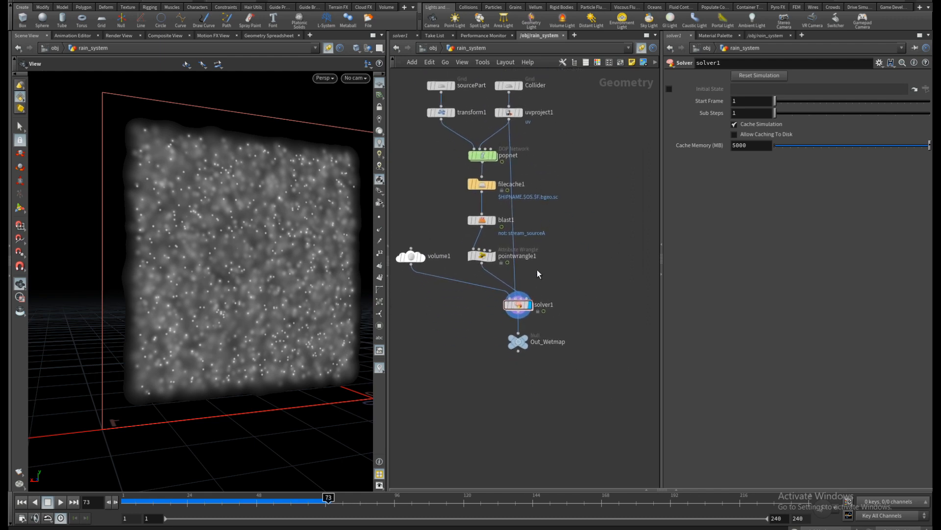
{"action": "scroll", "coordinate": [549, 265], "scroll_direction": "up", "scroll_amount": 2}
{"action": "scroll", "coordinate": [490, 319], "scroll_direction": "up", "scroll_amount": 1}
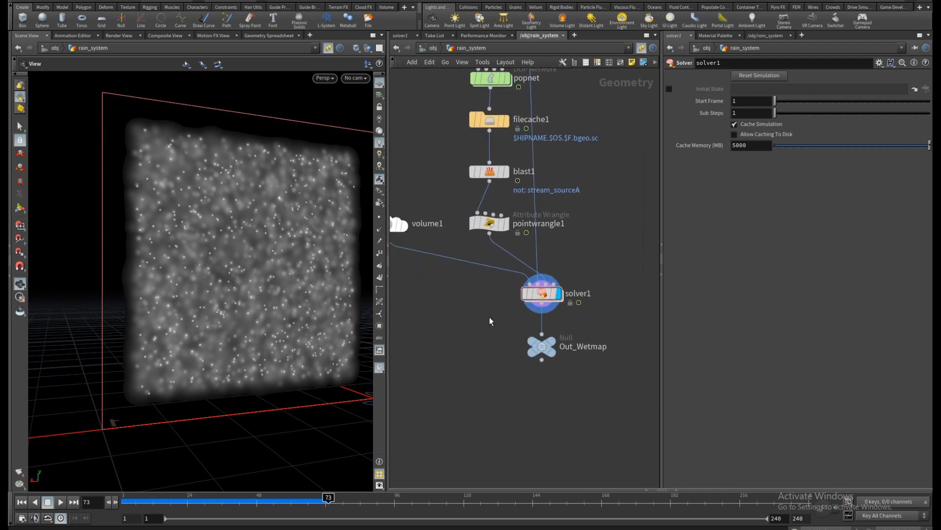
{"action": "left_click", "coordinate": [551, 341]}
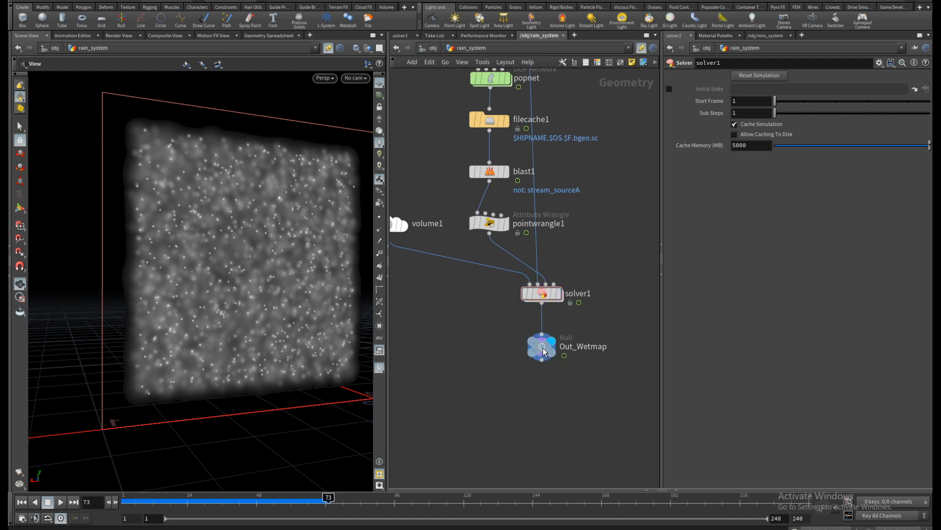
{"action": "left_click", "coordinate": [542, 350]}
{"action": "middle_click_drag", "start_coordinate": [463, 307], "coordinate": [402, 297]}
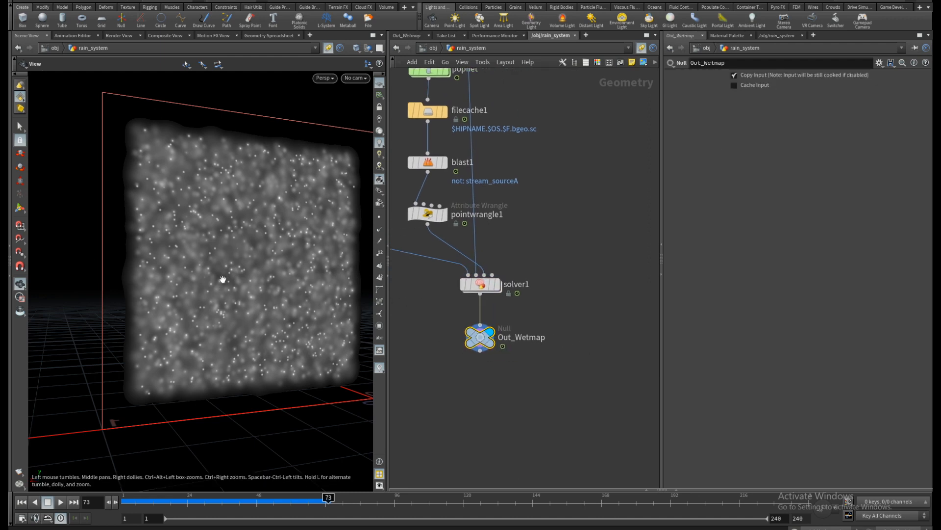
Step: Create a COP2 Network node below Out_Wetmap
{"action": "middle_click_drag", "start_coordinate": [475, 381], "coordinate": [476, 351]}
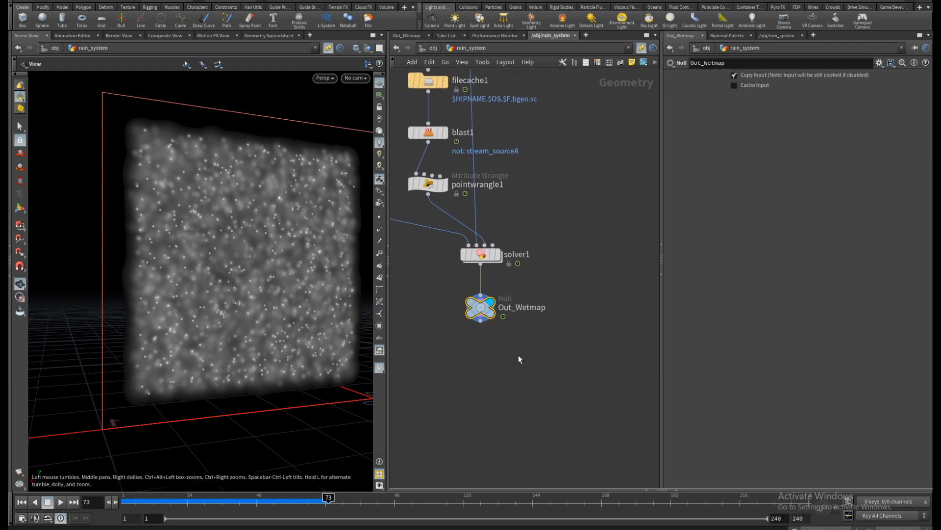
{"action": "key", "text": "Tab"}
{"action": "type", "text": "cop"}
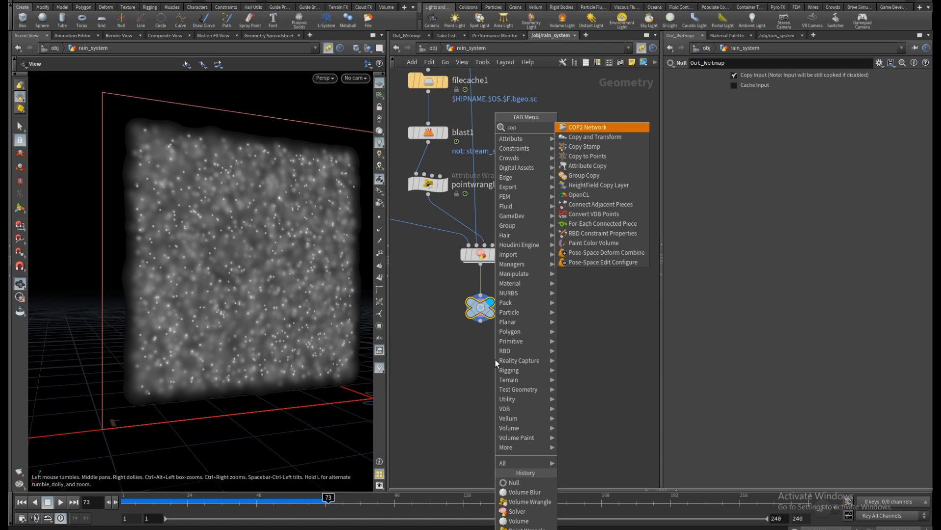
{"action": "key", "text": "Return"}
{"action": "left_click", "coordinate": [495, 359]}
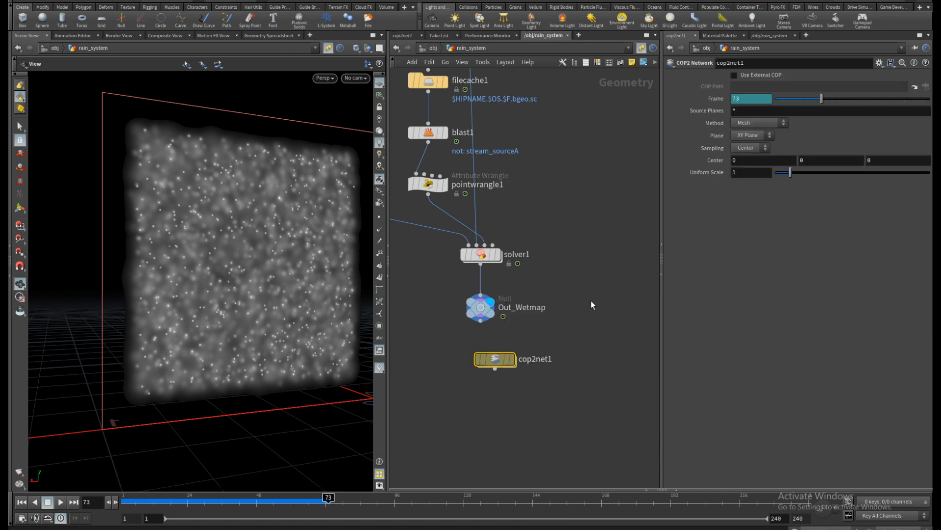
Step: Enter the cop2net1 network, show the composite view and add a SOP Import node
{"action": "double_click", "coordinate": [496, 360]}
{"action": "key", "text": "Tab"}
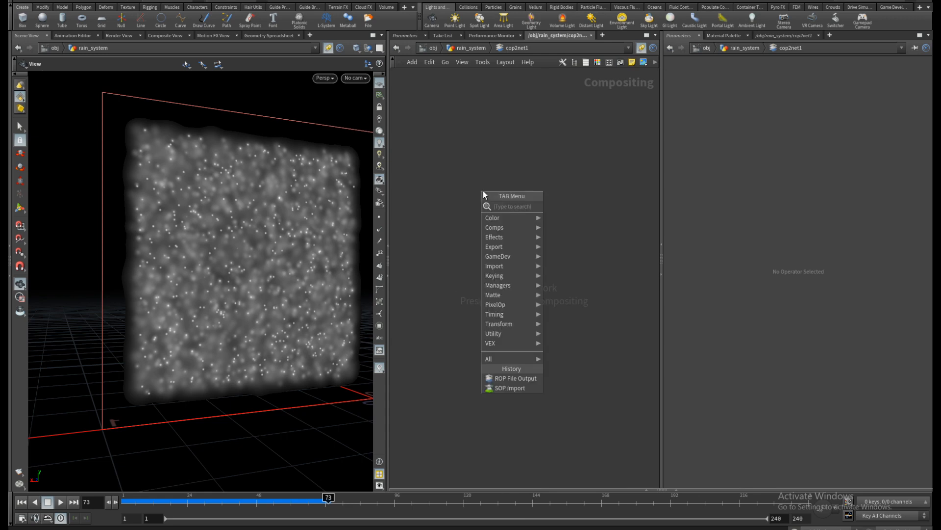
{"action": "left_click", "coordinate": [461, 164]}
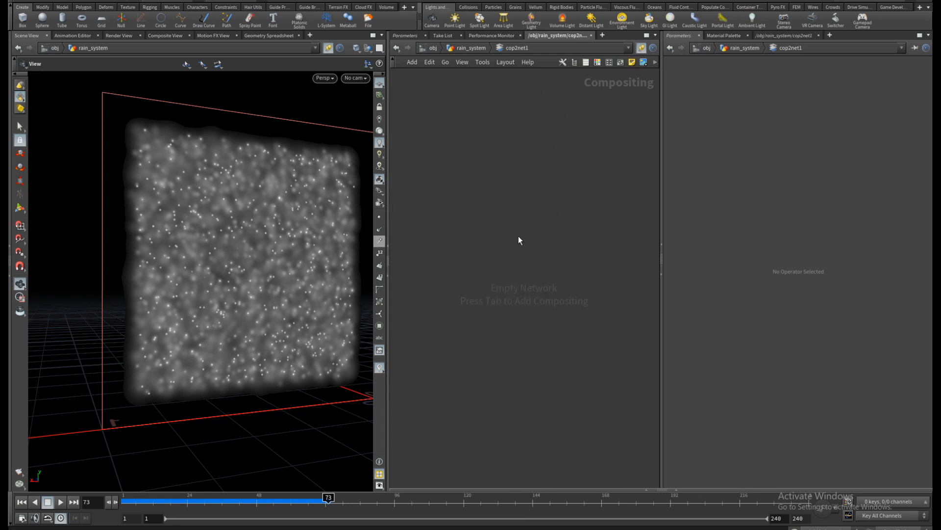
{"action": "left_click", "coordinate": [162, 36]}
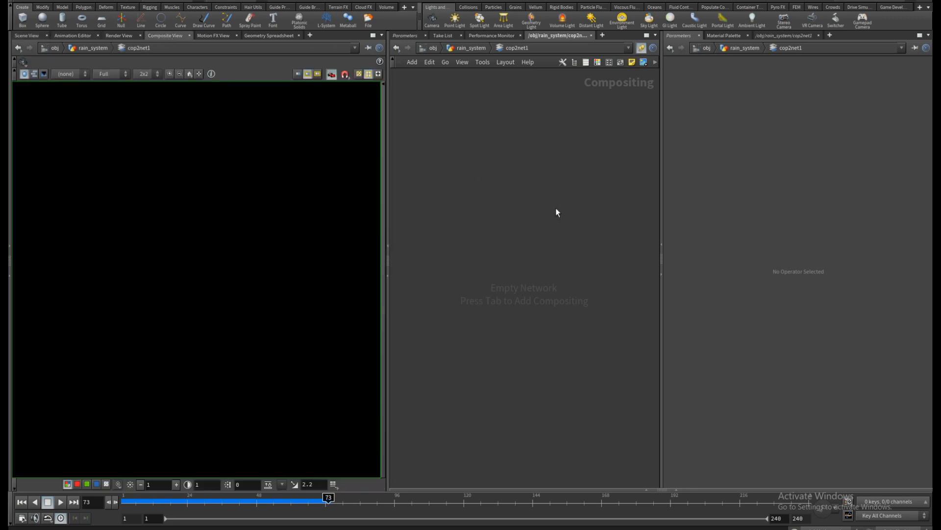
{"action": "key", "text": "Tab"}
{"action": "type", "text": "sop"}
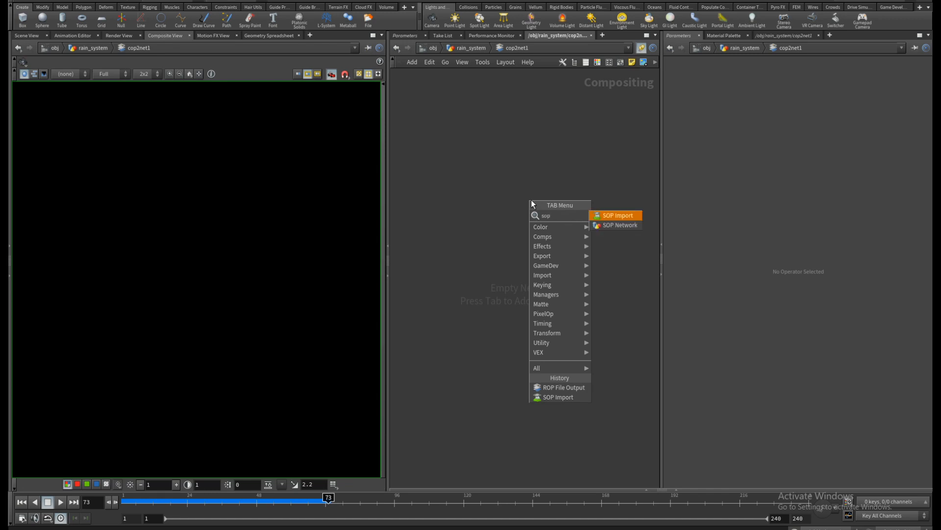
{"action": "key", "text": "Return"}
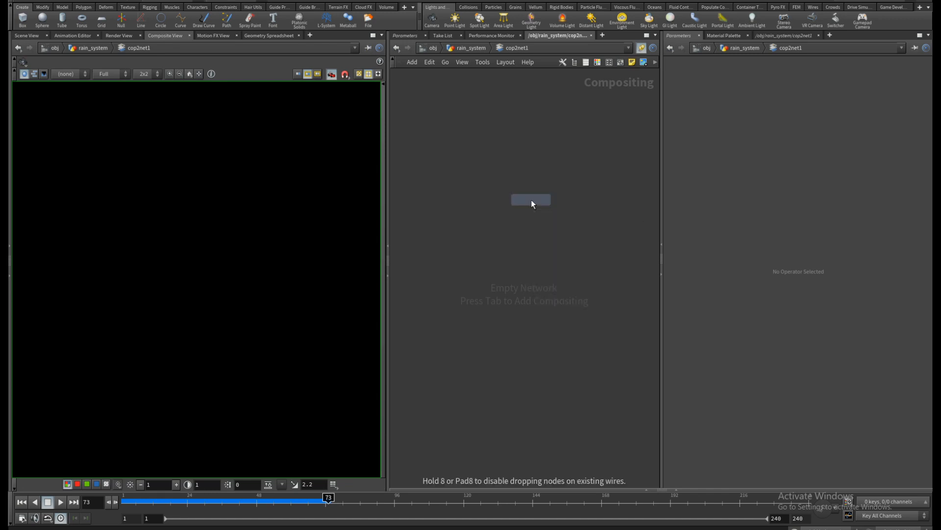
{"action": "left_click", "coordinate": [517, 199]}
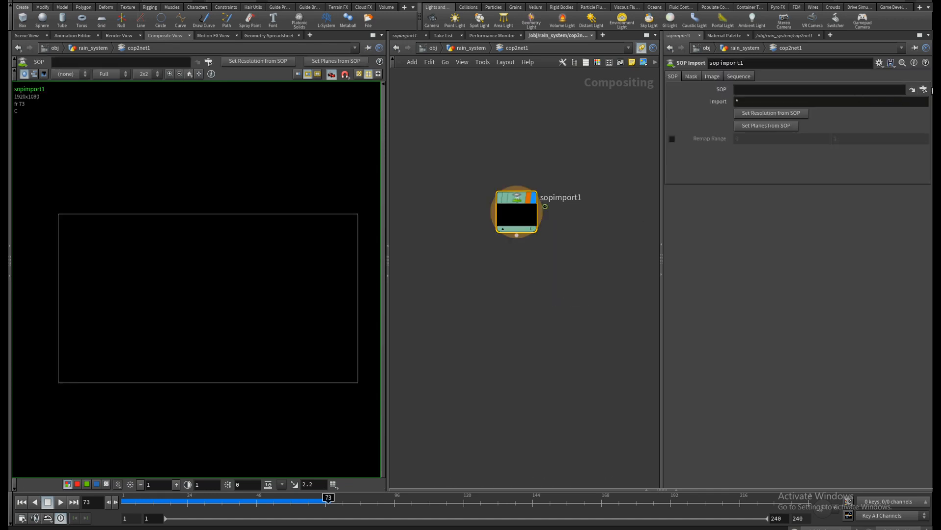
Step: Set the SOP Import node's source to /obj/rain_system/Out_Wetmap
{"action": "left_click", "coordinate": [924, 89]}
{"action": "left_click", "coordinate": [765, 81]}
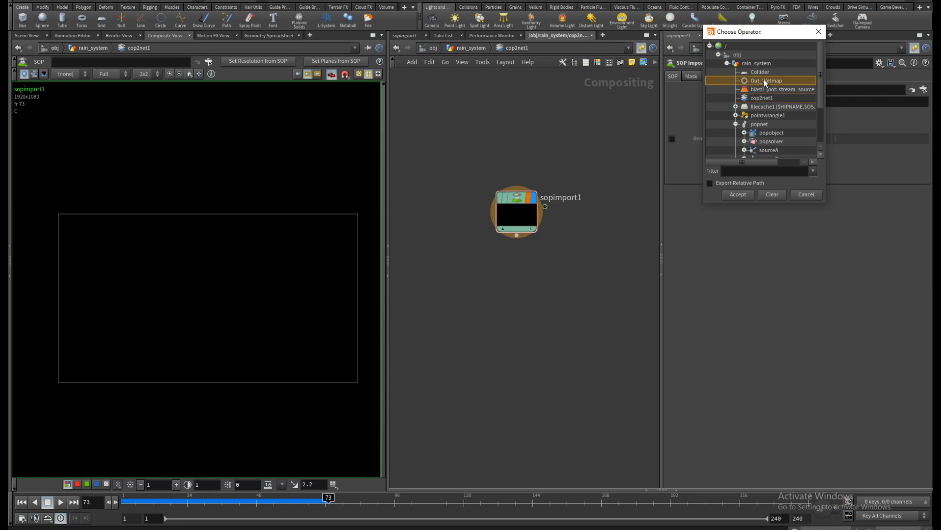
{"action": "left_click", "coordinate": [737, 195]}
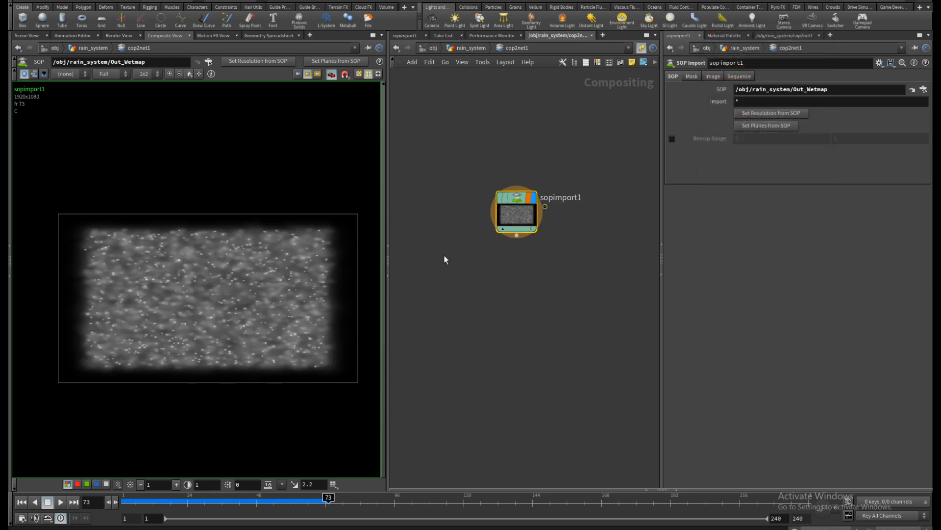
{"action": "scroll", "coordinate": [213, 287], "scroll_direction": "up", "scroll_amount": 2}
{"action": "scroll", "coordinate": [202, 274], "scroll_direction": "down", "scroll_amount": 1}
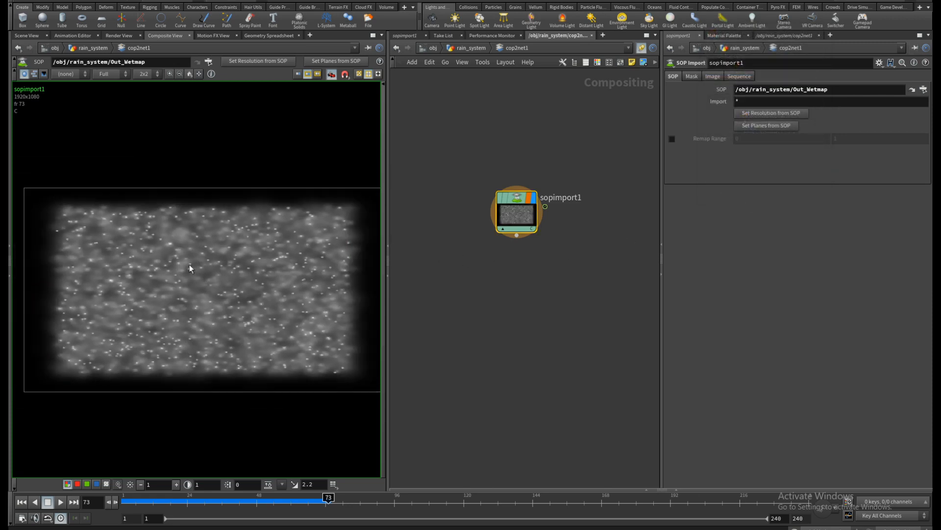
Step: Override the imported image size to 1024 x 1024 and preview the wetmap by scrubbing to frame 53
{"action": "left_click", "coordinate": [714, 76]}
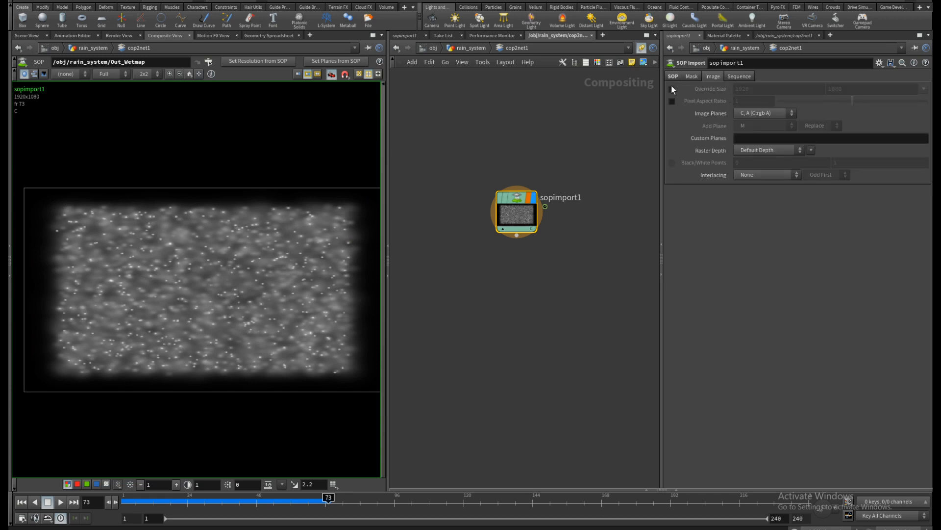
{"action": "left_click", "coordinate": [924, 88]}
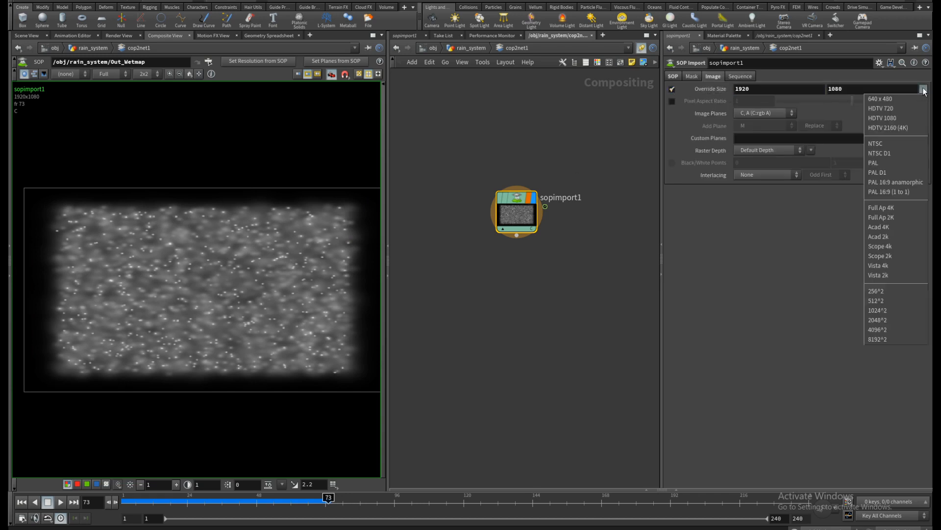
{"action": "left_click", "coordinate": [878, 310]}
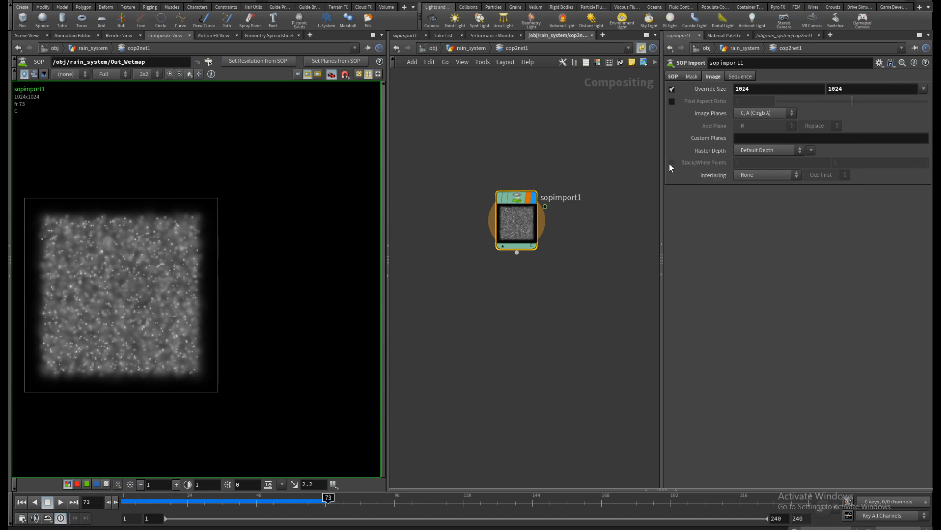
{"action": "right_click_drag", "start_coordinate": [113, 336], "coordinate": [128, 277]}
{"action": "middle_click_drag", "start_coordinate": [140, 278], "coordinate": [207, 282]}
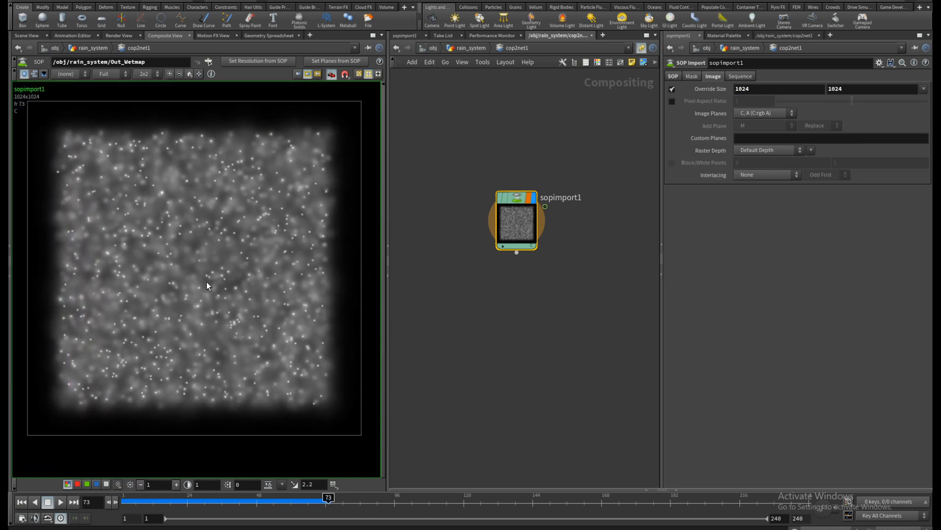
{"action": "left_click_drag", "start_coordinate": [167, 499], "coordinate": [270, 498]}
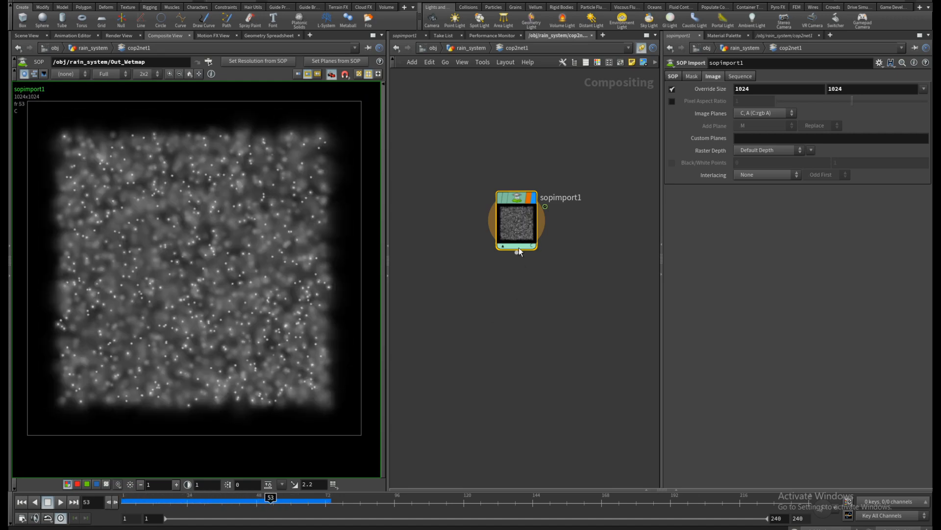
Step: Add a ROP File Output node connected to sopimport1's output and align it directly below
{"action": "left_click", "coordinate": [516, 252]}
{"action": "left_click", "coordinate": [521, 297]}
{"action": "type", "text": "rop"}
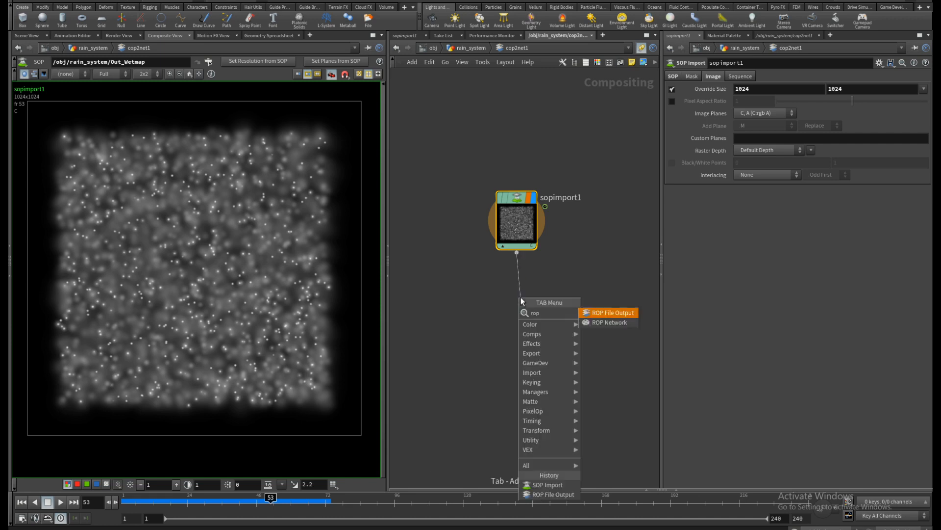
{"action": "key", "text": "Return"}
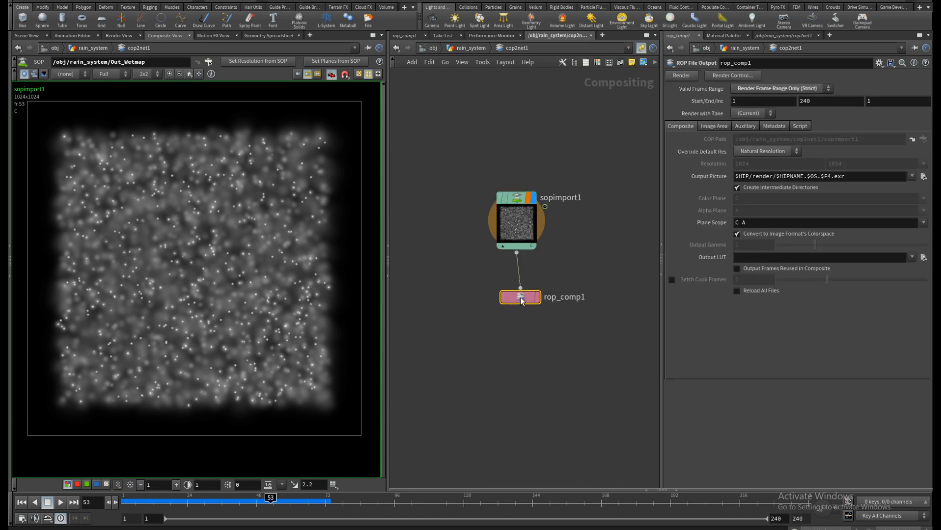
{"action": "left_click_drag", "start_coordinate": [522, 300], "coordinate": [518, 298]}
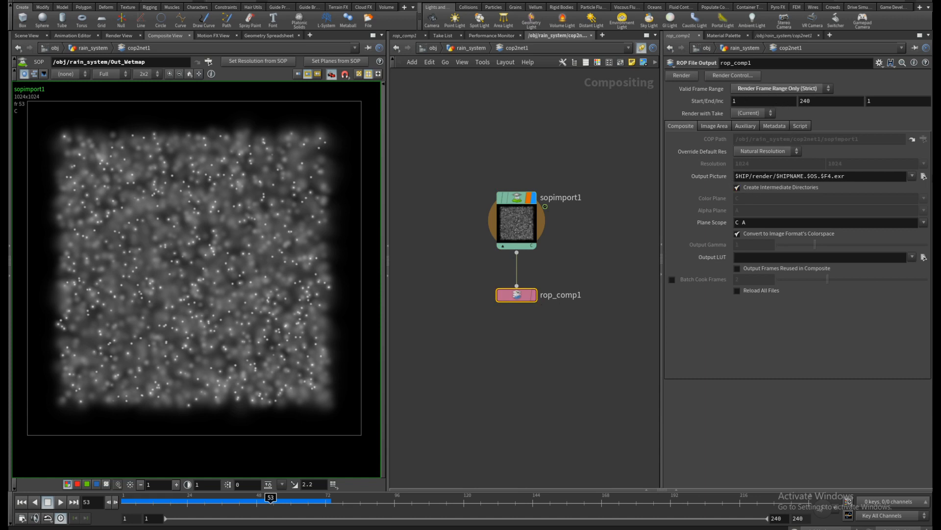
Step: Set the output picture path to $HIP/cop/$HIPNAME.$OS.$F4.exr and render the image sequence
{"action": "left_click_drag", "start_coordinate": [752, 177], "coordinate": [773, 180]}
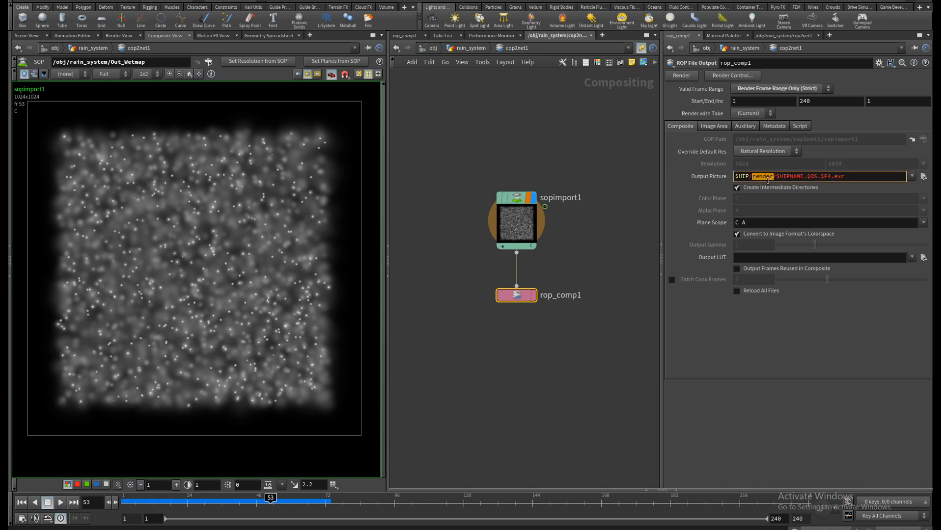
{"action": "type", "text": "cop"}
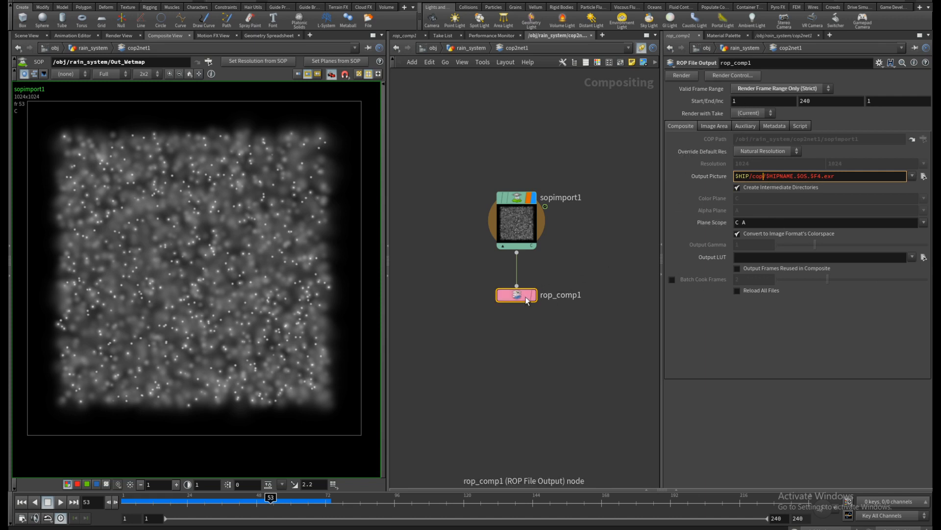
{"action": "left_click", "coordinate": [681, 76]}
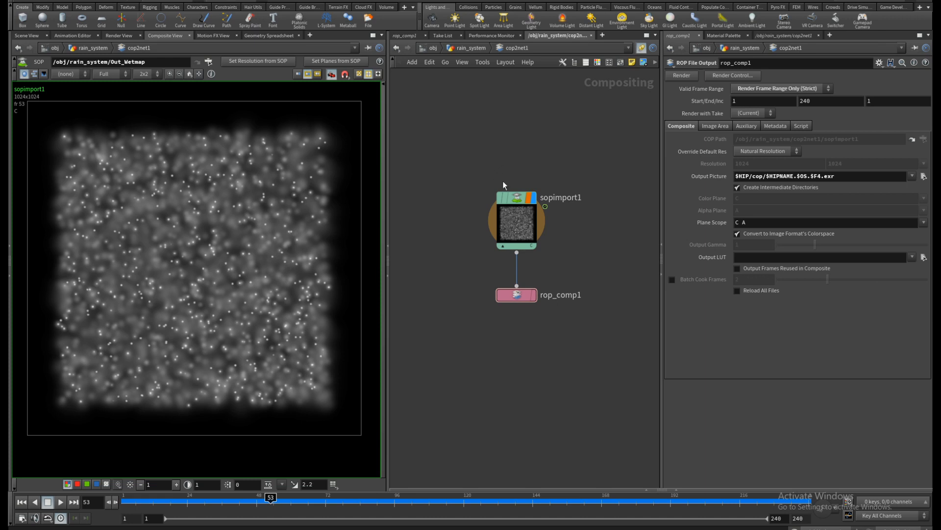
Step: Return to the rain_system network and switch back to the 3D scene view
{"action": "left_click", "coordinate": [461, 48]}
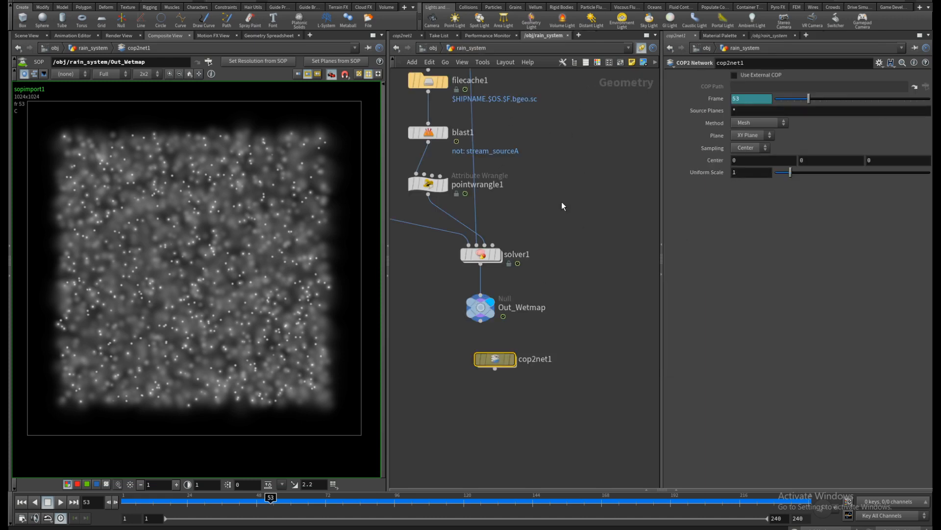
{"action": "middle_click_drag", "start_coordinate": [586, 260], "coordinate": [586, 320]}
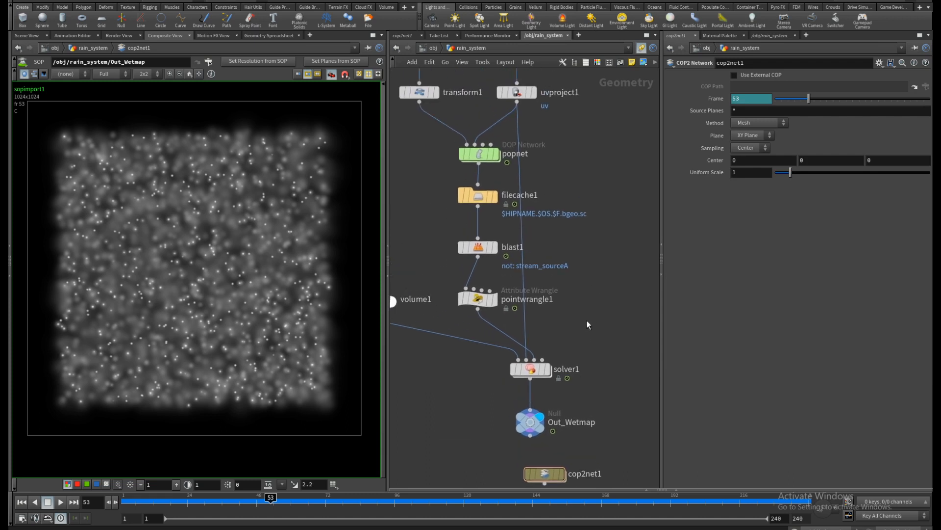
{"action": "scroll", "coordinate": [586, 321], "scroll_direction": "down", "scroll_amount": 2}
{"action": "middle_click_drag", "start_coordinate": [588, 182], "coordinate": [584, 203]}
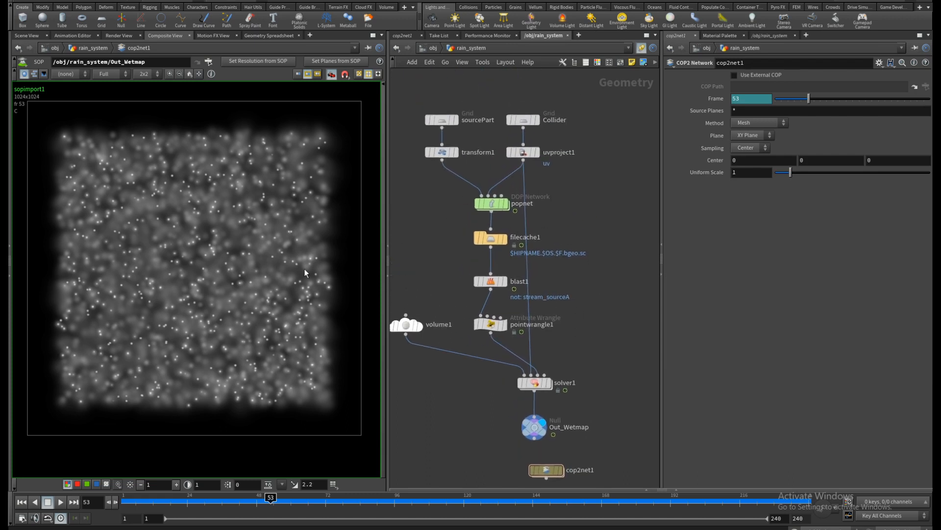
{"action": "middle_click_drag", "start_coordinate": [416, 252], "coordinate": [424, 243]}
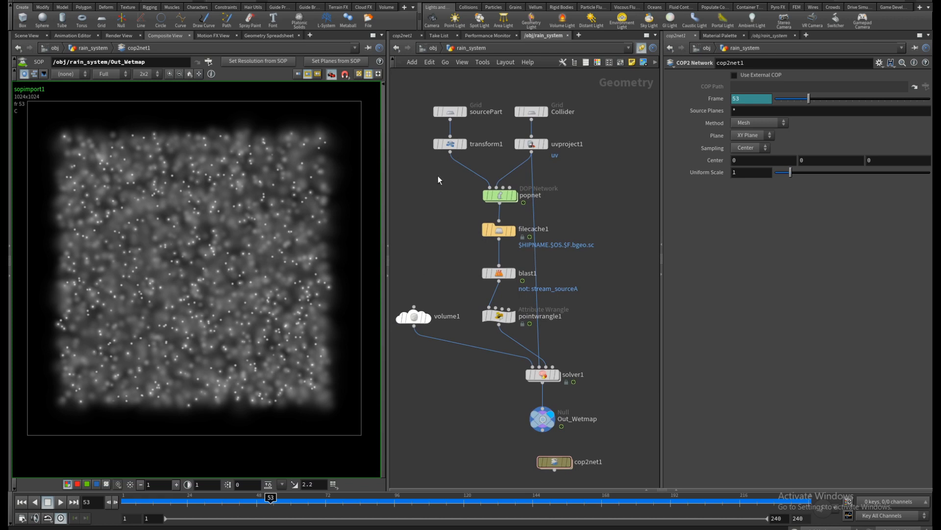
{"action": "left_click", "coordinate": [27, 36]}
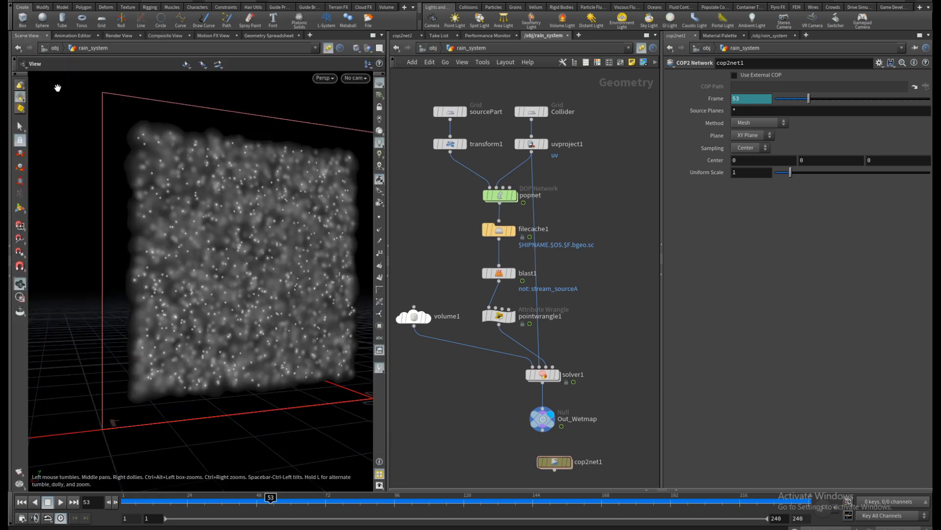
{"action": "left_click_drag", "start_coordinate": [237, 416], "coordinate": [248, 378]}
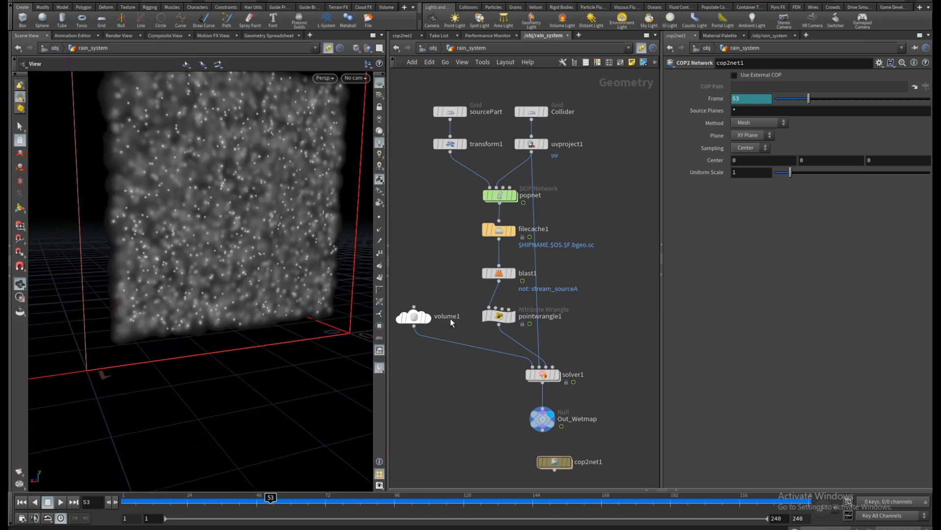
Step: Display uvproject1 and connect a new Null named Out_Ground to its output
{"action": "left_click", "coordinate": [545, 143]}
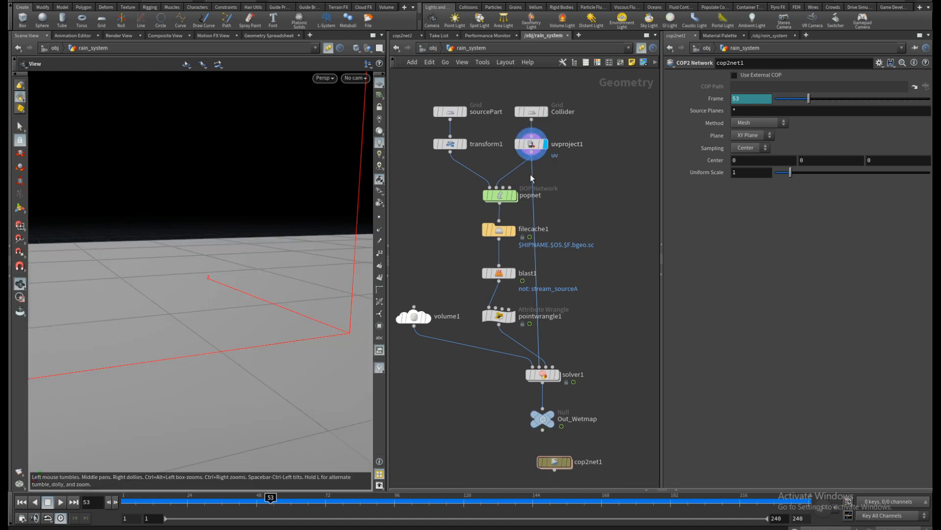
{"action": "left_click_drag", "start_coordinate": [531, 155], "coordinate": [593, 174]}
{"action": "key", "text": "Tab"}
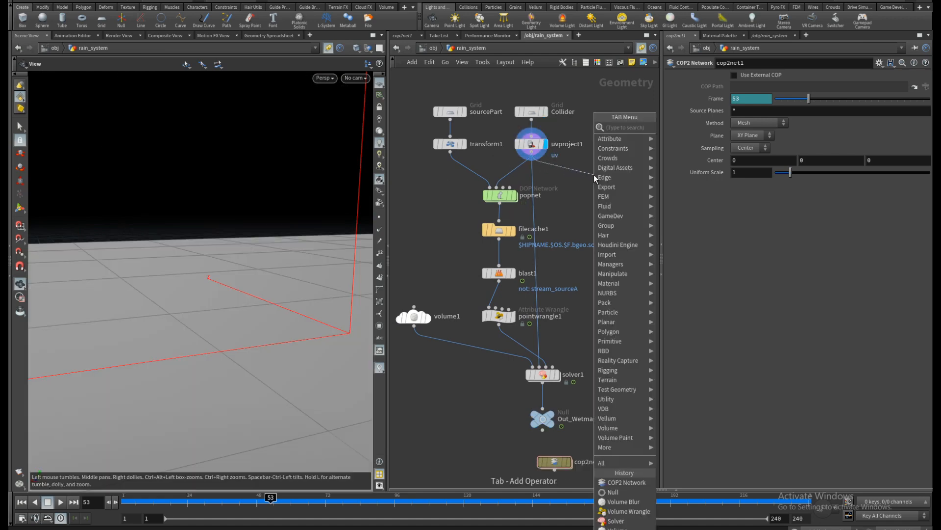
{"action": "type", "text": "null"}
{"action": "key", "text": "Return"}
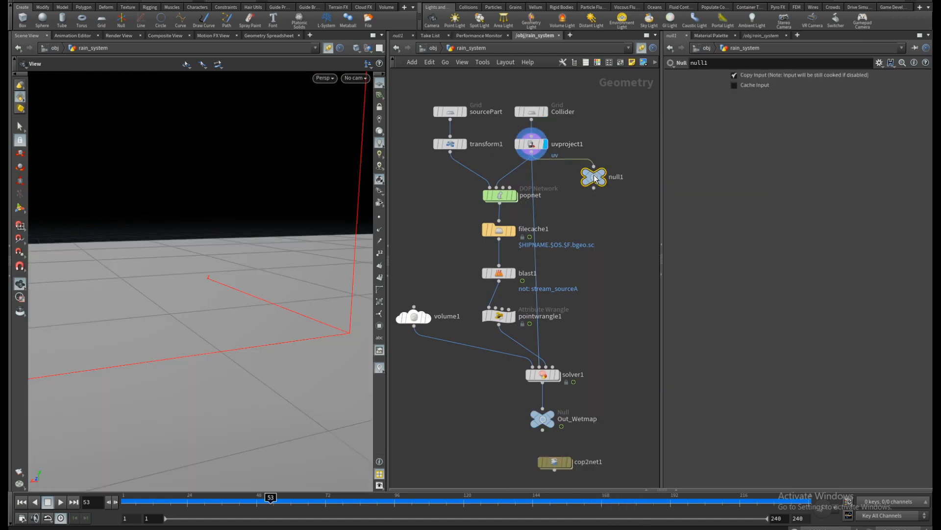
{"action": "left_click", "coordinate": [621, 180]}
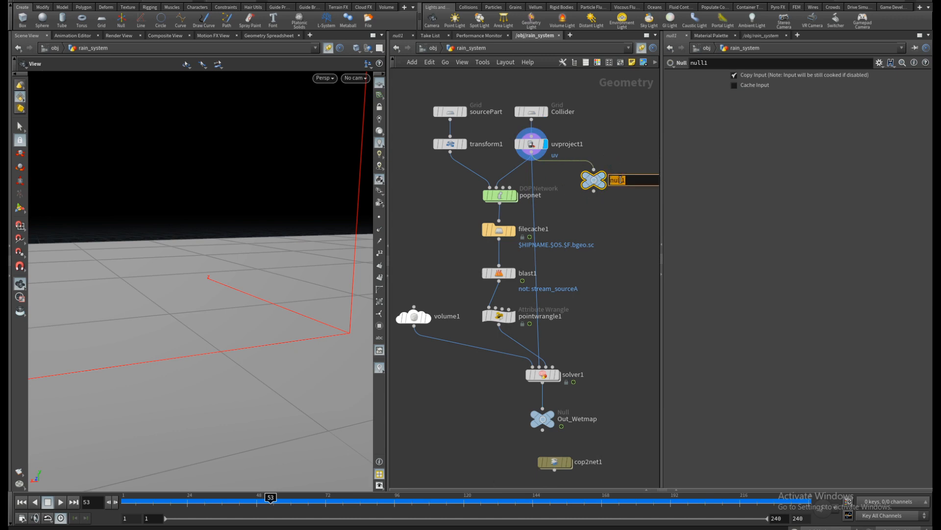
{"action": "type", "text": "Out_Ground"}
{"action": "key", "text": "Return"}
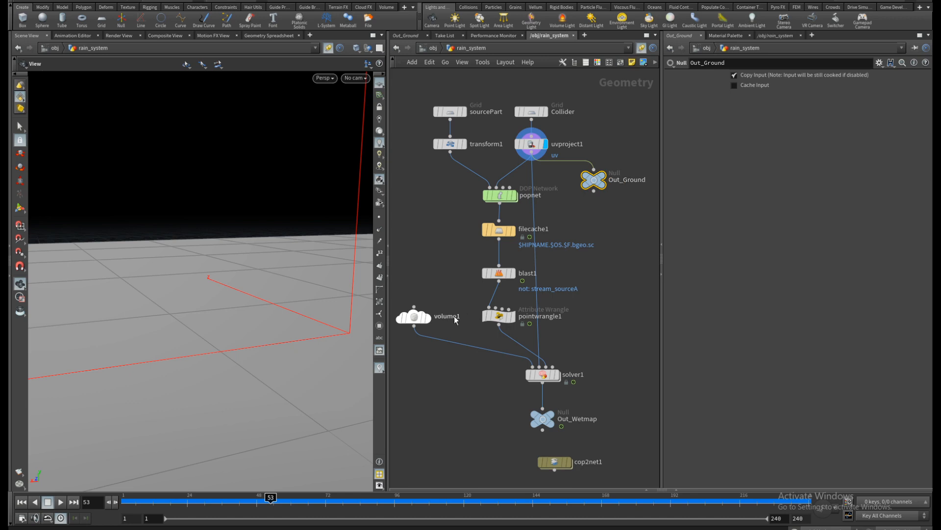
Step: Branch a new Null named Out_Part off filecache1's output
{"action": "middle_click_drag", "start_coordinate": [450, 263], "coordinate": [502, 267]}
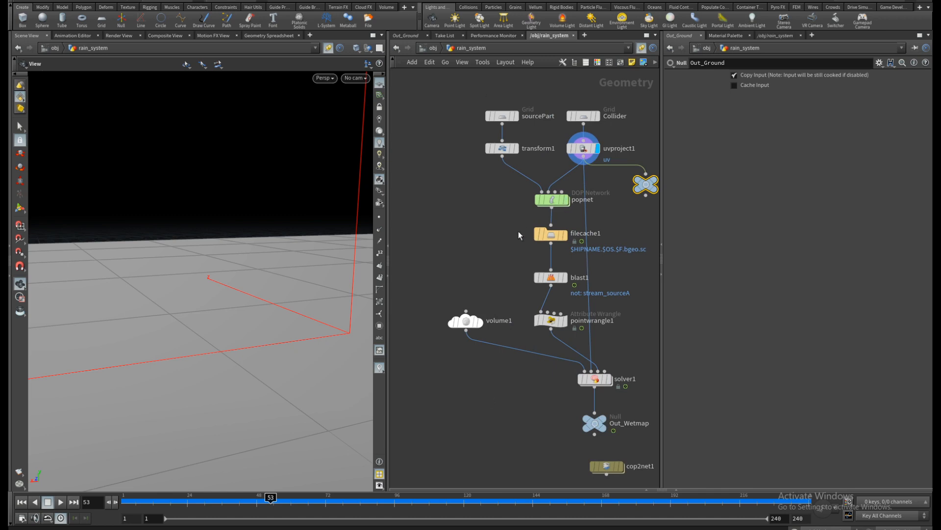
{"action": "mouse_move", "coordinate": [244, 278]}
{"action": "left_mouse_down"}
{"action": "mouse_move", "coordinate": [273, 282]}
{"action": "mouse_move", "coordinate": [238, 267]}
{"action": "left_mouse_up"}
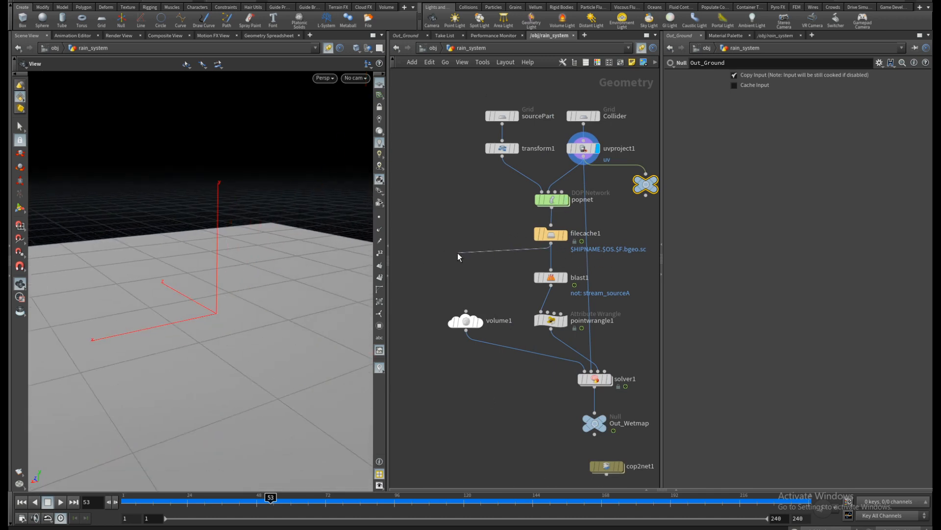
{"action": "key", "text": "Tab"}
{"action": "type", "text": "nul"}
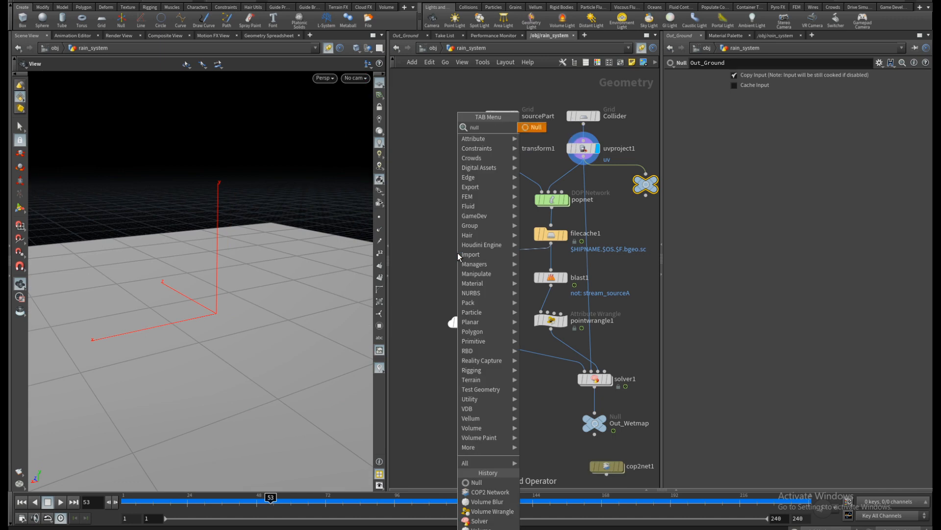
{"action": "key", "text": "Return"}
{"action": "left_click", "coordinate": [457, 253]}
{"action": "double_click", "coordinate": [478, 271]}
{"action": "double_click", "coordinate": [477, 272]}
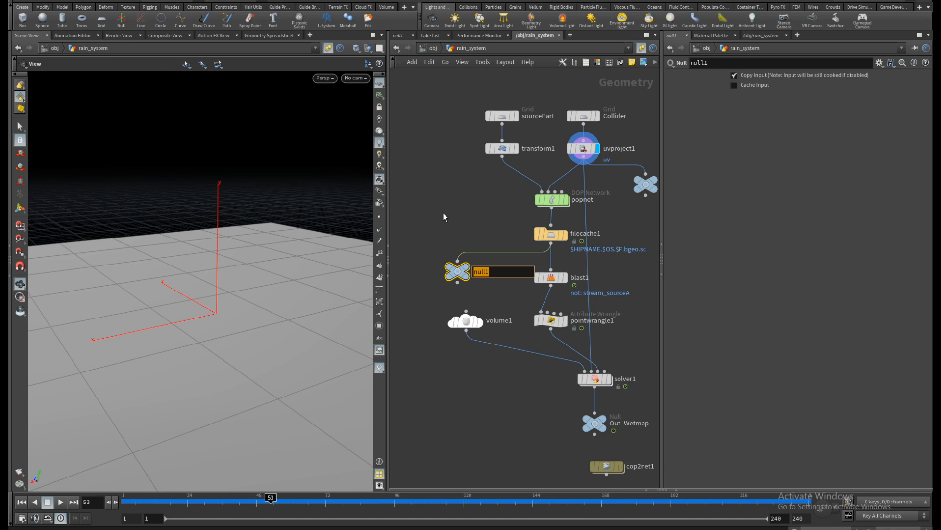
{"action": "type", "text": "Out_Part"}
{"action": "key", "text": "Return"}
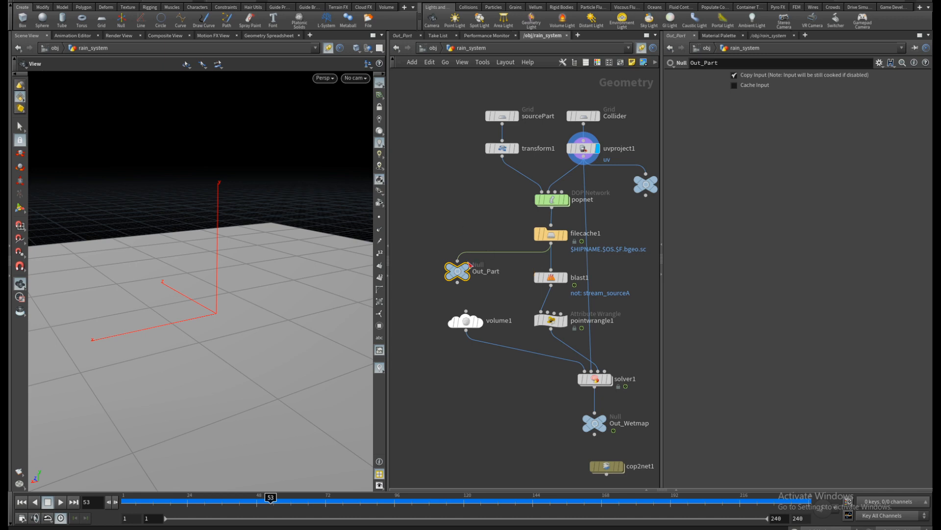
Step: Disconnect Out_Part, rewire it to filecache1's output, and display it to inspect the rain particles
{"action": "left_click", "coordinate": [457, 260]}
{"action": "left_click", "coordinate": [445, 225]}
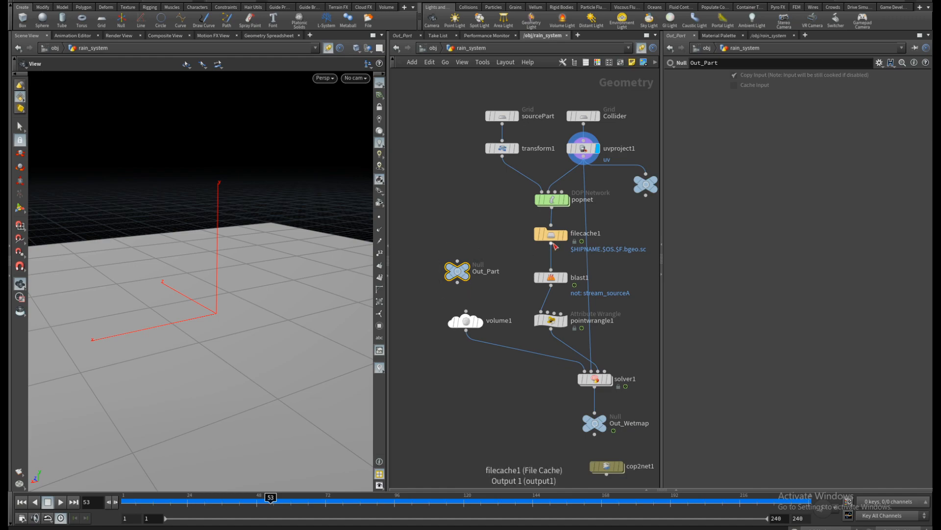
{"action": "left_click_drag", "start_coordinate": [551, 252], "coordinate": [470, 269]}
{"action": "left_click", "coordinate": [475, 254]}
{"action": "scroll", "coordinate": [235, 281], "scroll_direction": "down", "scroll_amount": 6}
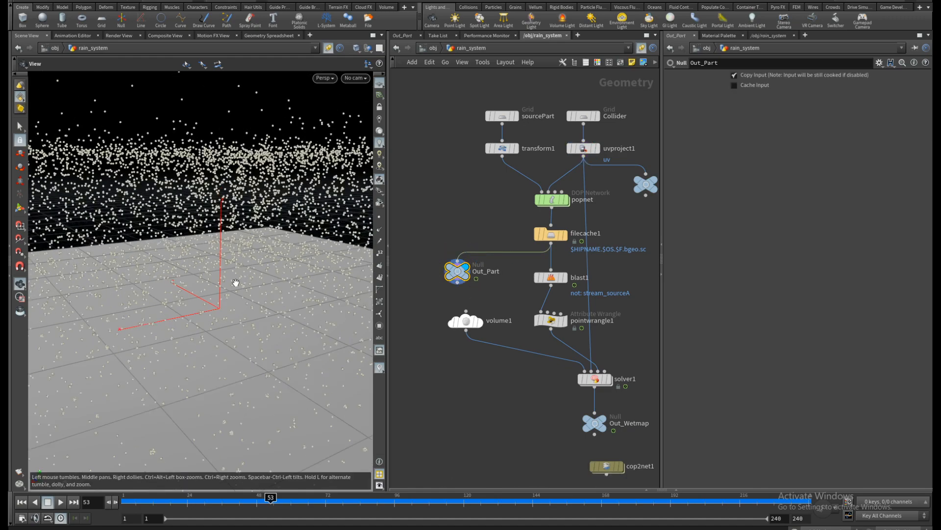
{"action": "left_click_drag", "start_coordinate": [245, 282], "coordinate": [316, 290]}
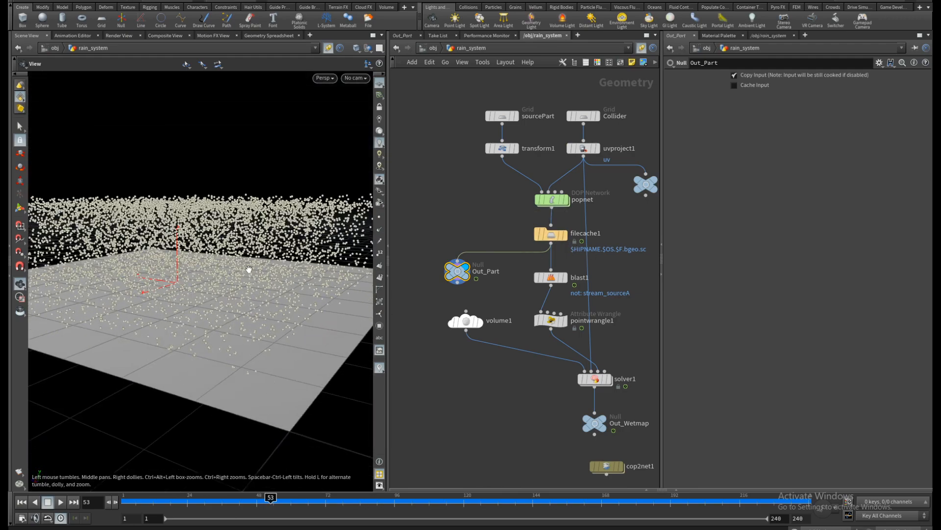
{"action": "left_click_drag", "start_coordinate": [240, 321], "coordinate": [206, 330]}
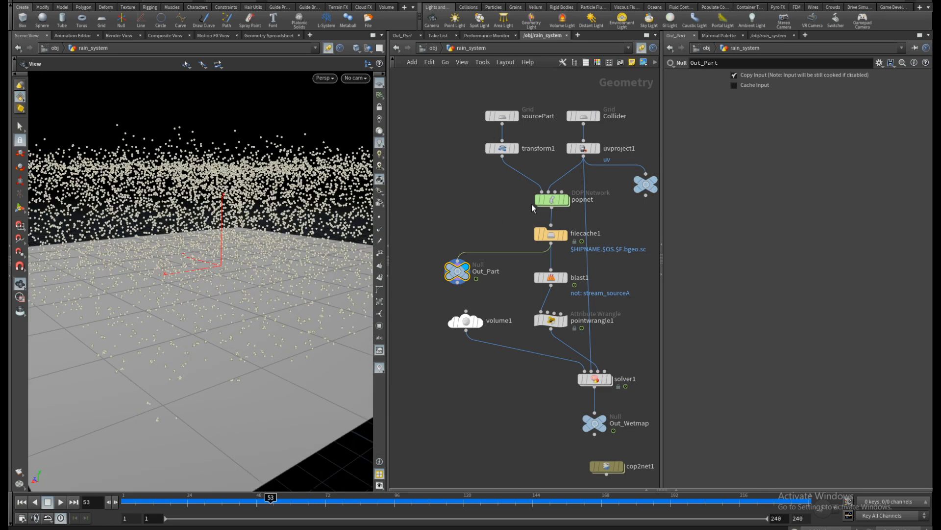
Step: Insert a Blast node between filecache1 and Out_Part, and move volume1 aside to make room
{"action": "key", "text": "Tab"}
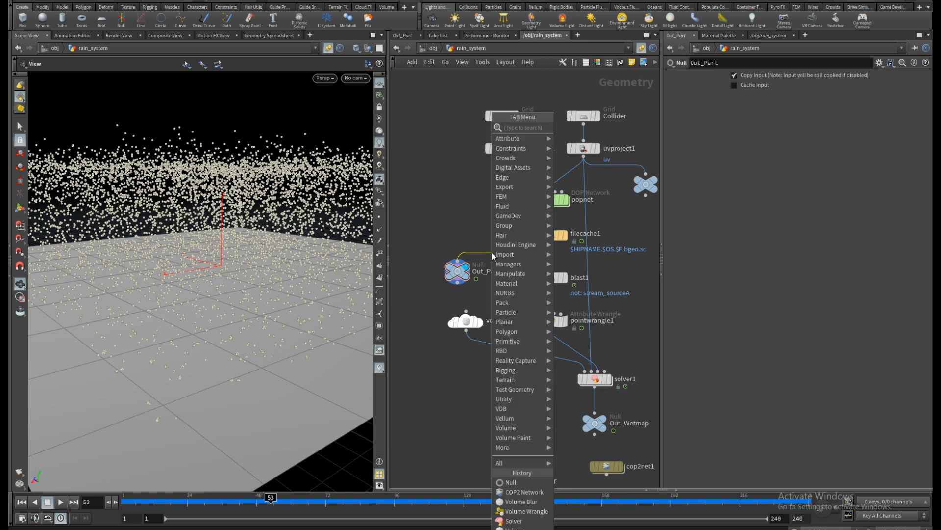
{"action": "type", "text": "blast"}
{"action": "key", "text": "Return"}
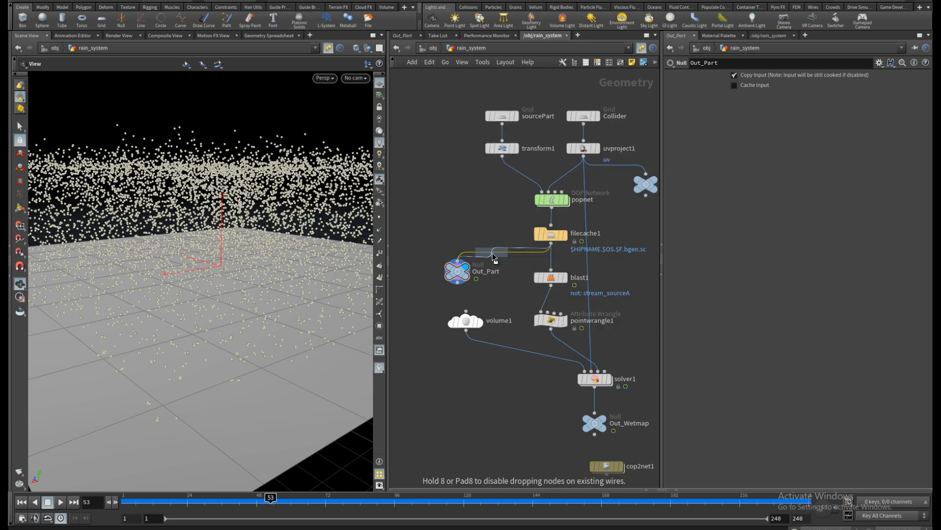
{"action": "left_click", "coordinate": [460, 269]}
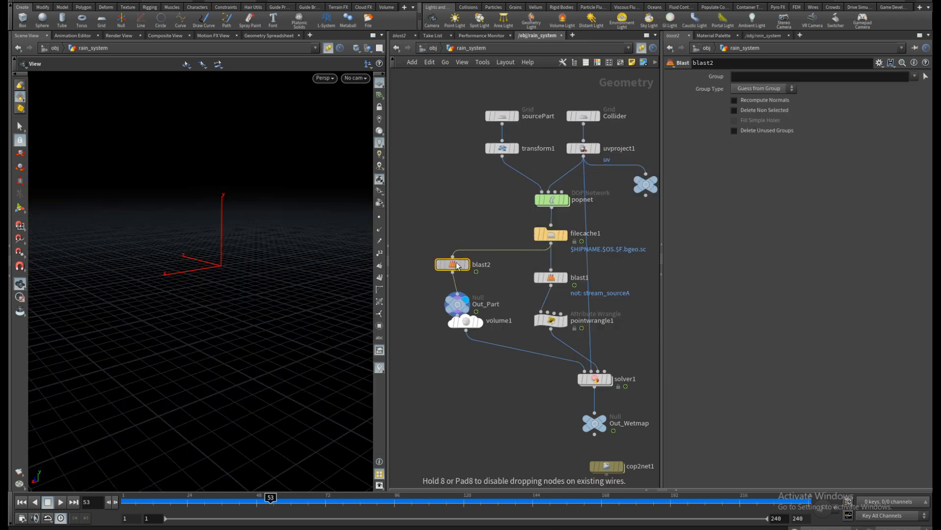
{"action": "left_click_drag", "start_coordinate": [466, 324], "coordinate": [502, 350]}
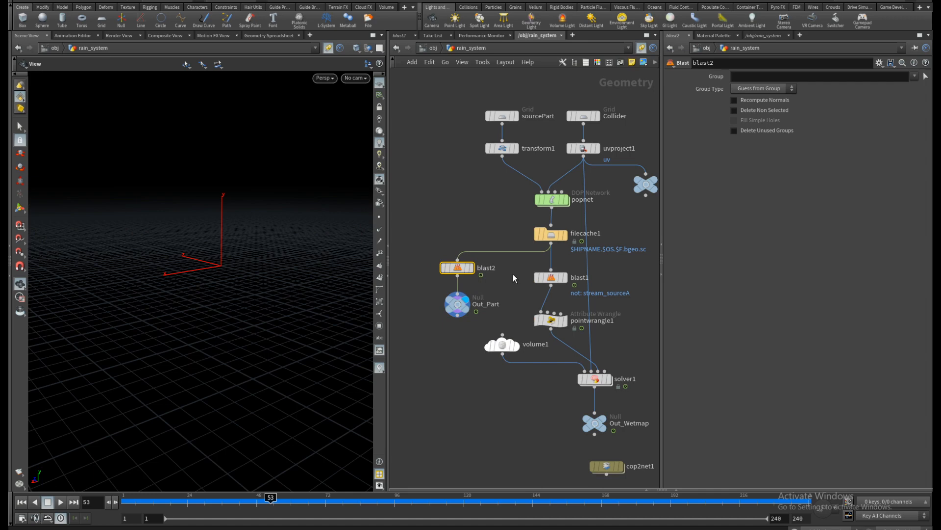
{"action": "middle_click_drag", "start_coordinate": [507, 279], "coordinate": [502, 284]}
Step: Set blast2's group to stream_sourceA stream_sourceB and enable Delete Non Selected
{"action": "left_click", "coordinate": [453, 274]}
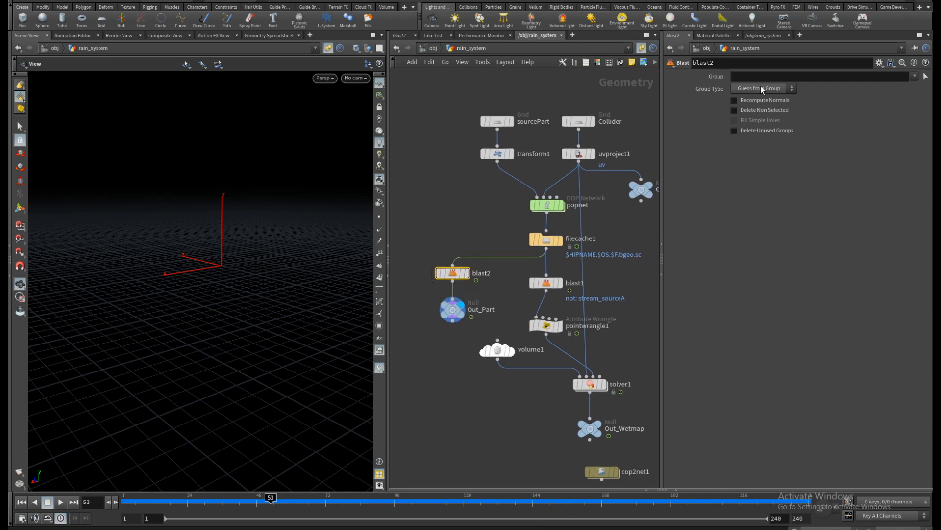
{"action": "left_click", "coordinate": [914, 77]}
{"action": "left_click", "coordinate": [898, 88]}
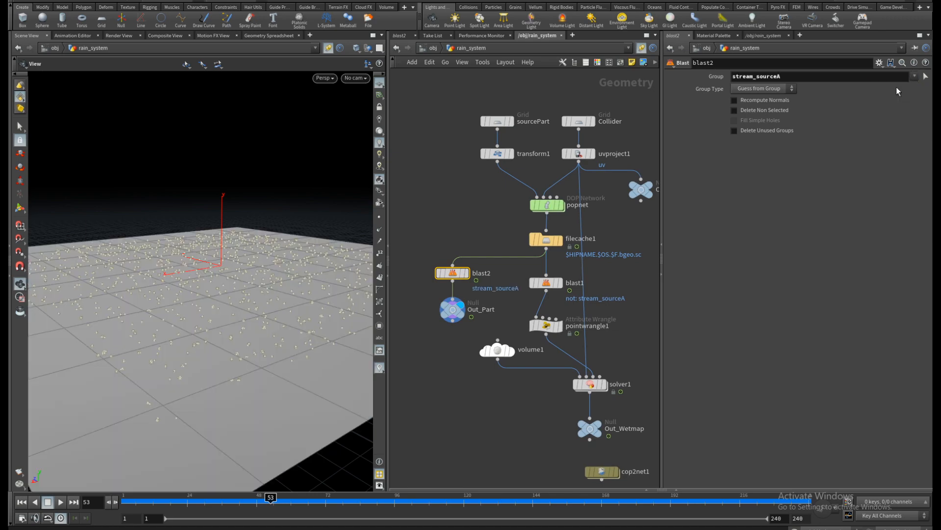
{"action": "left_click", "coordinate": [915, 76]}
{"action": "left_click", "coordinate": [898, 95]}
{"action": "left_click", "coordinate": [746, 110]}
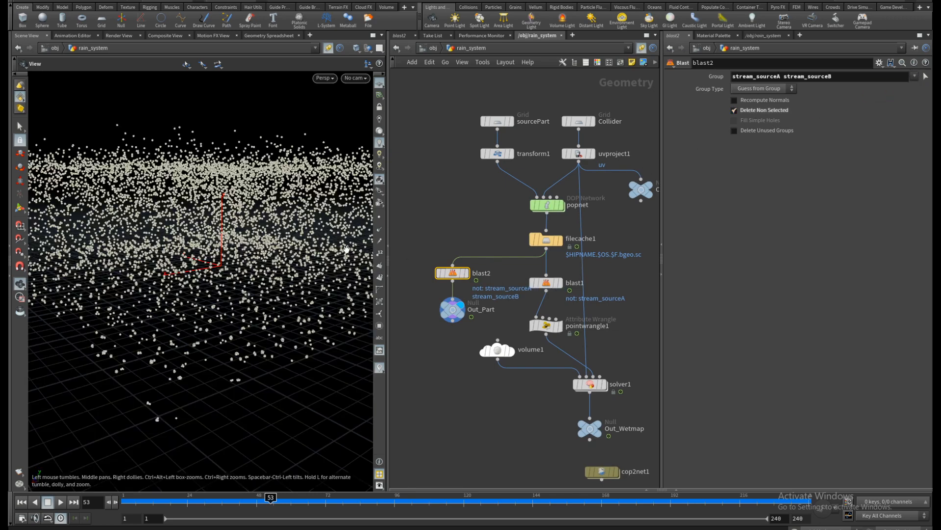
Step: Set the viewport's particle point size to about 3 pixels in the display options
{"action": "key", "text": "d"}
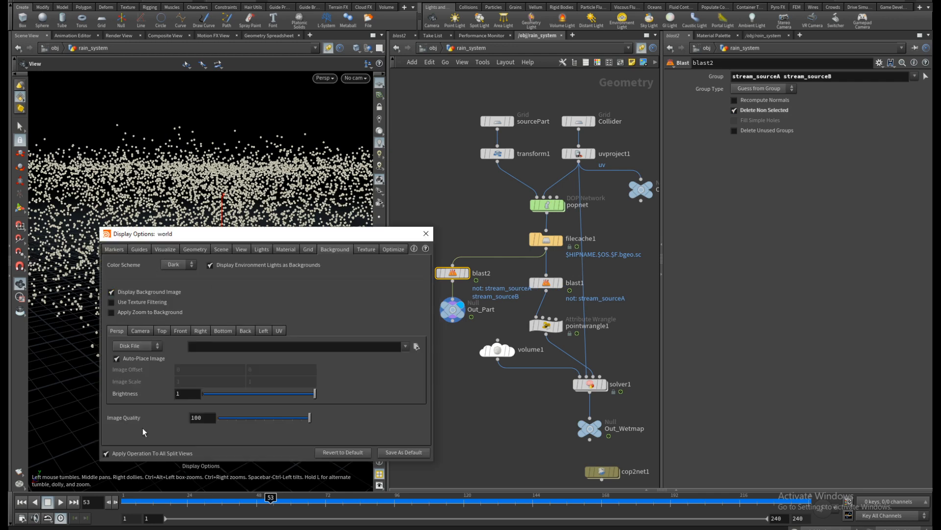
{"action": "left_click", "coordinate": [194, 249]}
{"action": "left_click_drag", "start_coordinate": [189, 390], "coordinate": [189, 390]}
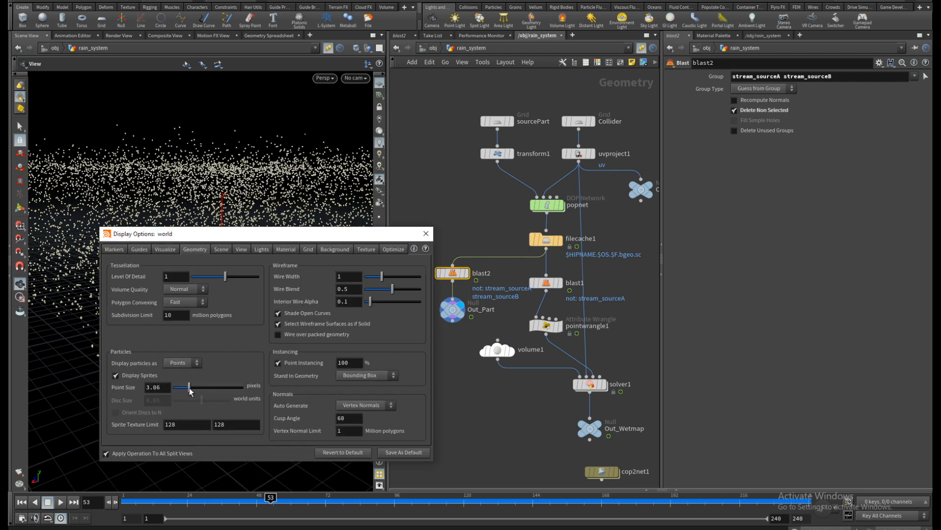
{"action": "left_click", "coordinate": [431, 233]}
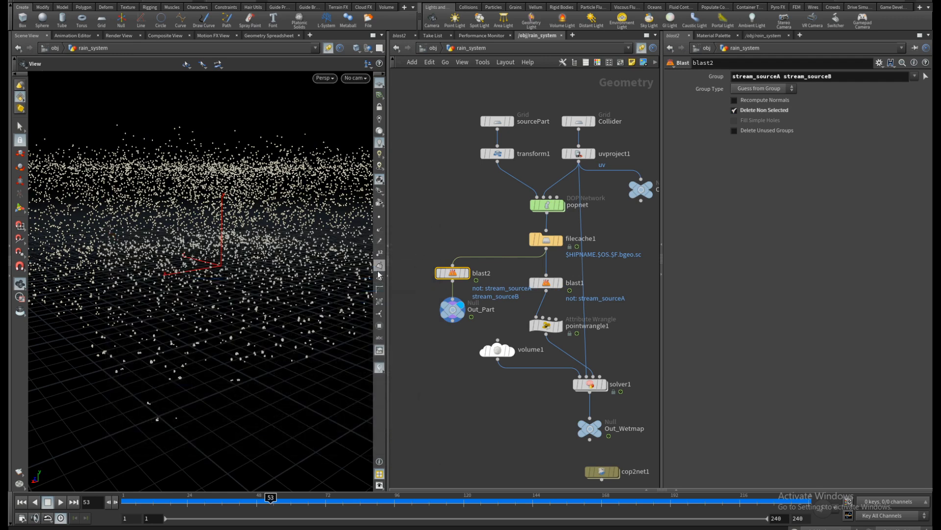
Step: Go up to the object level, create a Geometry object named Ground below rain_system, and enter it
{"action": "left_click", "coordinate": [452, 314]}
{"action": "middle_click_drag", "start_coordinate": [457, 200], "coordinate": [430, 173]}
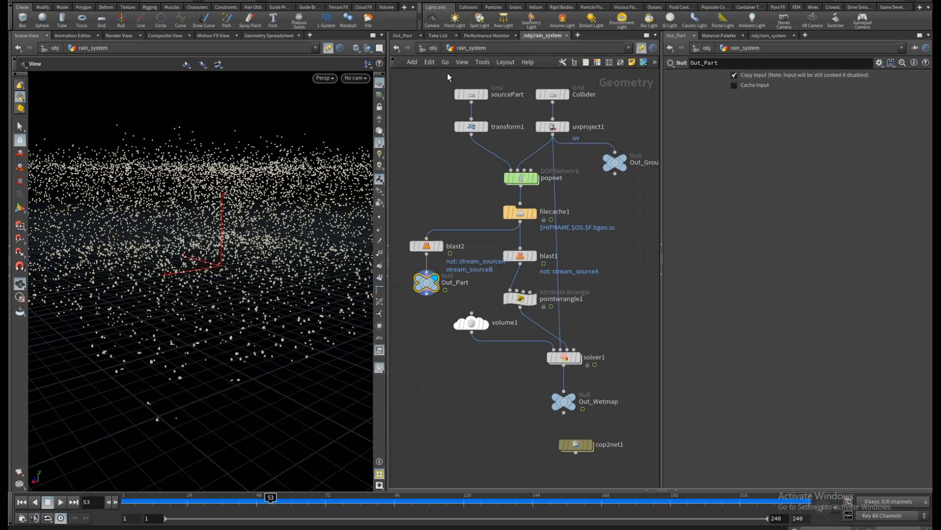
{"action": "left_click", "coordinate": [433, 49]}
{"action": "key", "text": "Tab"}
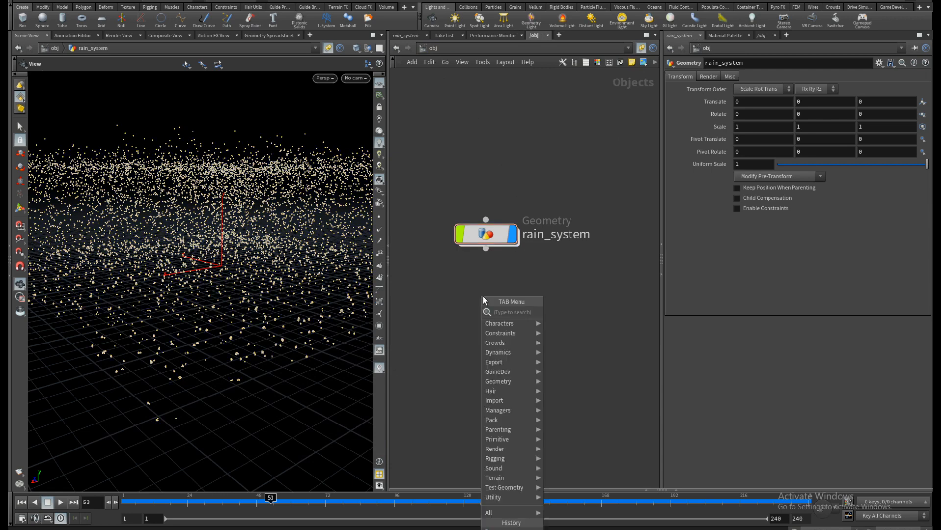
{"action": "type", "text": "g"}
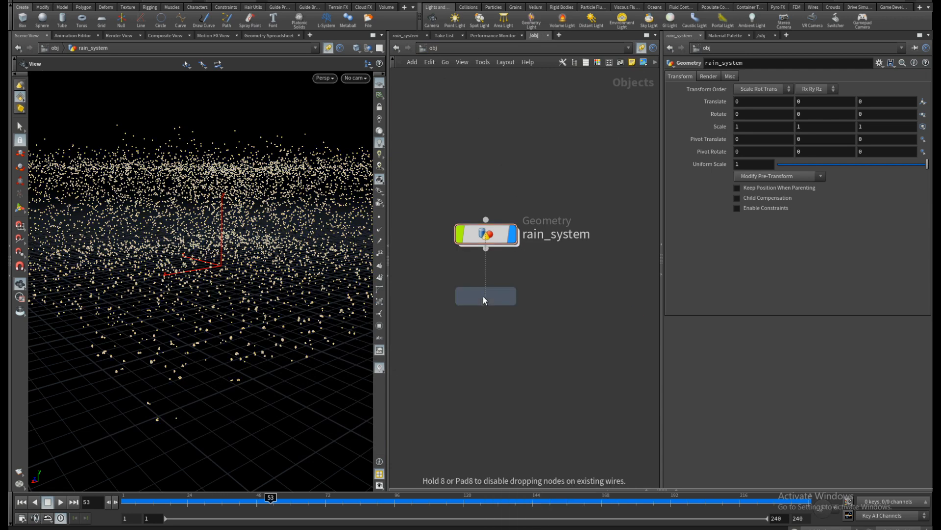
{"action": "left_click", "coordinate": [484, 296]}
{"action": "double_click", "coordinate": [539, 297]}
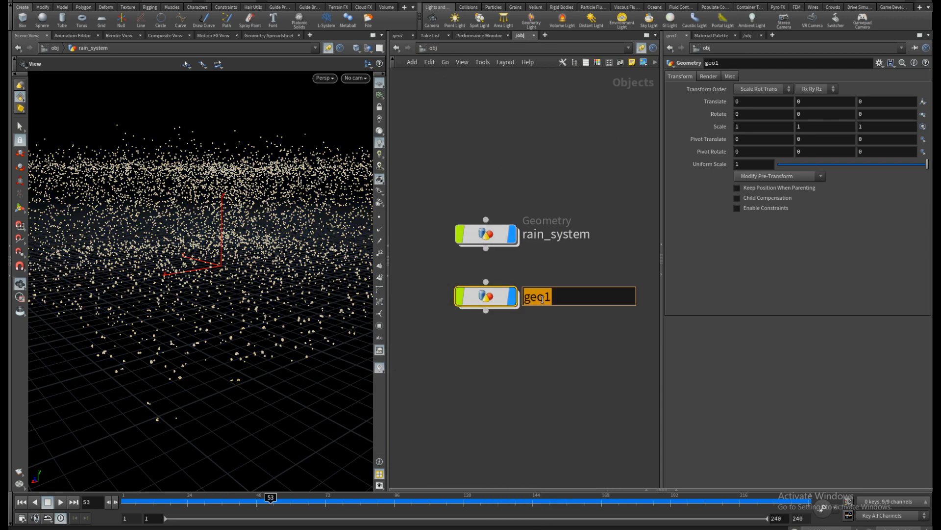
{"action": "key", "text": "Return"}
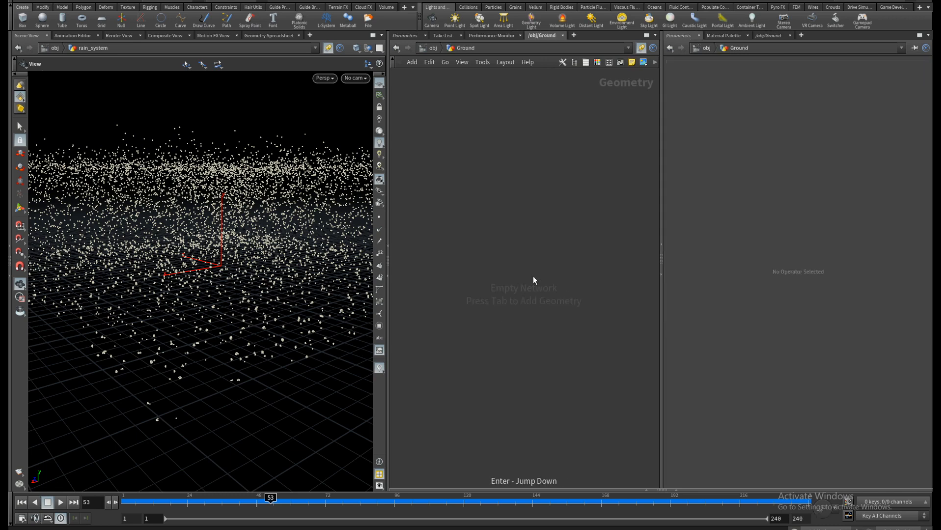
Step: Add an Object Merge node inside Ground and set its Object 1 to /obj/rain_system/Out_Ground
{"action": "key", "text": "Tab"}
{"action": "type", "text": "obj"}
{"action": "key", "text": "Return"}
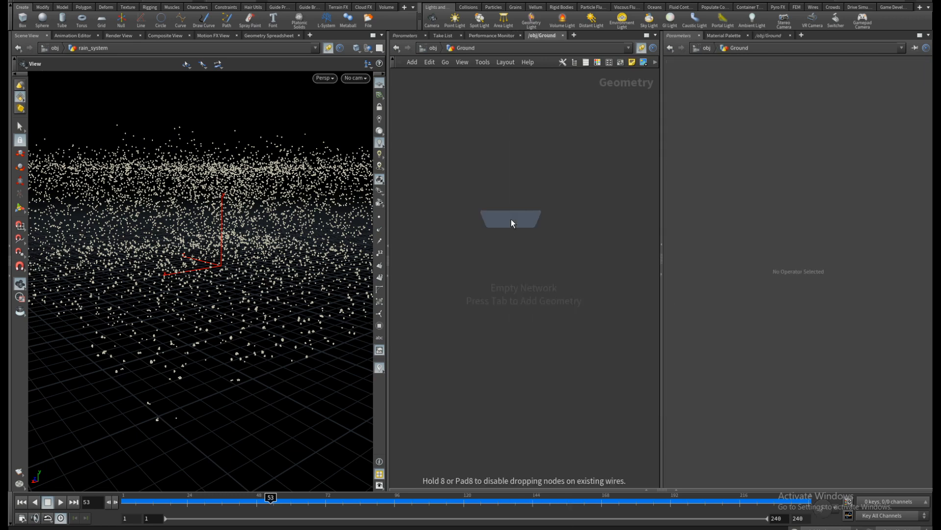
{"action": "left_click", "coordinate": [511, 218]}
{"action": "left_click", "coordinate": [925, 101]}
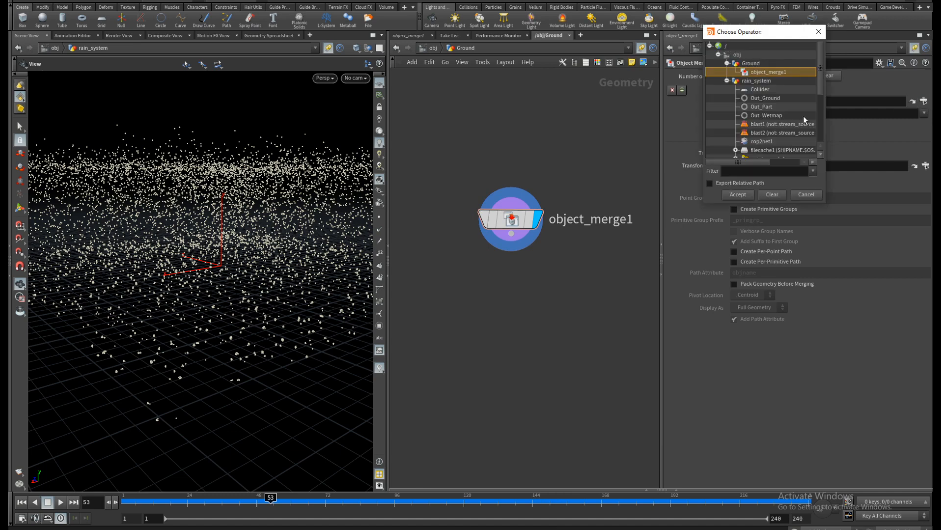
{"action": "double_click", "coordinate": [761, 98]}
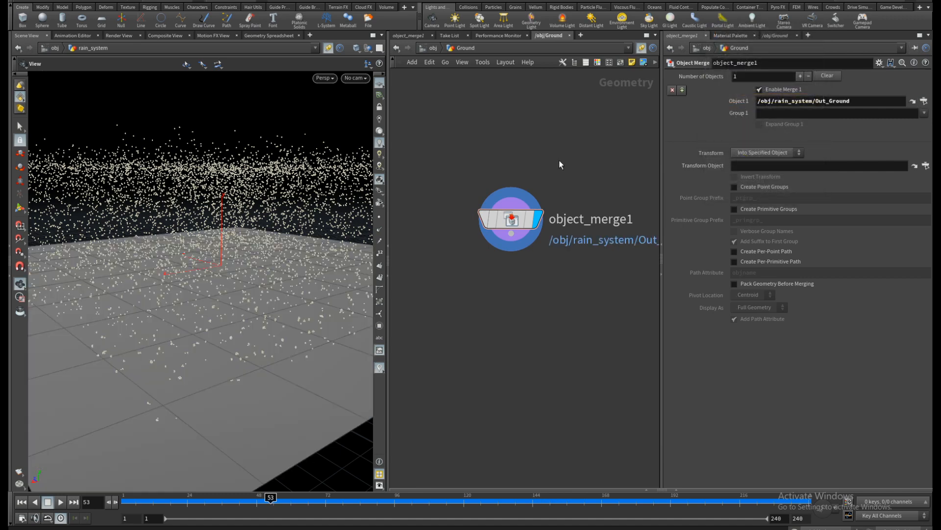
Step: Return to the object level and view the Ground object's render and material settings
{"action": "left_click", "coordinate": [433, 49]}
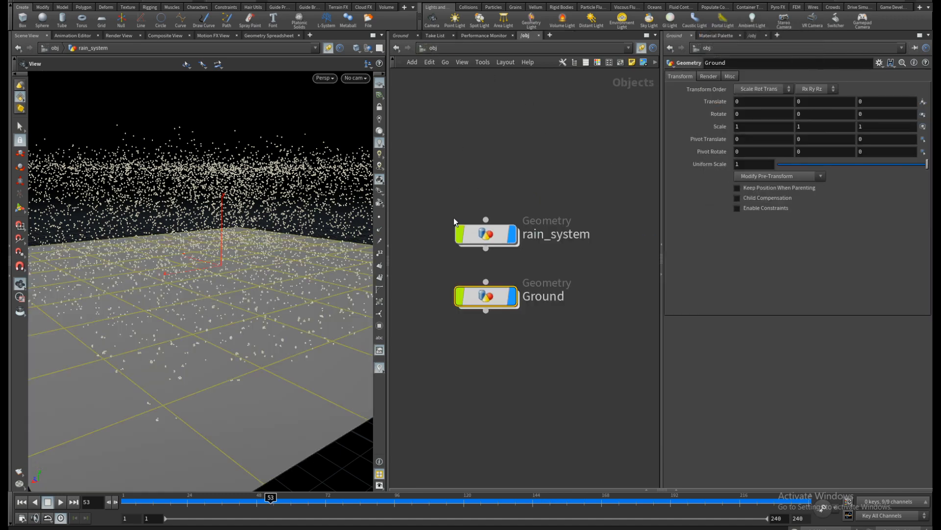
{"action": "left_click", "coordinate": [709, 76]}
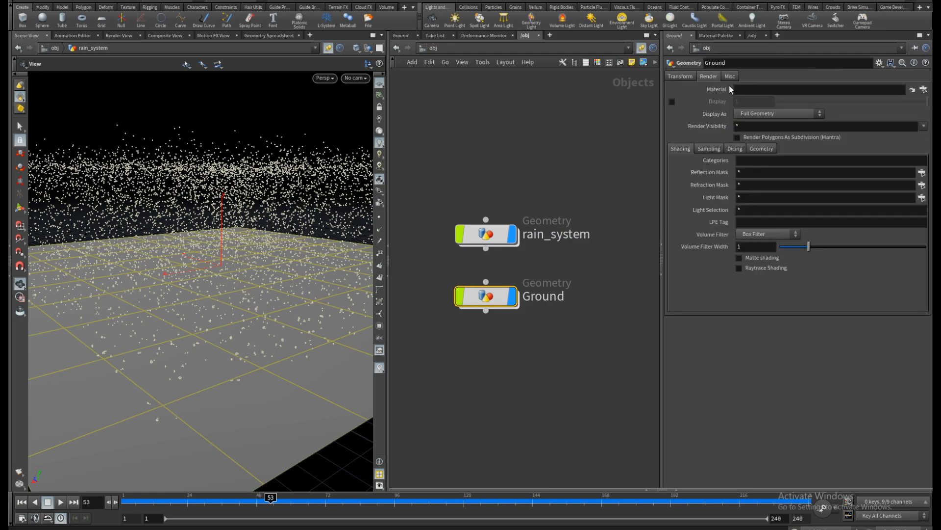
{"action": "left_click_drag", "start_coordinate": [238, 296], "coordinate": [240, 316]}
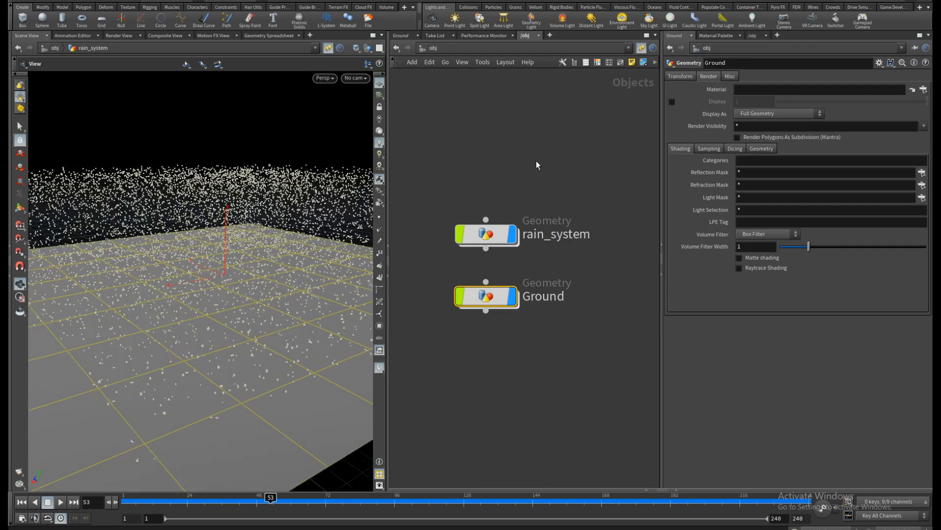
{"action": "left_click", "coordinate": [536, 160]}
Step: Add a Principled Shader material to /mat from the gallery, open its network, and hide the parameter overlay
{"action": "left_click", "coordinate": [734, 36]}
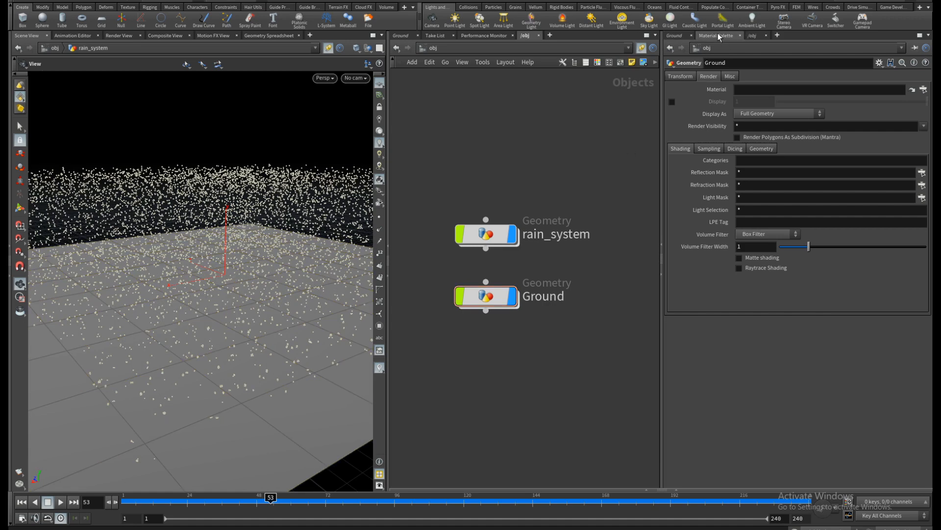
{"action": "scroll", "coordinate": [729, 113], "scroll_direction": "up", "scroll_amount": 10}
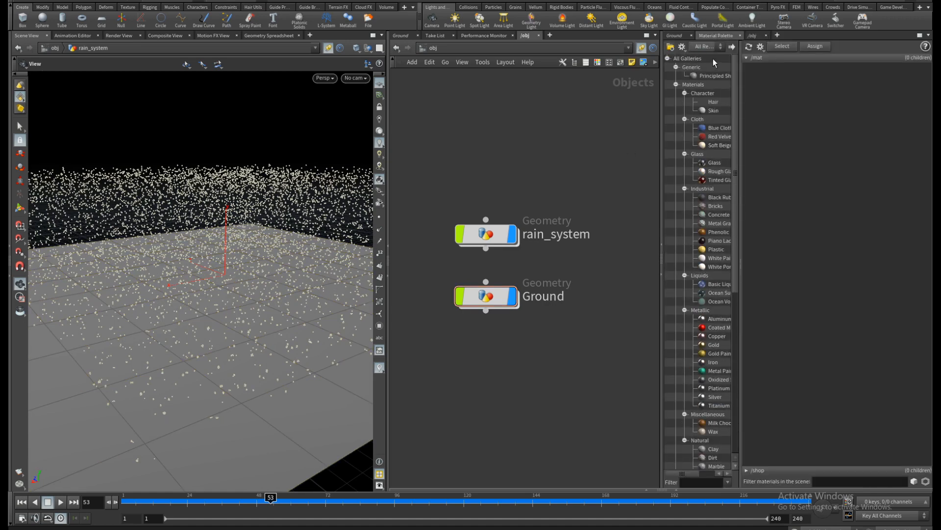
{"action": "left_click_drag", "start_coordinate": [716, 75], "coordinate": [778, 99]}
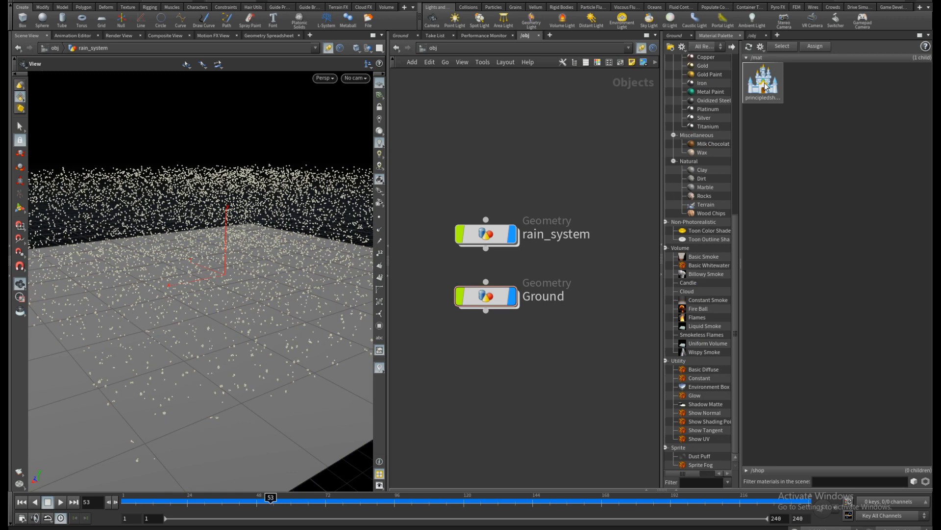
{"action": "double_click", "coordinate": [765, 85]}
{"action": "left_click", "coordinate": [679, 88]}
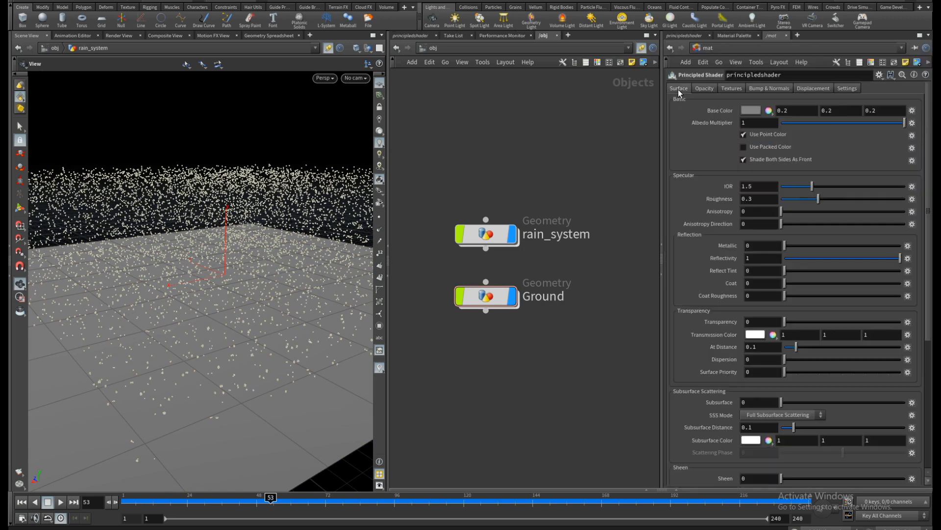
{"action": "key", "text": "p"}
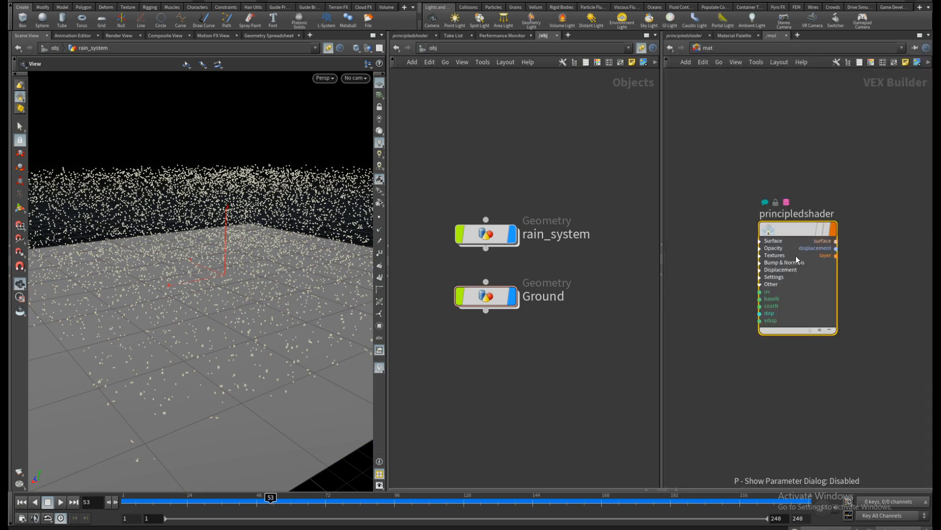
Step: Show the principledshader material's parameters and set its Base Color to white (1, 1, 1)
{"action": "left_click_drag", "start_coordinate": [797, 229], "coordinate": [772, 198]}
{"action": "key", "text": "p"}
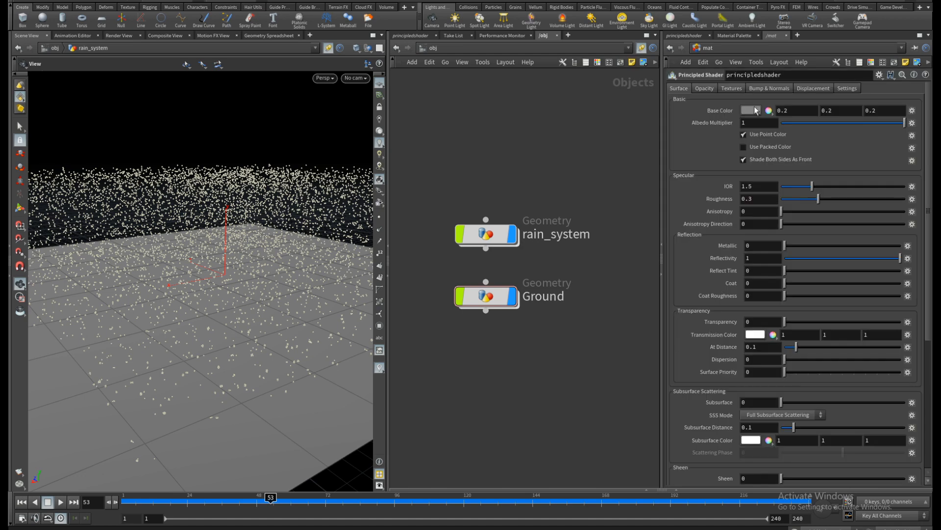
{"action": "left_click", "coordinate": [752, 111]}
{"action": "left_click", "coordinate": [875, 96]}
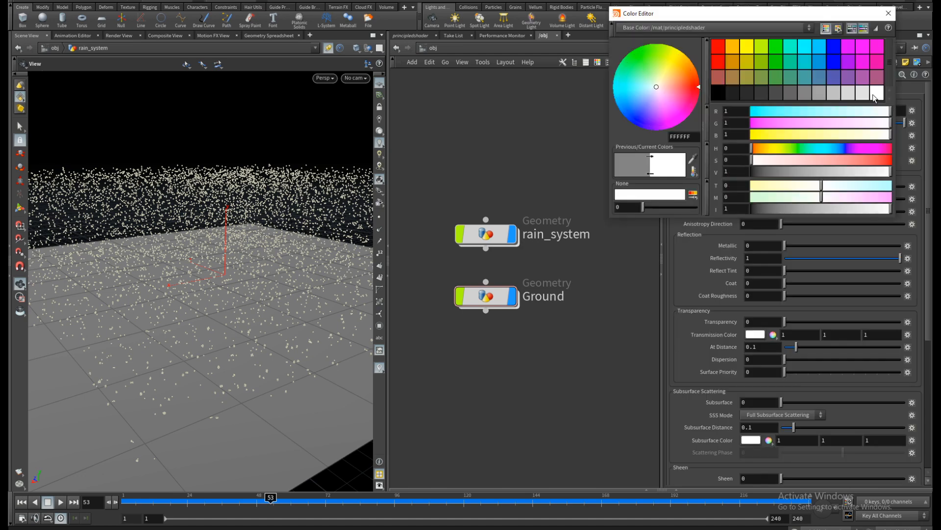
{"action": "left_click", "coordinate": [888, 15]}
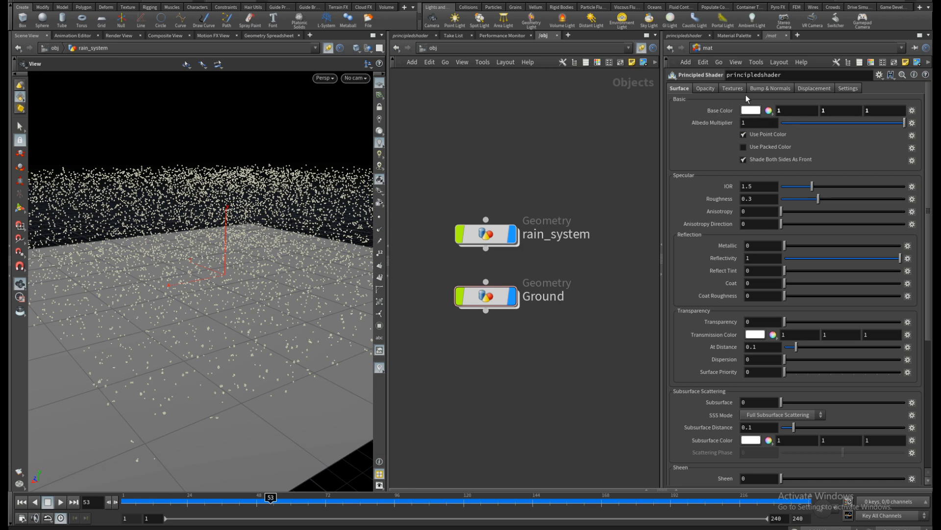
Step: Enable the Base Color texture and load the $HIP/cop/Cours_RainEffect.rop_comp1.$F4.exr image sequence into it
{"action": "left_click", "coordinate": [729, 86]}
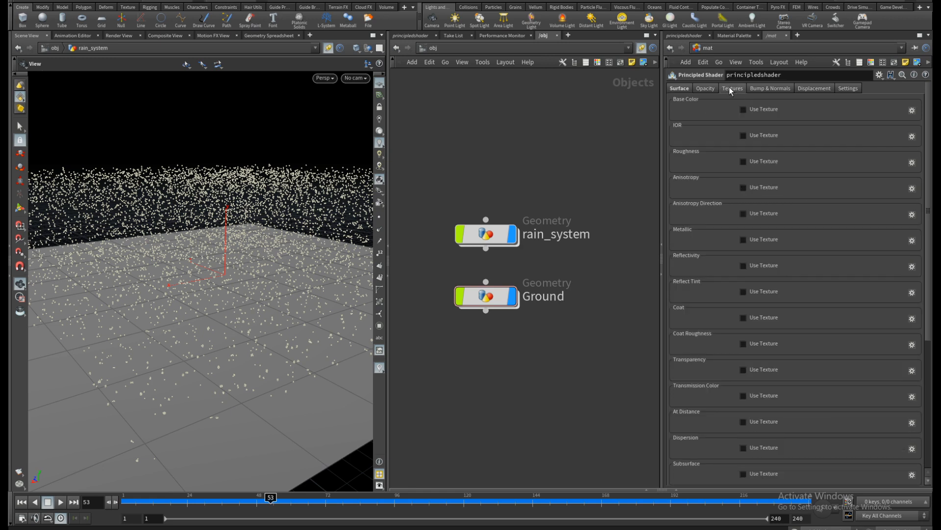
{"action": "left_click", "coordinate": [752, 111]}
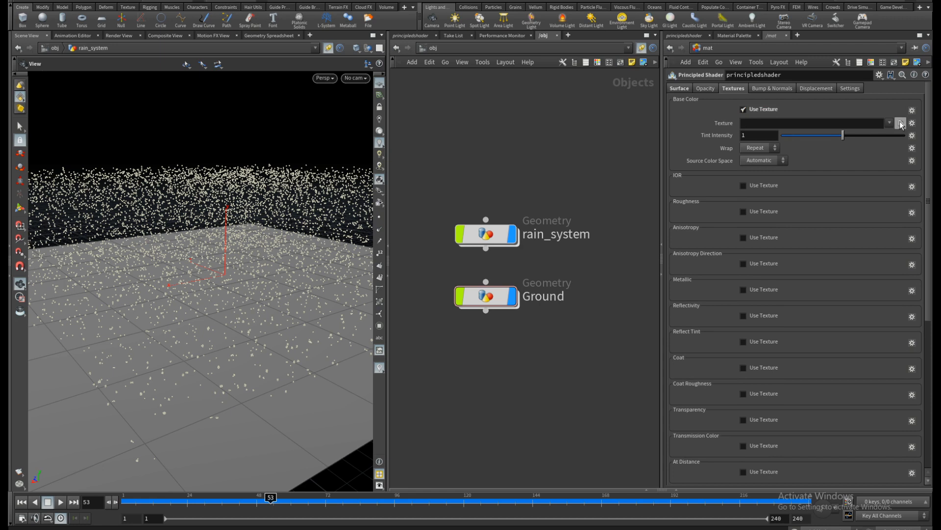
{"action": "left_click", "coordinate": [900, 123]}
{"action": "left_click_drag", "start_coordinate": [725, 11], "coordinate": [655, 28]}
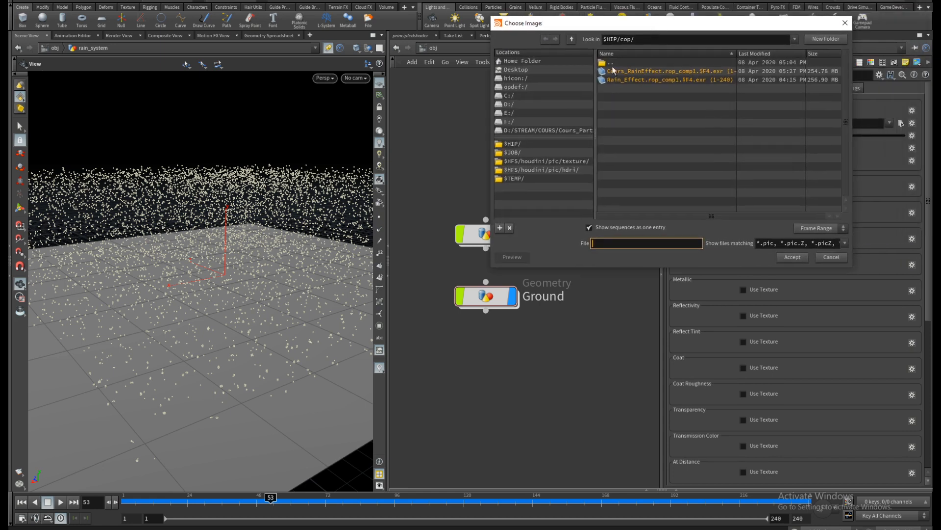
{"action": "double_click", "coordinate": [611, 62]}
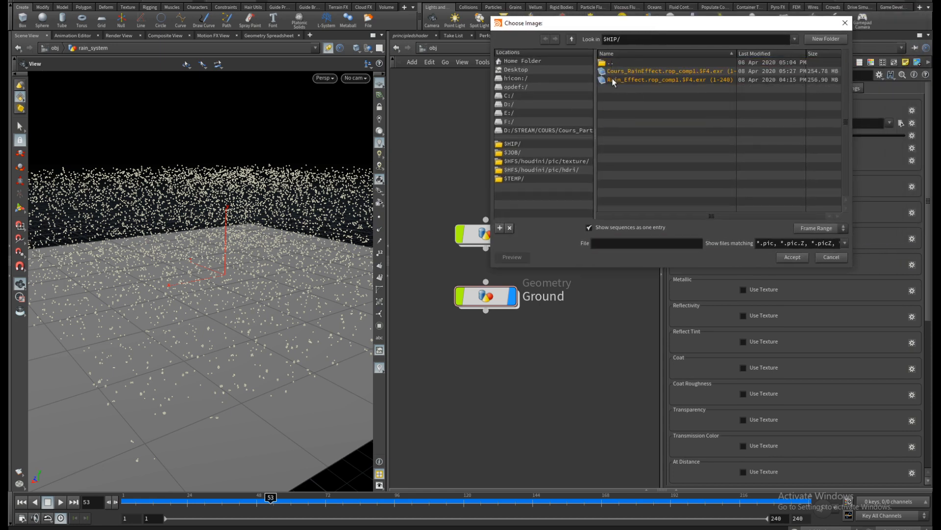
{"action": "double_click", "coordinate": [634, 72]}
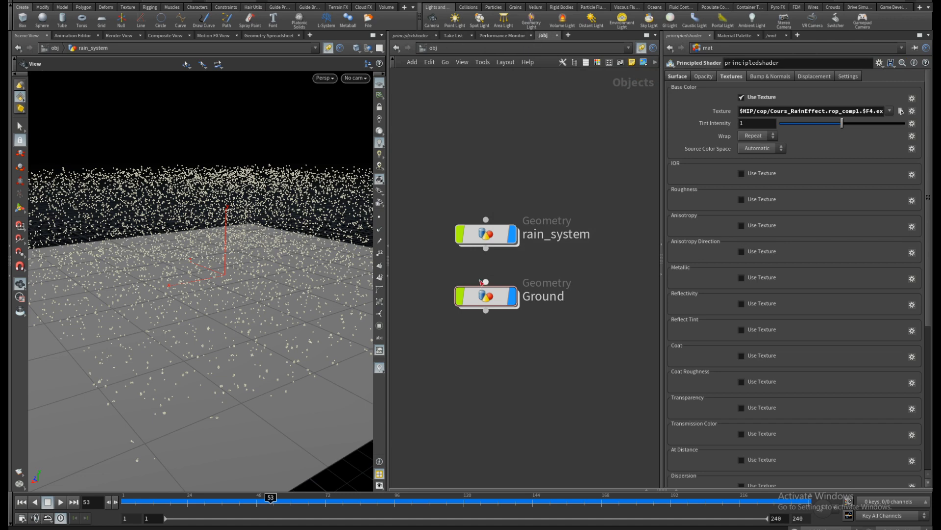
Step: Assign /mat/principledshader as the Ground object's material, then deselect the object
{"action": "left_click", "coordinate": [493, 300]}
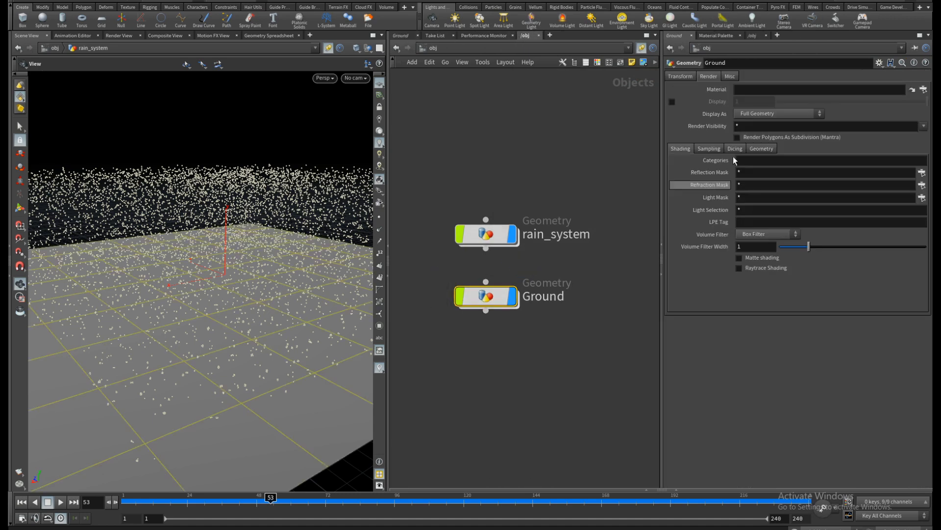
{"action": "left_click", "coordinate": [923, 90]}
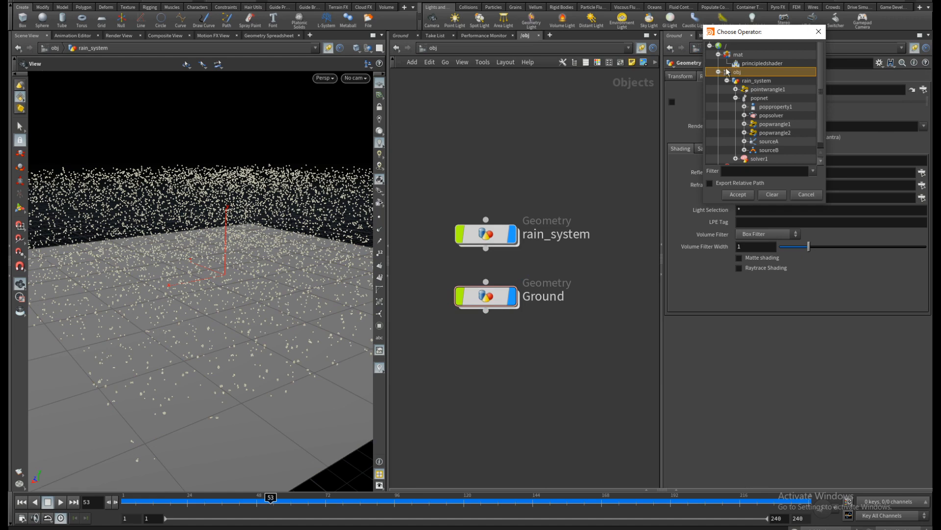
{"action": "double_click", "coordinate": [759, 64]}
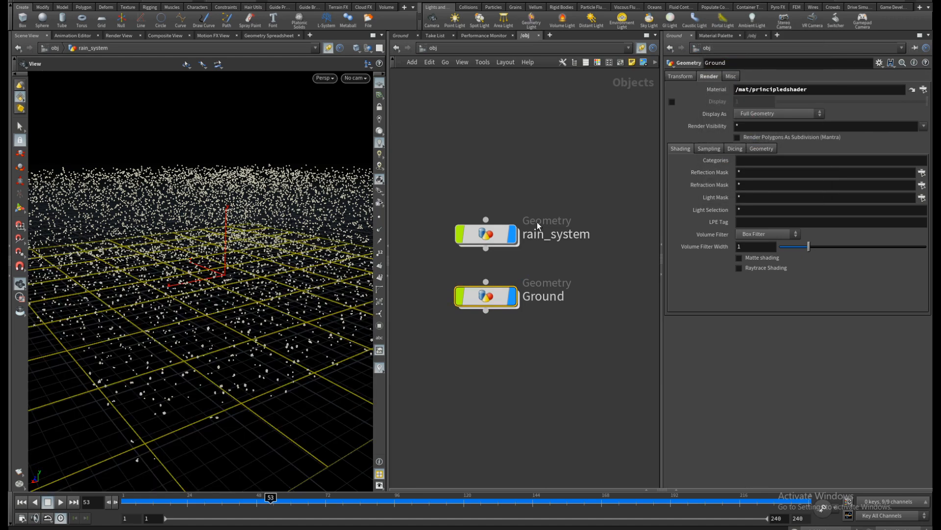
{"action": "left_click", "coordinate": [532, 151]}
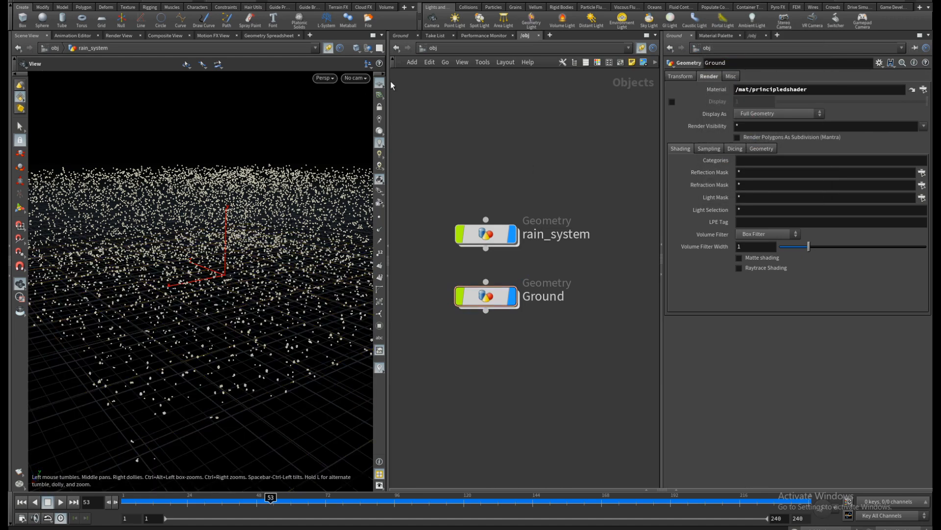
Step: Play the animation from the first frame and examine the wetness texture on the ground up close
{"action": "middle_click_drag", "start_coordinate": [260, 318], "coordinate": [261, 254]}
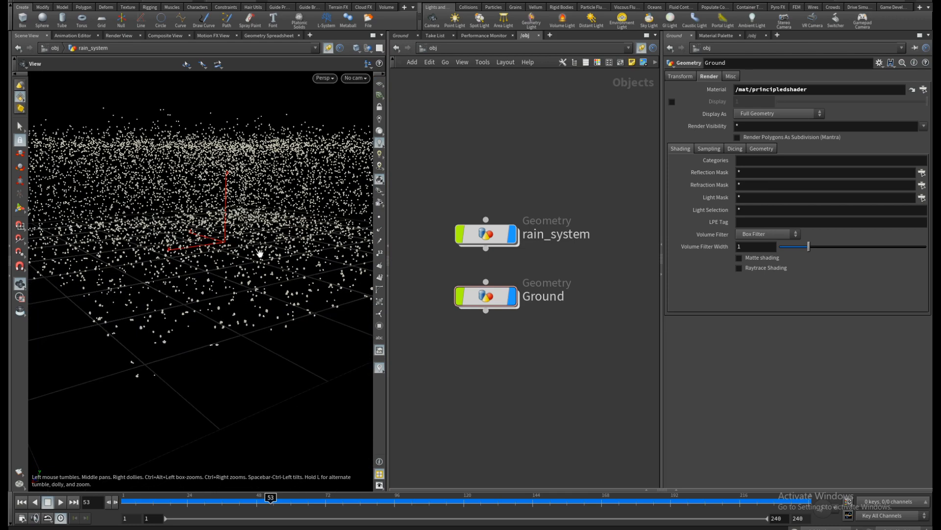
{"action": "right_click_drag", "start_coordinate": [253, 266], "coordinate": [234, 301]}
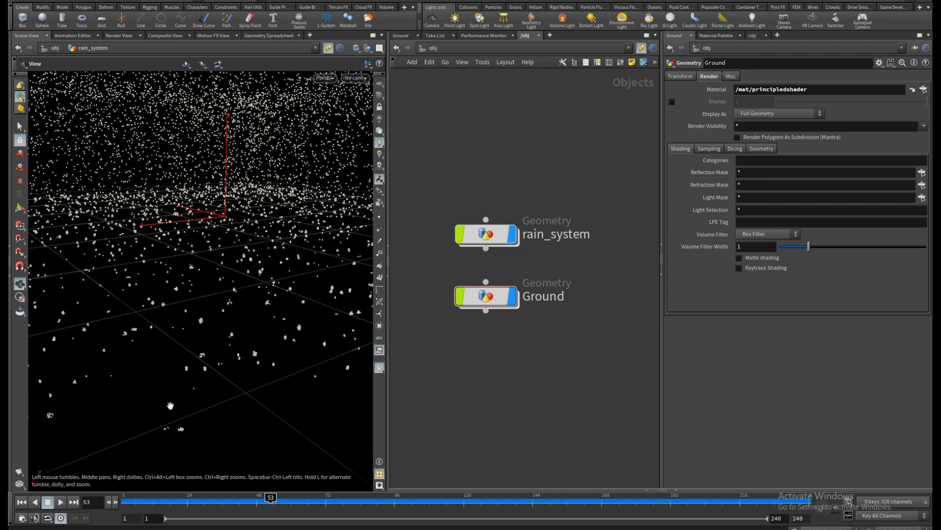
{"action": "left_click", "coordinate": [21, 502]}
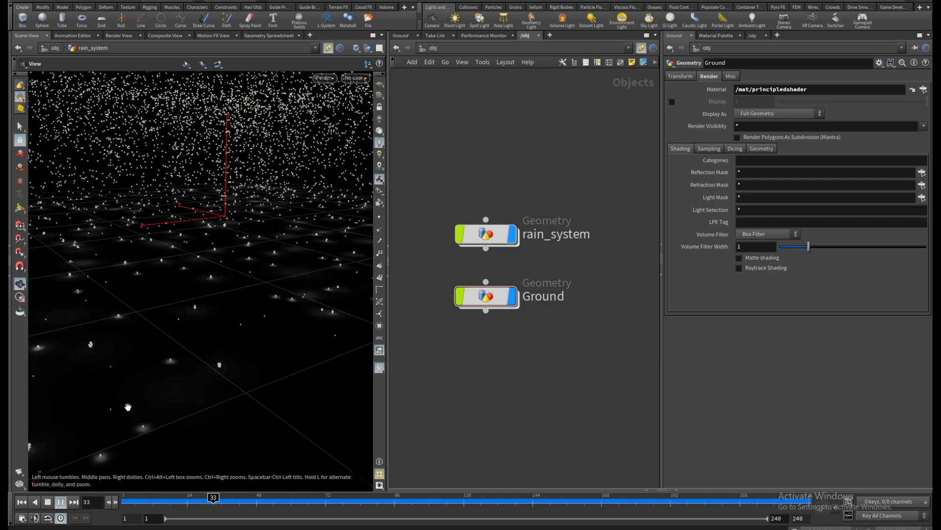
{"action": "right_click_drag", "start_coordinate": [139, 403], "coordinate": [129, 443]}
{"action": "left_click_drag", "start_coordinate": [115, 478], "coordinate": [199, 374]}
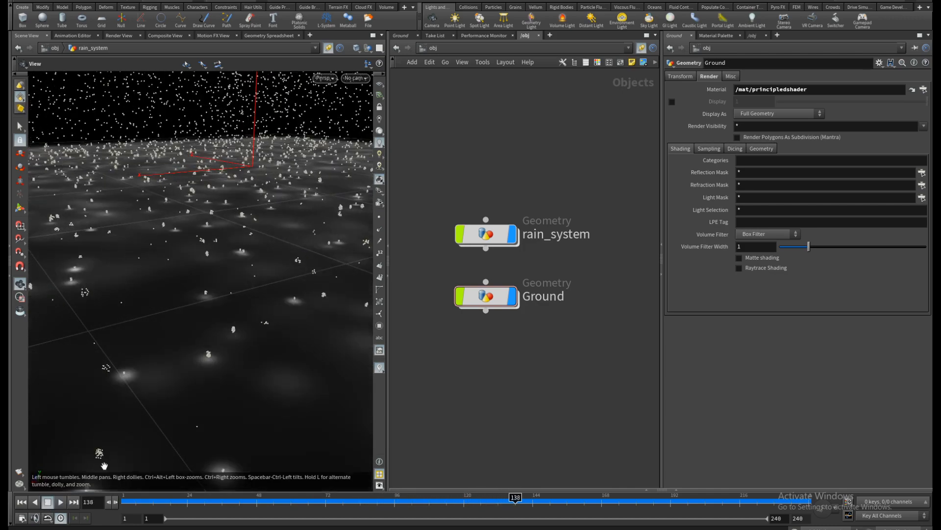
Step: Look at the Object Merge node inside Ground, return to the object level and clear the selection
{"action": "double_click", "coordinate": [489, 295]}
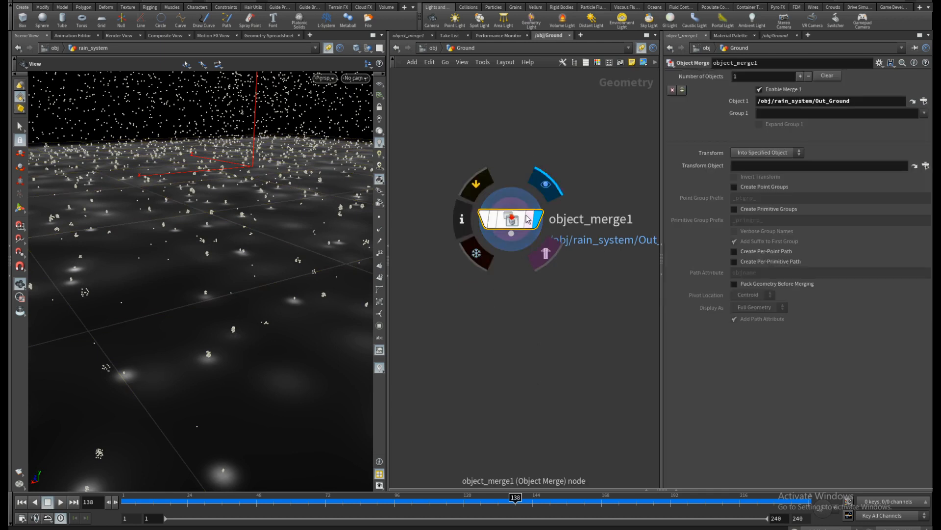
{"action": "left_click", "coordinate": [433, 49]}
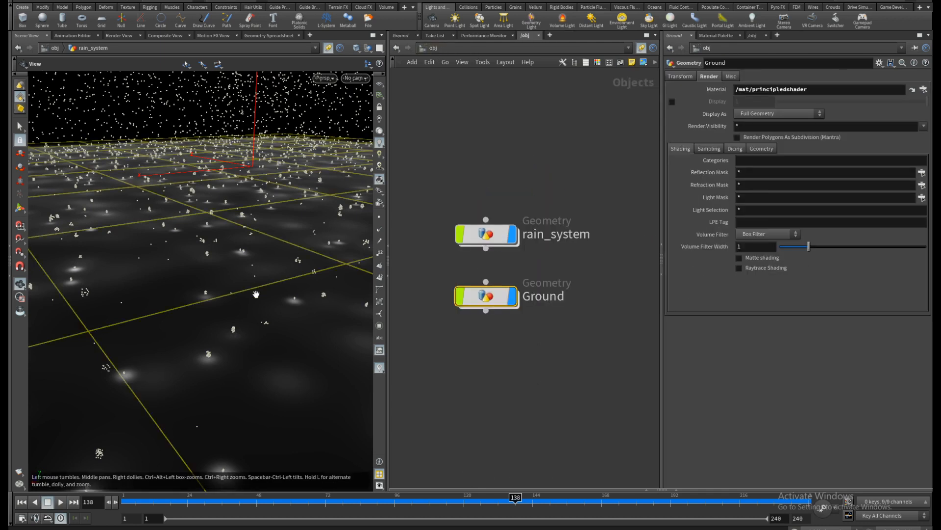
{"action": "left_click", "coordinate": [505, 121]}
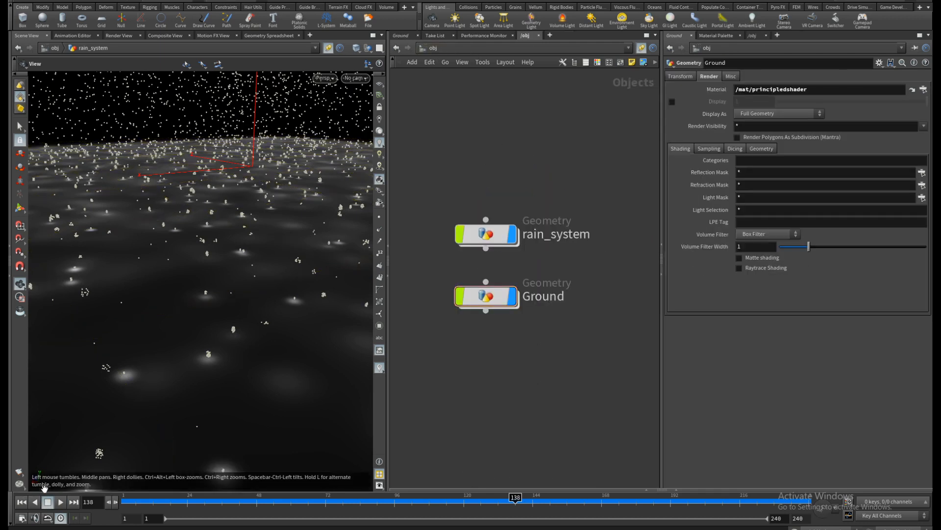
Step: Resume playback, expand the scene view to full width, and examine the rain impacts across the ground
{"action": "left_click", "coordinate": [61, 501]}
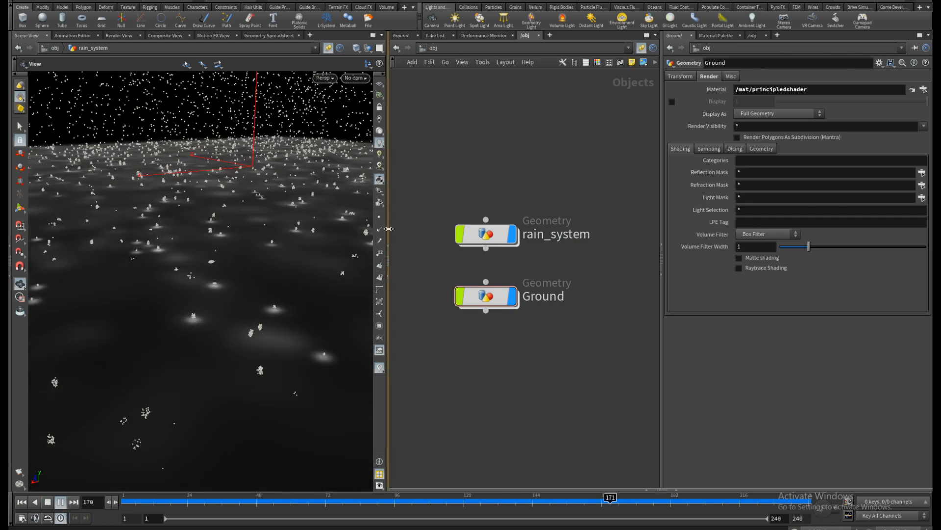
{"action": "left_click", "coordinate": [380, 49]}
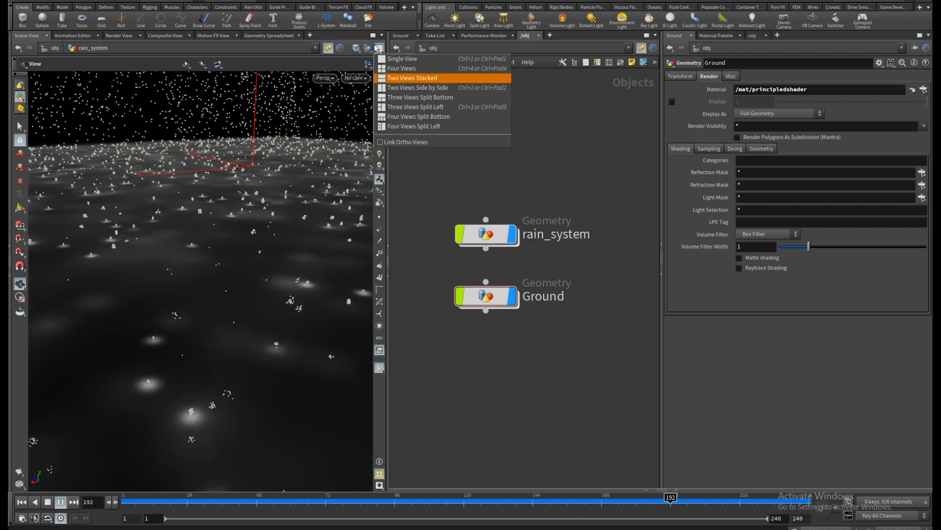
{"action": "left_click", "coordinate": [378, 50]}
{"action": "left_click", "coordinate": [379, 50]}
{"action": "left_click", "coordinate": [380, 50]}
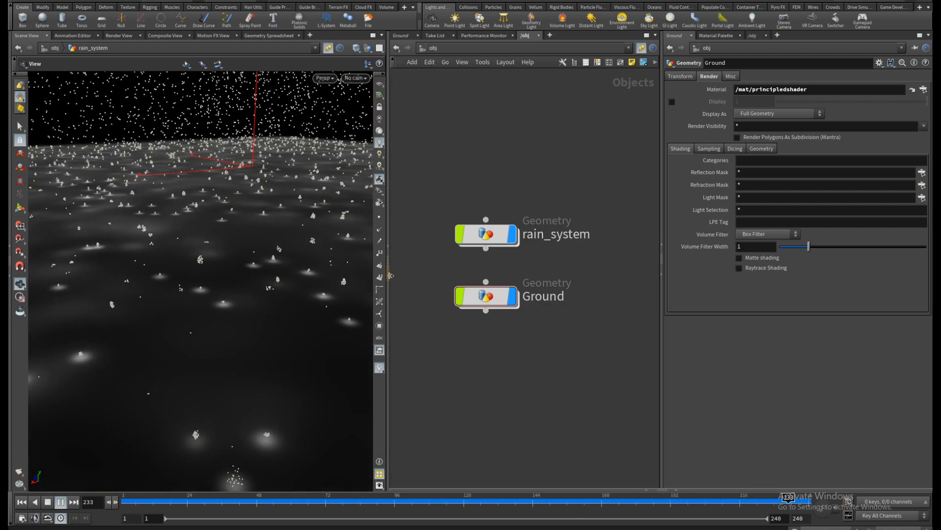
{"action": "left_click", "coordinate": [389, 275]}
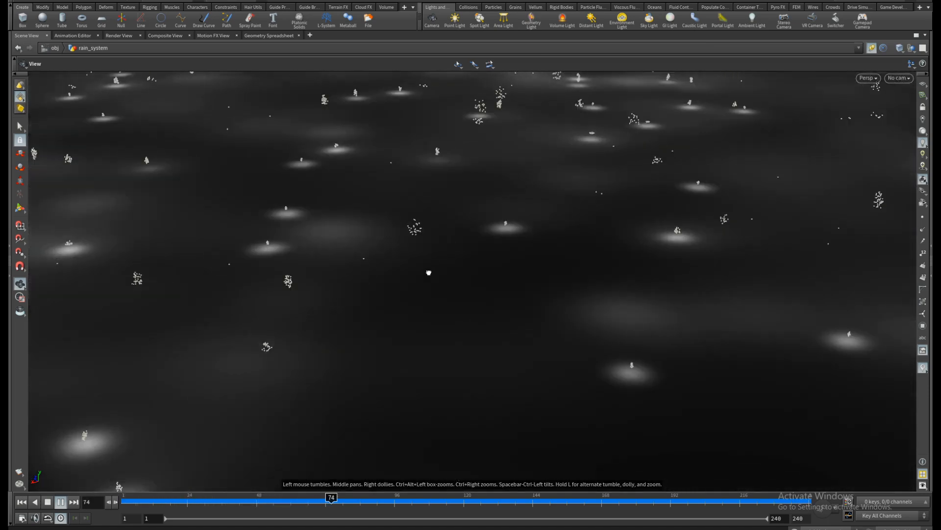
{"action": "left_click_drag", "start_coordinate": [423, 256], "coordinate": [482, 308]}
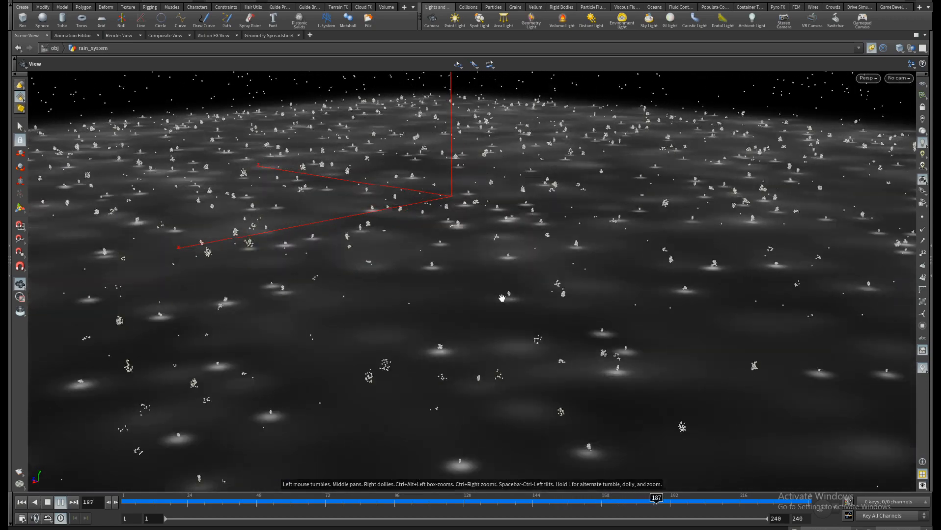